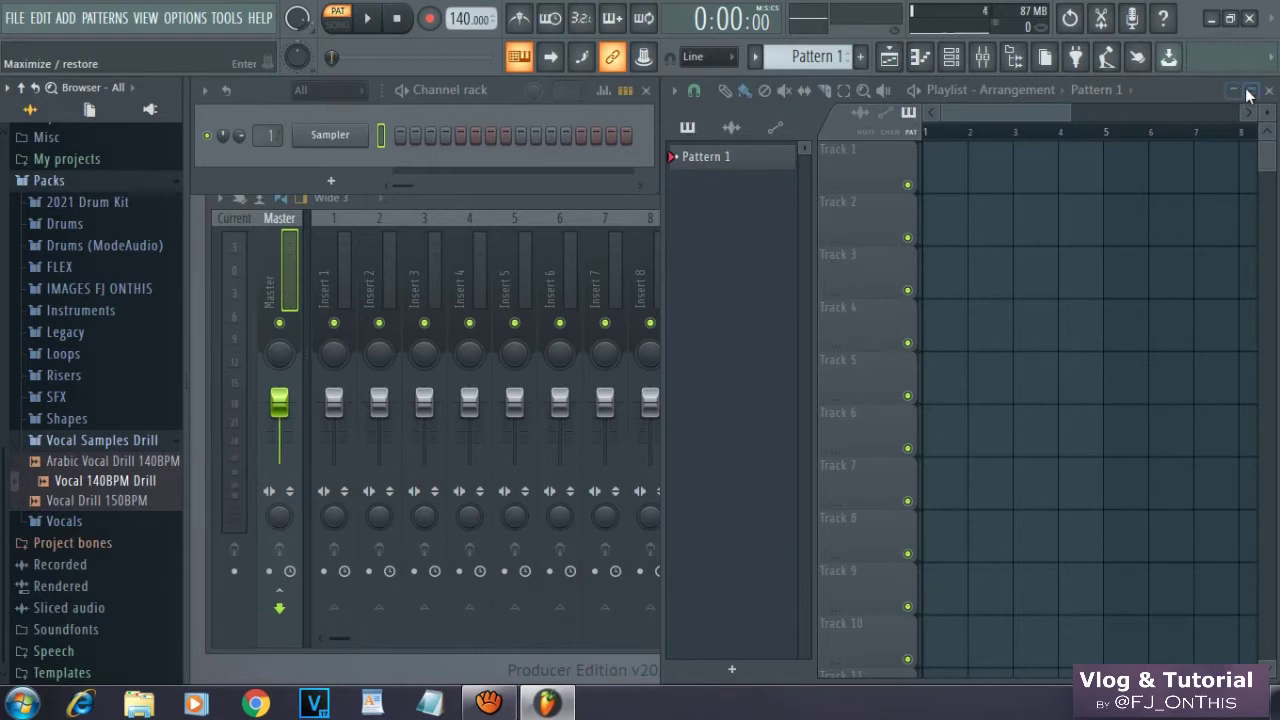
Place the Vocal 140BPM Drill sample at bar 1 of Track 1 in the playlist and play it back.
left_click_drag(143, 485, 470, 175)
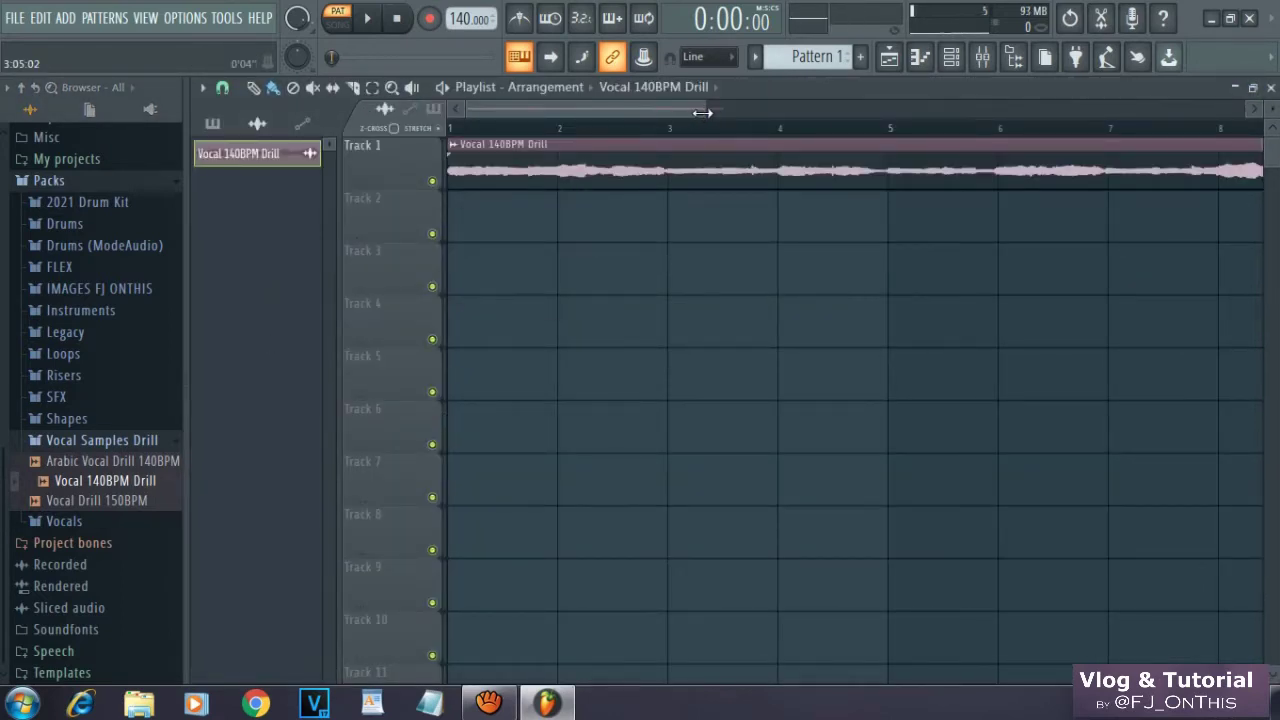
left_click_drag(703, 112, 1123, 154)
left_click(371, 22)
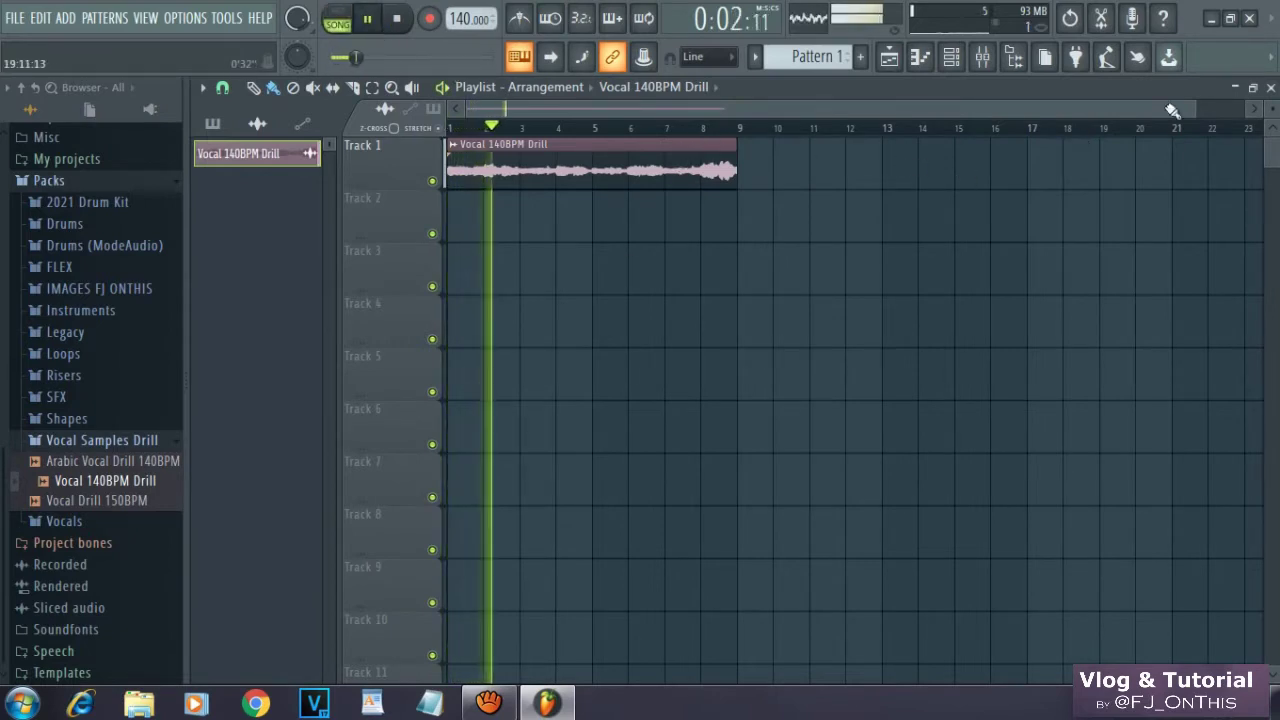
left_click_drag(1196, 112, 935, 116)
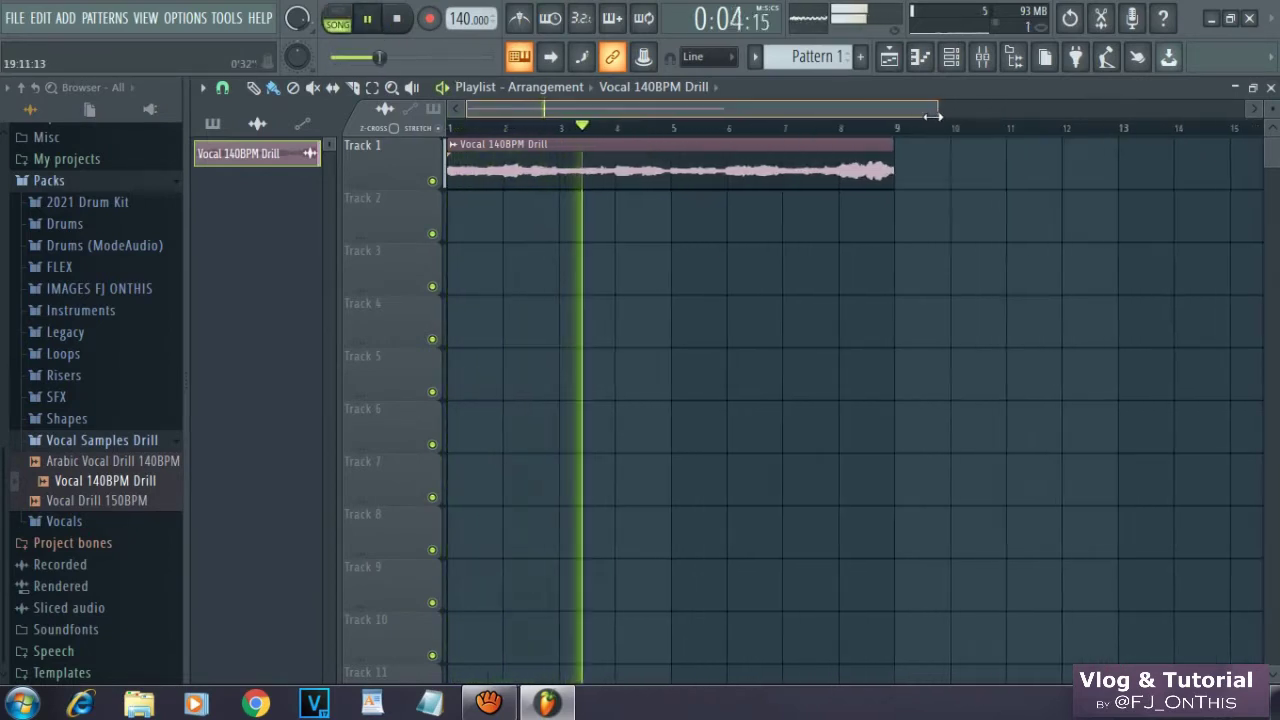
Show all channels in the channel rack and replace the Sampler channel with FL Keys.
left_click(951, 57)
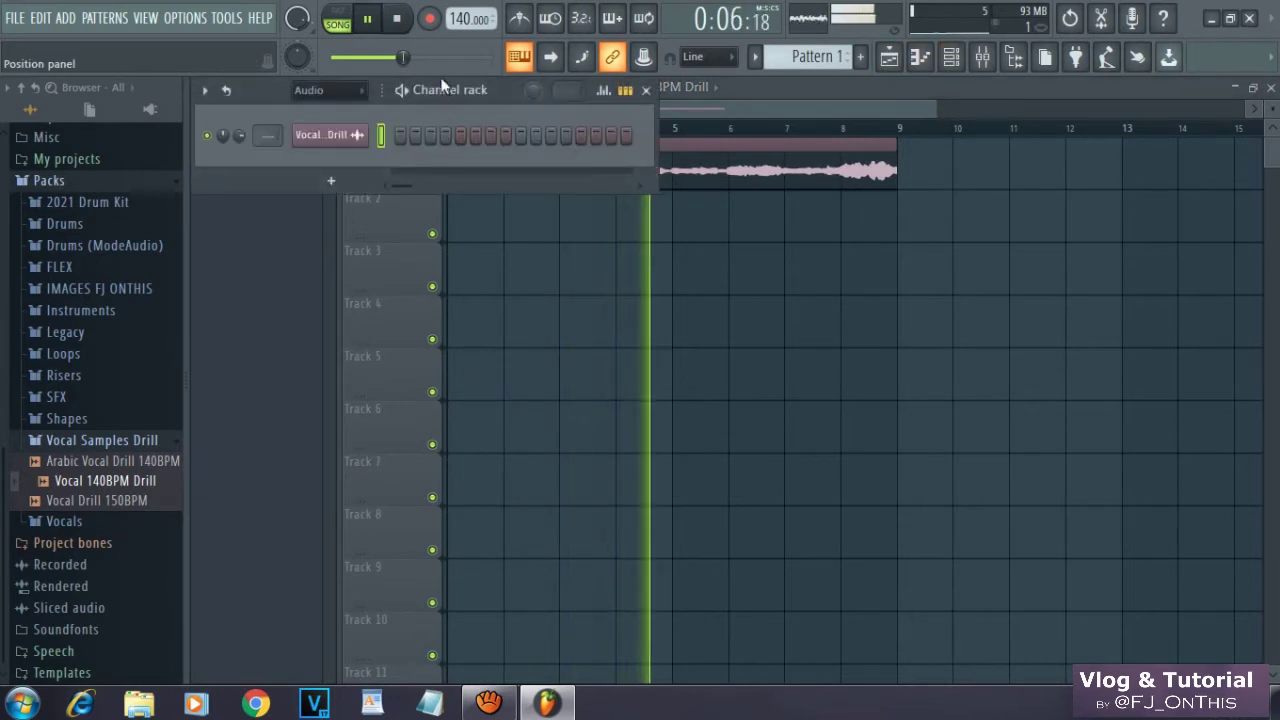
left_click(316, 90)
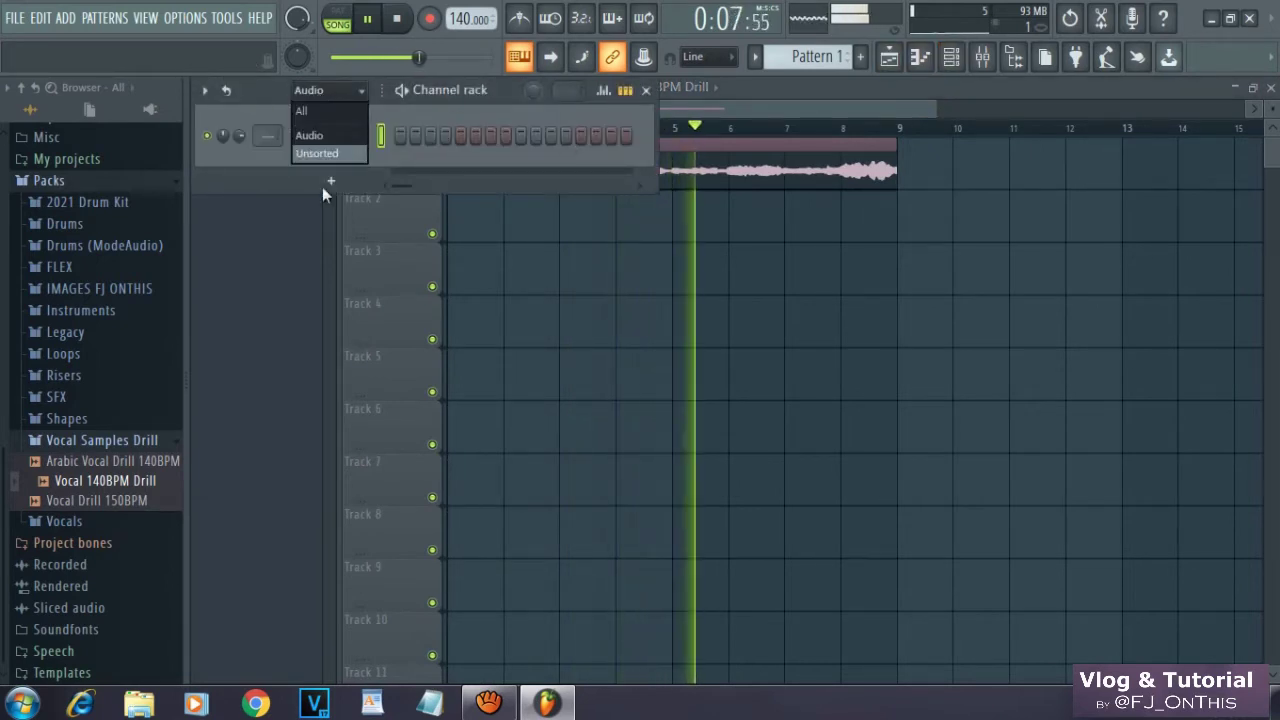
left_click(322, 109)
right_click(363, 134)
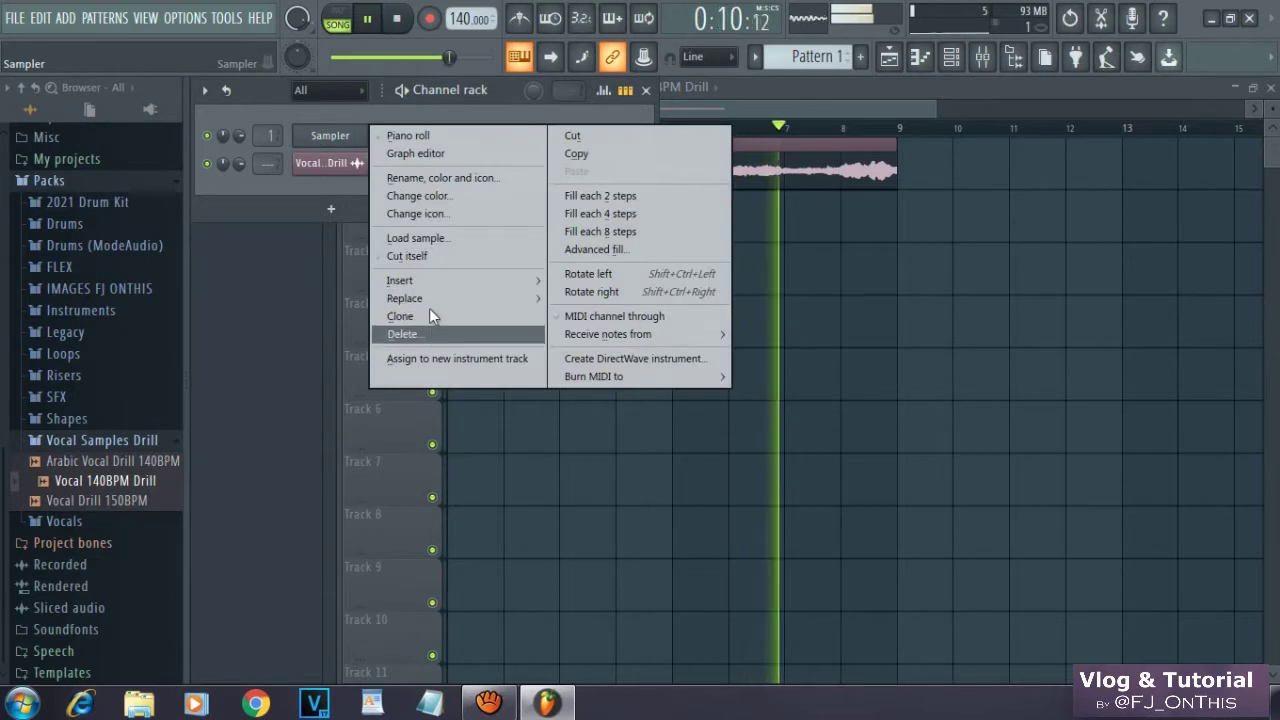
mouse_move(519, 302)
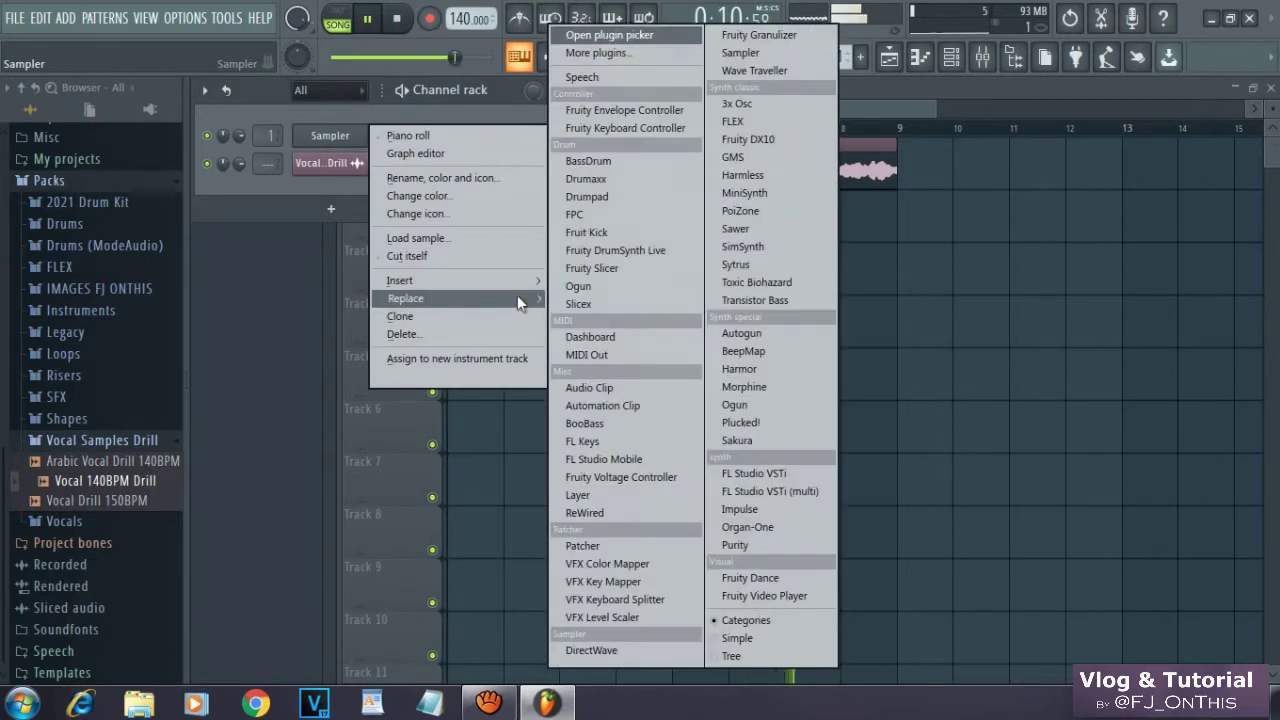
left_click(603, 443)
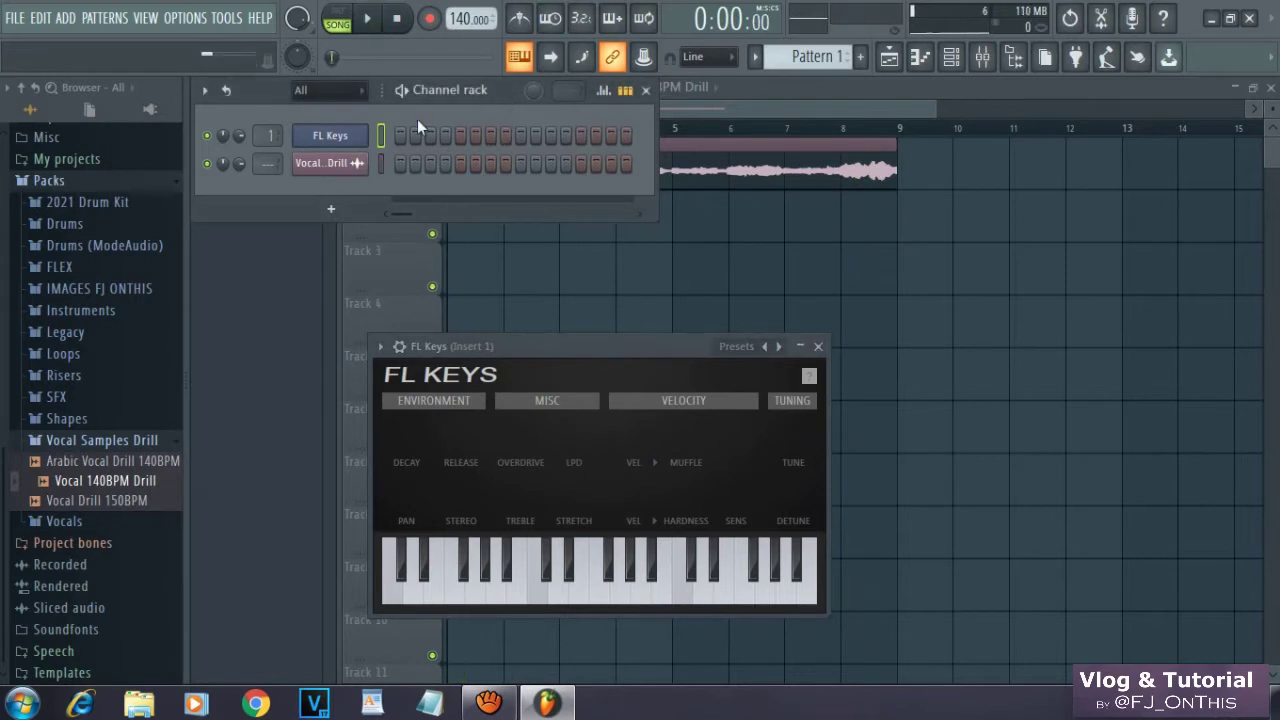
Create Pattern 2 and open the piano roll of the FL Keys channel for it.
right_click(357, 140)
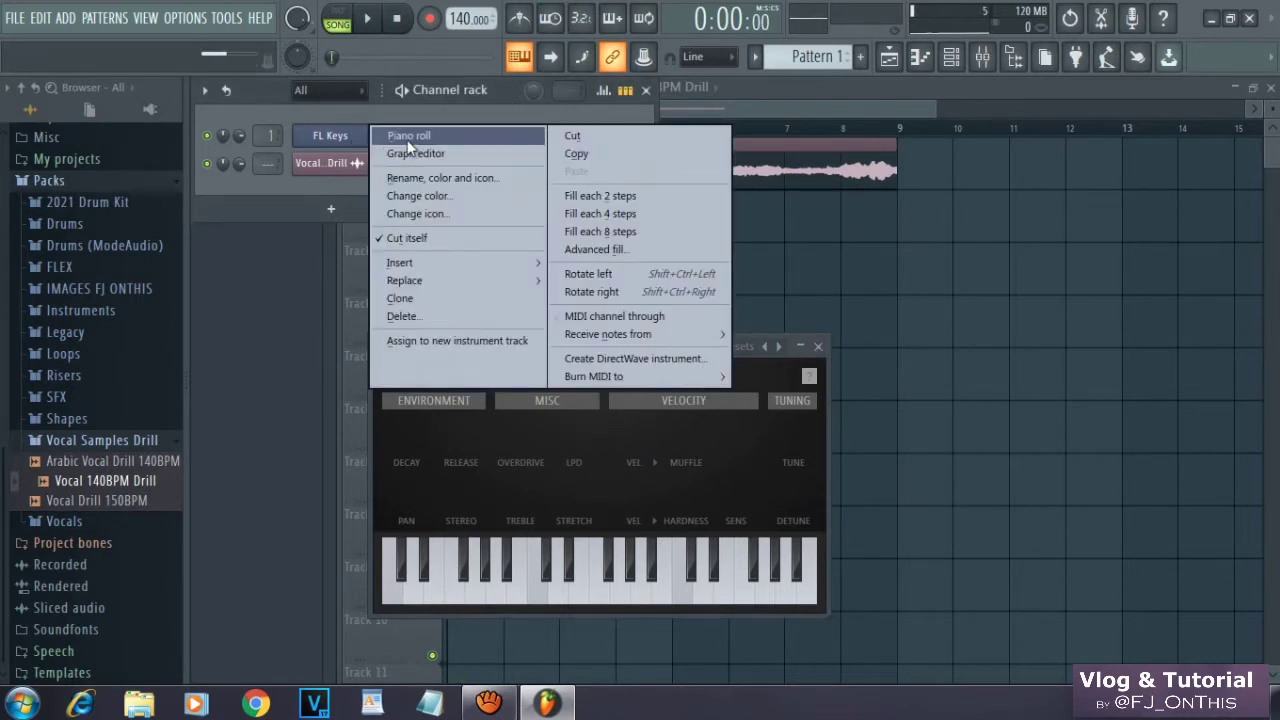
left_click(408, 137)
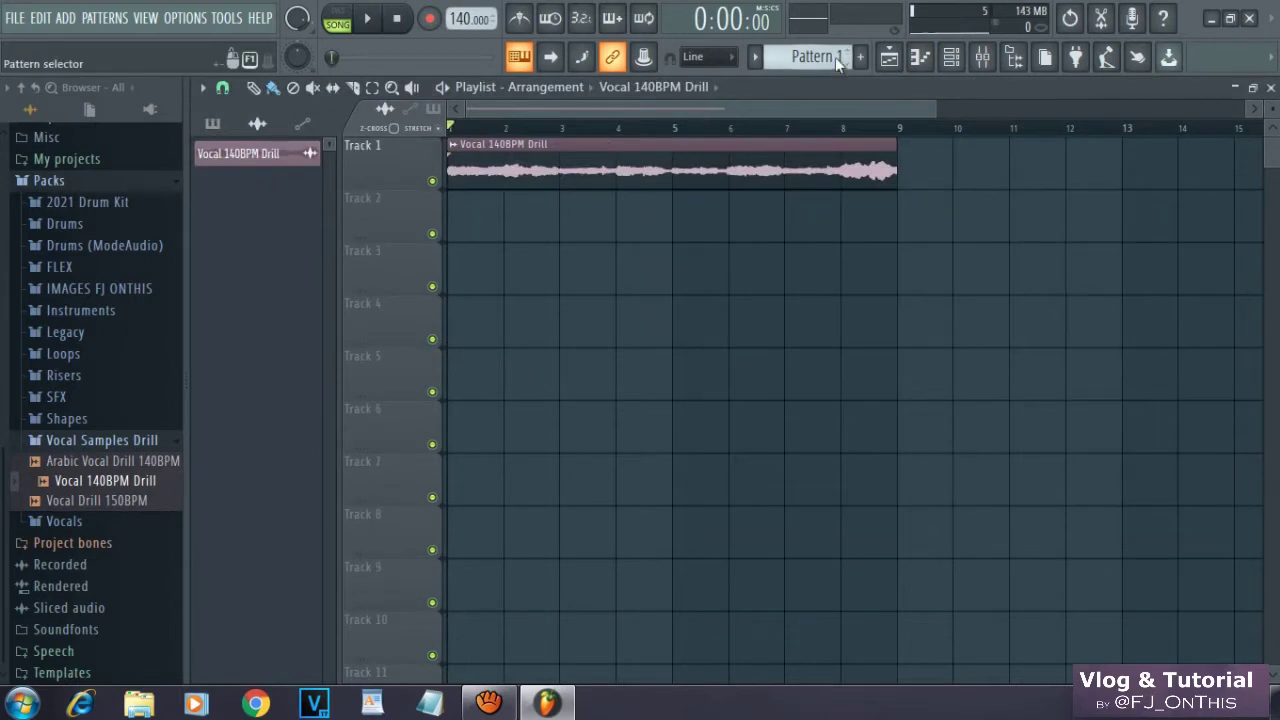
left_click(860, 57)
left_click(952, 57)
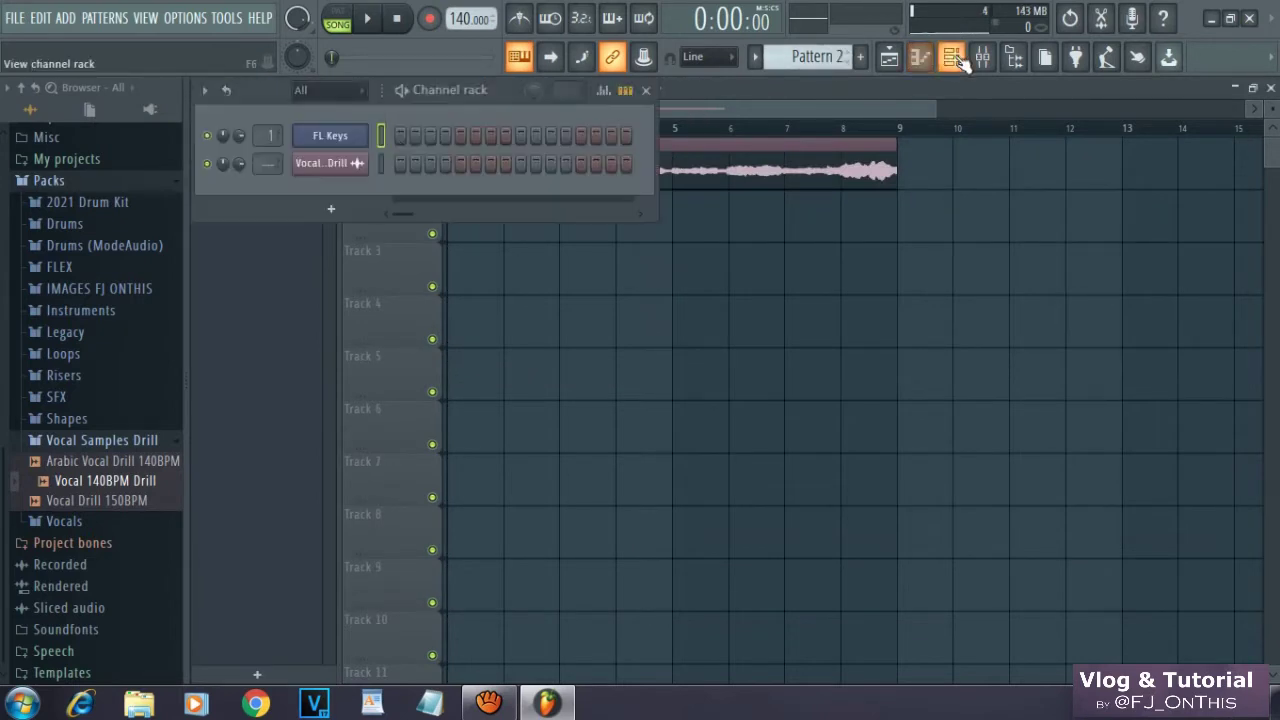
right_click(340, 136)
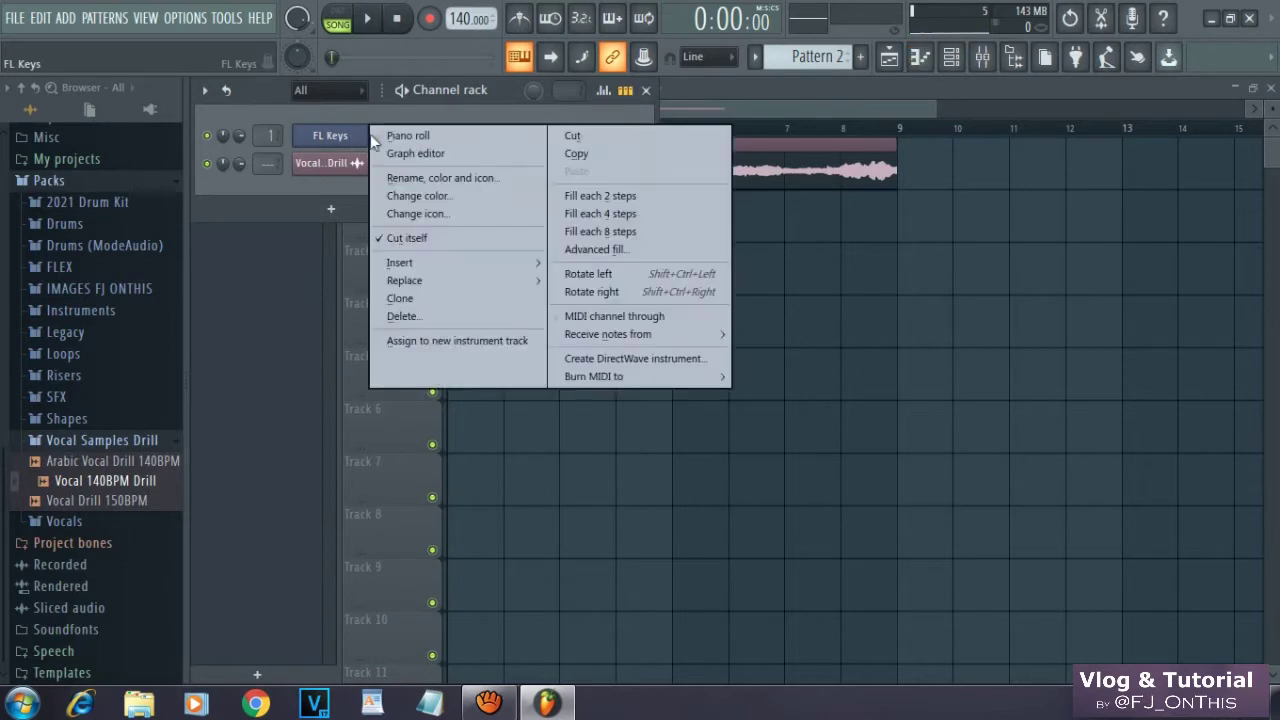
left_click(417, 139)
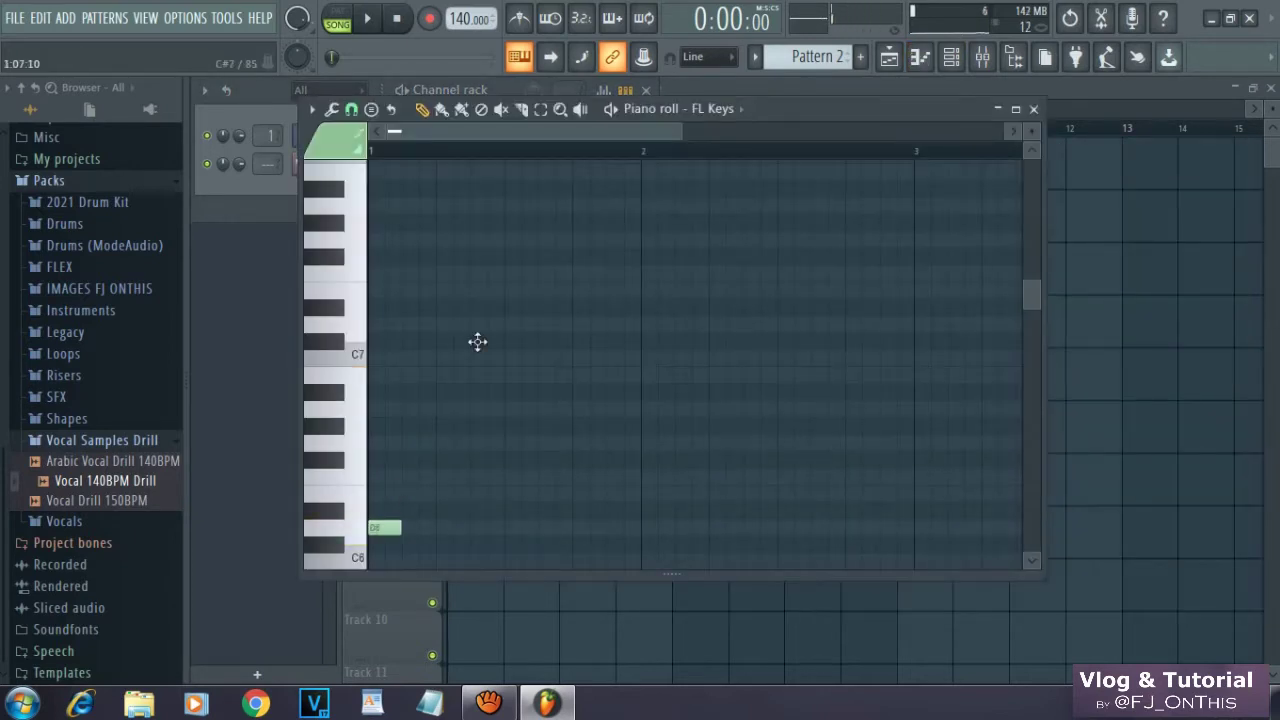
Add short notes D6 on beat 1 and A5 on beat 2 of bar 1, auditioning pitches against the vocal.
scroll(480, 345, "up", 3)
key("space")
key("space")
left_click(440, 410)
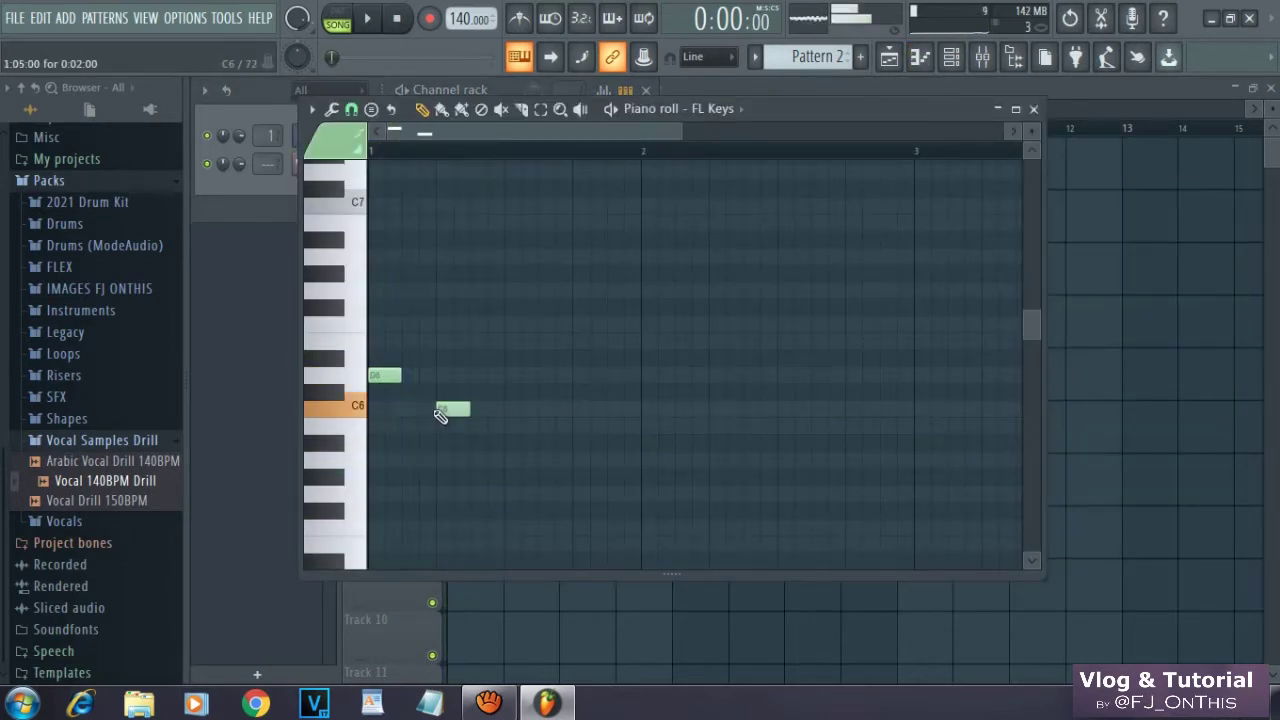
key("space")
key("space")
key("space")
scroll(540, 360, "down", 2)
key("space")
key("space")
key("space")
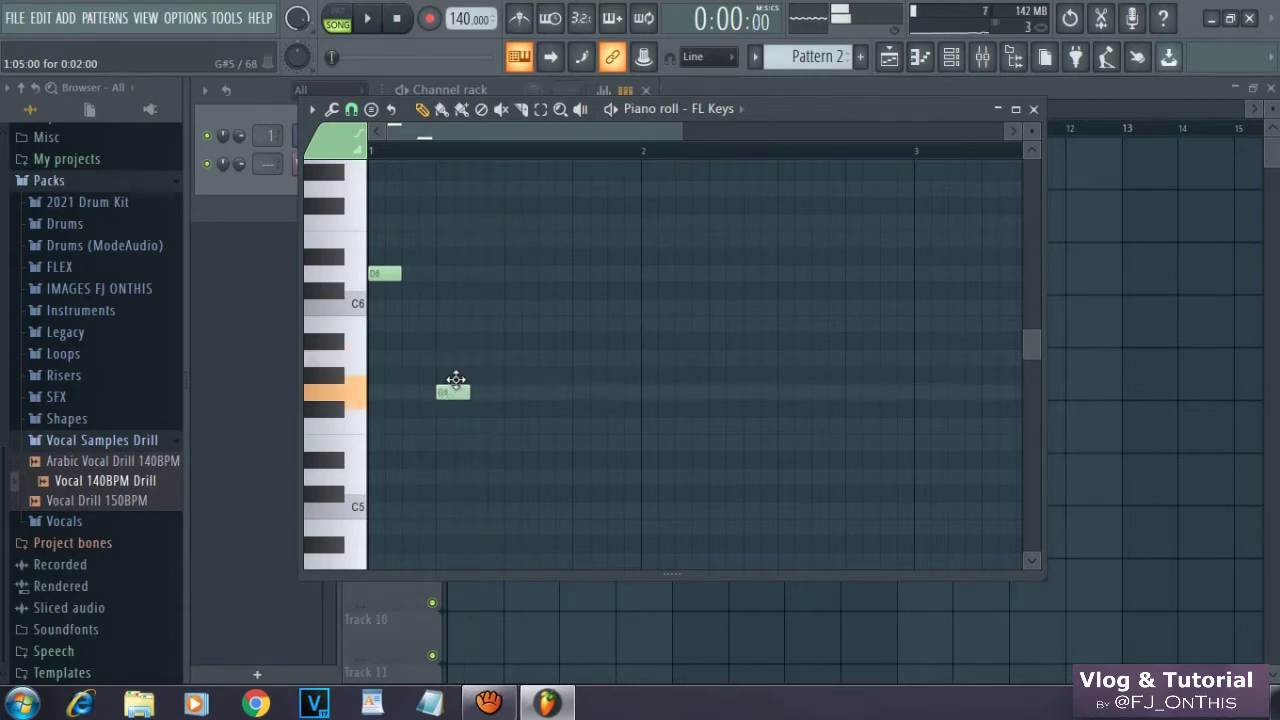
key("space")
left_click_drag(452, 390, 452, 358)
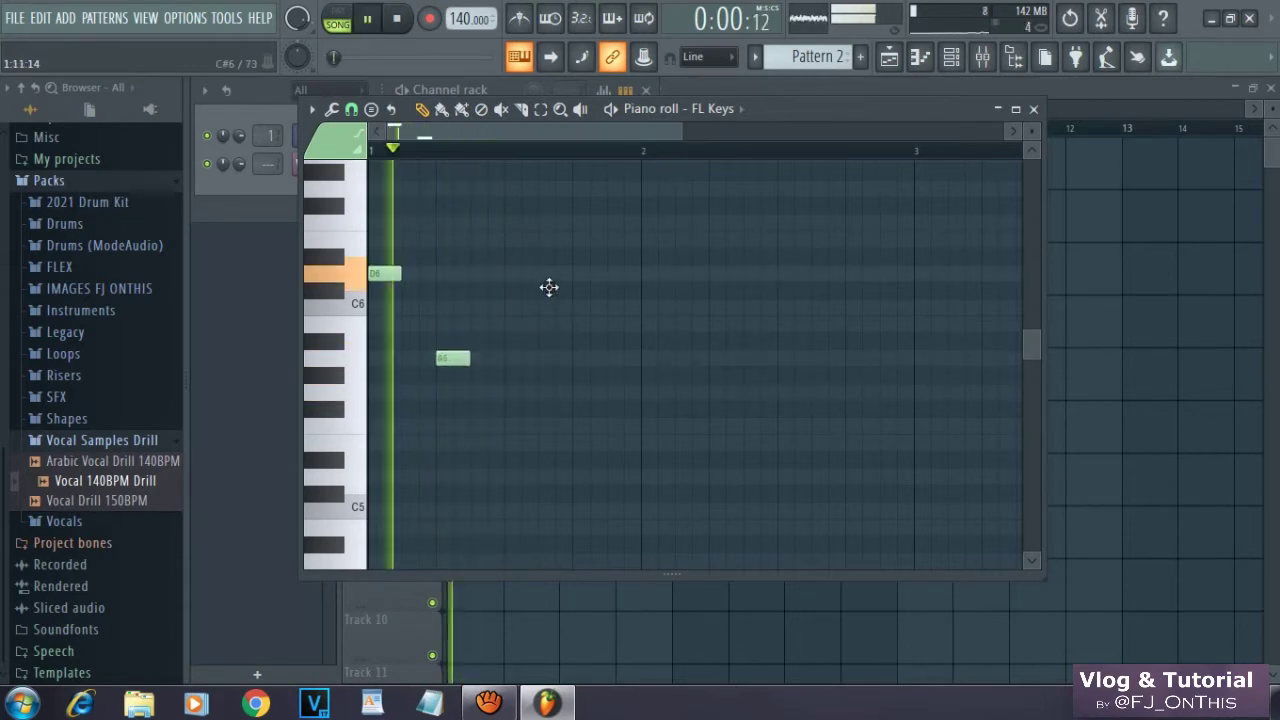
Add short notes D6 and A5 on beats 3 and 4 of bar 1, then D#6 and C6 on beats 1 and 2 of bar 2.
left_click(520, 273)
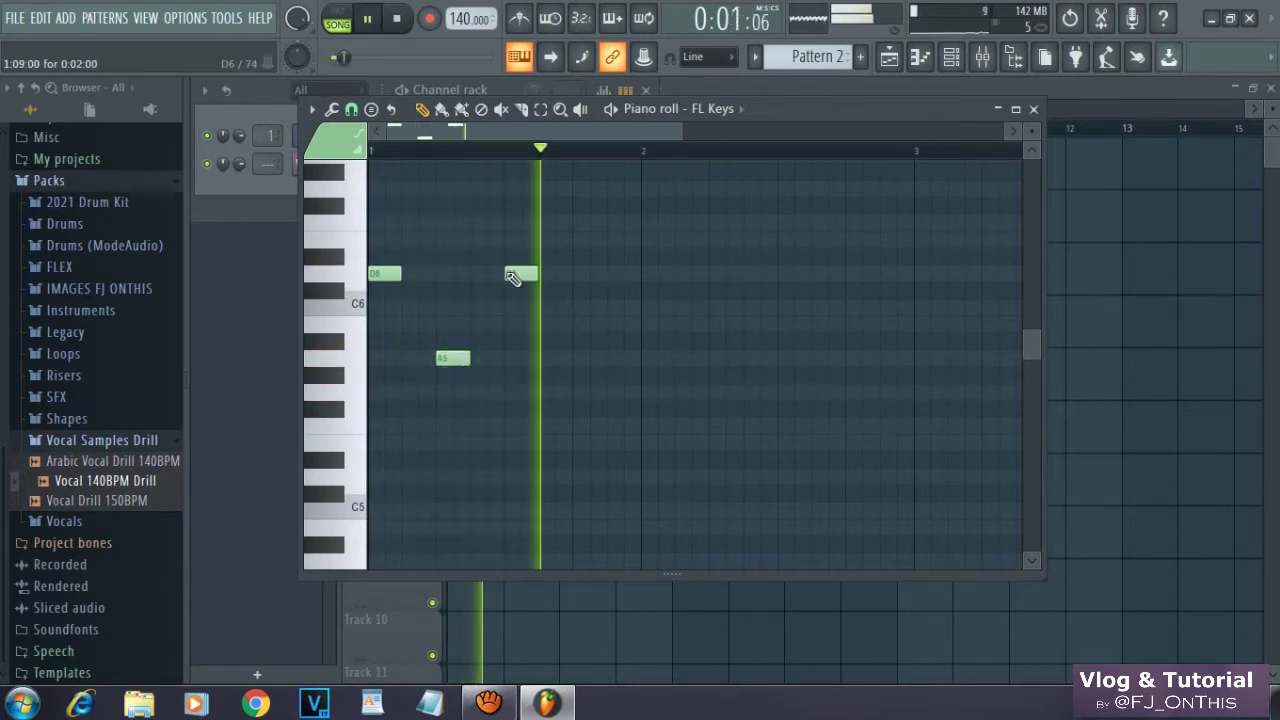
left_click(589, 359)
scroll(654, 320, "up", 3)
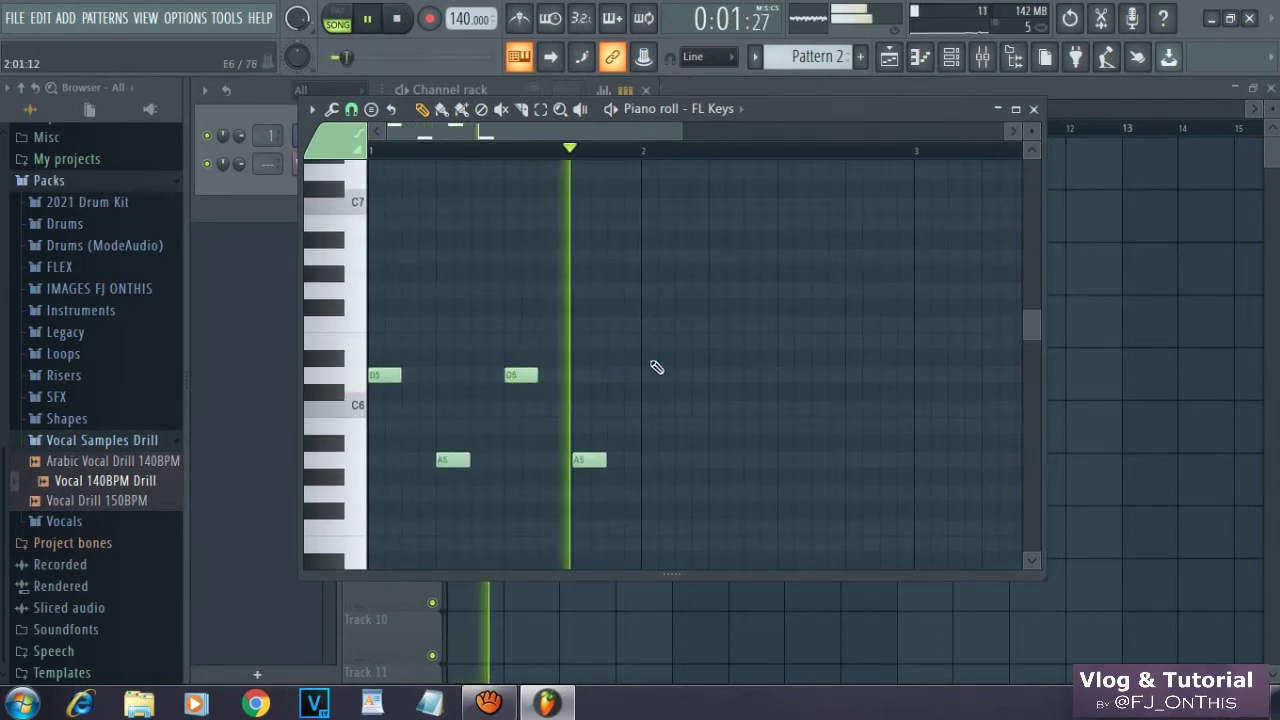
left_click(655, 358)
left_click(723, 459)
key("space")
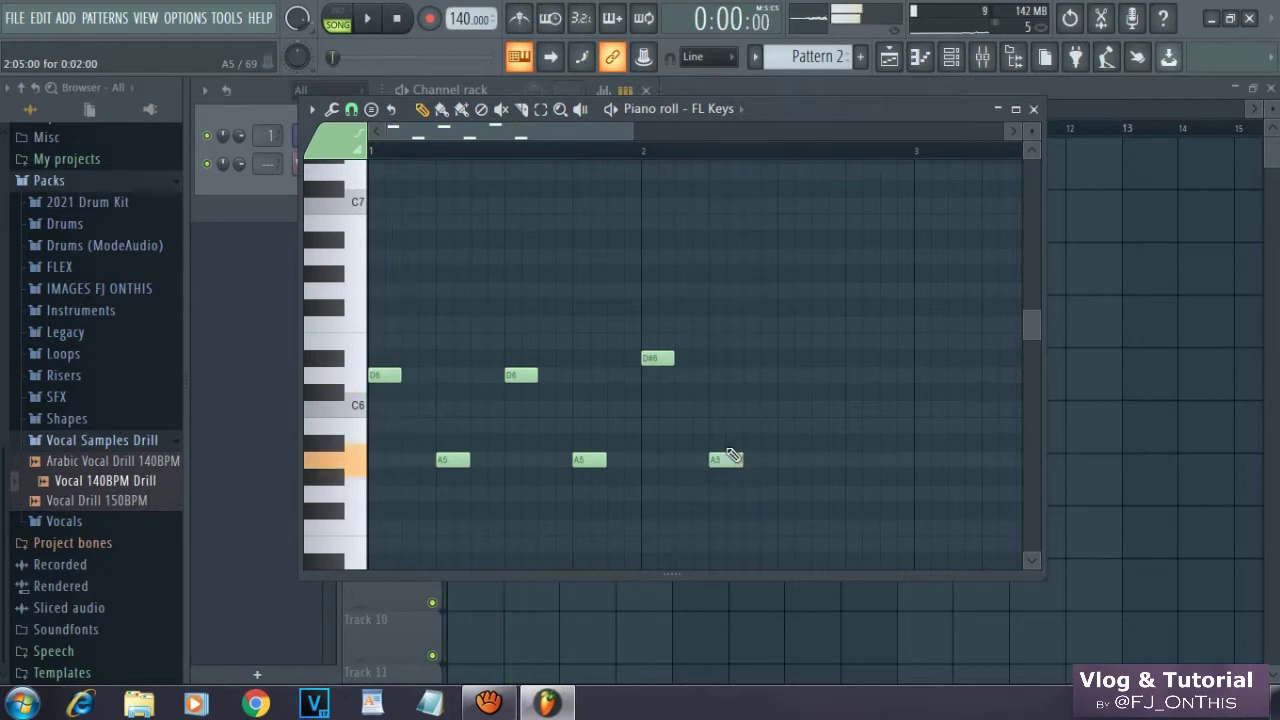
key("space")
scroll(794, 366, "up", 2)
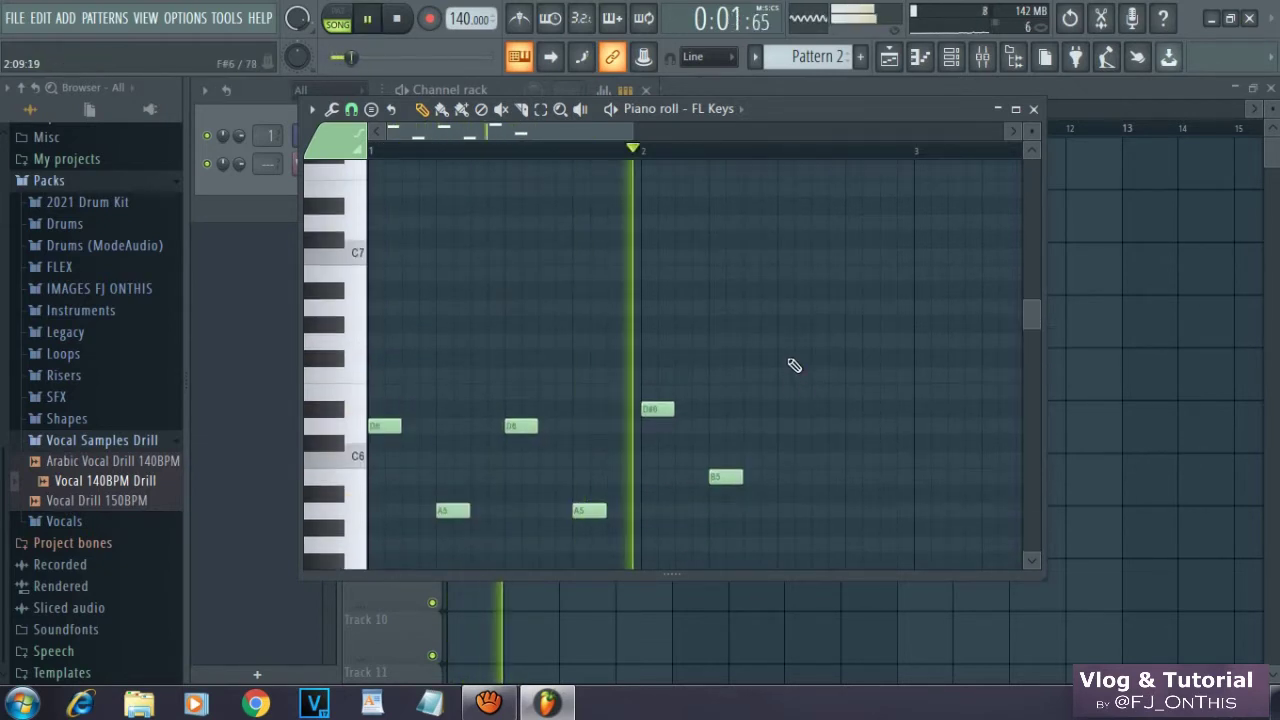
key("space")
key("space")
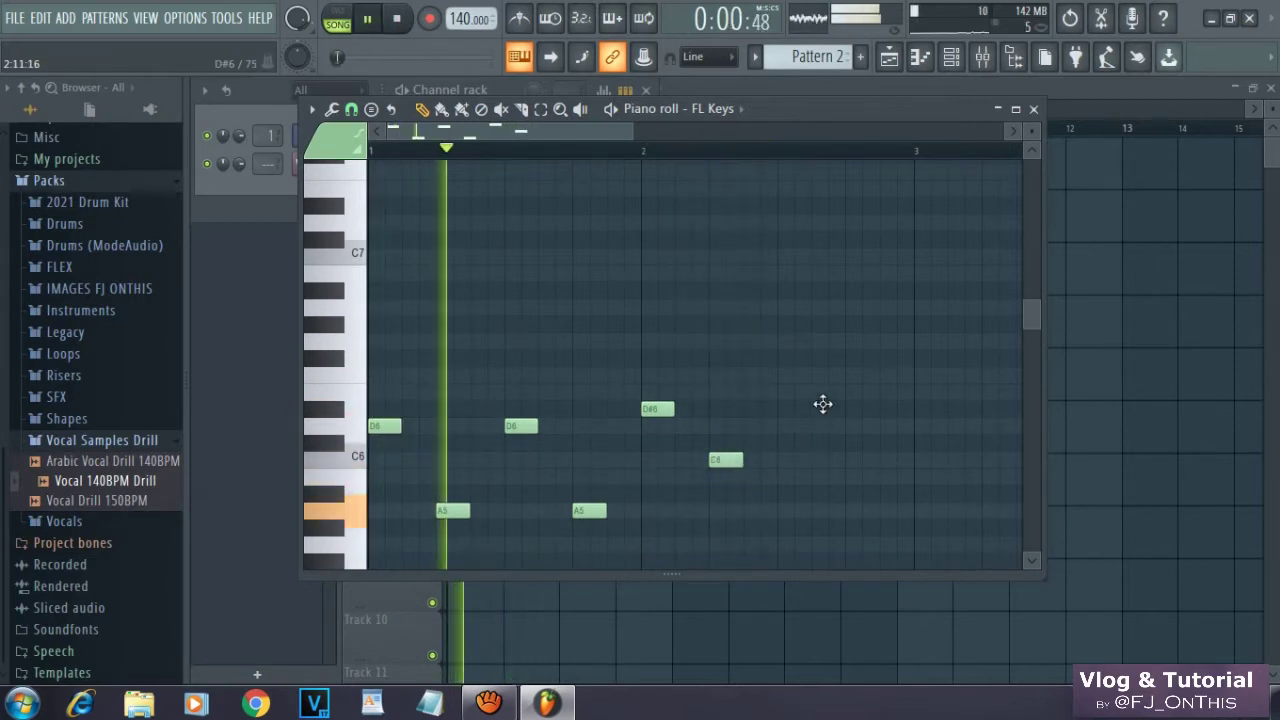
Add short notes D#6 and C6 on beats 3 and 4 of bar 2 and play the melody back.
scroll(820, 396, "down", 2)
left_click(783, 363)
key("space")
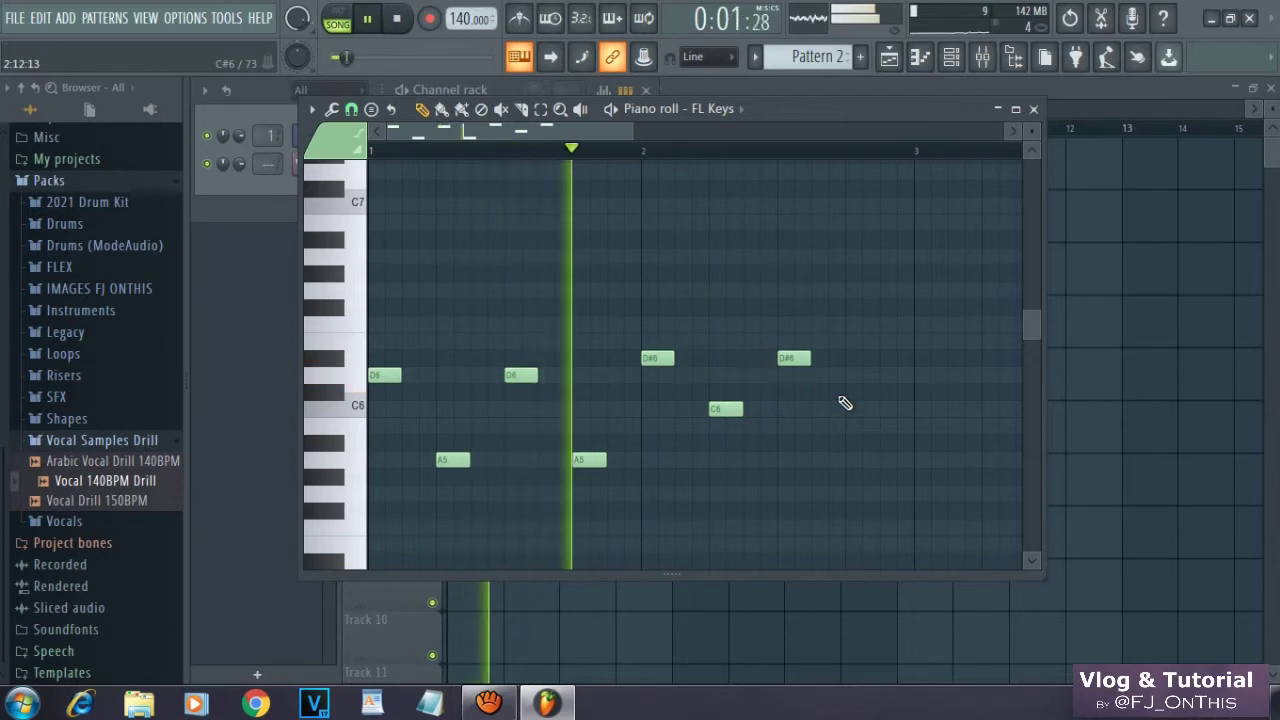
left_click(852, 395)
key("space")
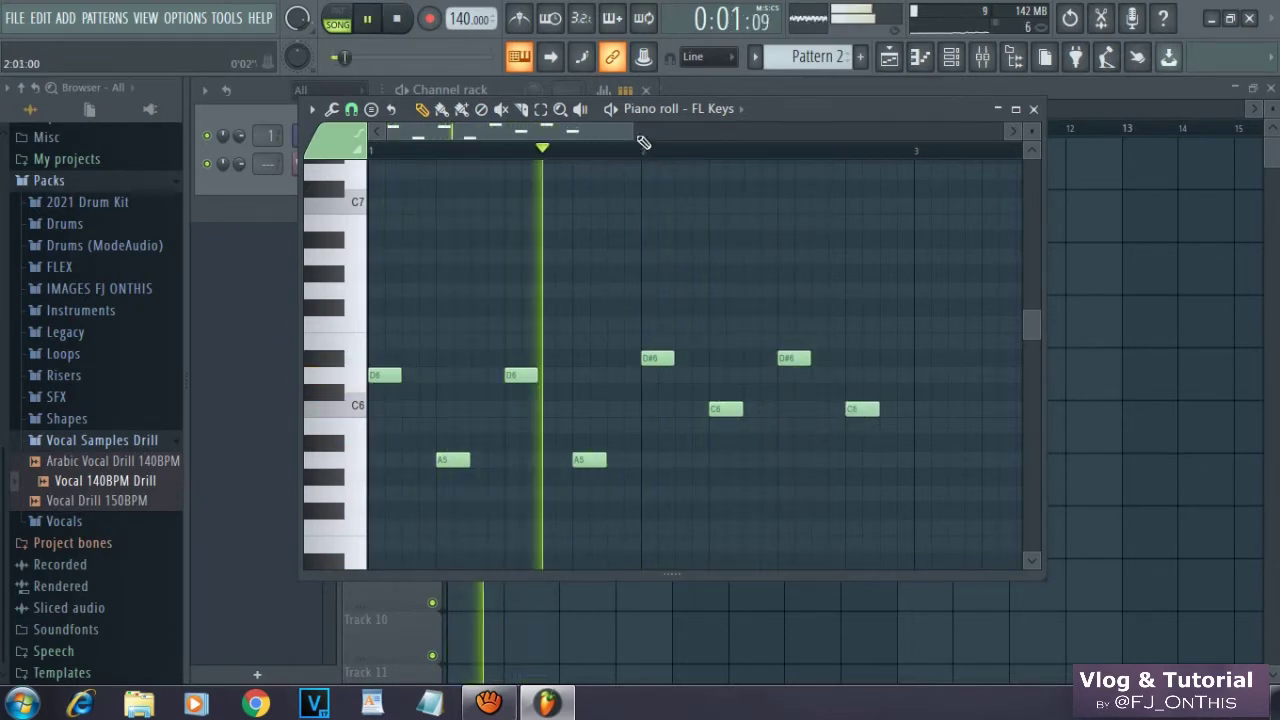
Select all eight melody notes, duplicate them into bars 3 and 4, and clear the selection.
left_click_drag(633, 132, 787, 136)
left_click_drag(780, 280, 380, 520)
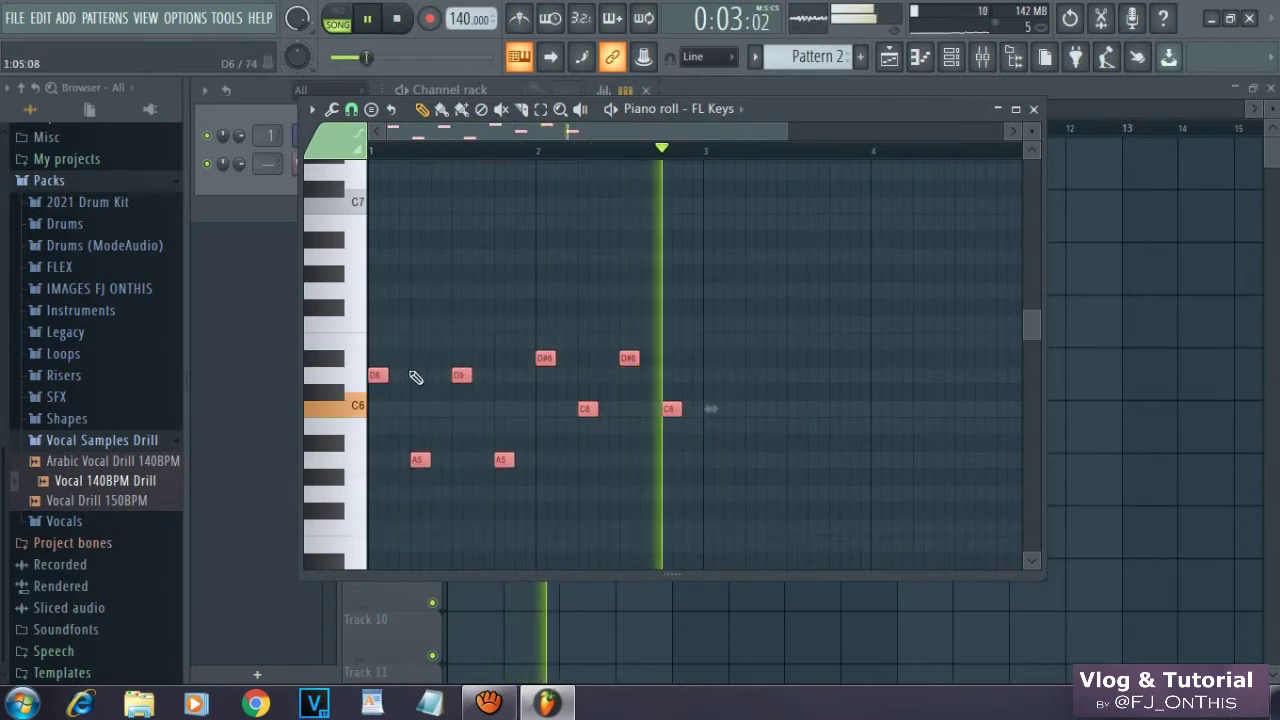
key("ctrl+b")
left_click_drag(789, 404, 720, 408)
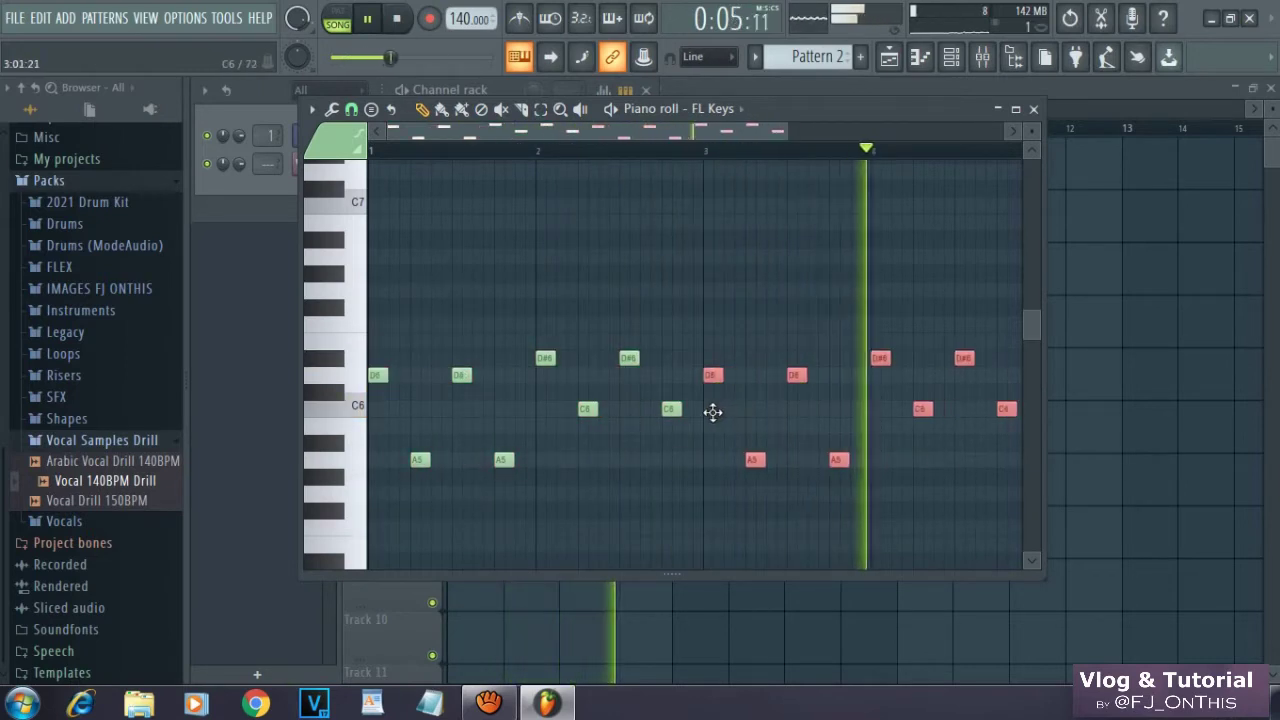
scroll(603, 277, "down", 3)
scroll(664, 298, "up", 3)
scroll(651, 282, "down", 1)
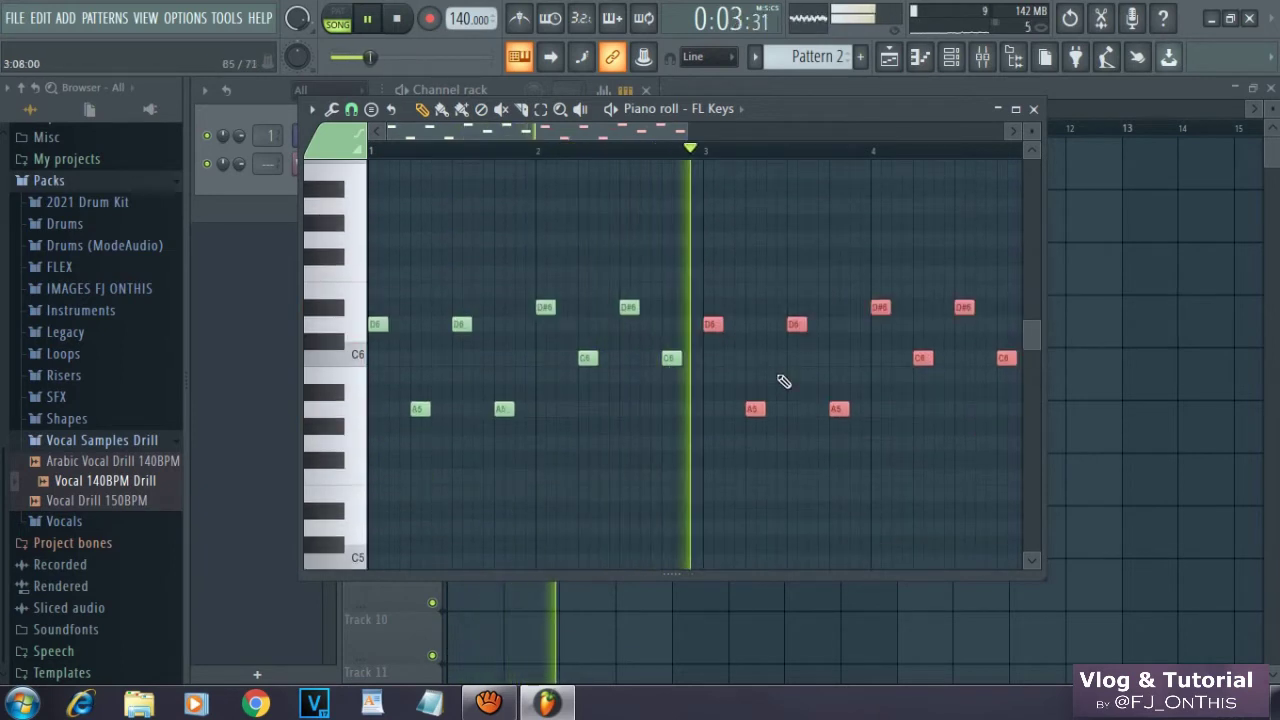
left_click(389, 356, "ctrl")
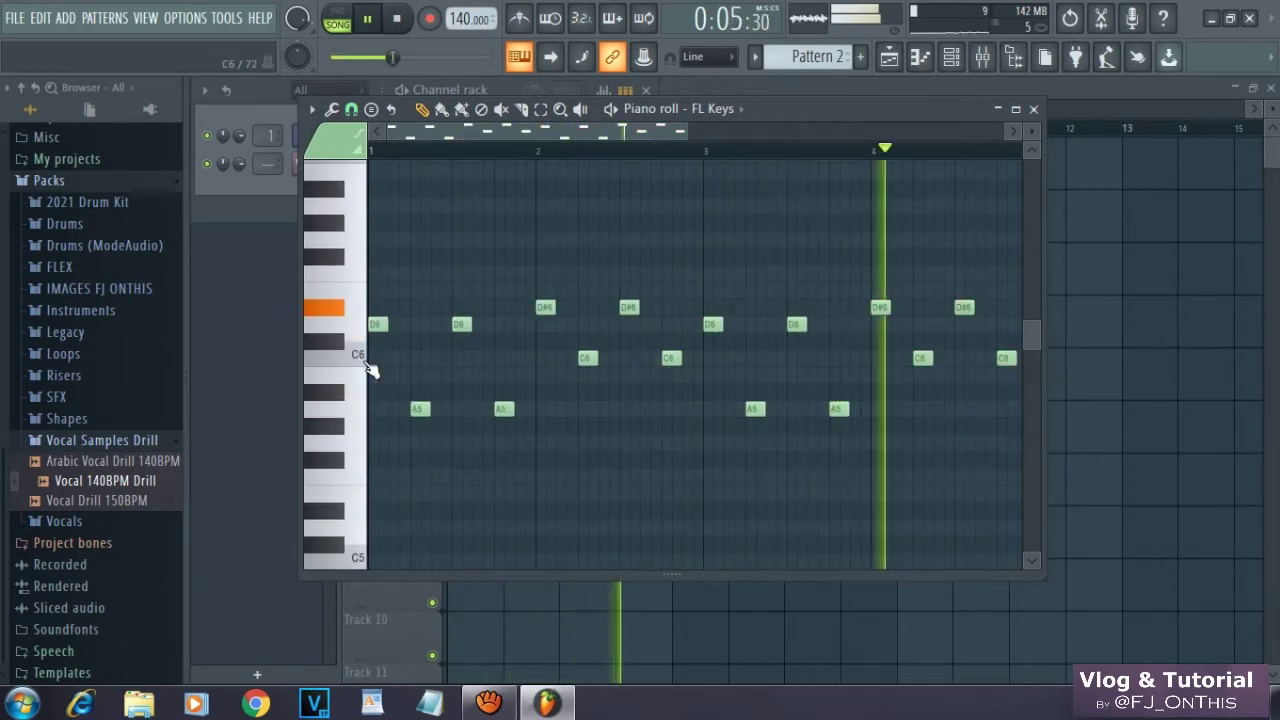
Add a one-bar D5 note under the melody in bar 1 and audition it with the vocal.
key("space")
scroll(400, 430, "down", 2)
left_click(377, 477)
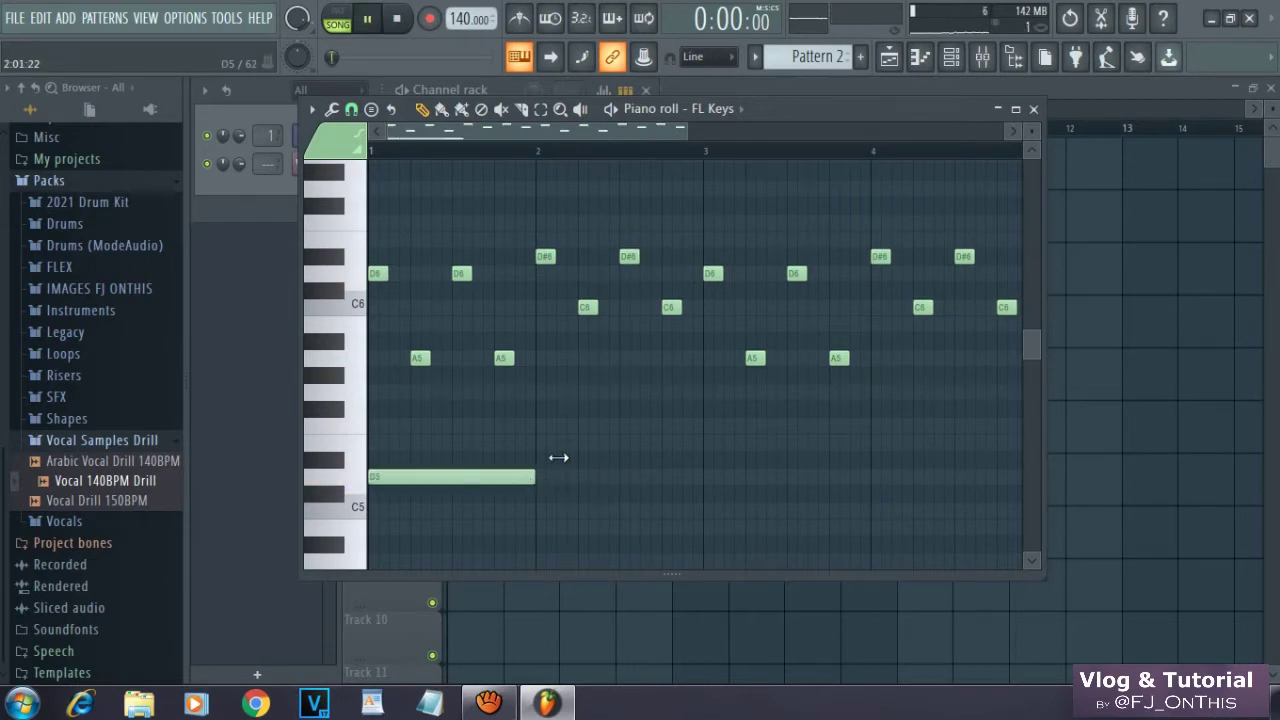
key("space")
key("space")
key("space")
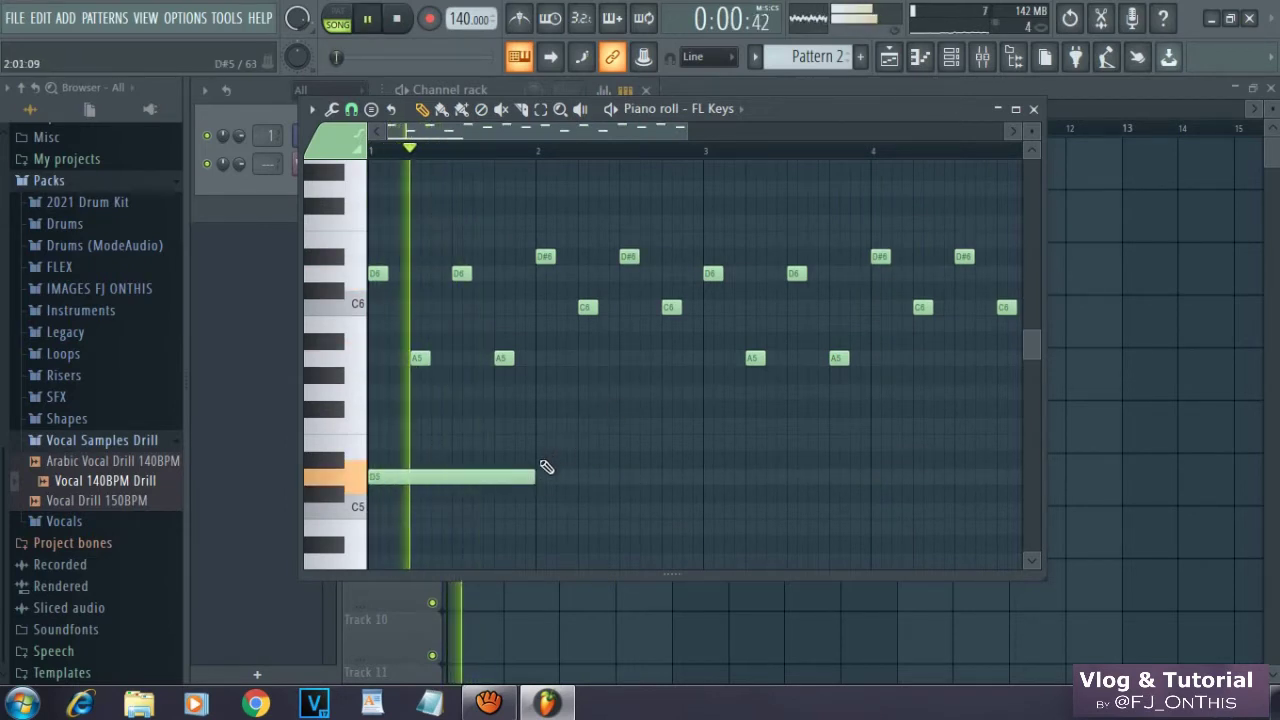
Add a one-bar low note in bar 2, trying D5 and replacing it with D#5.
left_click(546, 477)
key("space")
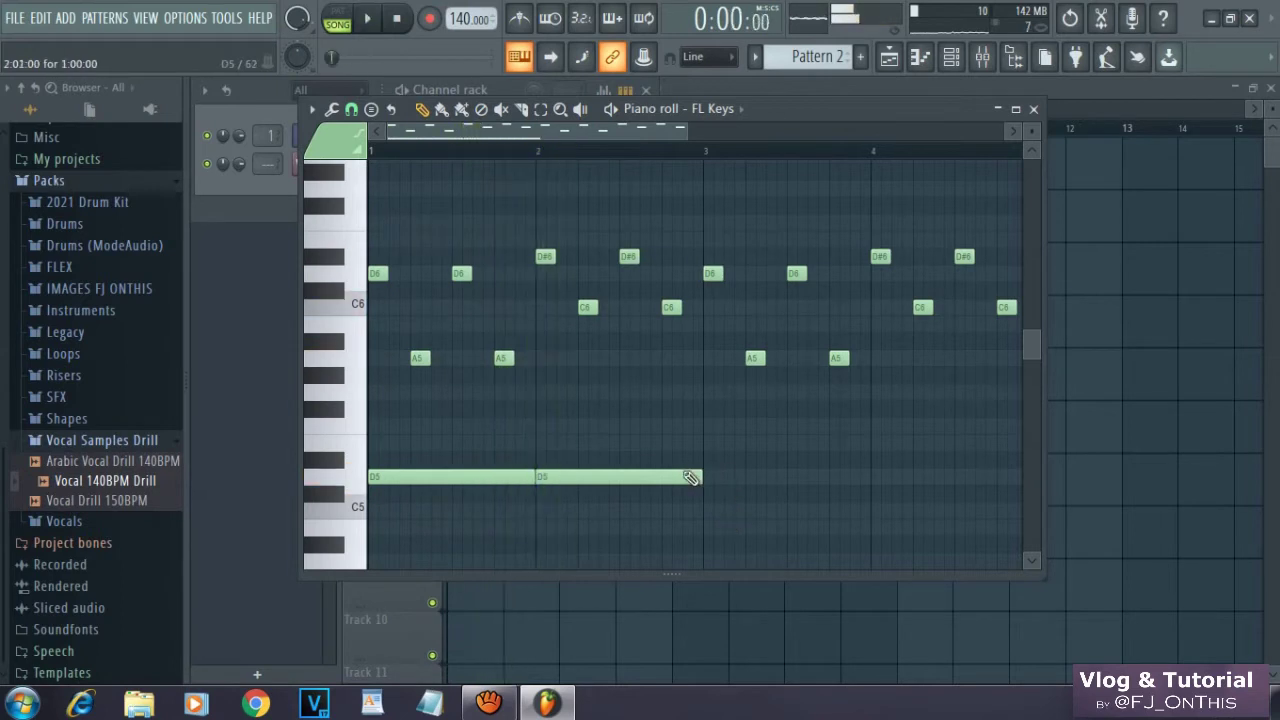
right_click(690, 477)
key("space")
left_click(543, 460)
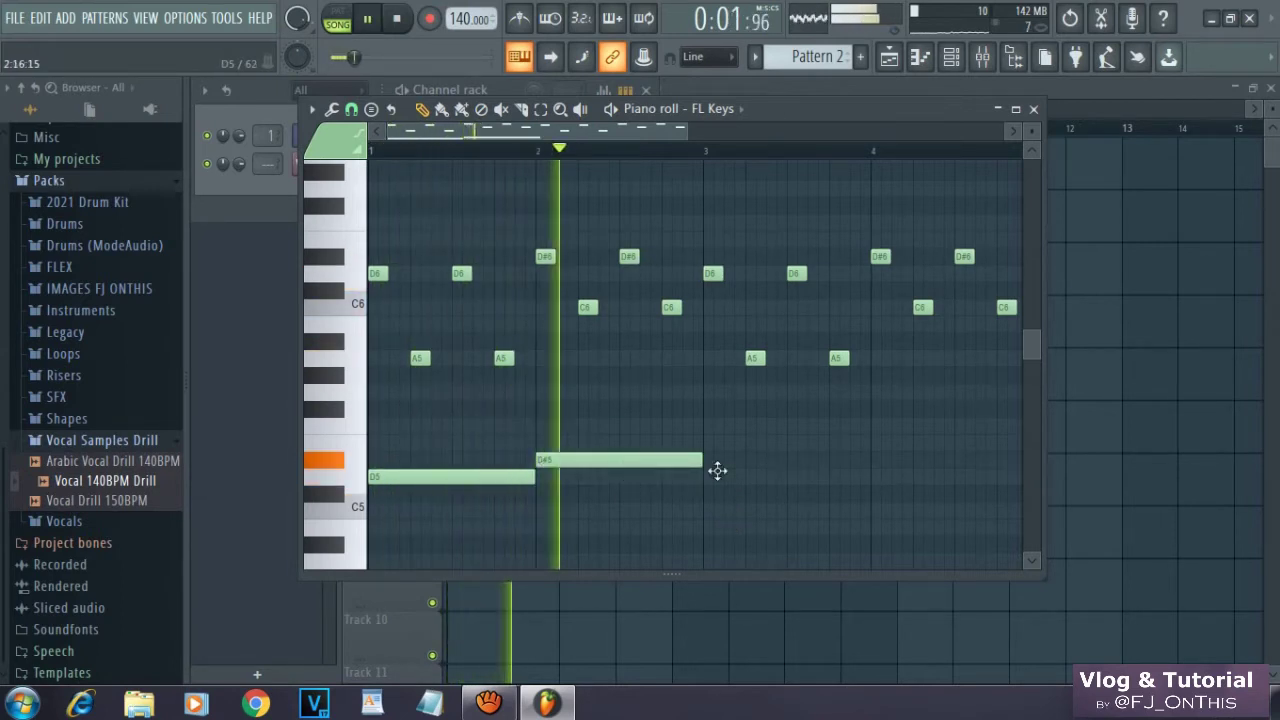
Add a one-bar D5 note under the melody in bar 3.
left_click(718, 477)
key("space")
left_click(768, 492)
key("space")
right_click(770, 491)
left_click_drag(776, 477, 766, 474)
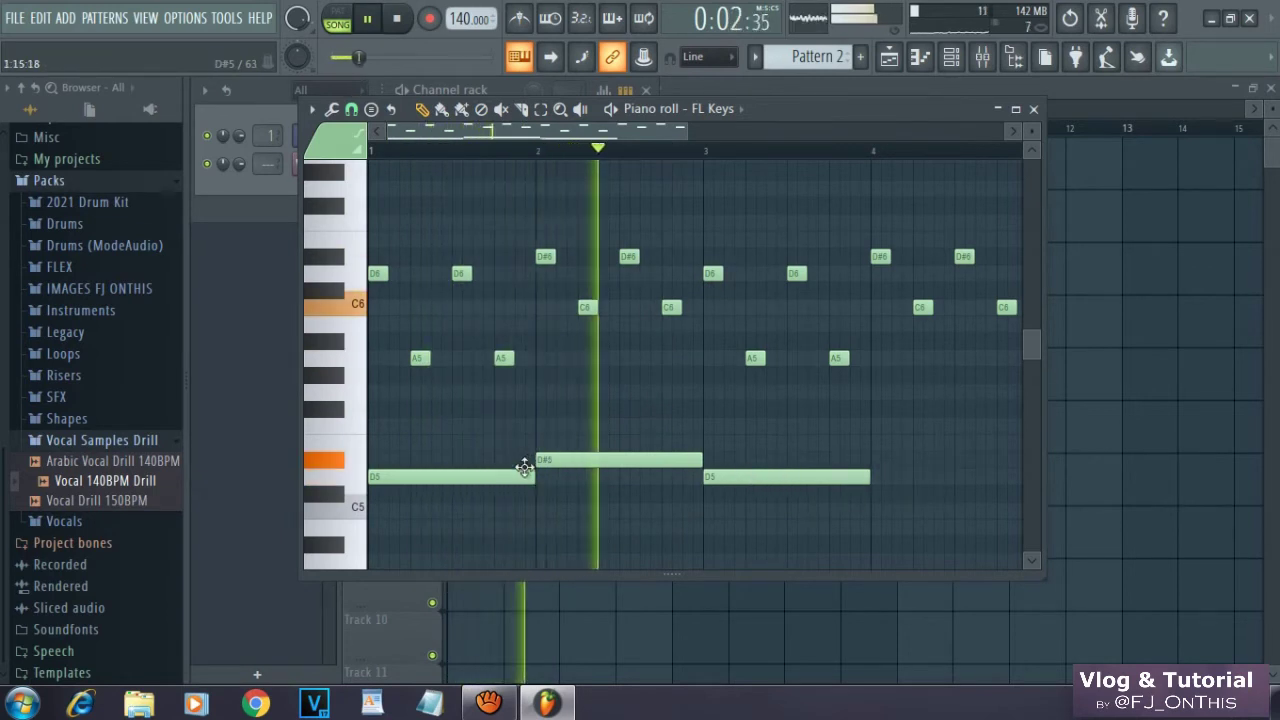
Shorten the D5 note in bar 1 to half a bar and fill the bar's second half with F5.
key("space")
key("space")
key("space")
key("space")
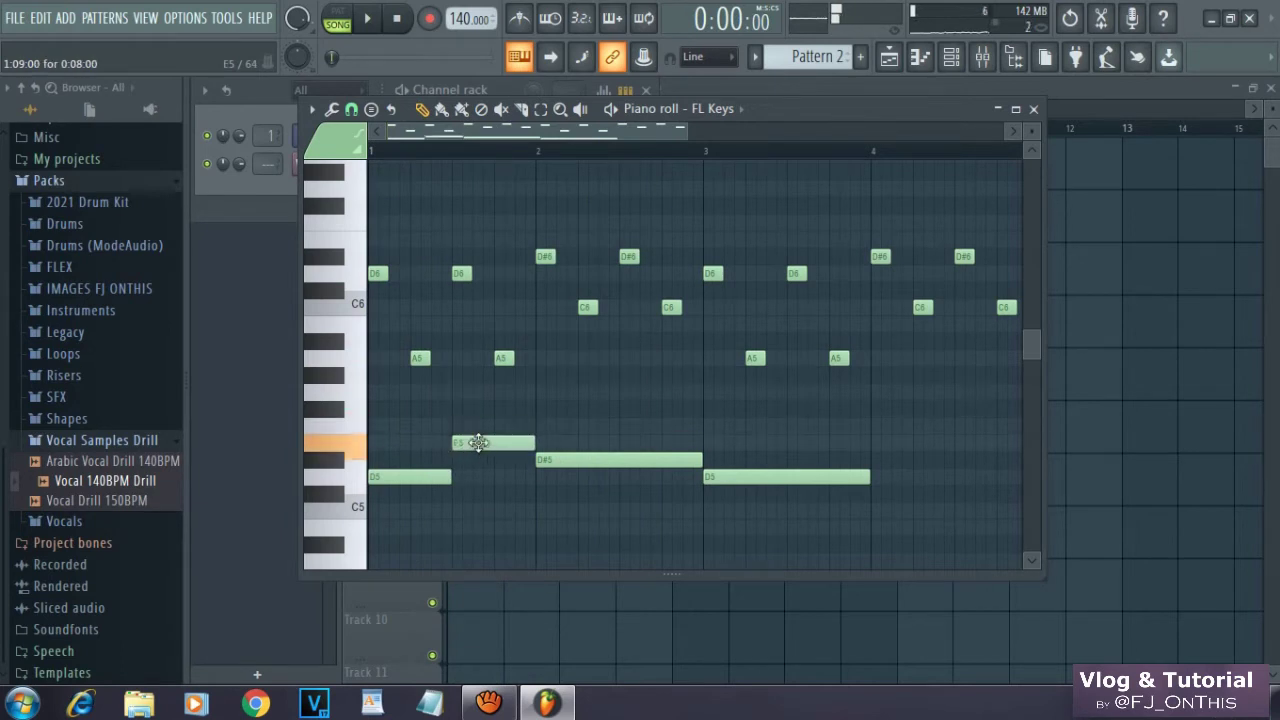
key("space")
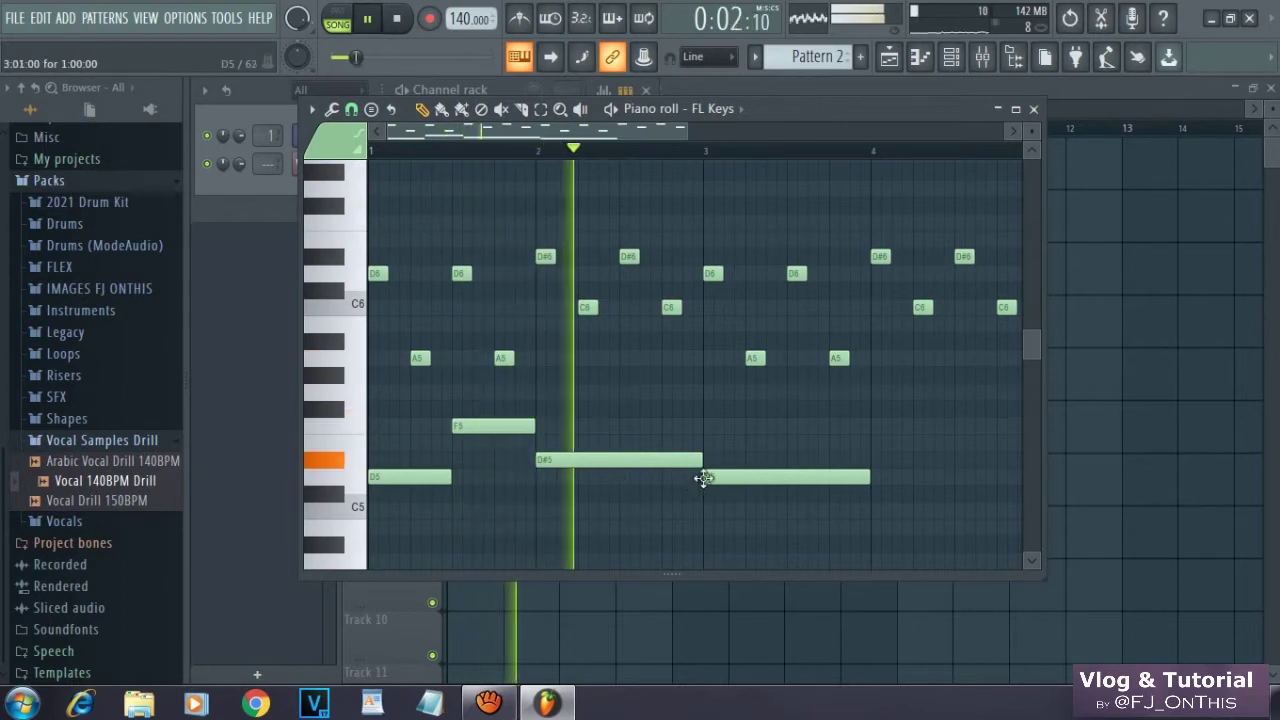
Shorten the D#5 note in bar 2 to half a bar and add F5 in the bar's second half.
key("space")
left_click_drag(633, 468, 614, 468)
key("space")
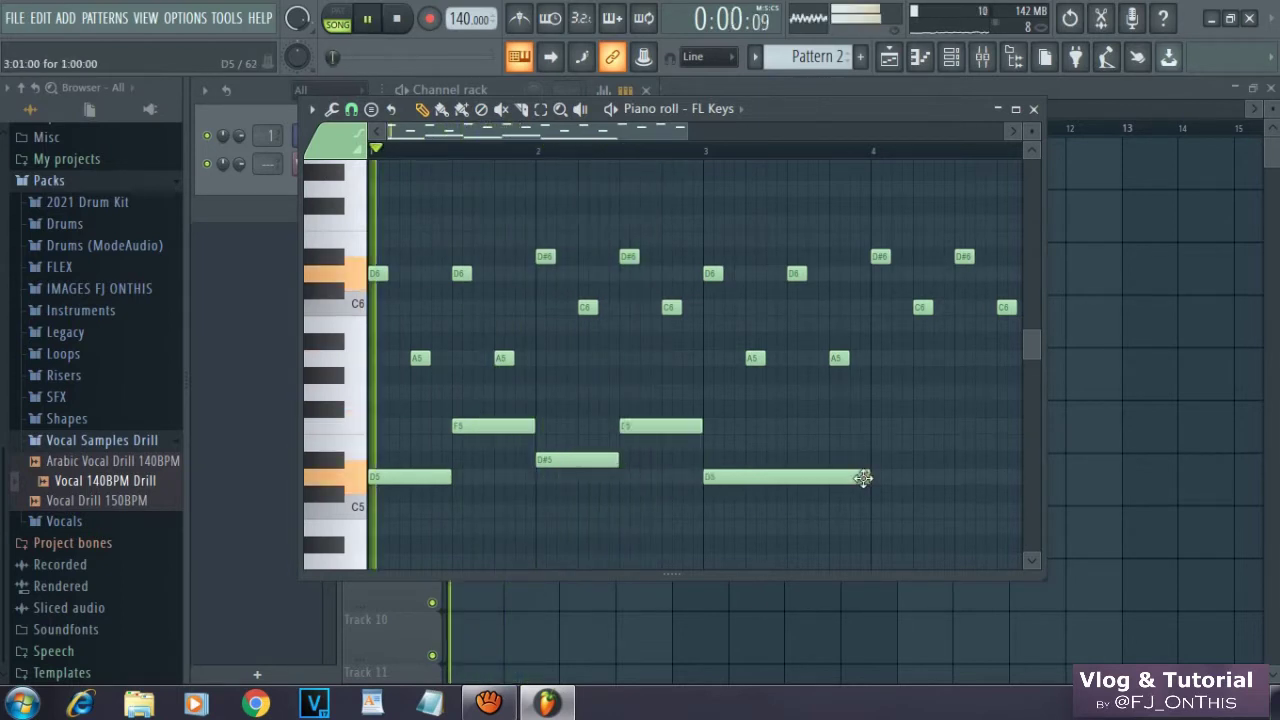
Replace the long D5 note in bar 3 with a copy of the bar 1-2 low notes, filling bars 3 and 4.
left_click_drag(863, 480, 837, 480)
right_click(809, 478)
mouse_move(726, 428)
left_mouse_down()
mouse_move(668, 455)
mouse_move(420, 502)
mouse_move(820, 491)
mouse_move(767, 491)
left_mouse_up()
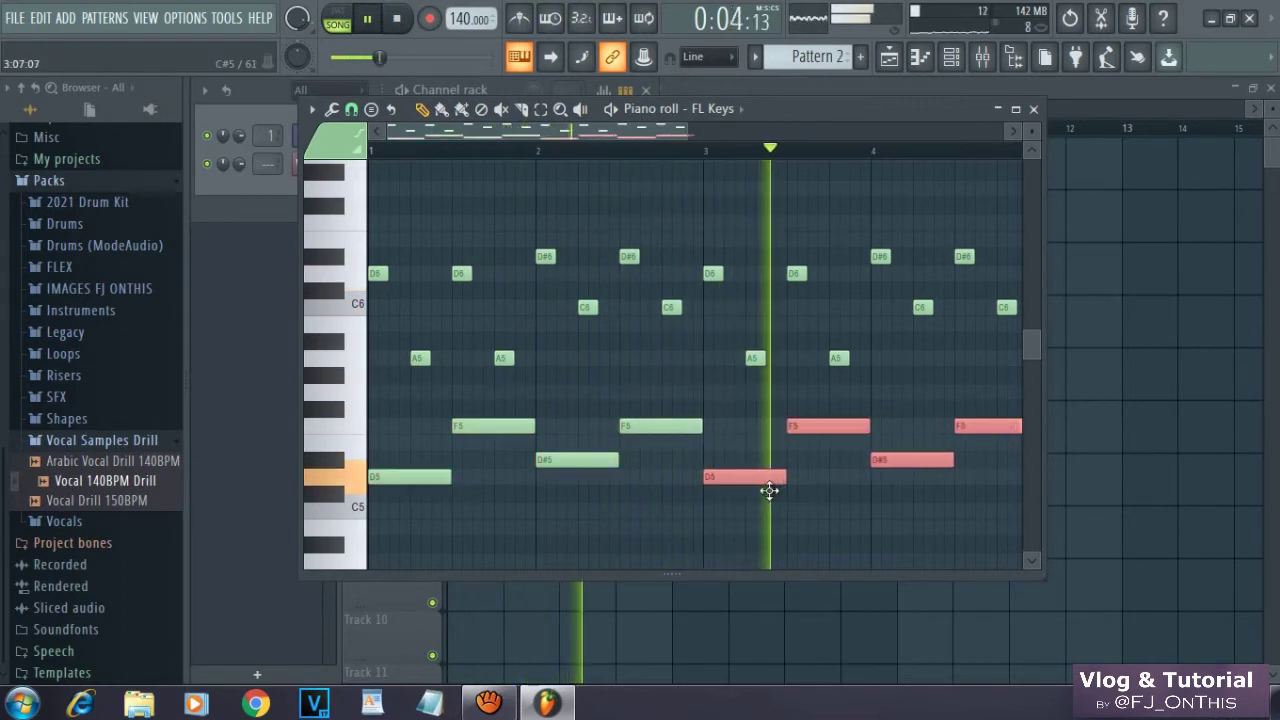
Place a second Pattern 2 clip on Track 2 of the playlist, starting at bar 5.
left_click(888, 57)
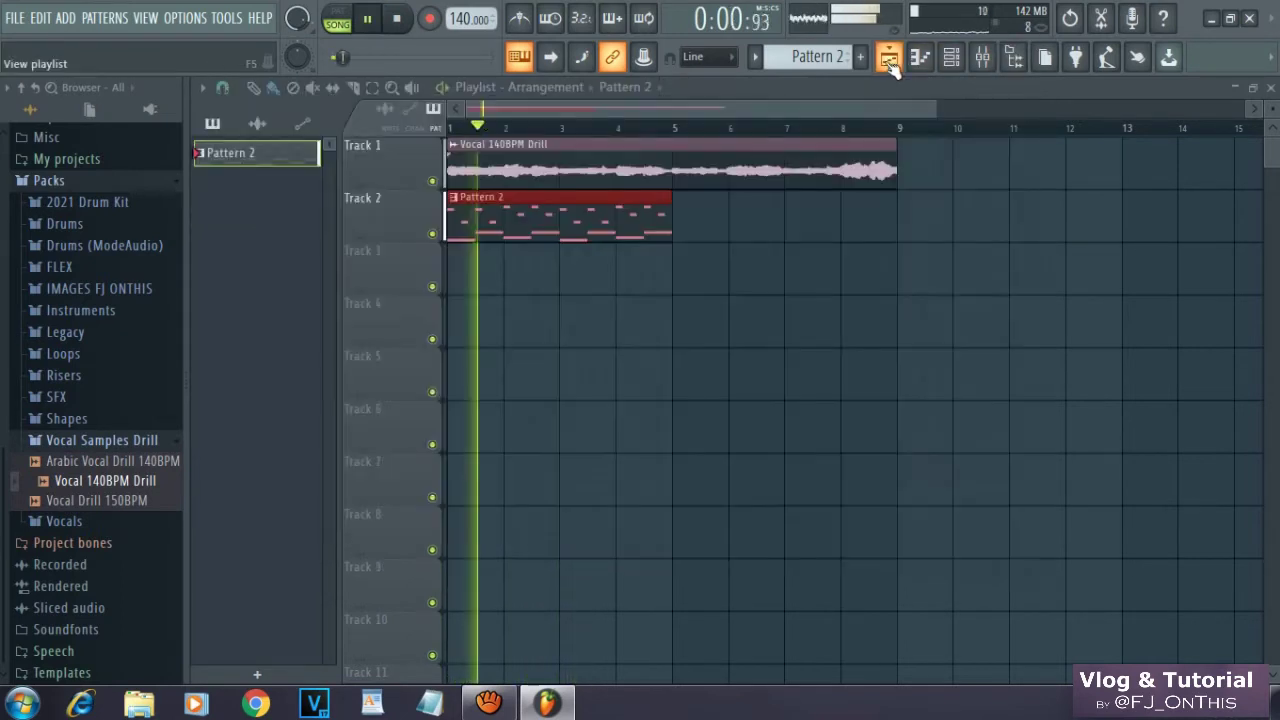
left_click(686, 216)
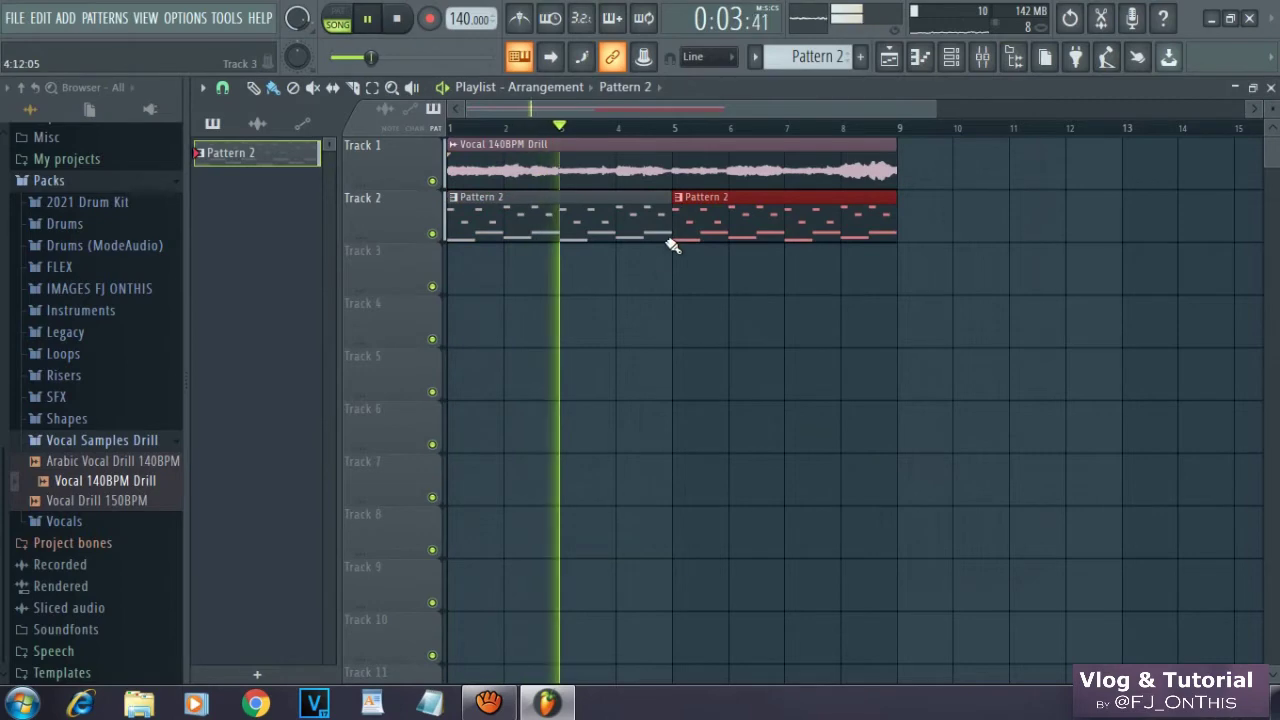
left_click(594, 331, "ctrl")
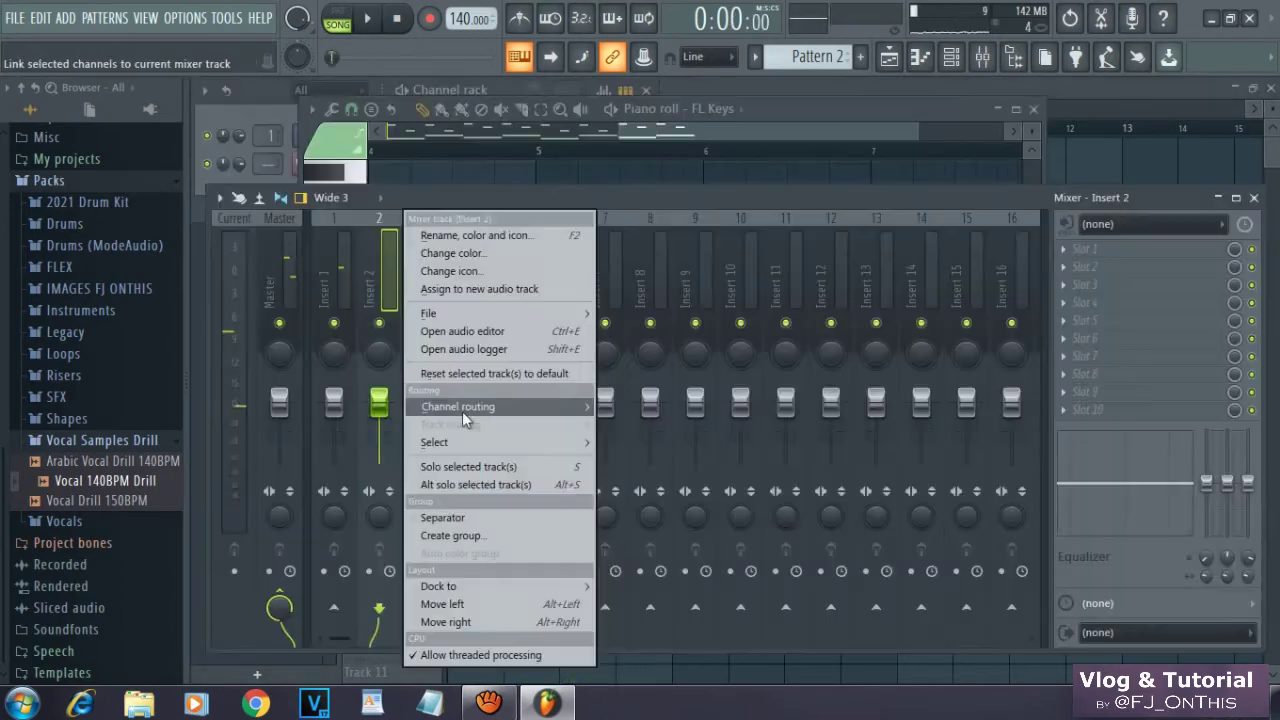
Route the FL Keys channel to mixer insert 2 and the Vocal 140BPM Drill sample to insert 1.
mouse_move(462, 406)
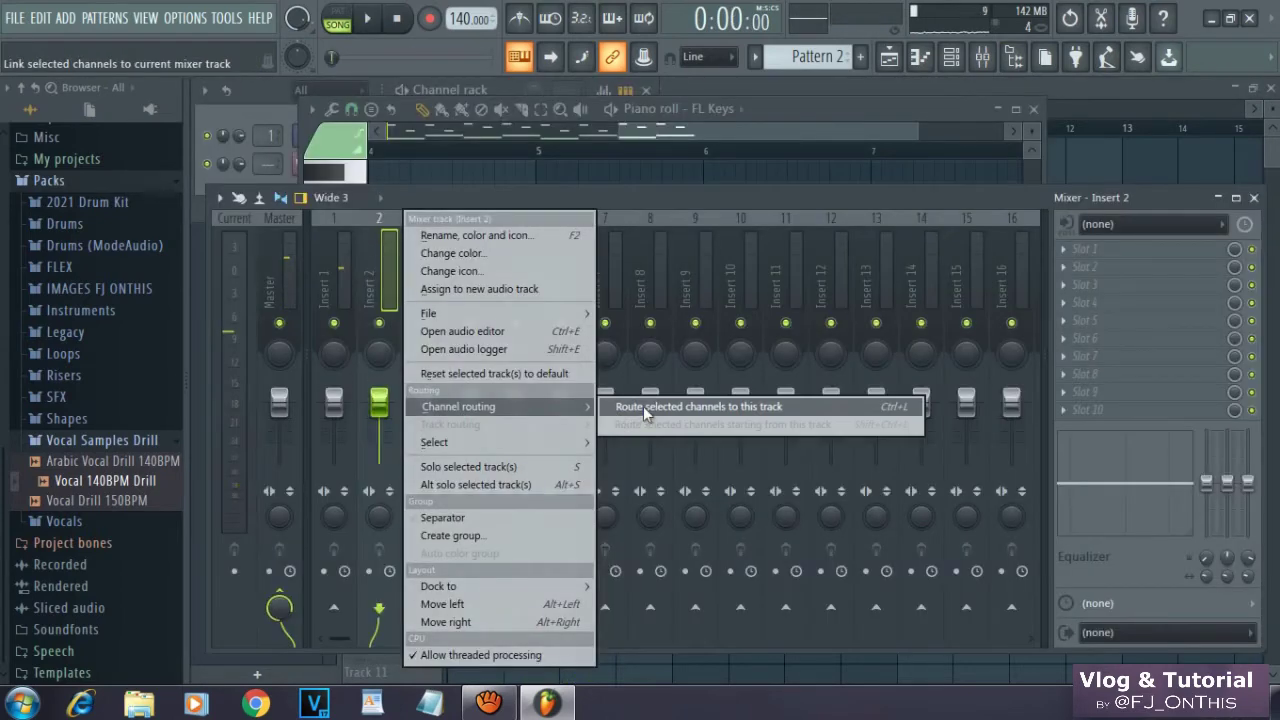
left_click(643, 406)
left_click(888, 57)
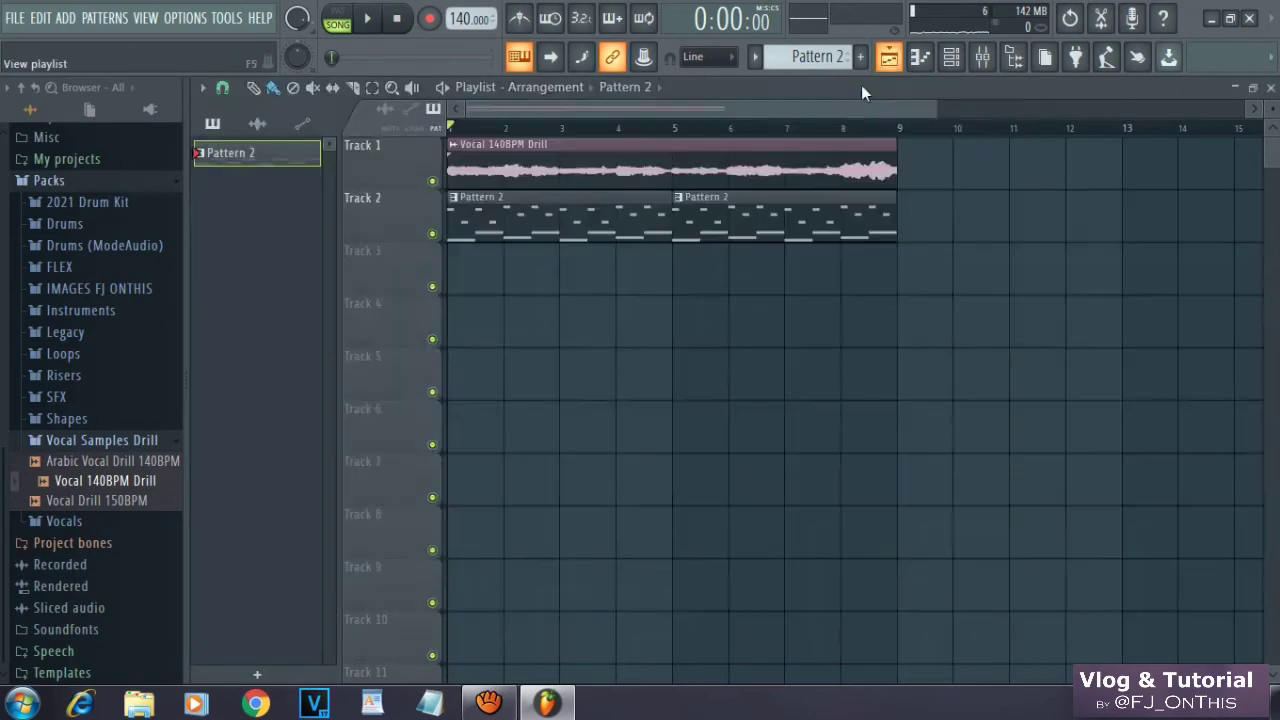
double_click(583, 163)
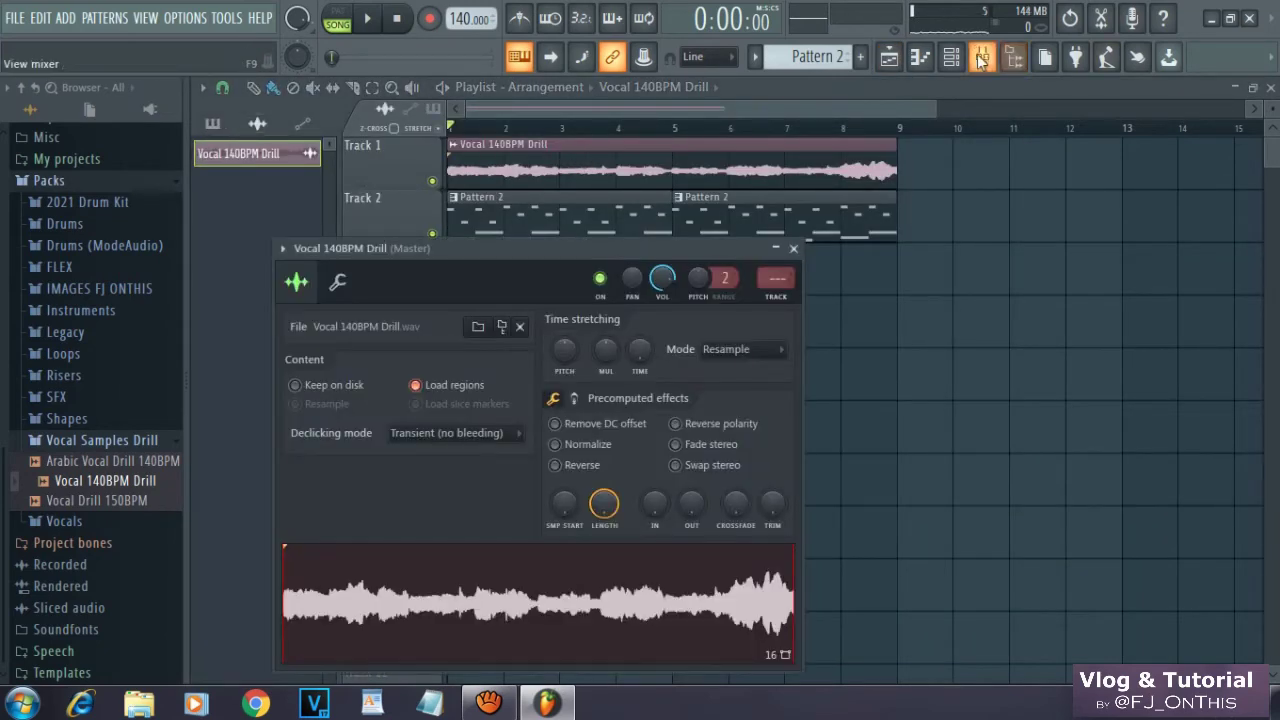
left_click(983, 59)
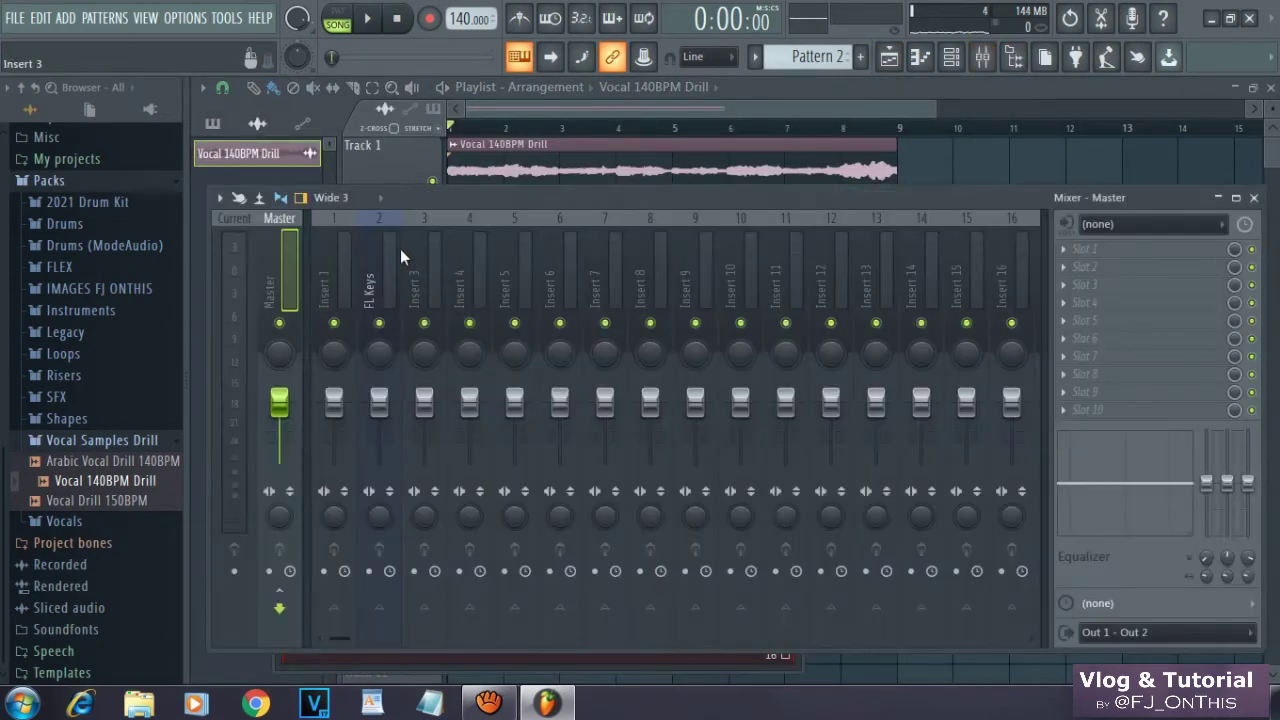
left_click(339, 268)
right_click(339, 268)
mouse_move(414, 407)
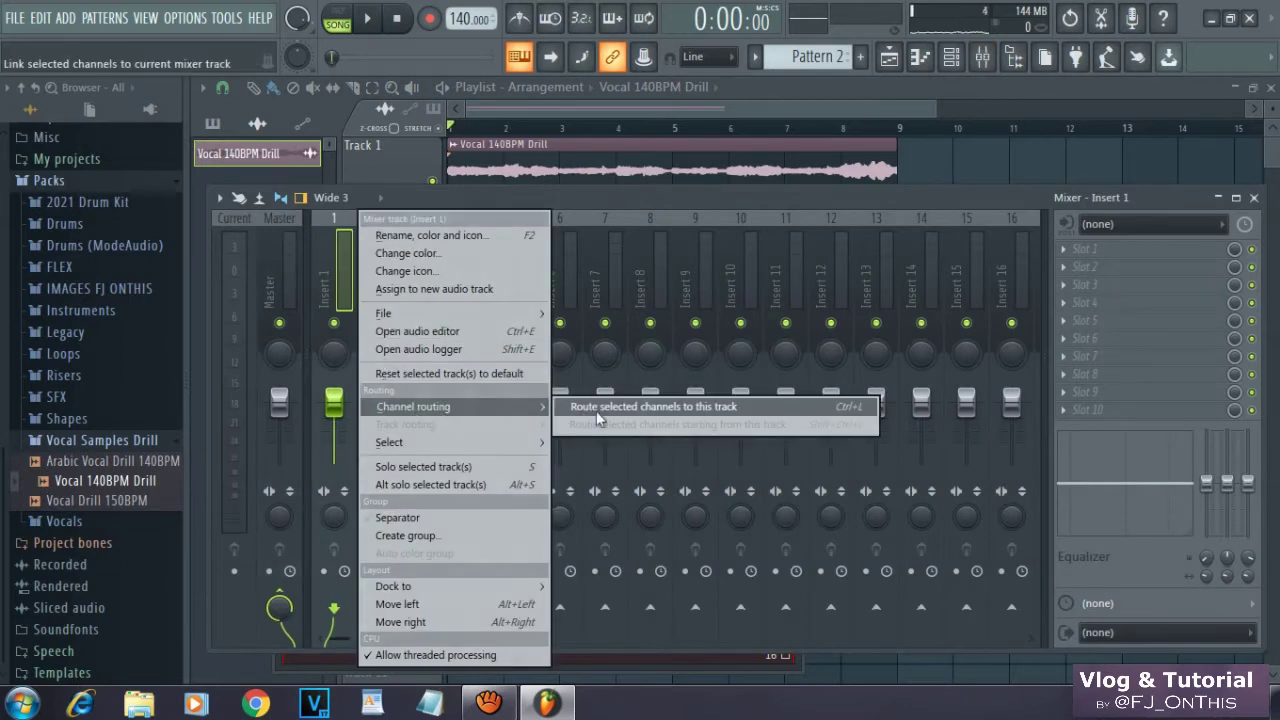
left_click(596, 408)
left_click(269, 311)
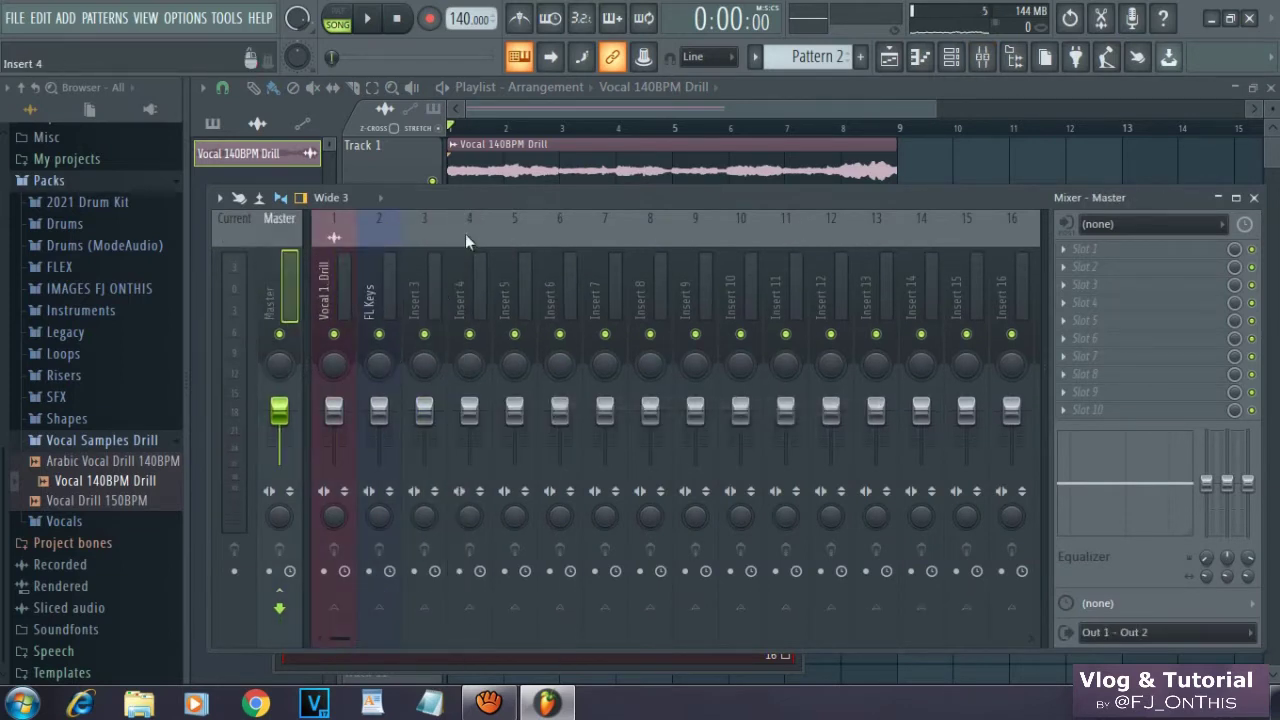
Play back the arrangement to hear the vocal sample together with the melody.
left_click_drag(504, 209, 590, 189)
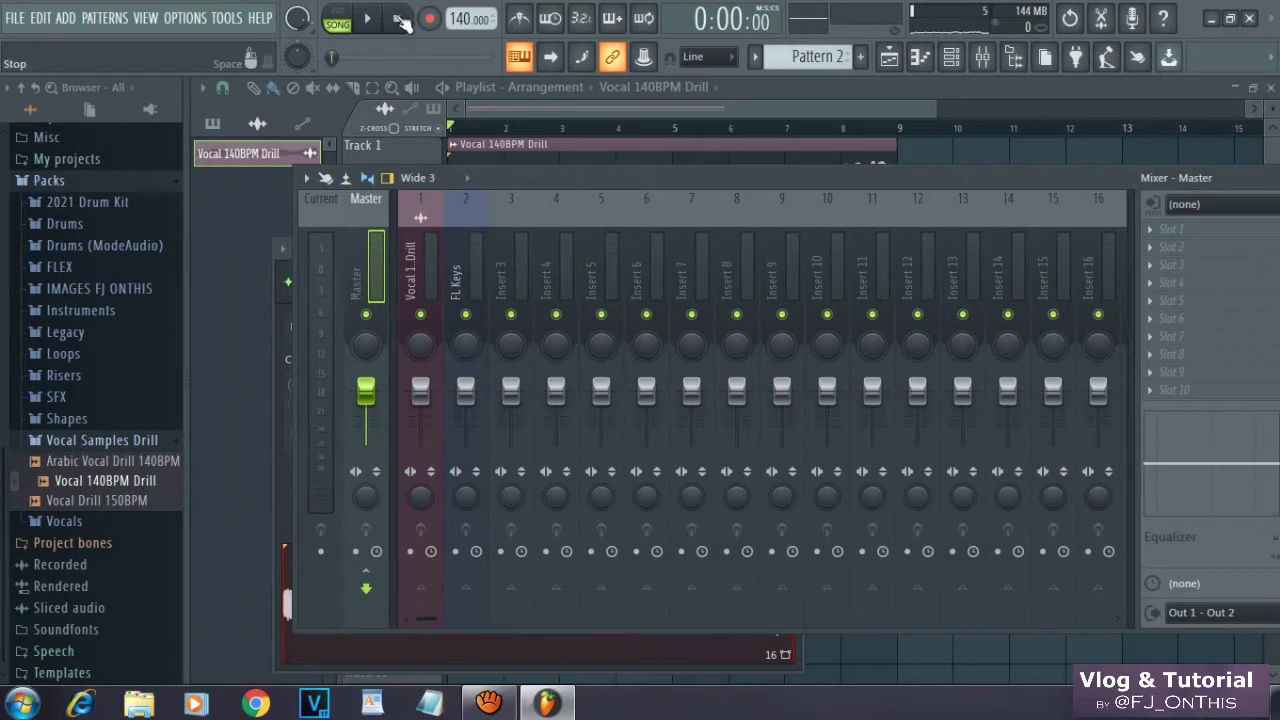
key("space")
key("F9")
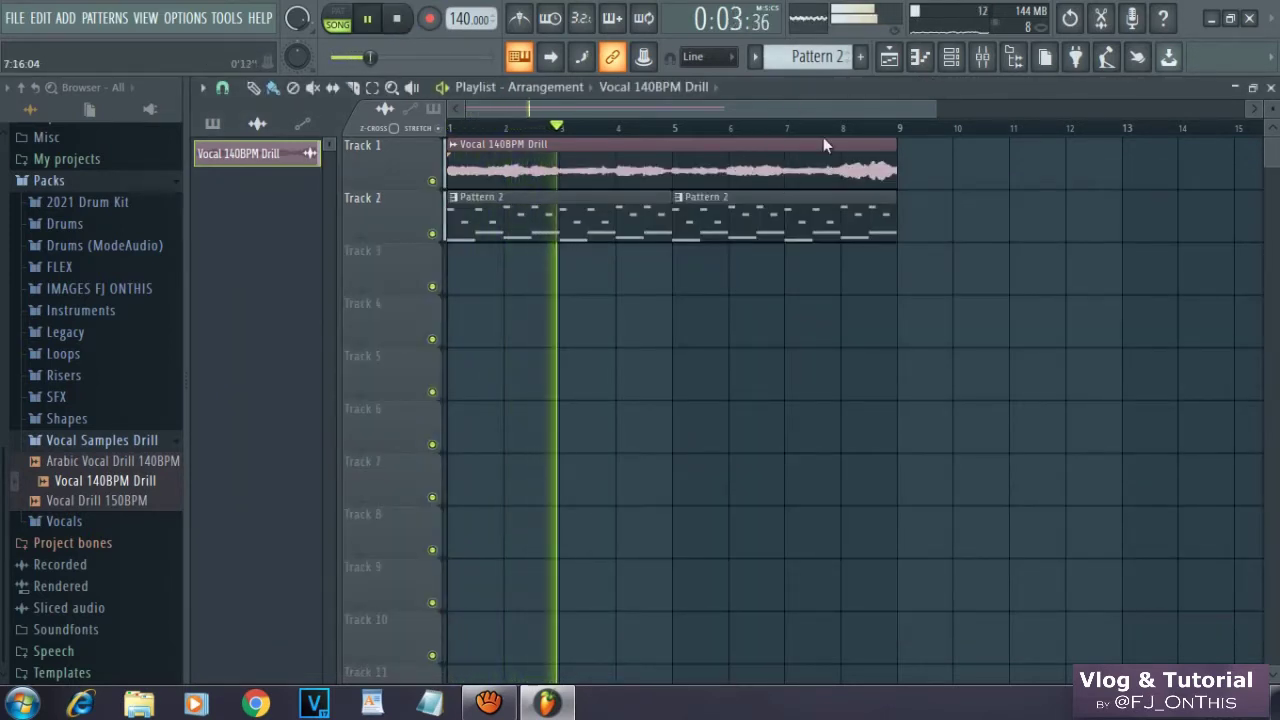
key("space")
Open Pattern 2's notes, show all four bars and play the pattern on its own.
double_click(690, 233)
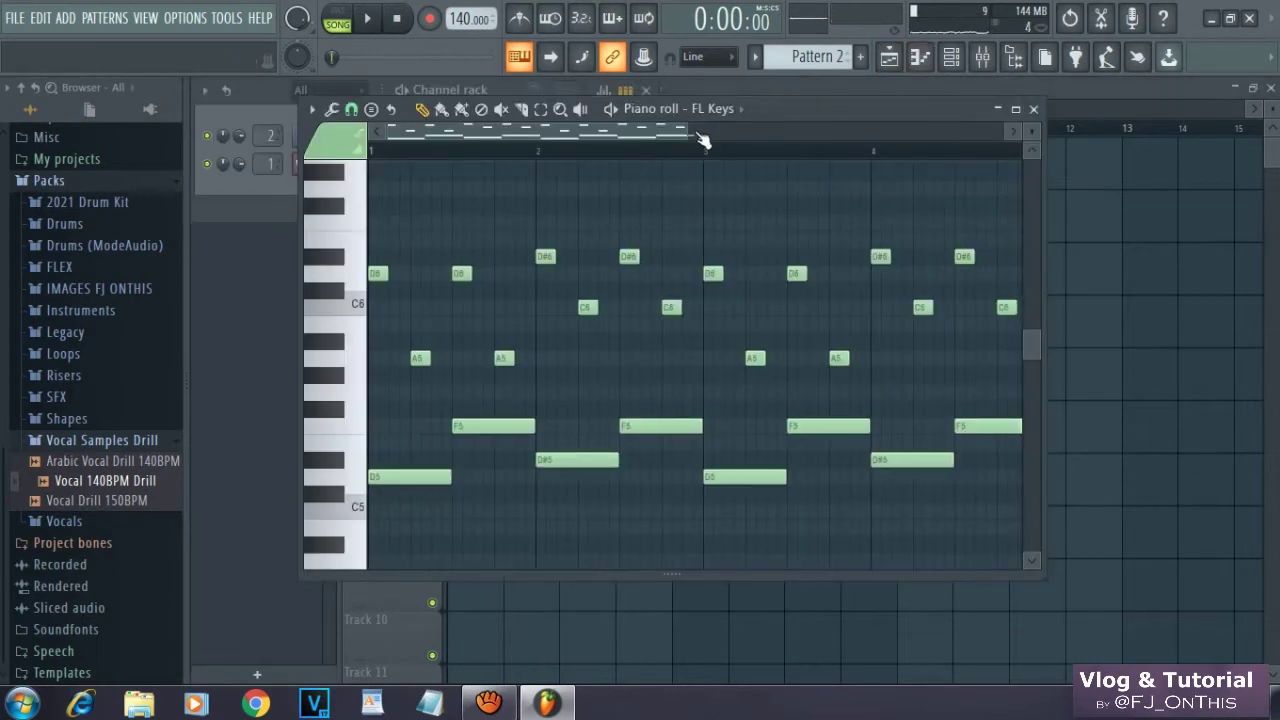
left_click_drag(686, 132, 745, 131)
scroll(768, 350, "down", 3)
scroll(785, 350, "up", 5)
scroll(775, 330, "down", 3)
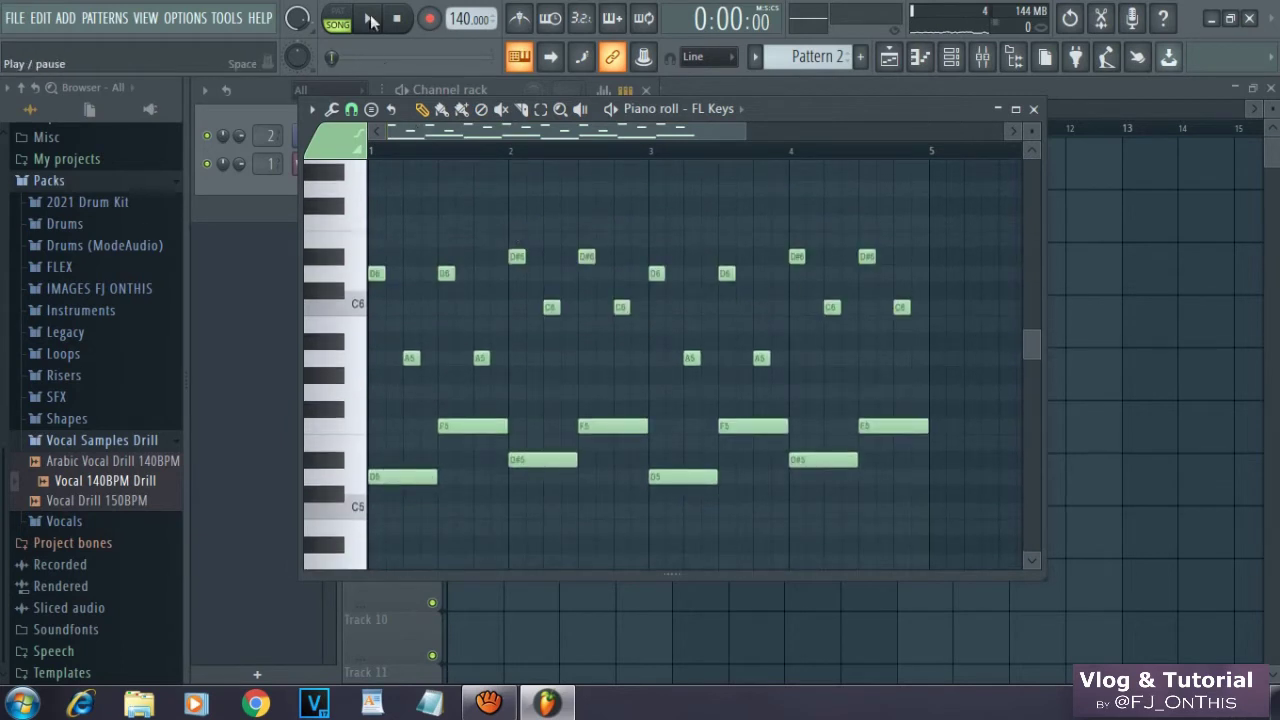
key("space")
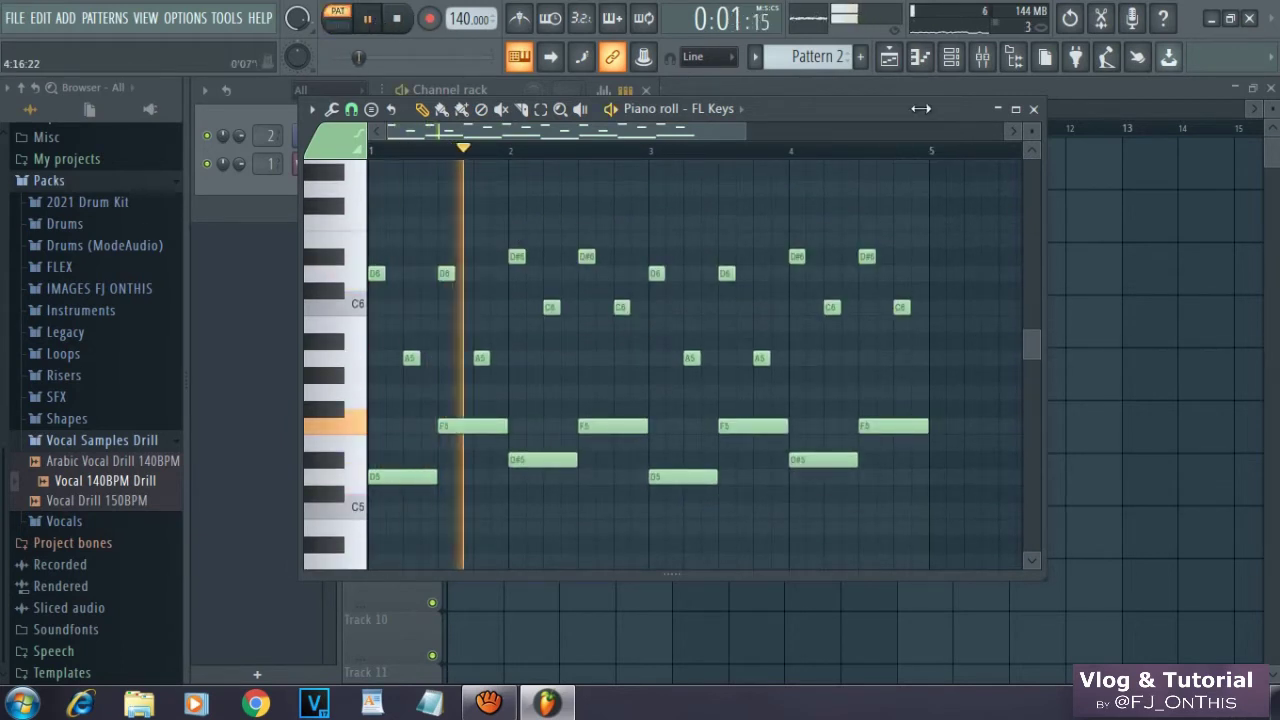
Stop playback and replace the FL Keys instrument with Purity.
left_click(951, 57)
key("space")
right_click(360, 135)
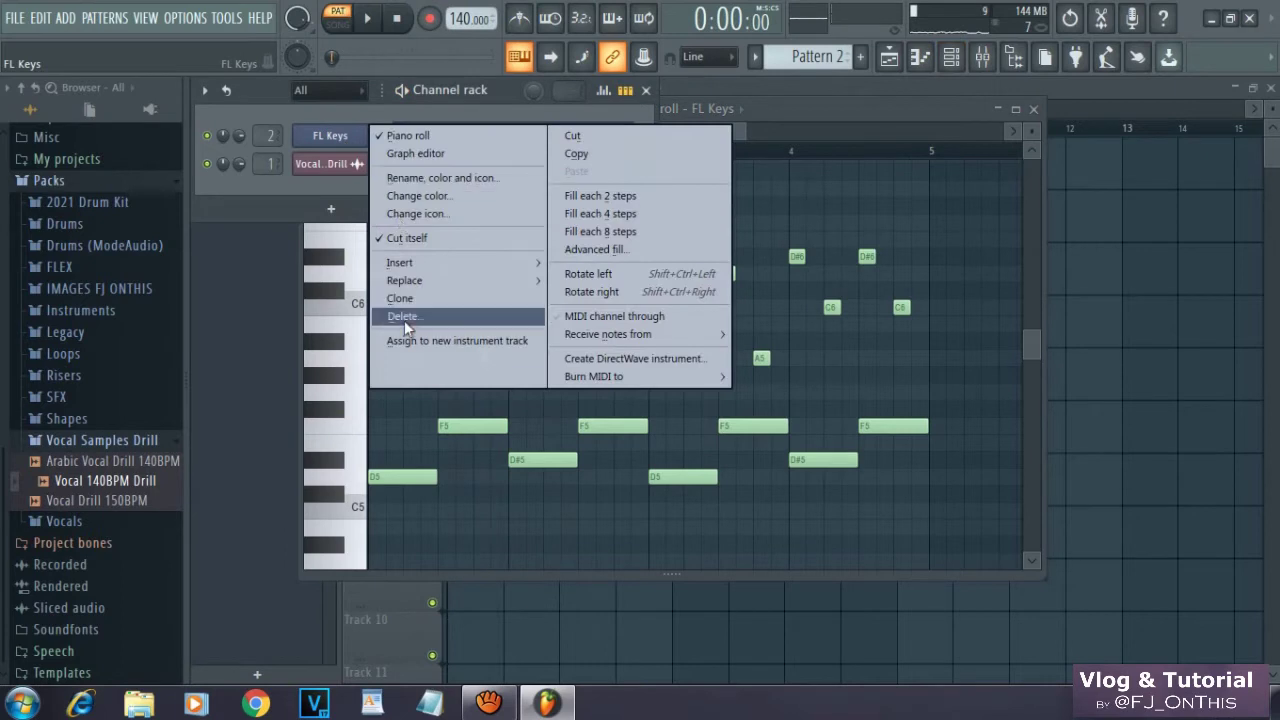
left_click(405, 281)
left_click(738, 546)
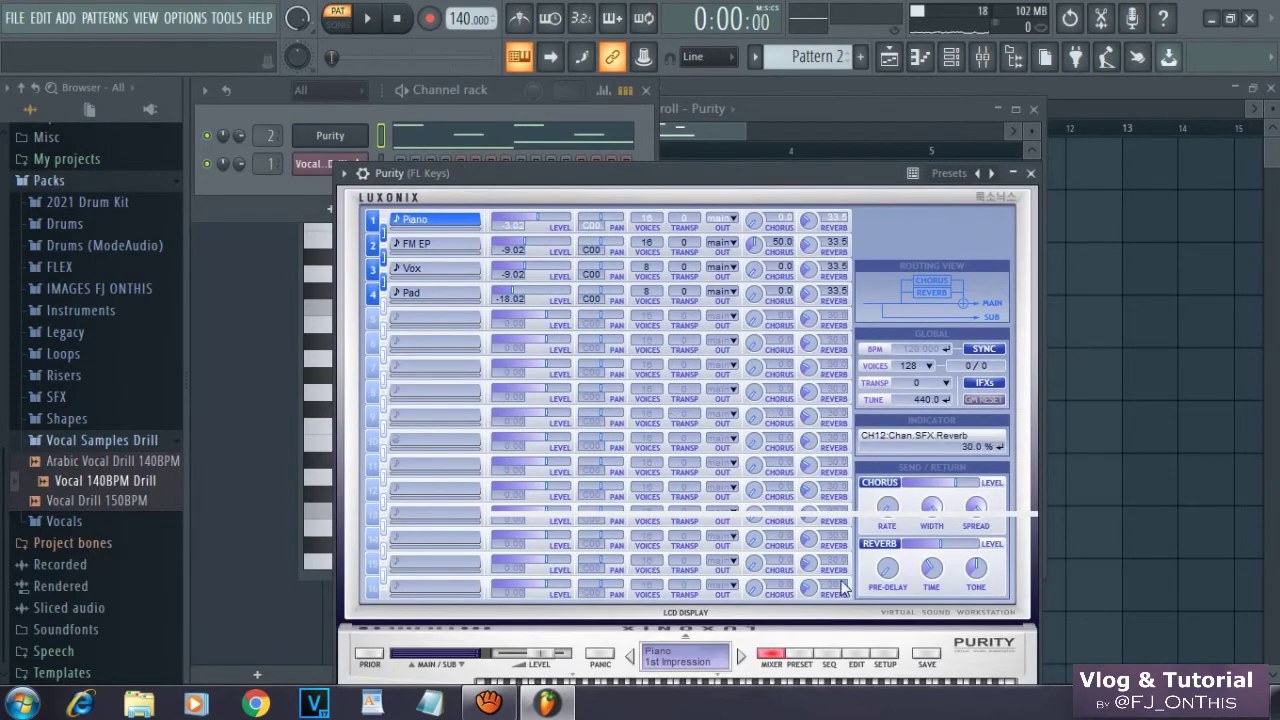
Try the Mukaiya preset from Purity's Brass category.
left_click(801, 656)
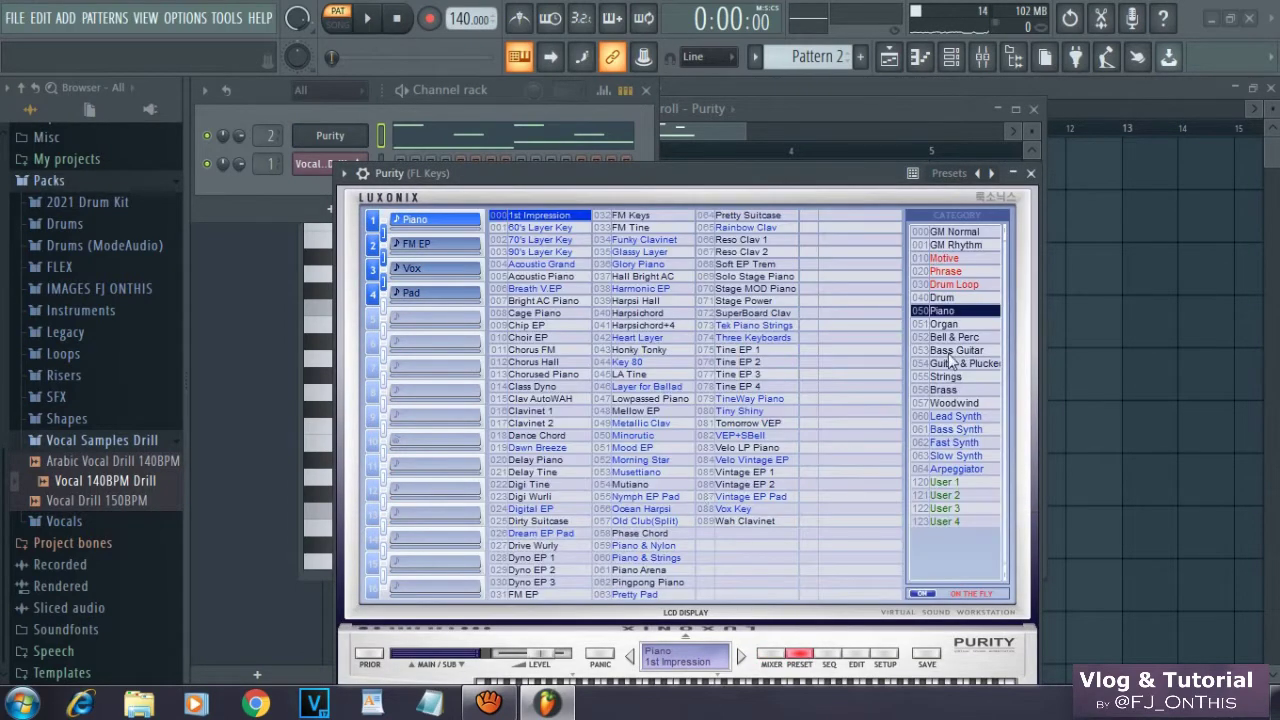
left_click(950, 390)
left_click(524, 350)
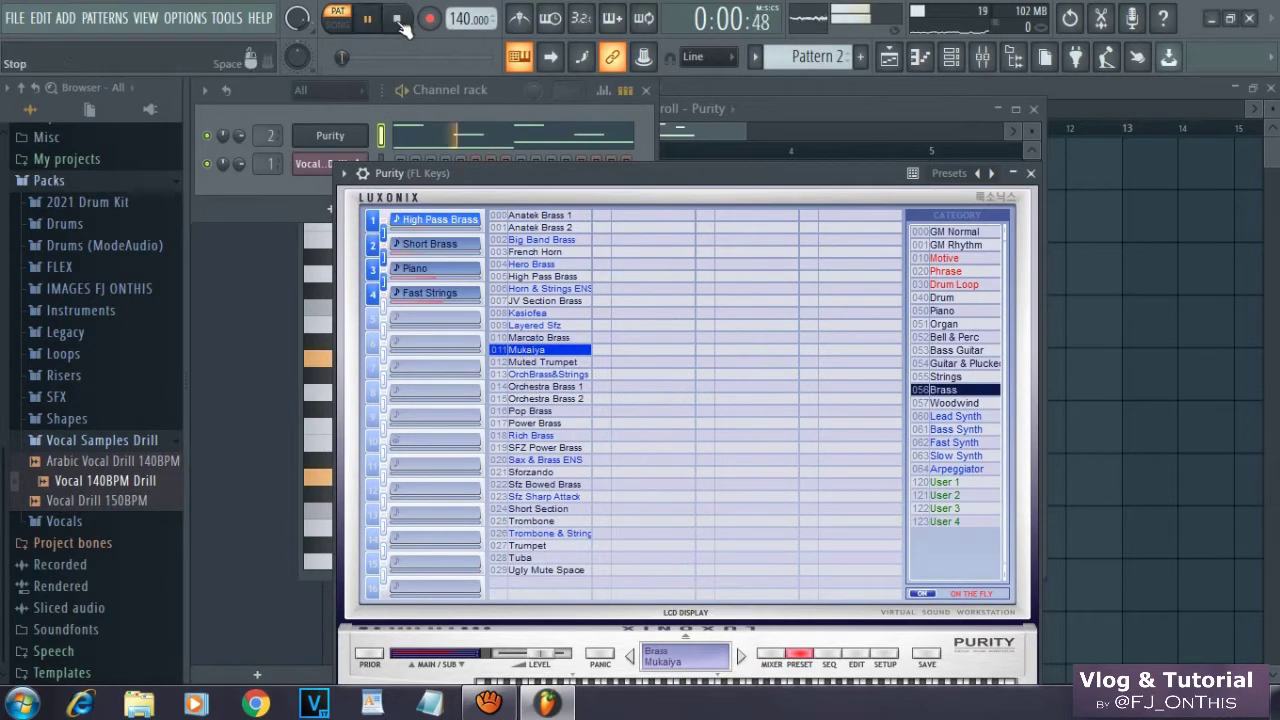
Transpose all of Pattern 2's notes down one octave and listen to them with the Trombone preset.
left_click(968, 406)
key("space")
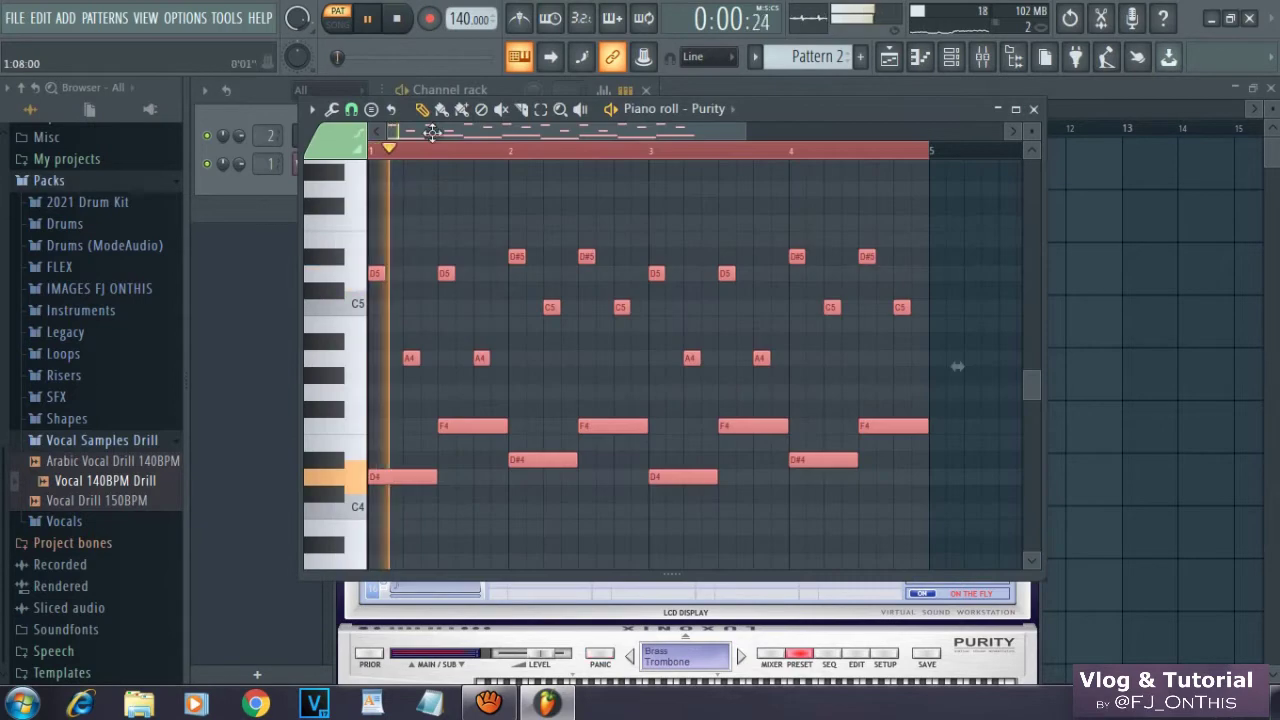
key("space")
key("space")
key("space")
key("space")
left_click(955, 59)
key("space")
key("space")
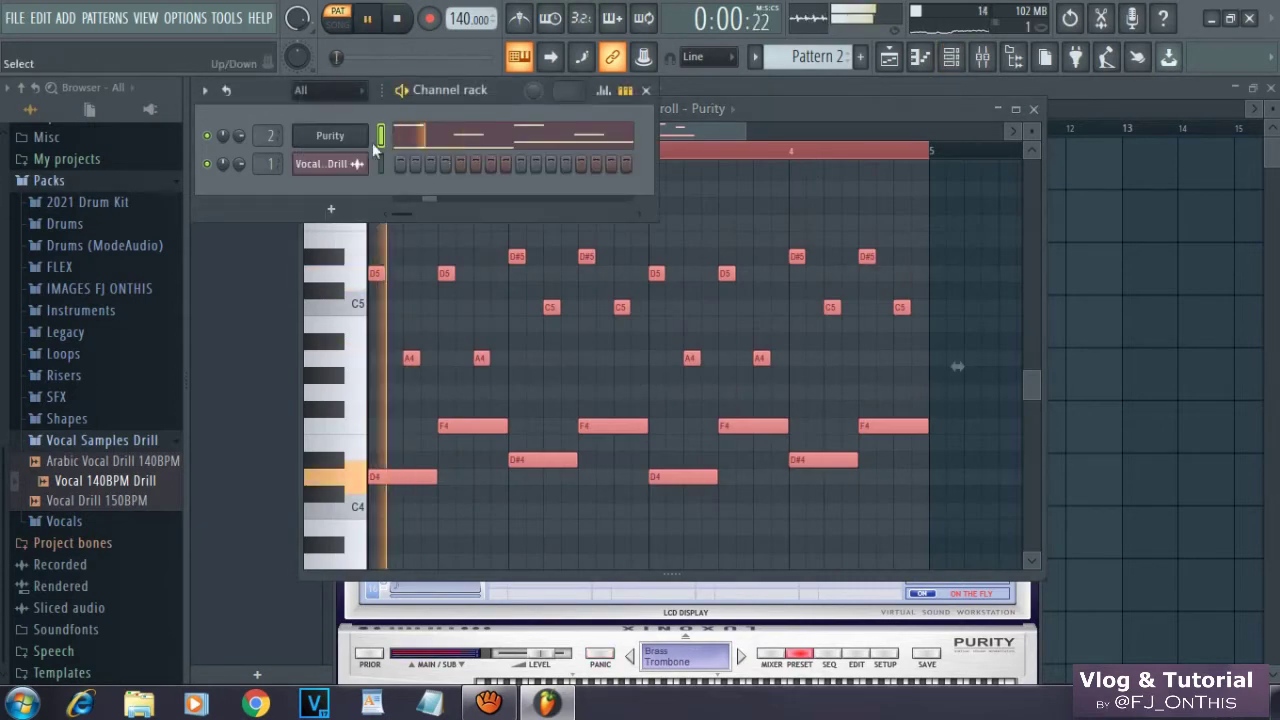
key("space")
Load Purity's SQ Strings preset from the Strings category after trying Flange Strings and Marcato 5th against the song.
left_click(334, 136)
left_click(334, 136)
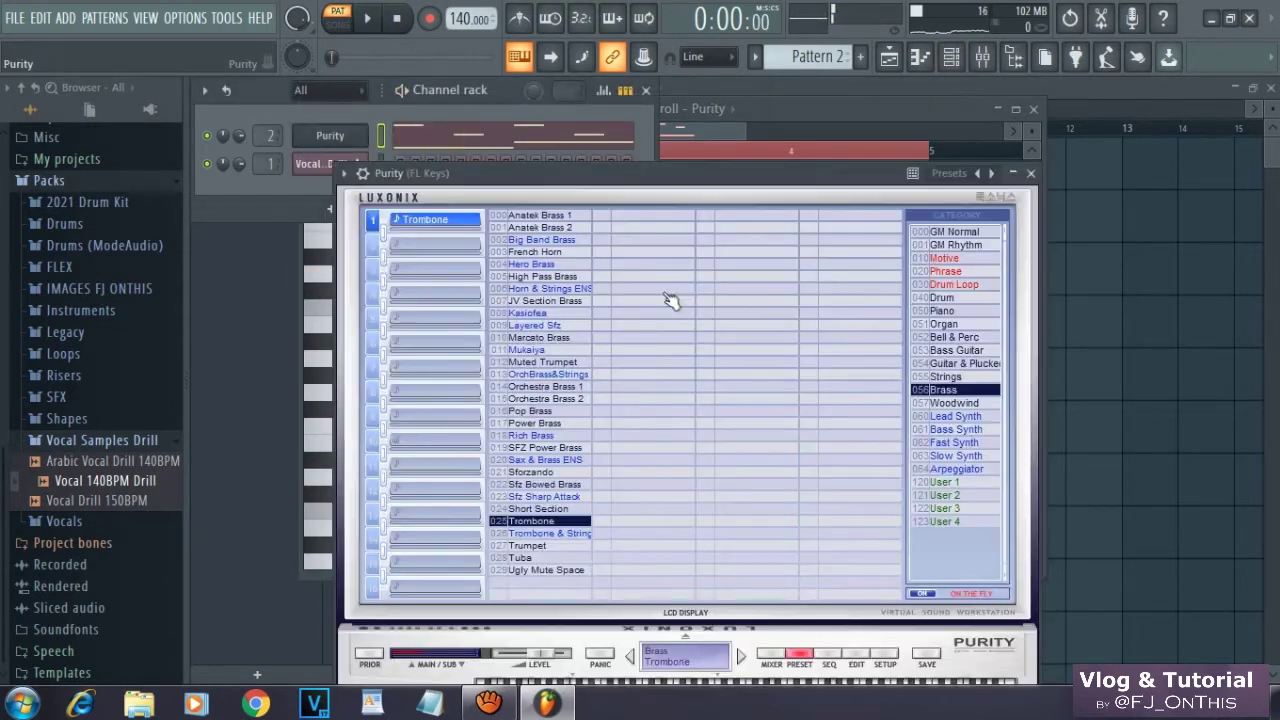
left_click(950, 377)
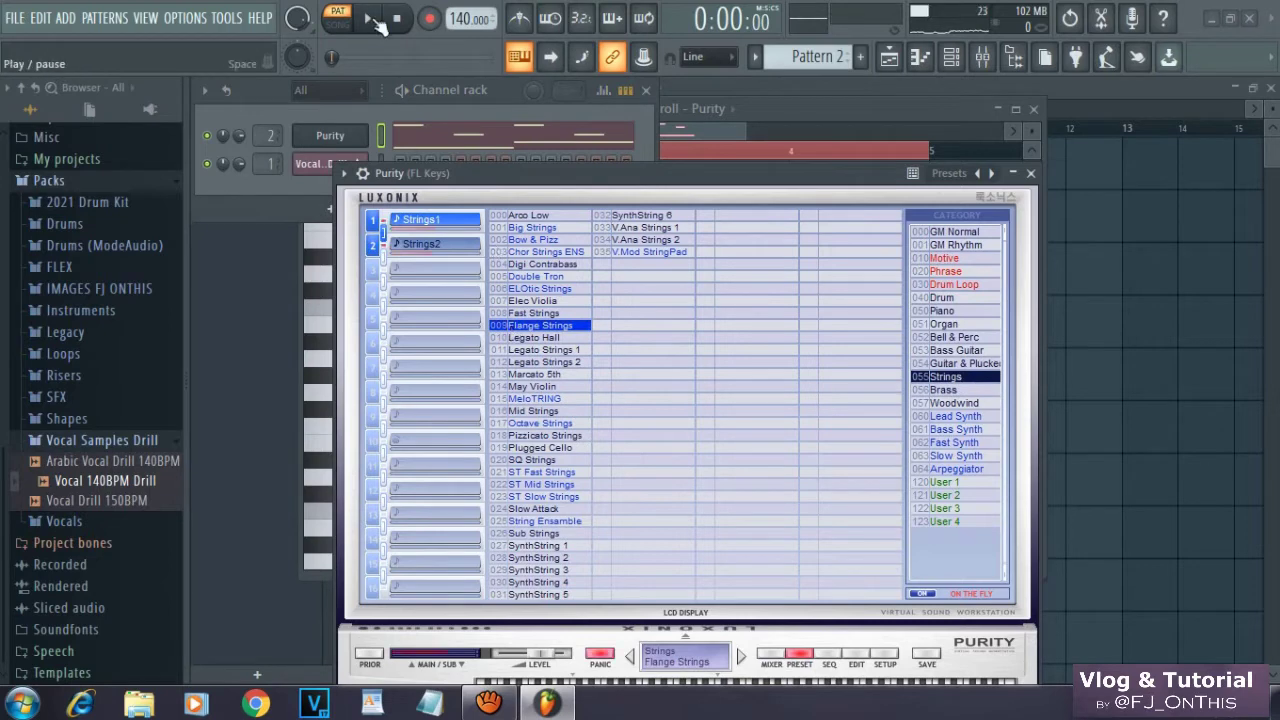
left_click(888, 66)
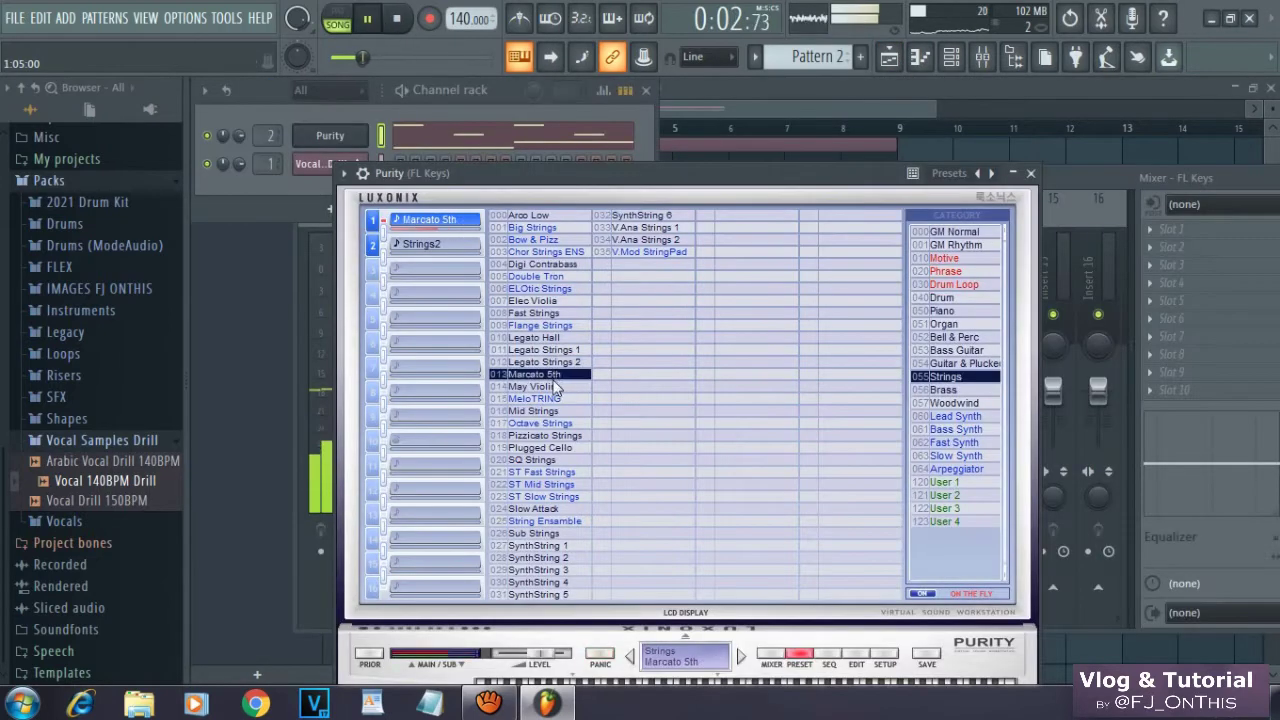
left_click(573, 461)
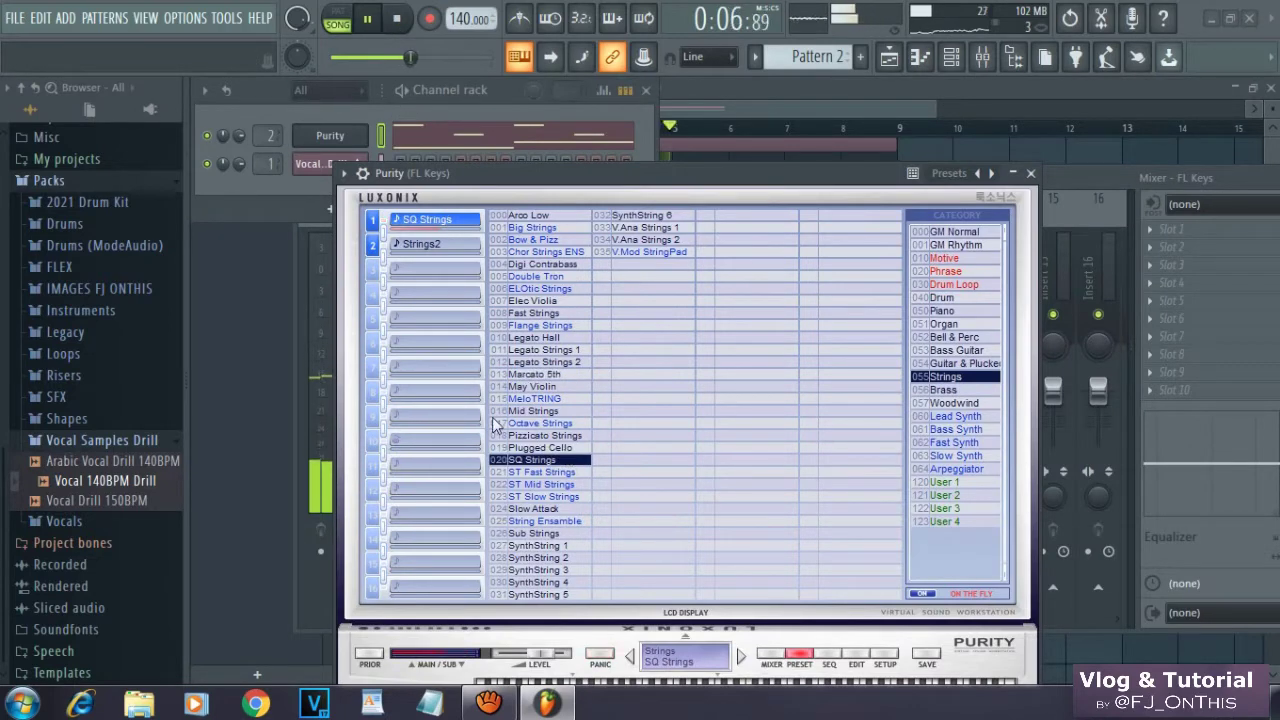
left_click(1031, 174)
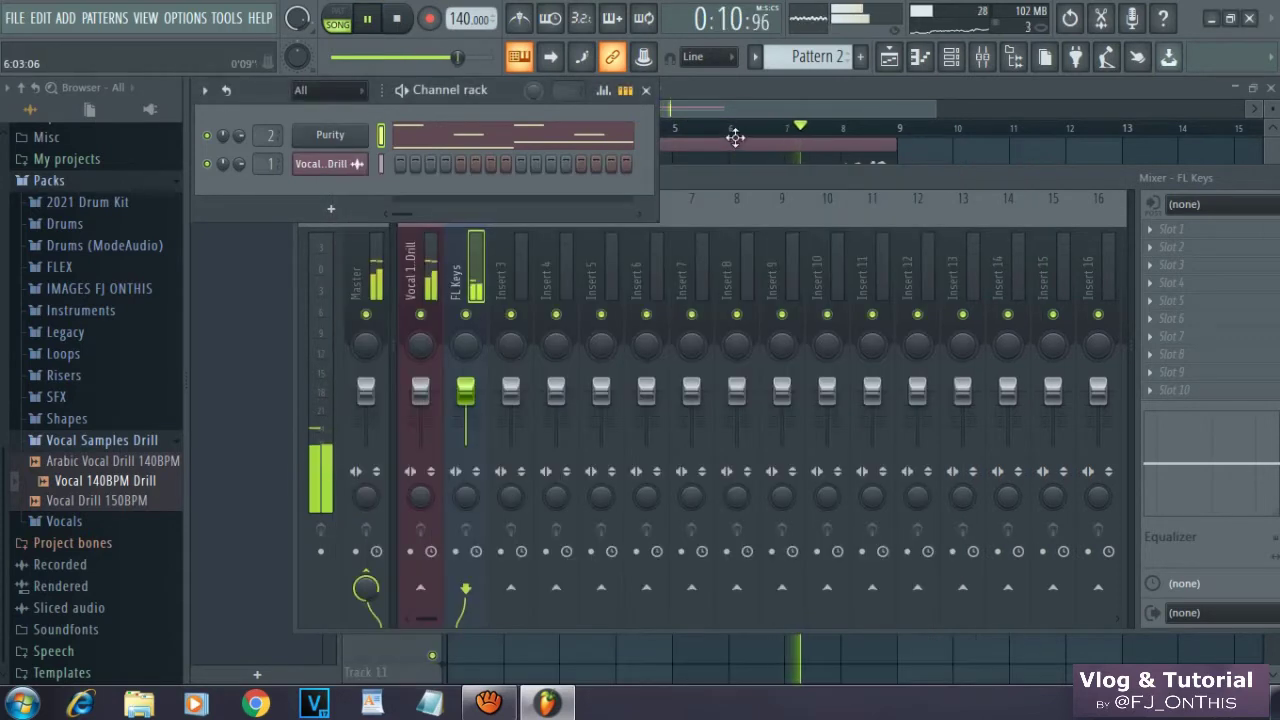
Lower the Vocal 140BPM Drill mixer track's volume to about -1.4 dB while playing the song.
left_click(893, 67)
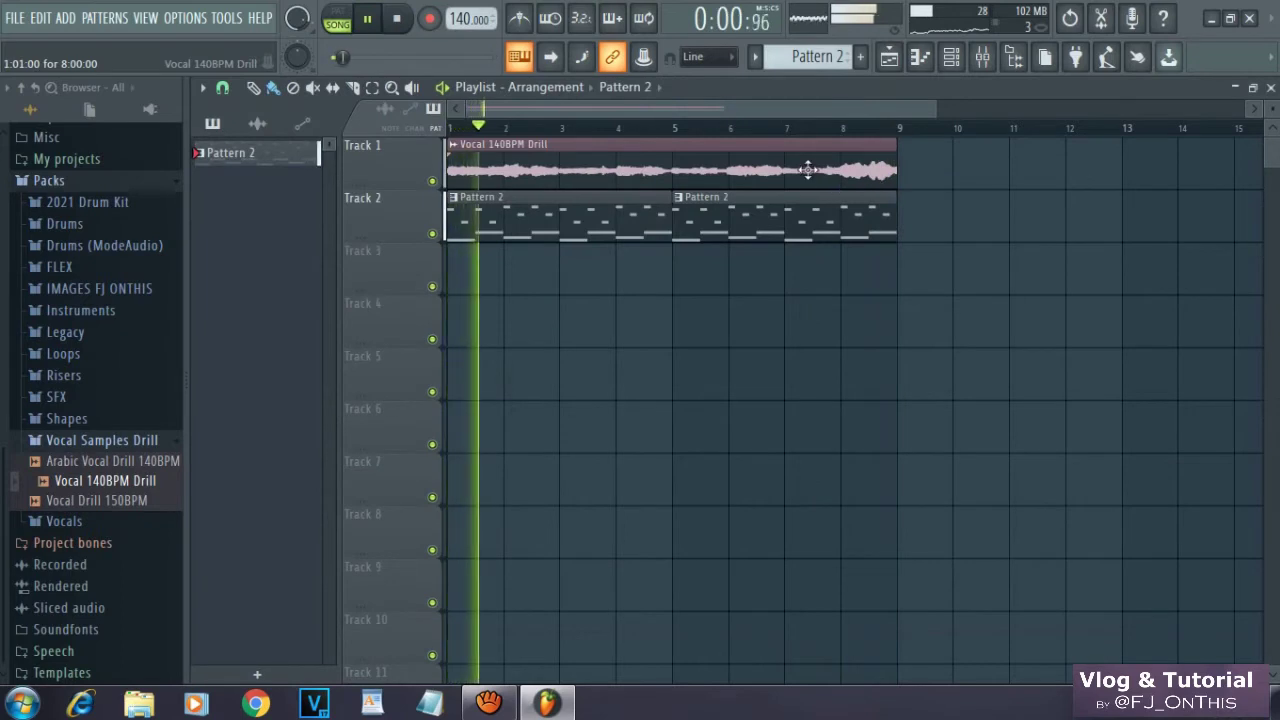
left_click(982, 56)
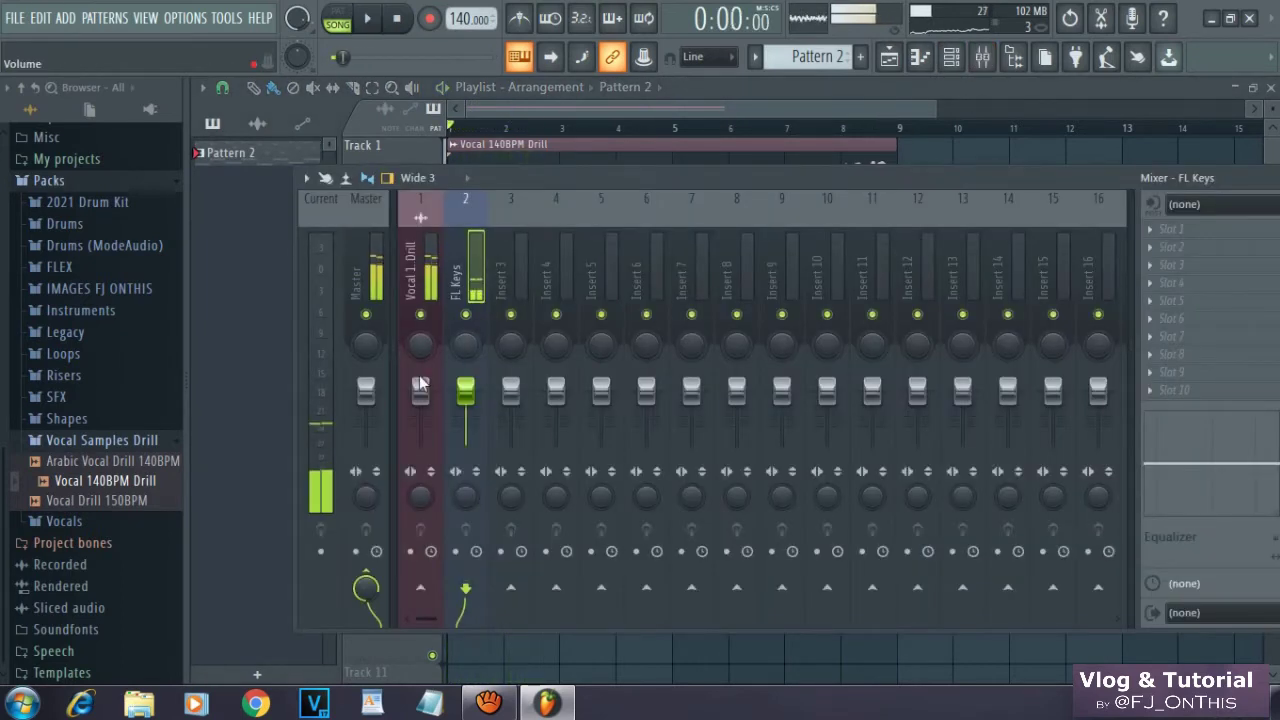
left_click_drag(632, 183, 576, 143)
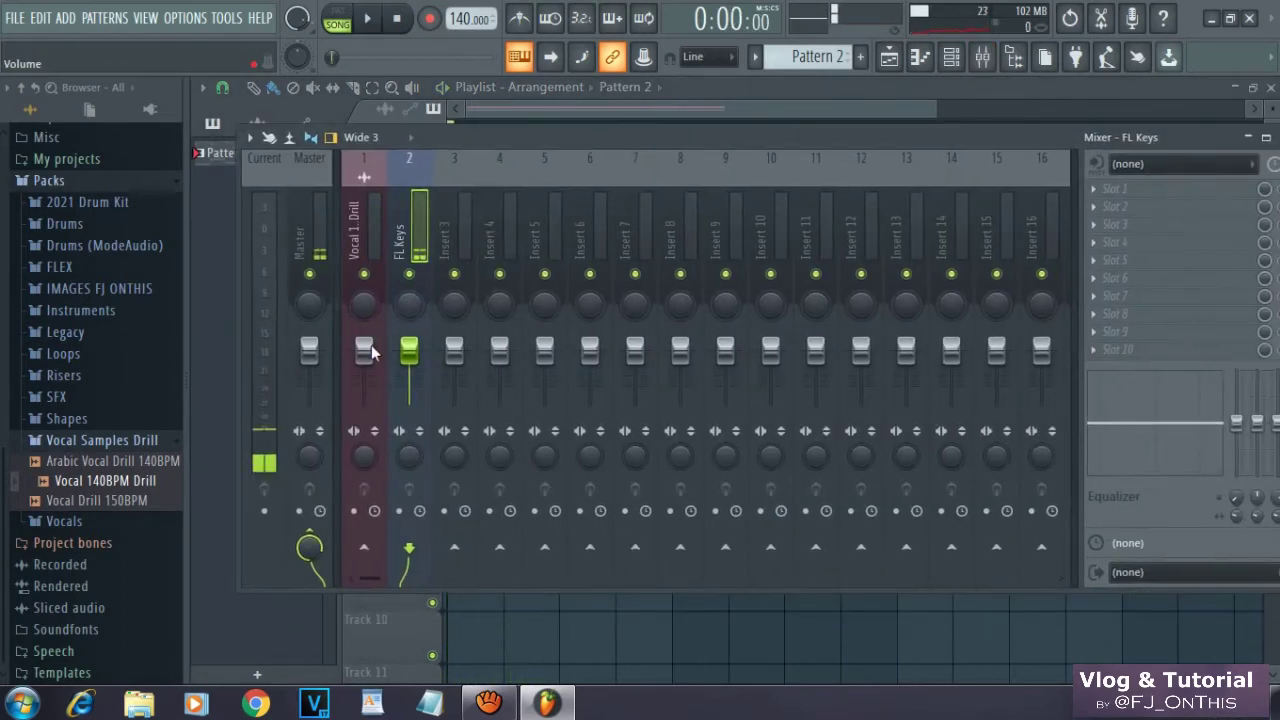
key("space")
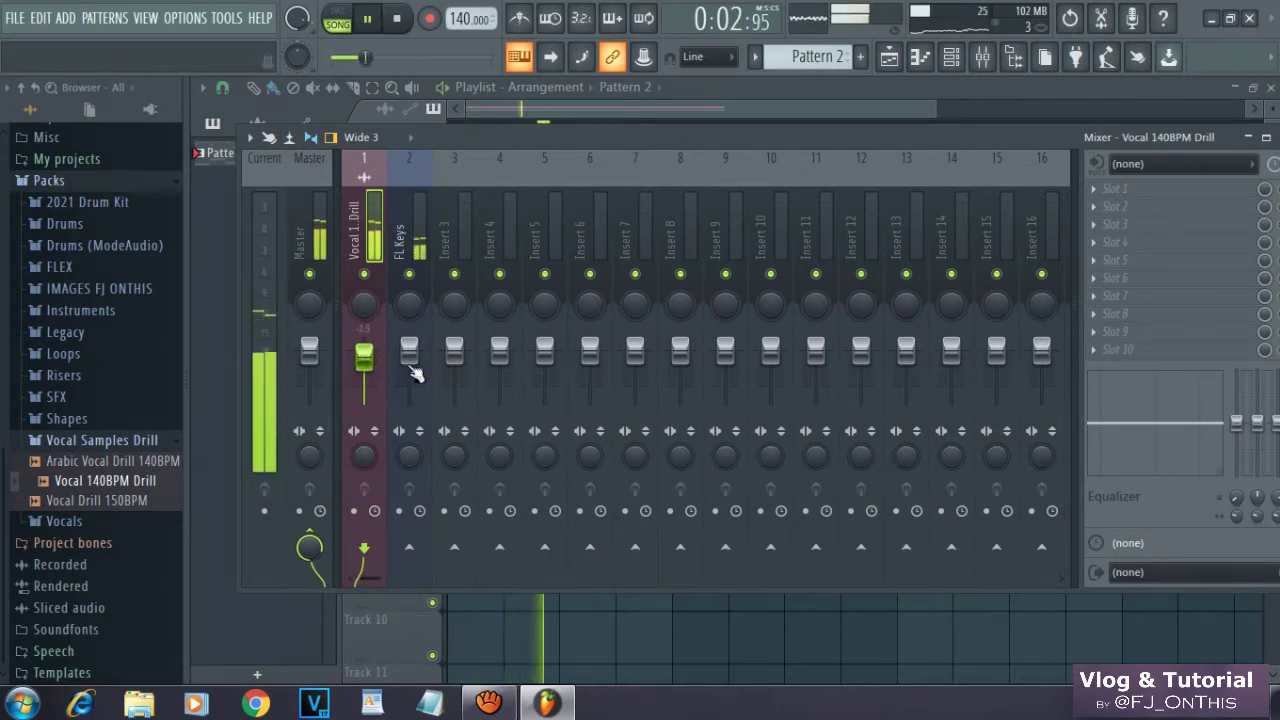
key("space")
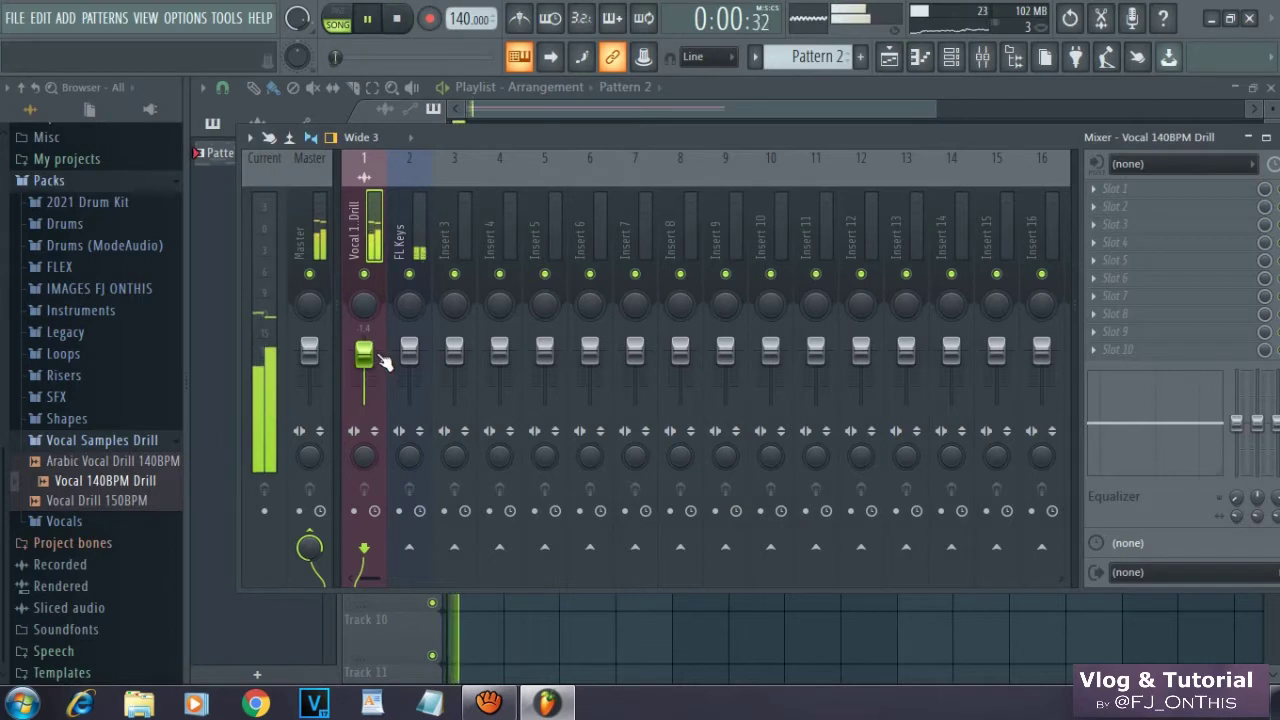
key("space")
left_click(327, 219)
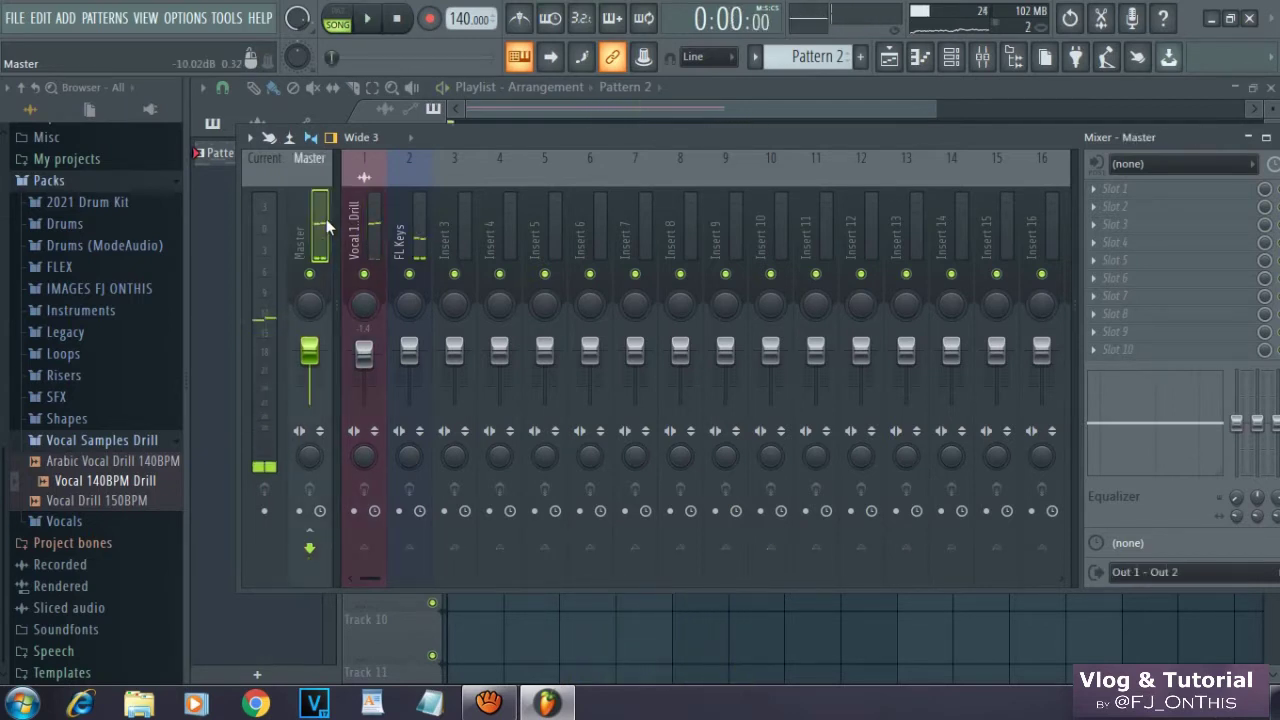
Audition samples in the 2021 Drum Kit pack and add Jussa - Kick (5) to the channel rack as a new channel.
left_click(85, 203)
left_click(78, 327)
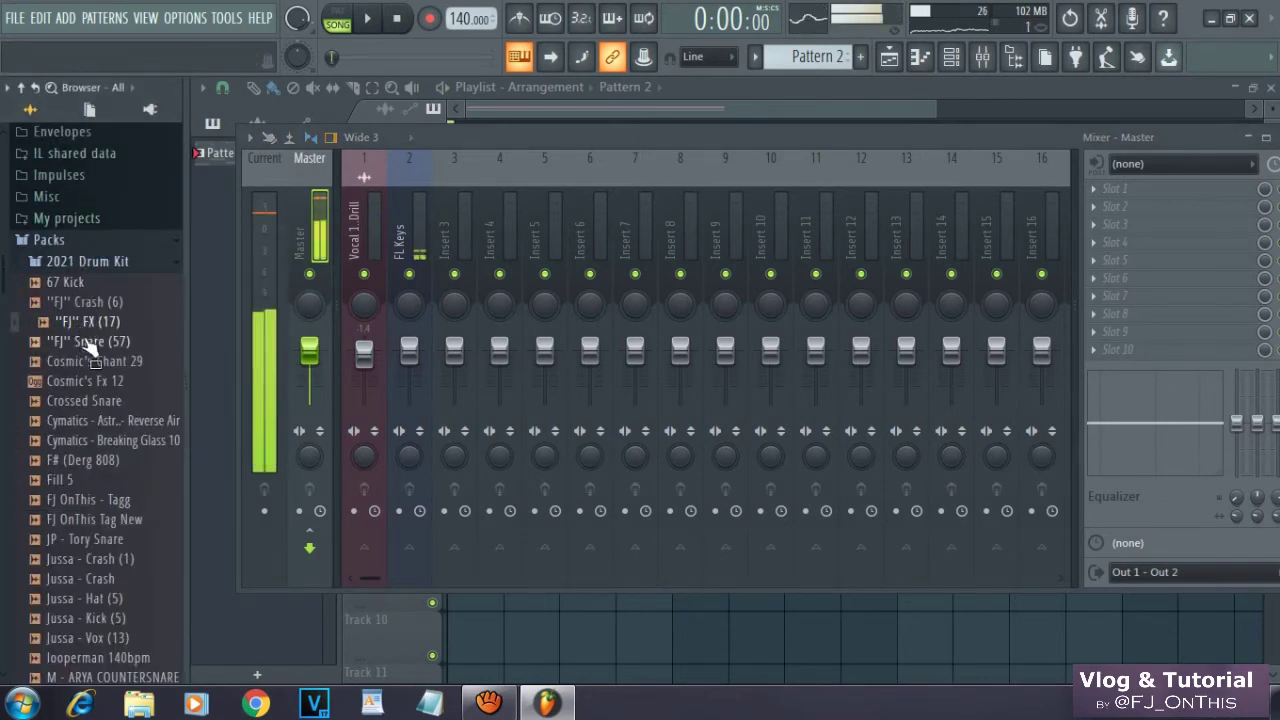
left_click(86, 342)
scroll(74, 300, "down", 4)
left_click(86, 286)
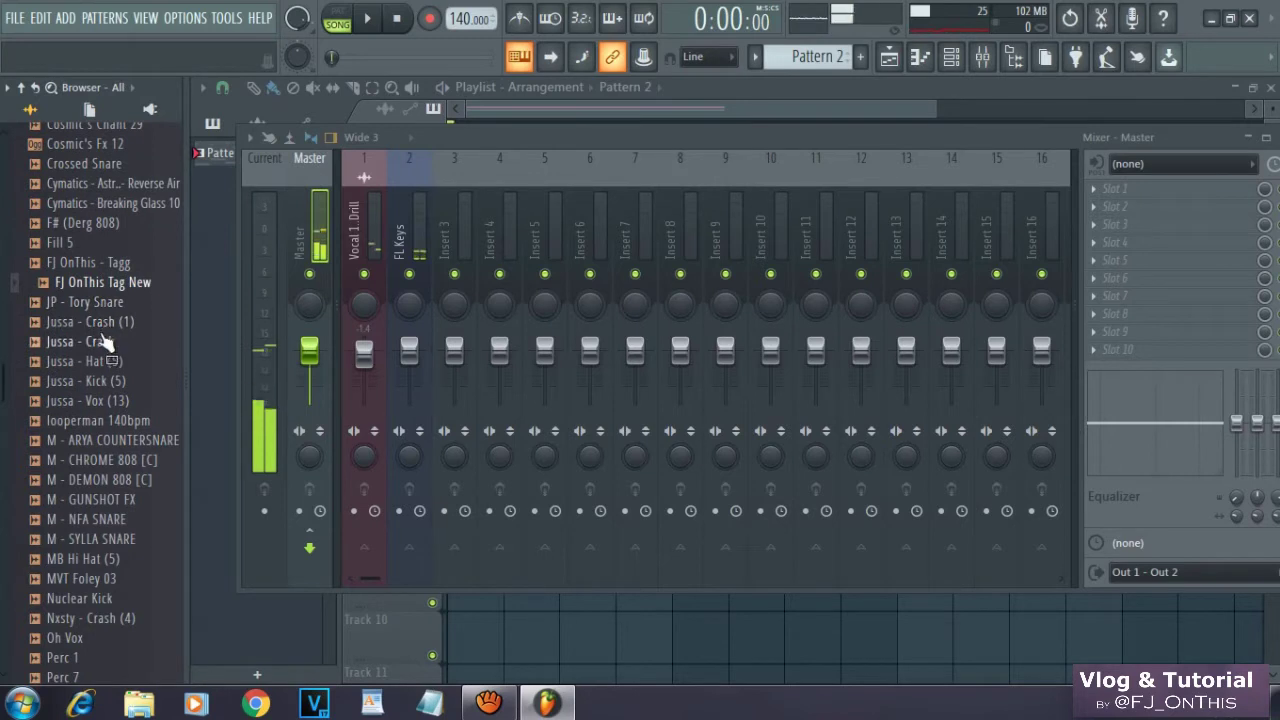
left_click(95, 322)
left_click(100, 342)
left_click(100, 362)
left_click(98, 382)
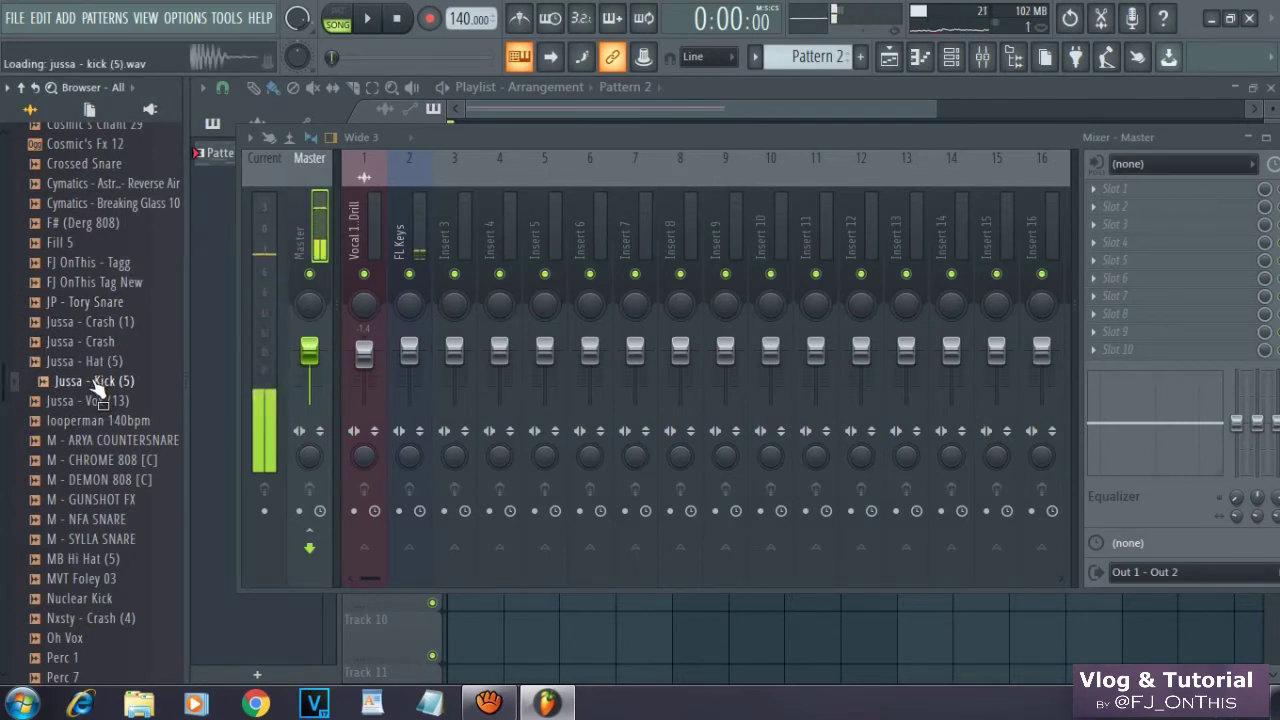
left_click(951, 58)
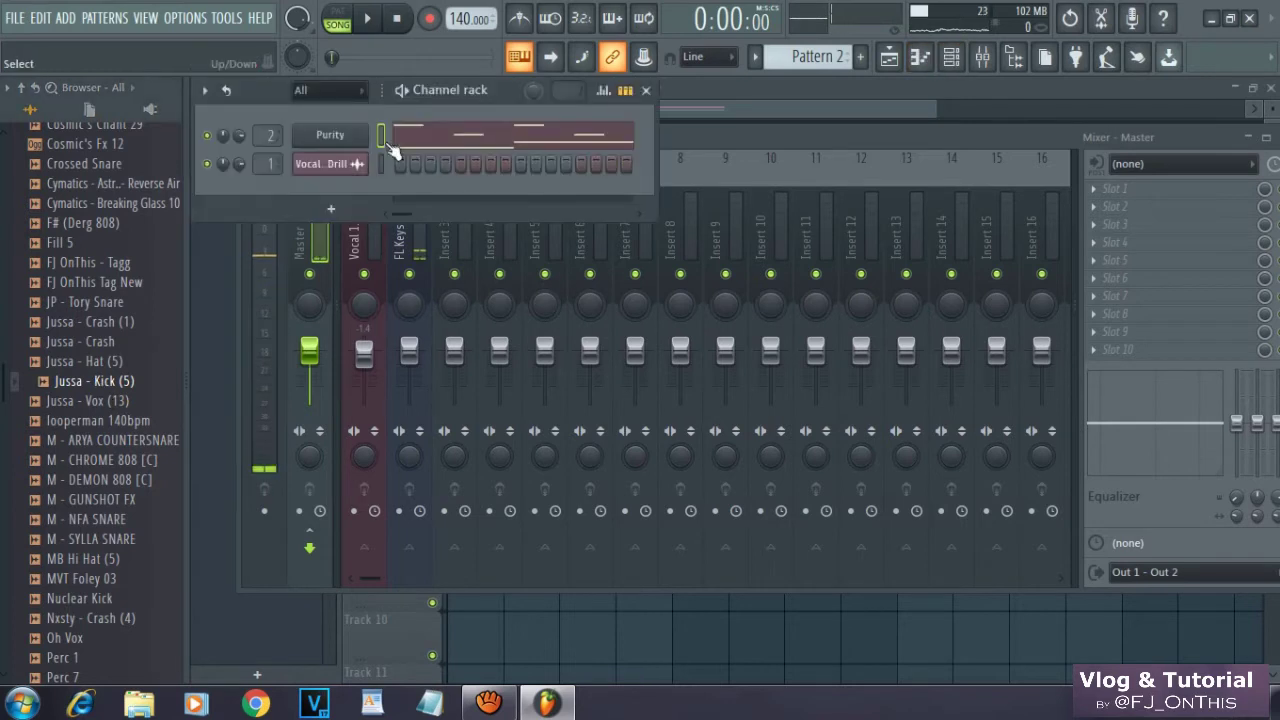
left_click_drag(126, 383, 360, 215)
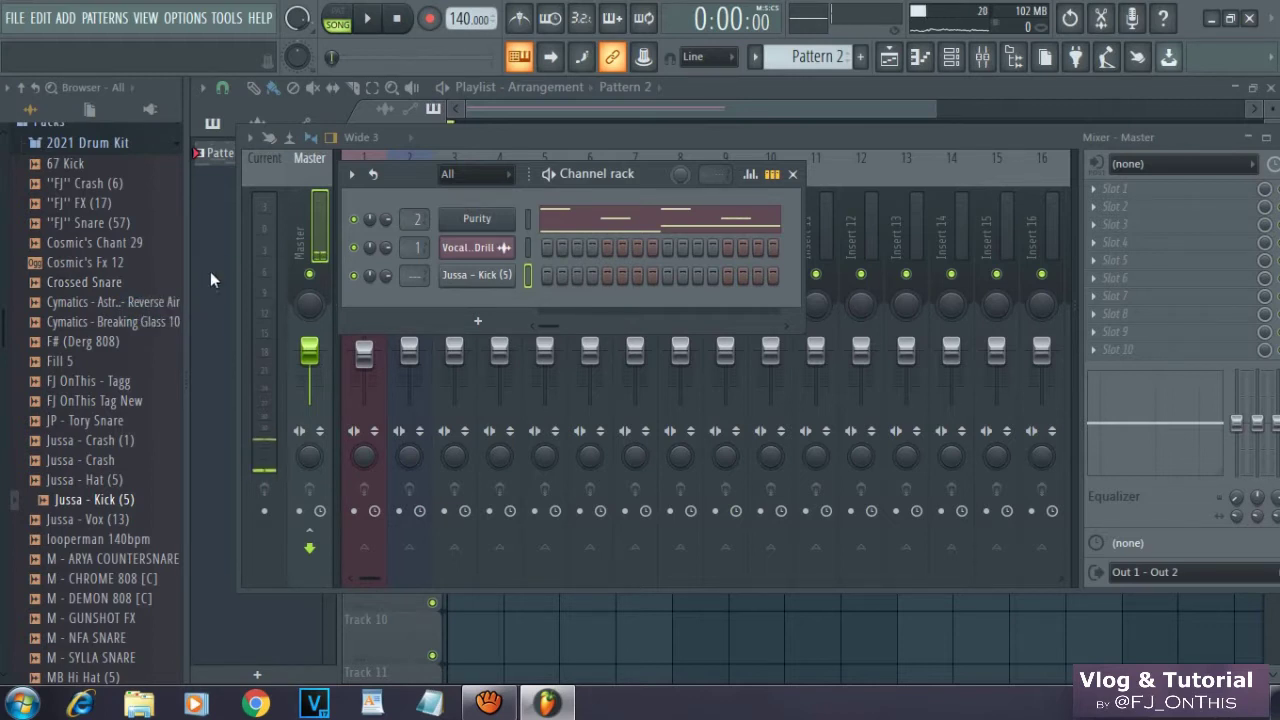
Audition further 2021 Drum Kit samples and add M - ARYA COUNTERSNARE to the channel rack below the kick.
left_click(109, 285)
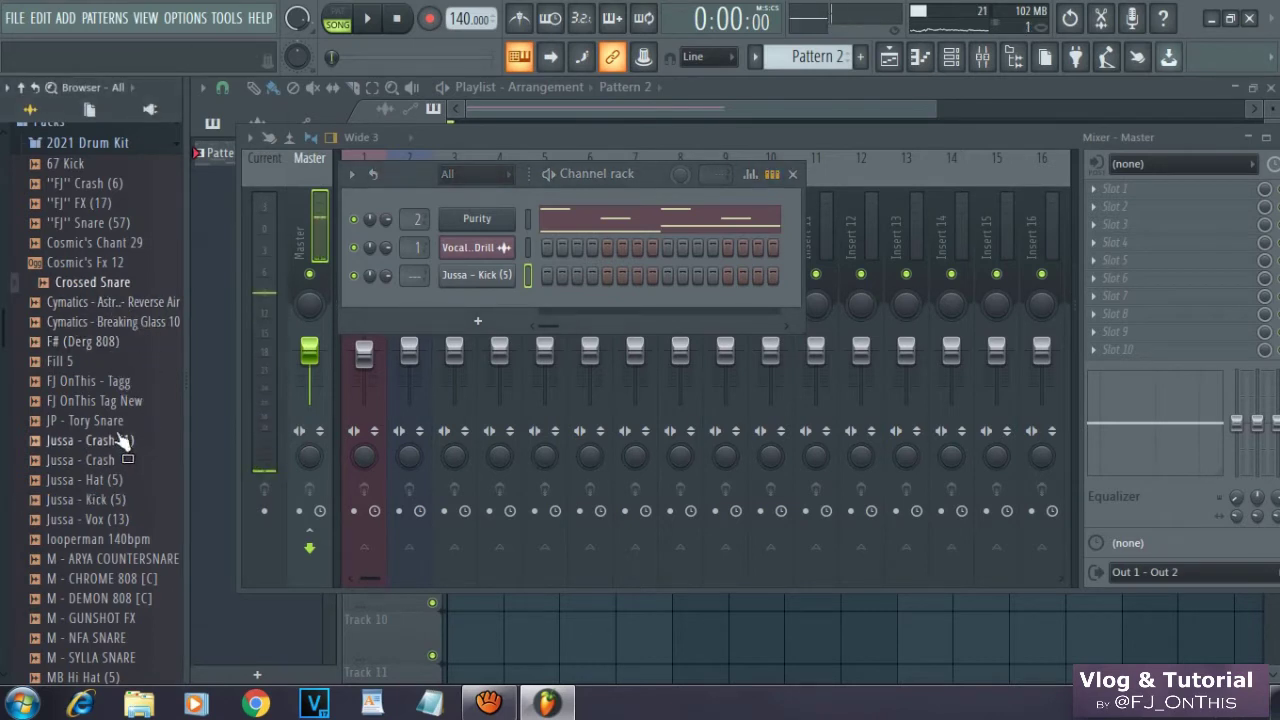
left_click(118, 420)
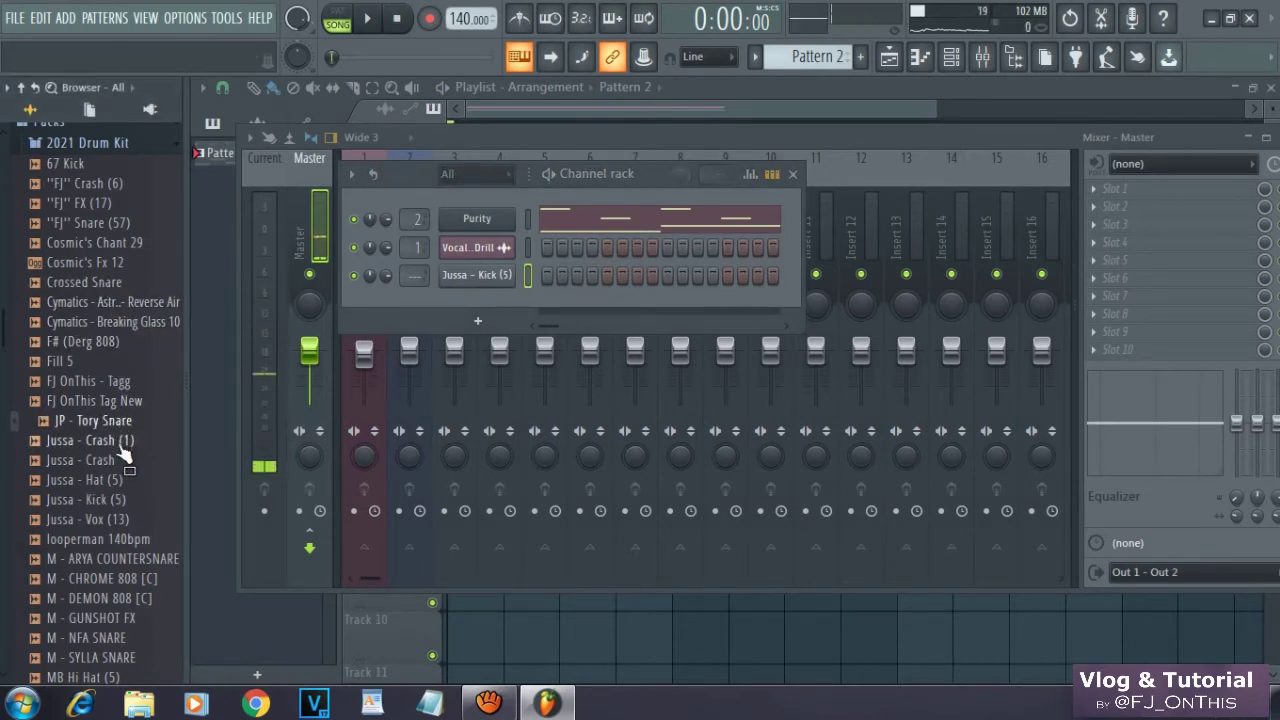
left_click(117, 462)
left_click(120, 501)
left_click(127, 540)
scroll(140, 500, "down", 7)
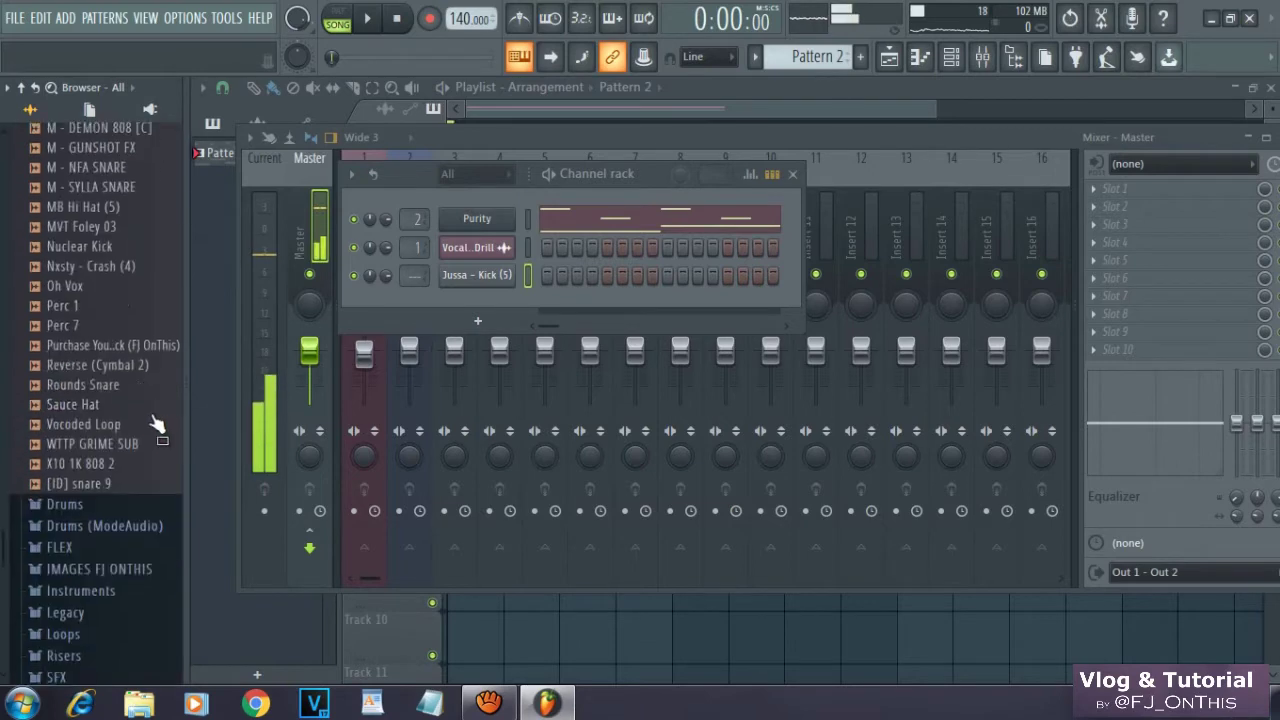
scroll(128, 303, "up", 2)
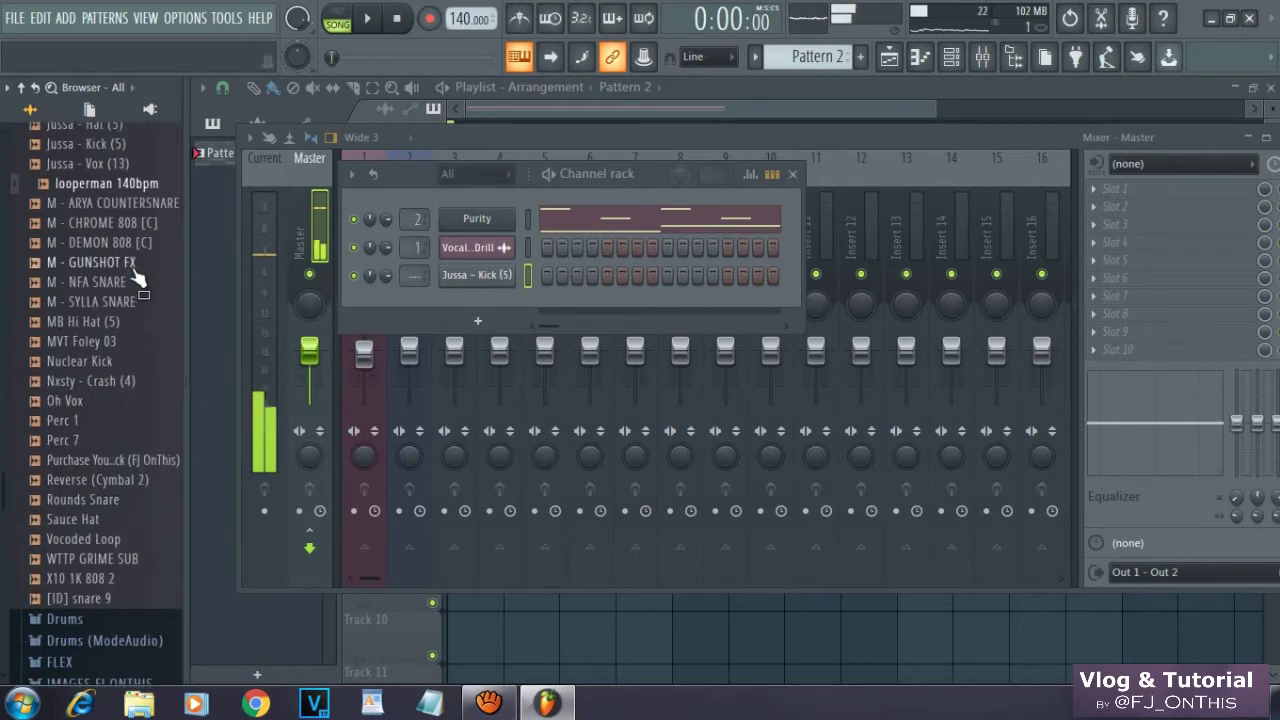
left_click(143, 203)
left_click_drag(143, 203, 460, 306)
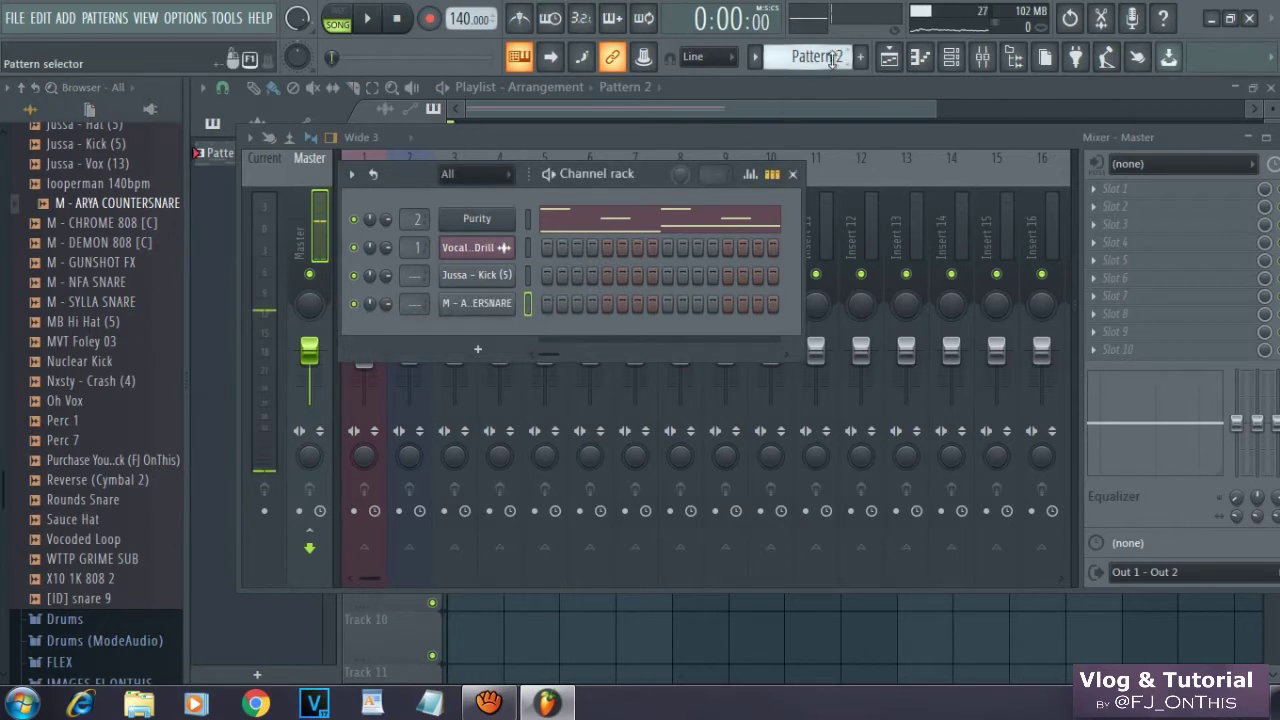
In Pattern 3, program the ARYA COUNTERSNARE on steps 1, 4, 7, 9, 12 and 15, continuing that rhythm through step 33 during pattern playback.
scroll(832, 58, "up", 1)
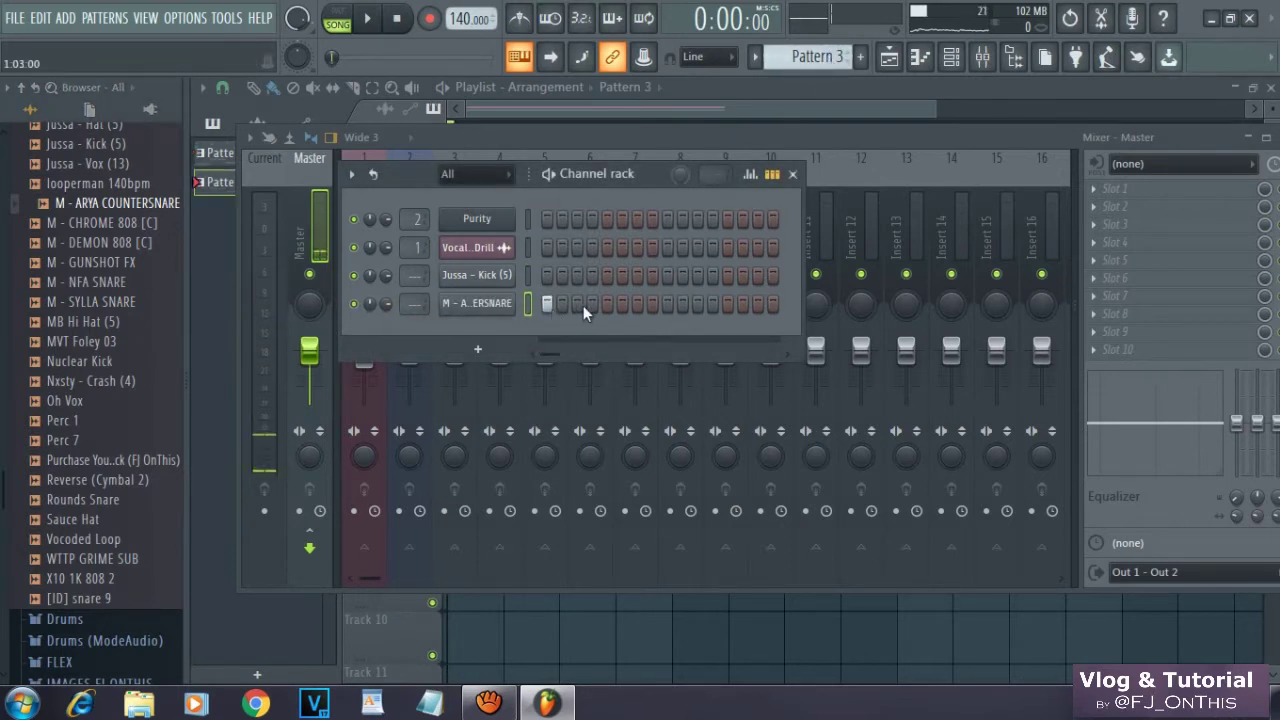
left_click(342, 18)
left_click(367, 18)
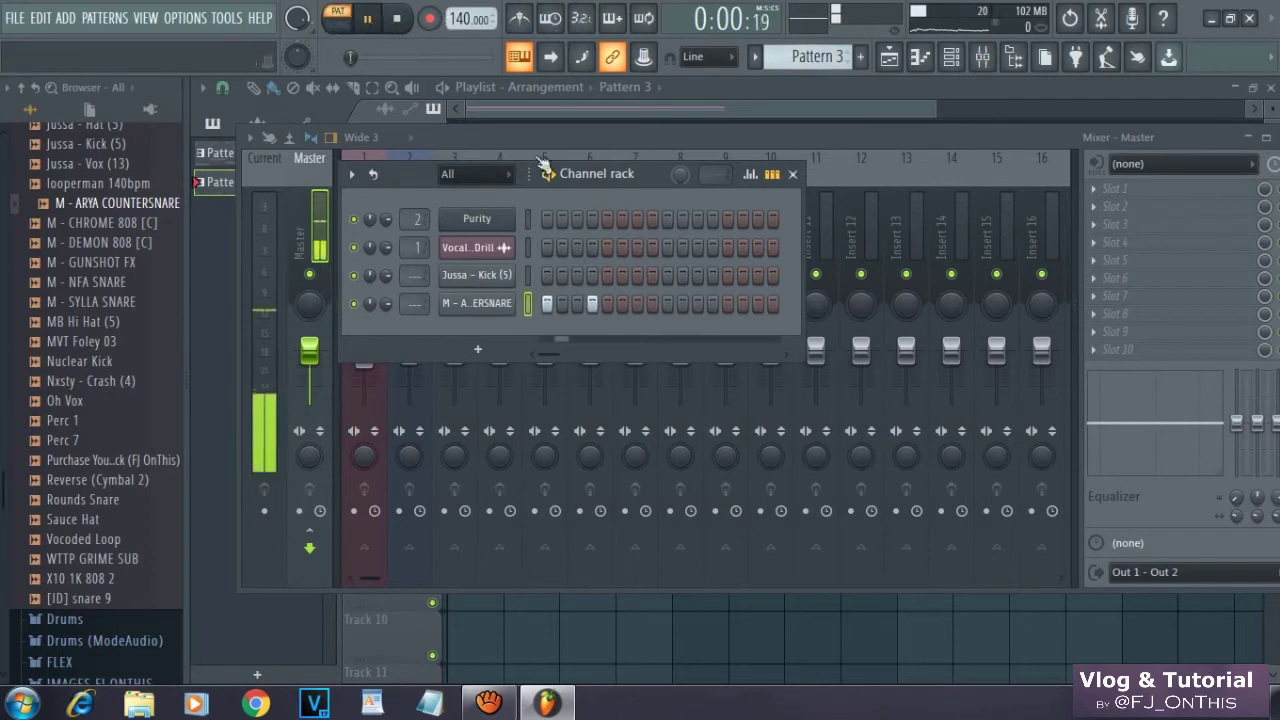
left_click(638, 304)
key("space")
left_click(667, 304)
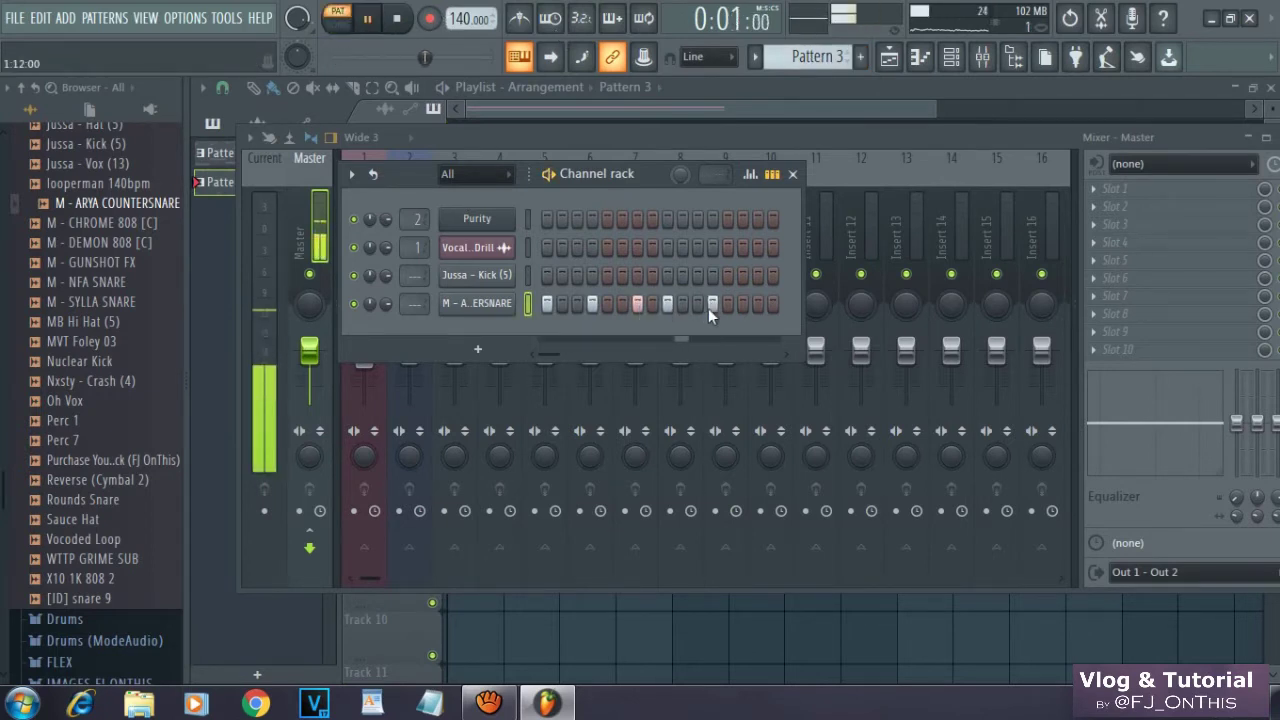
left_click(711, 304)
left_click(758, 304)
left_click(788, 304)
left_click(833, 304)
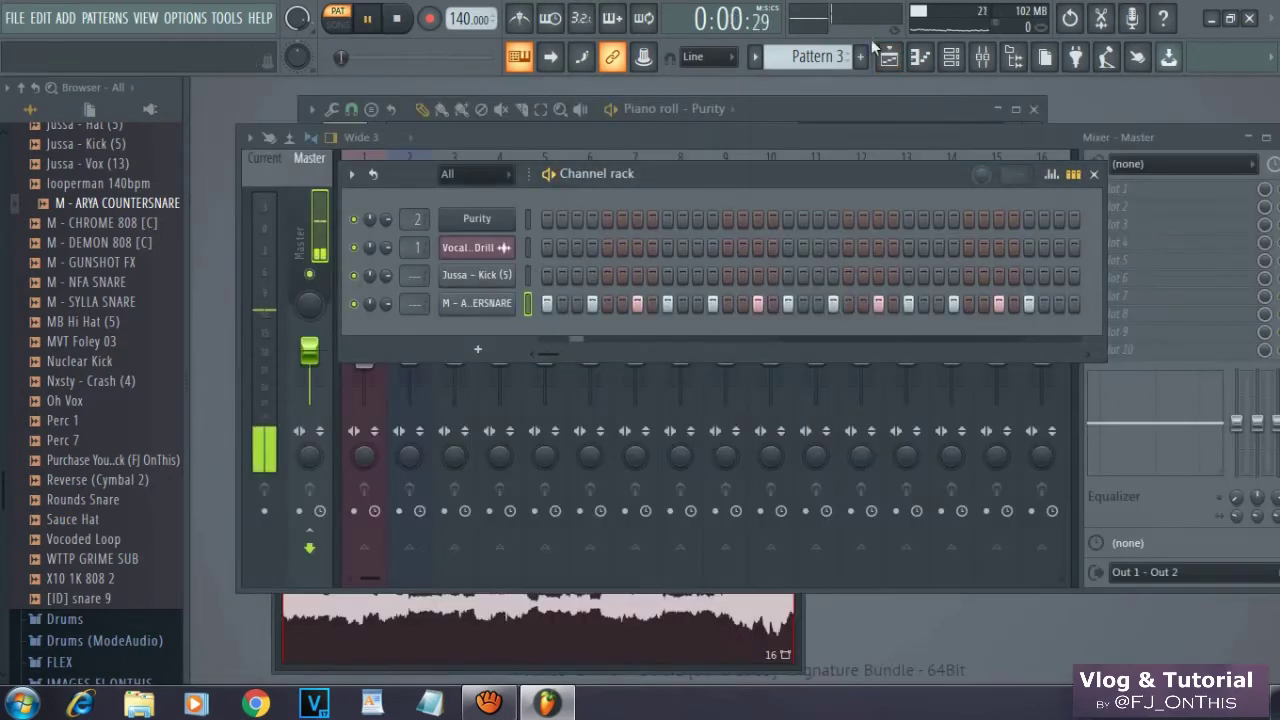
Stop playback and place Pattern 3 on Track 3 at bar 1 of the playlist.
left_click(889, 58)
key("space")
left_click(463, 265)
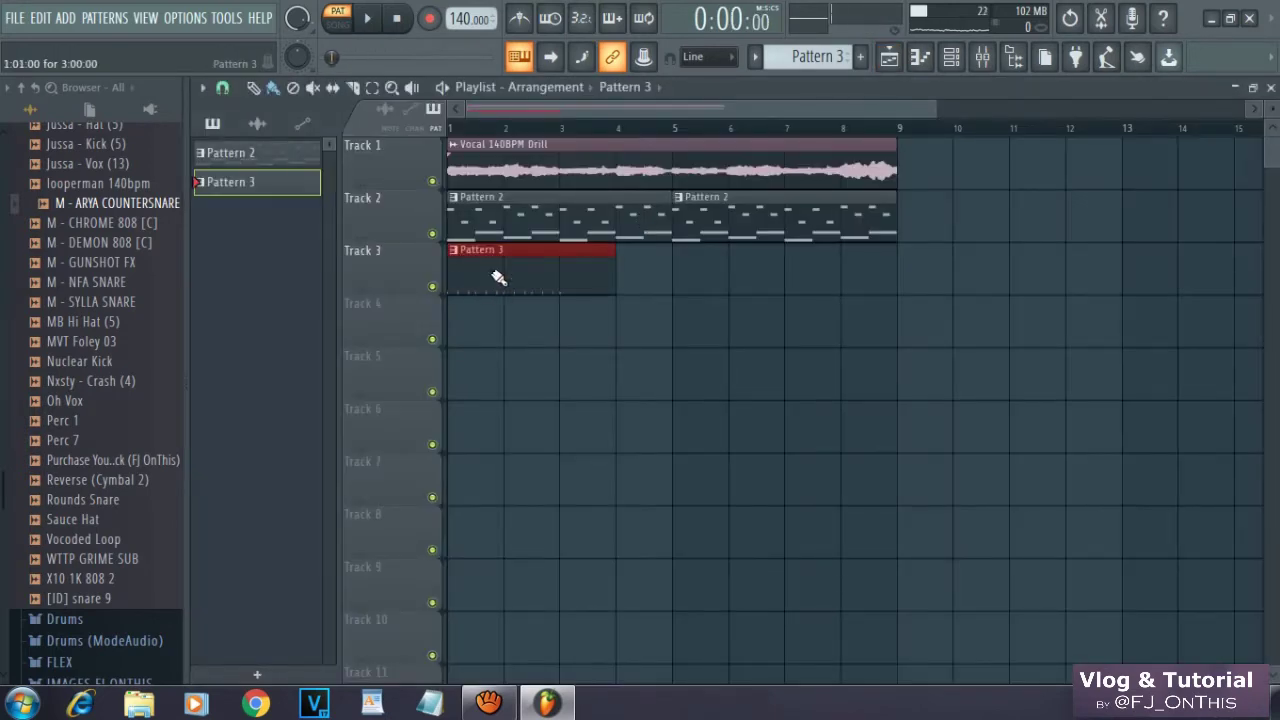
Lengthen all of Pattern 3's countersnare notes to one full step each in the piano roll.
double_click(500, 283)
key("space")
key("ctrl+a")
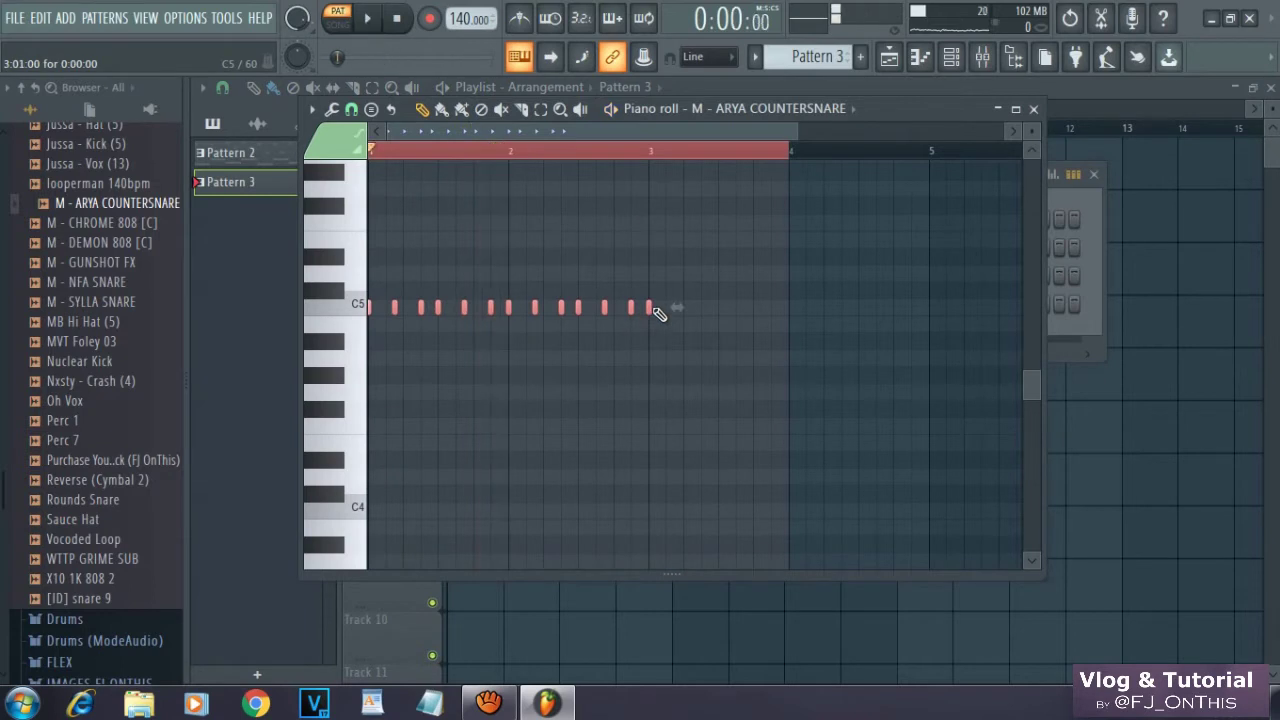
left_click_drag(656, 311, 656, 307)
left_click(805, 229)
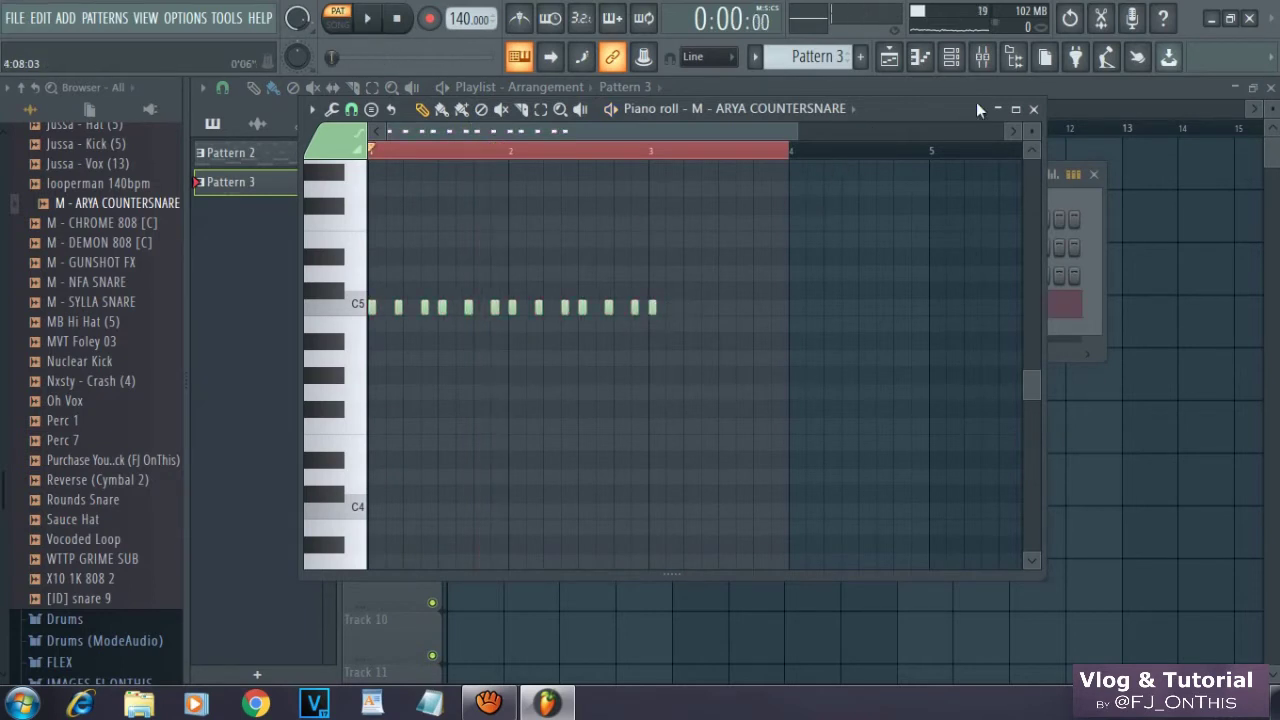
Maximize the piano roll, play the notes in song mode and delete the countersnare note at the start of bar 3.
left_click(1015, 110)
left_click_drag(922, 102, 893, 186)
scroll(878, 238, "up", 6)
left_click(342, 20)
key("space")
scroll(446, 131, "down", 3)
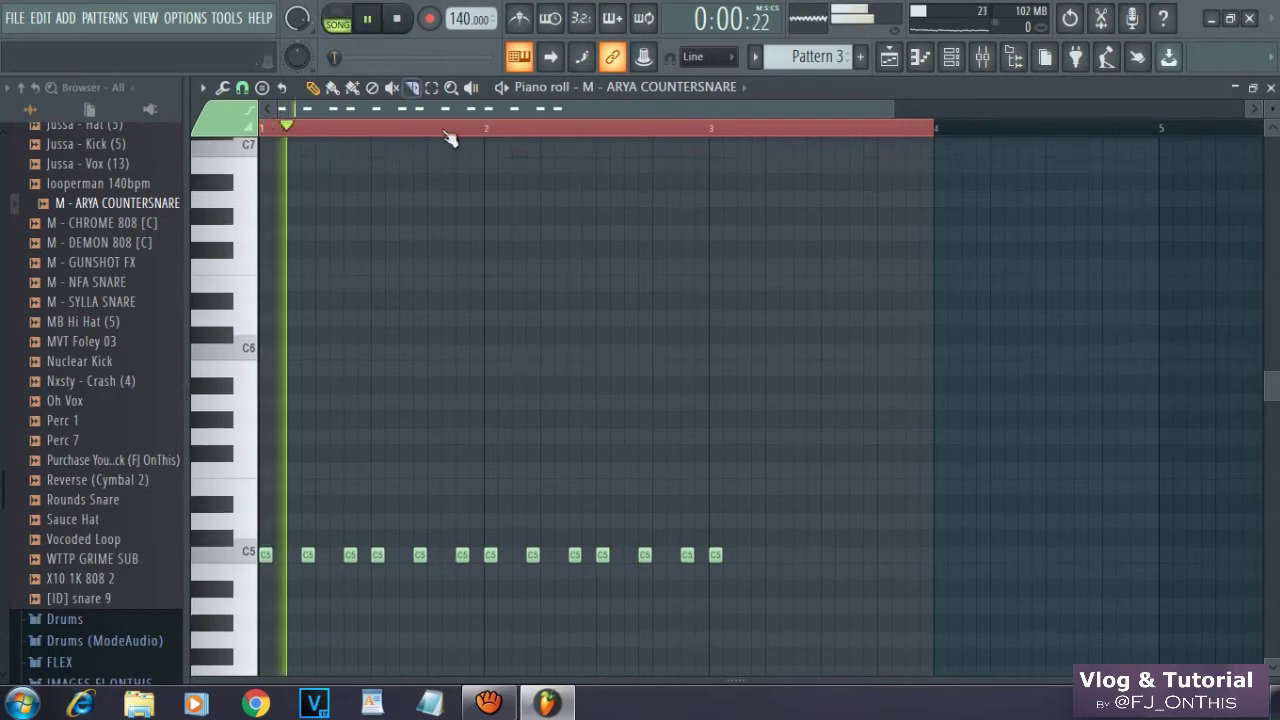
key("space")
left_click_drag(609, 115, 355, 118)
key("space")
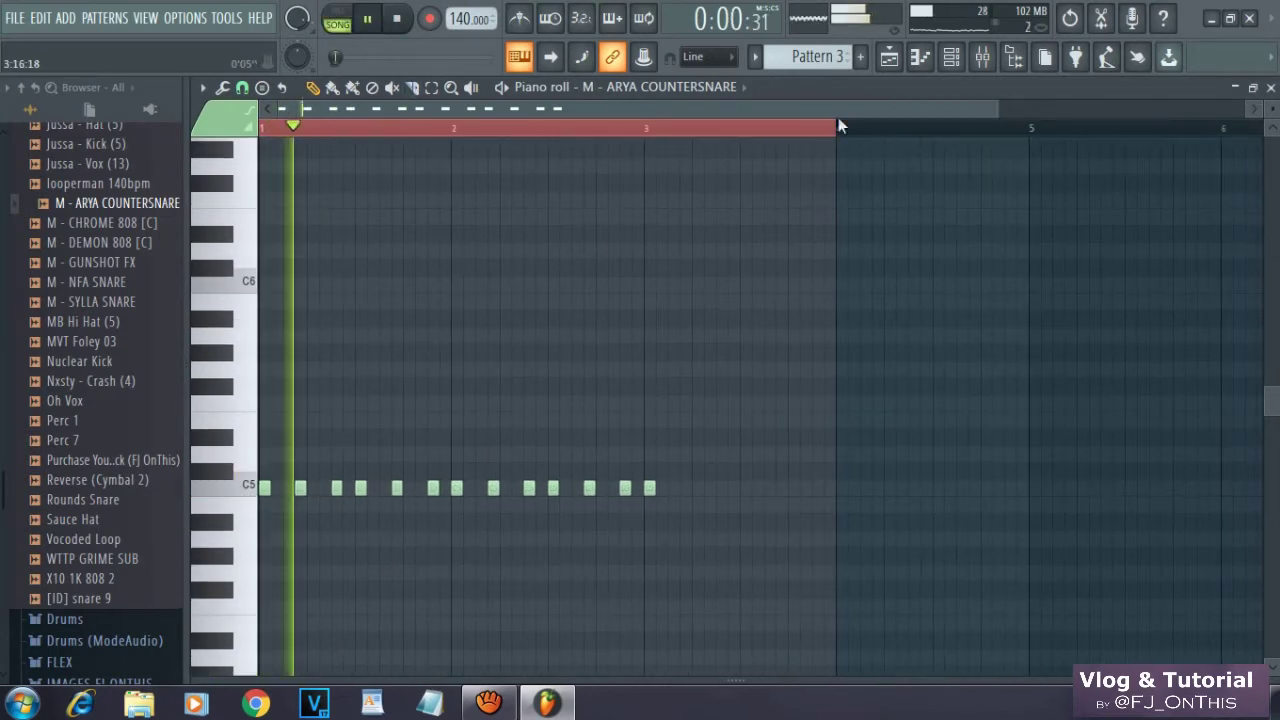
scroll(760, 300, "down", 3)
right_click(650, 338)
key("space")
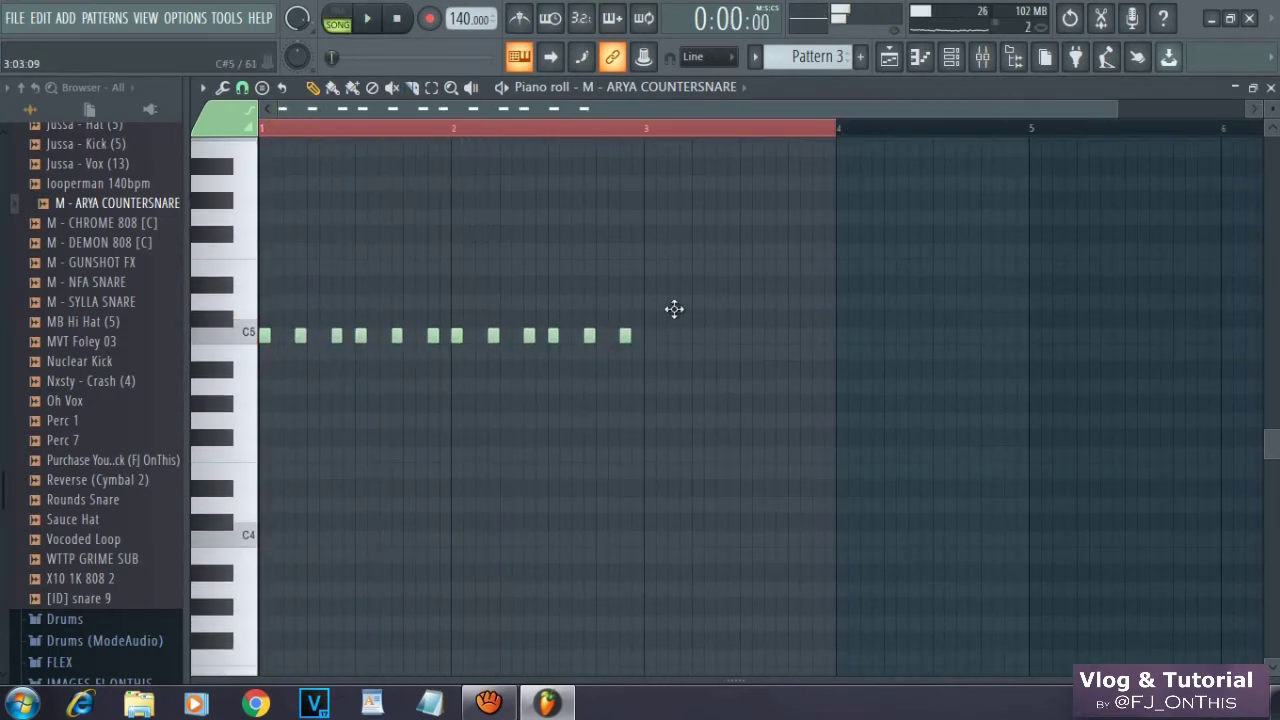
Duplicate the two bars of countersnare notes into bars 3 and 4 and listen to them with the song.
left_click_drag(712, 294, 258, 350)
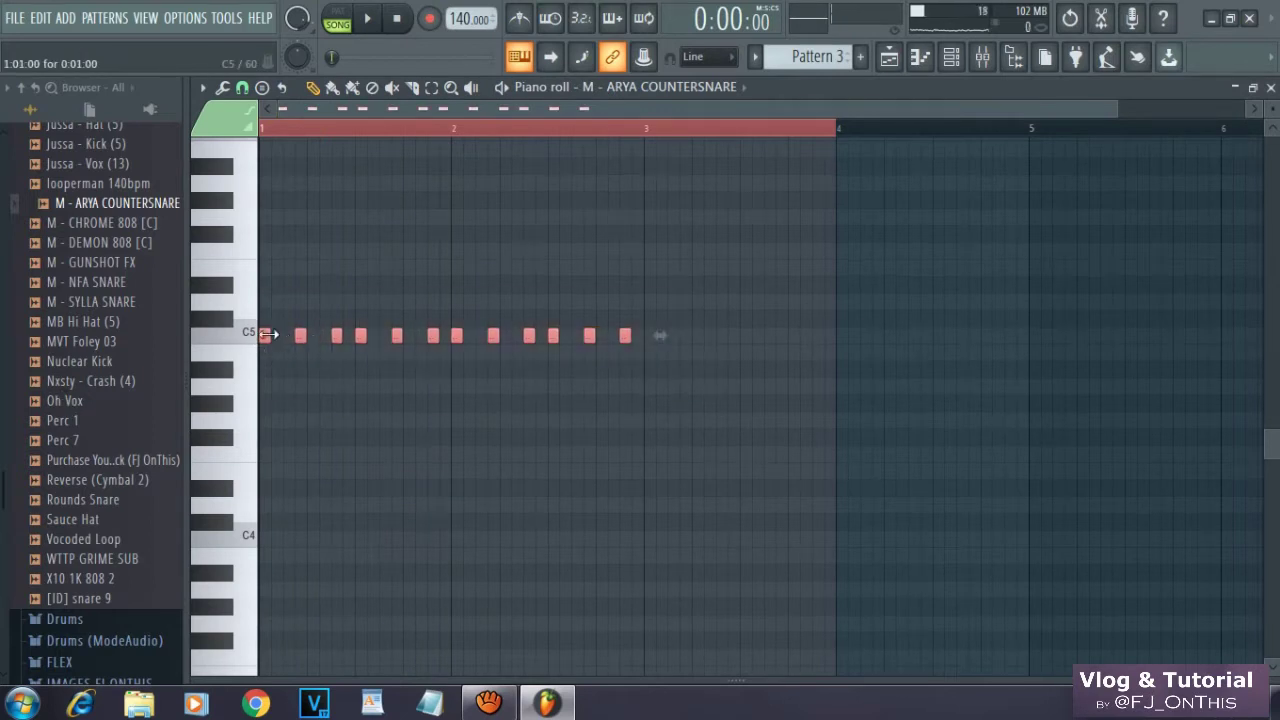
key("ctrl+b")
left_click(617, 382)
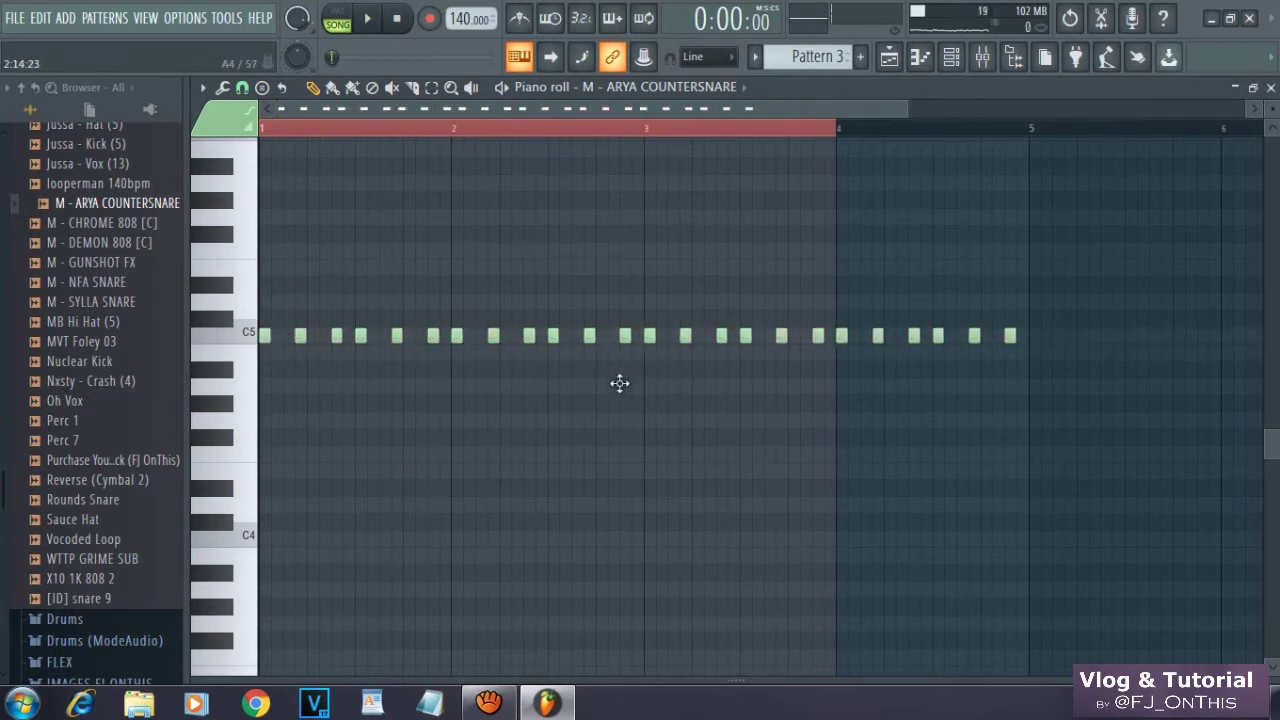
key("space")
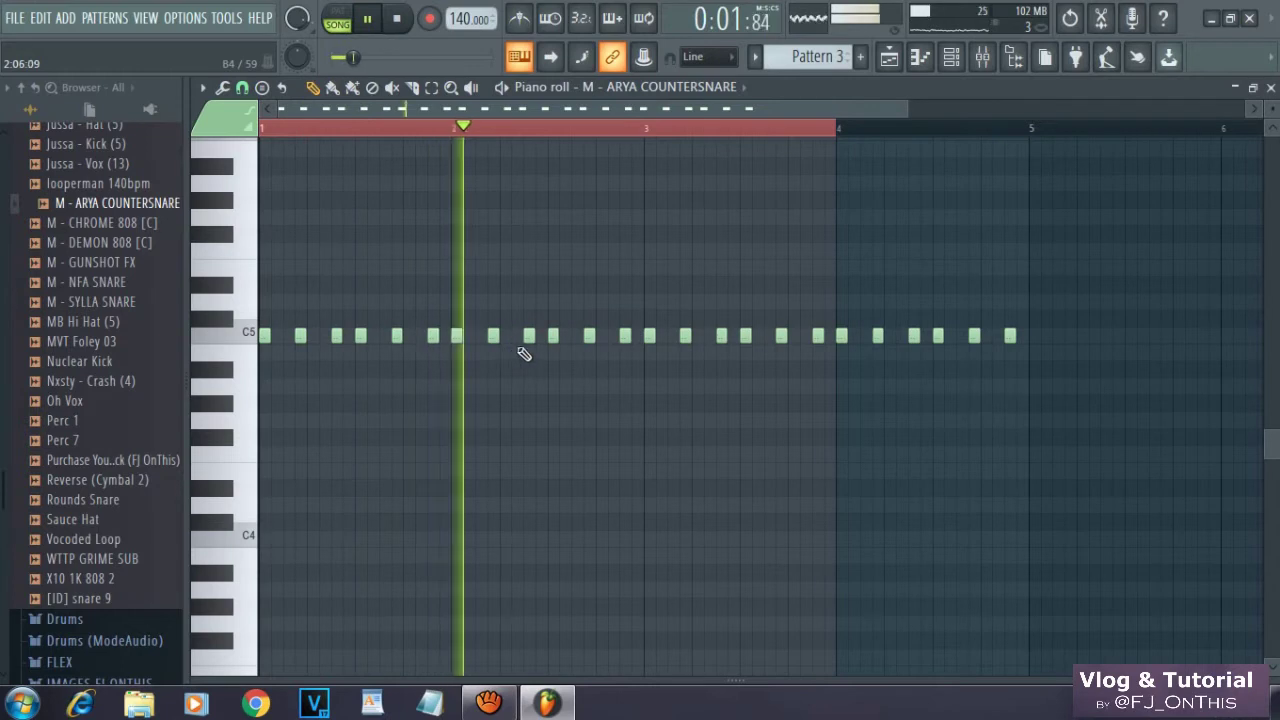
key("space")
Add a two-step C5 countersnare note at step 13 of bar 2 and chop it into a fast roll with the arpeggiator.
left_click(603, 337)
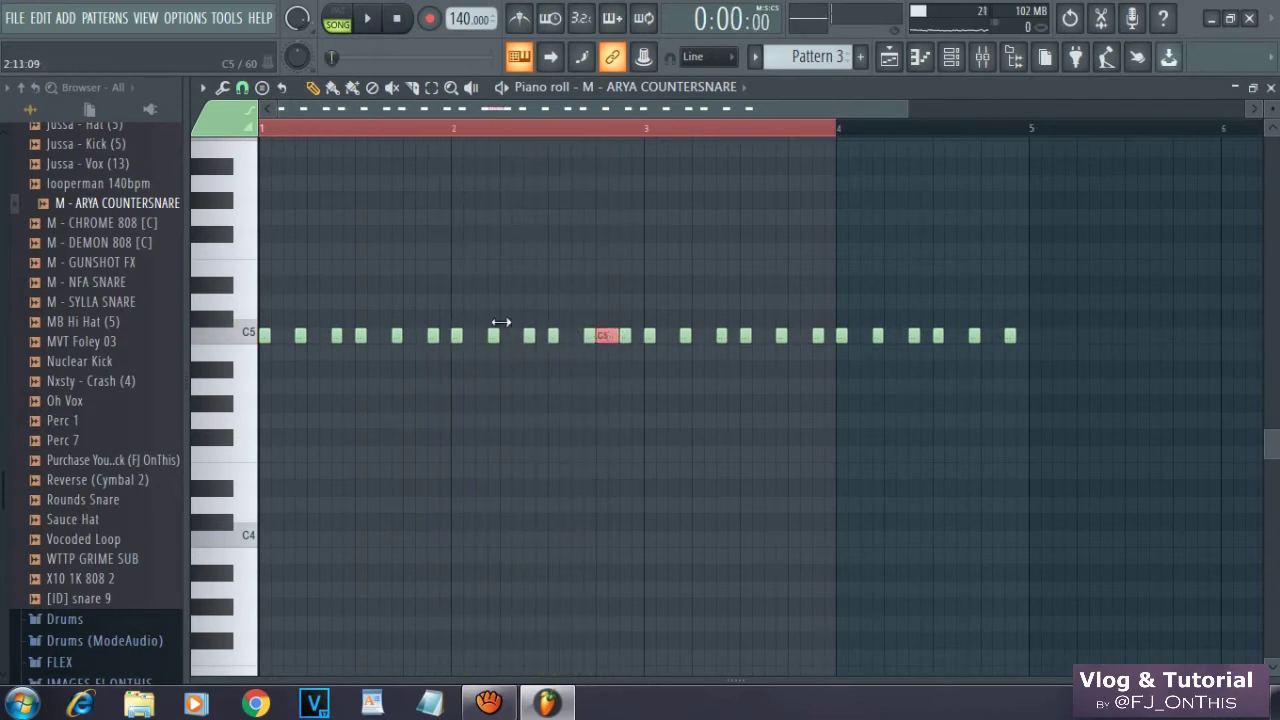
left_click(222, 87)
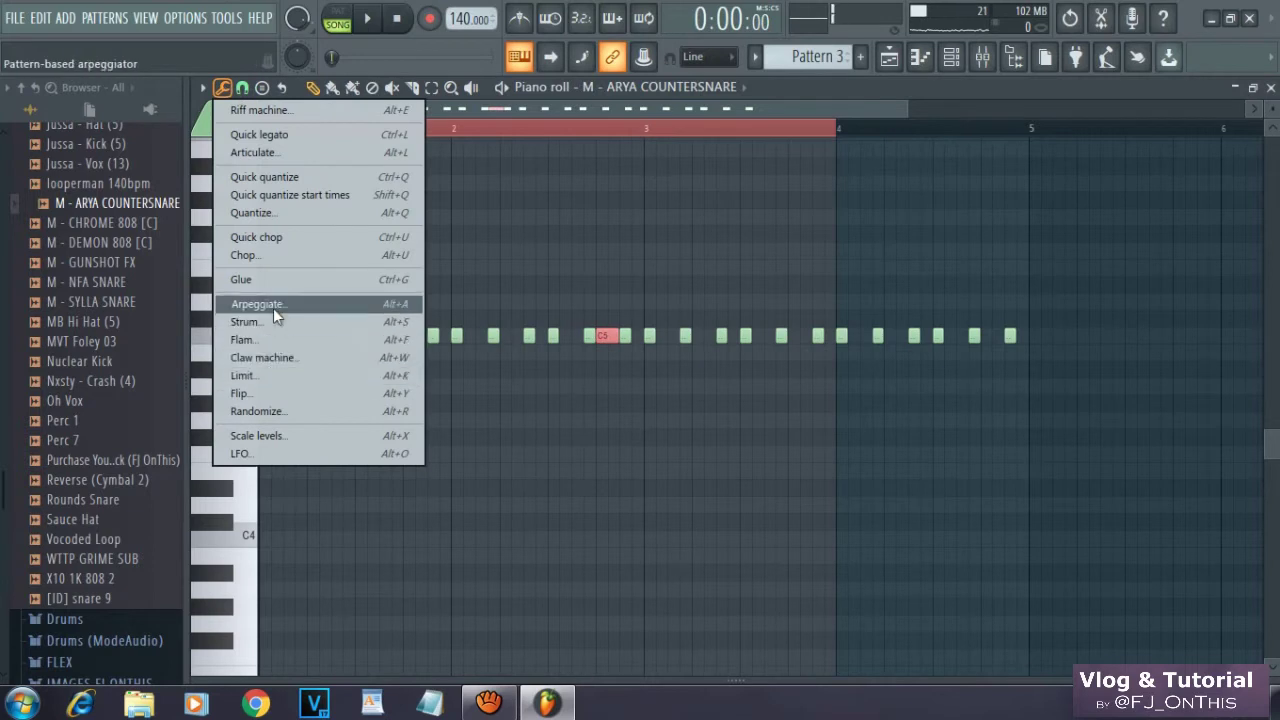
left_click(273, 308)
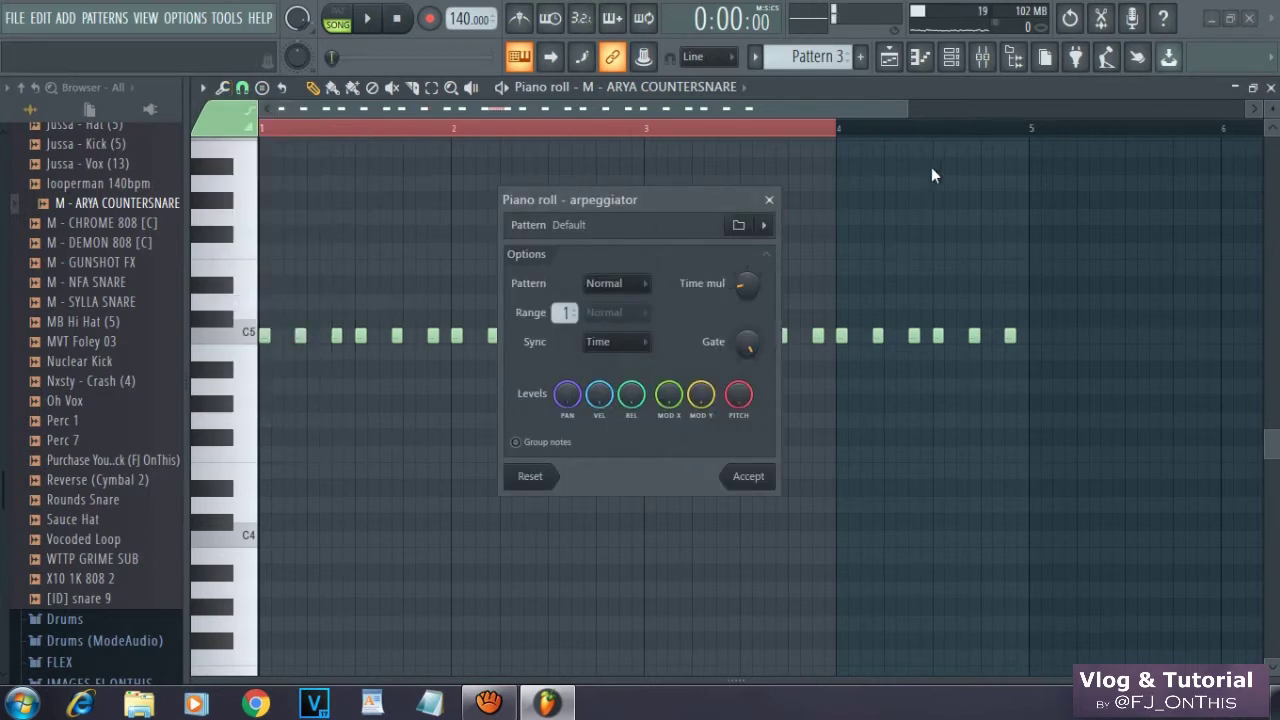
left_click_drag(679, 204, 993, 125)
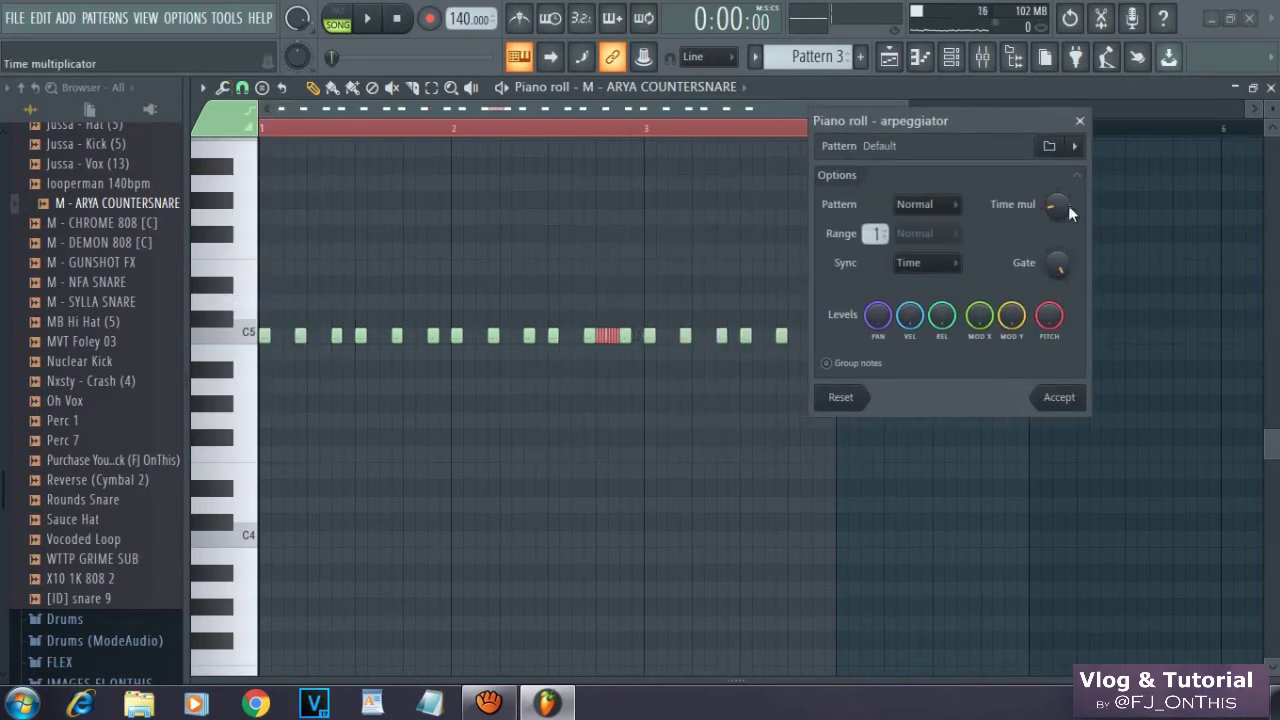
left_click(1052, 396)
key("space")
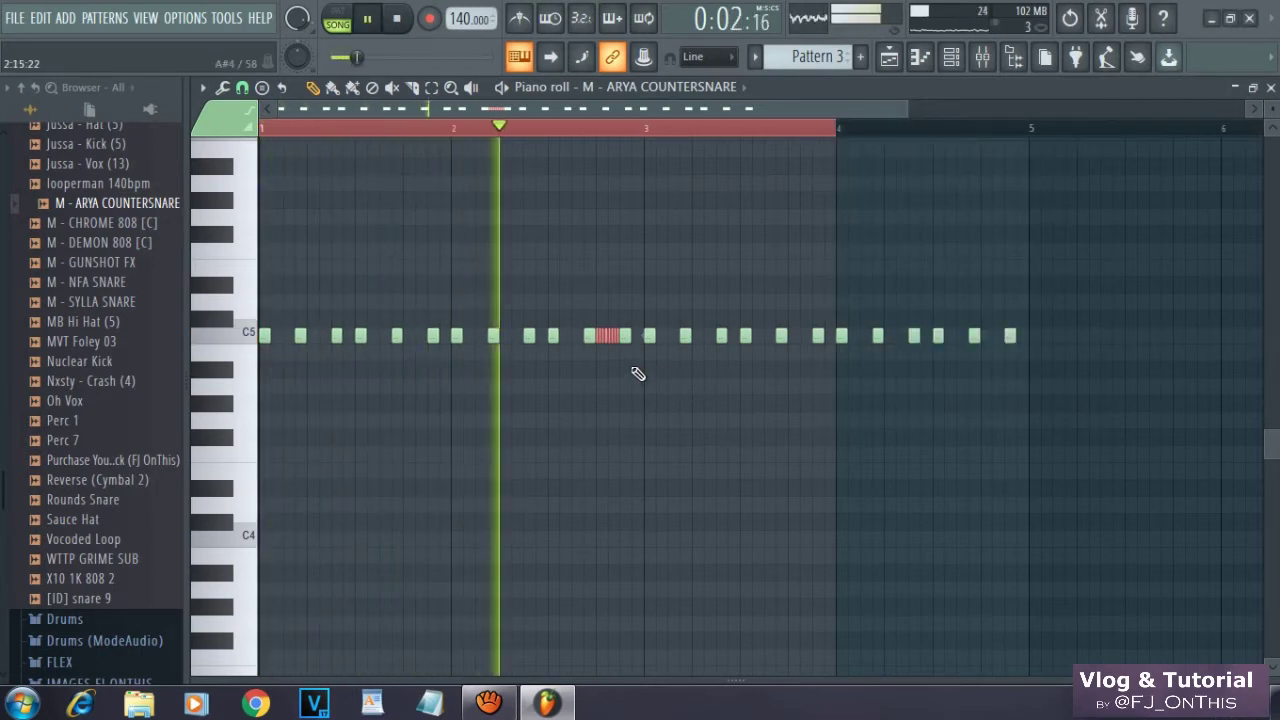
key("space")
Enlarge the velocity lane and shape the bar 2 snare roll into a descending velocity ramp, checking it against the song.
key("space")
left_click_drag(616, 681, 629, 425)
key("space")
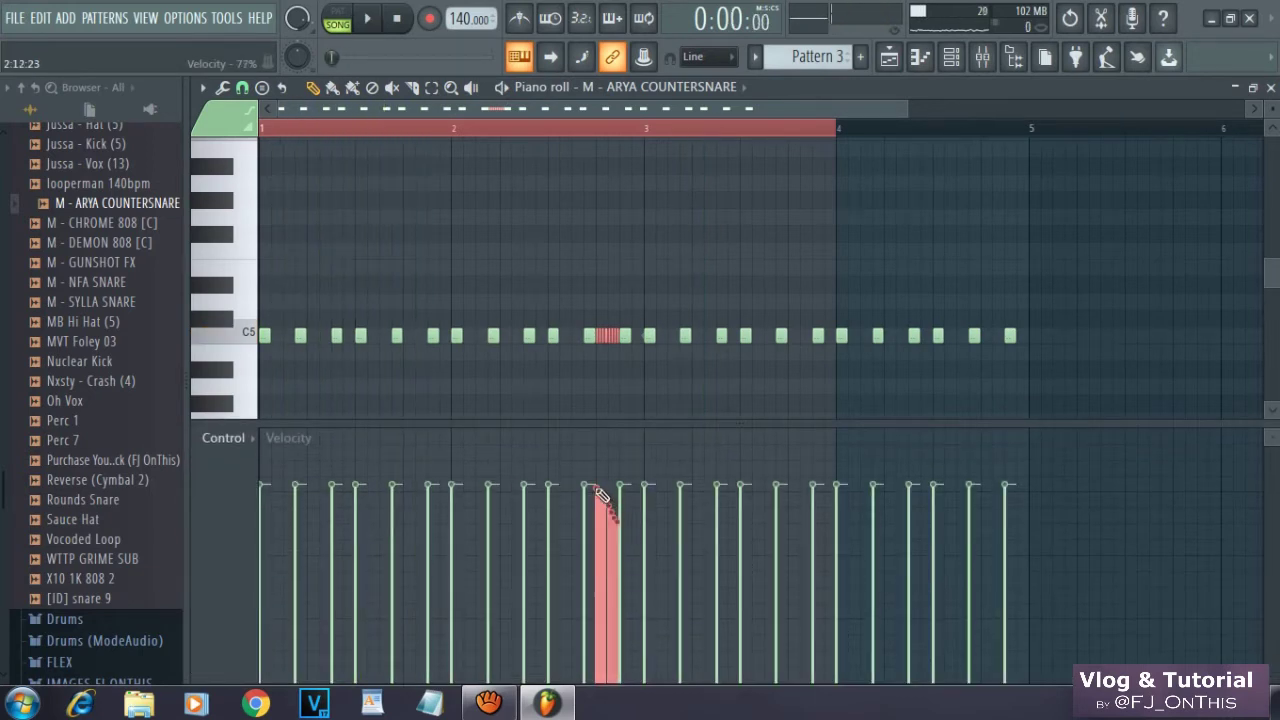
key("space")
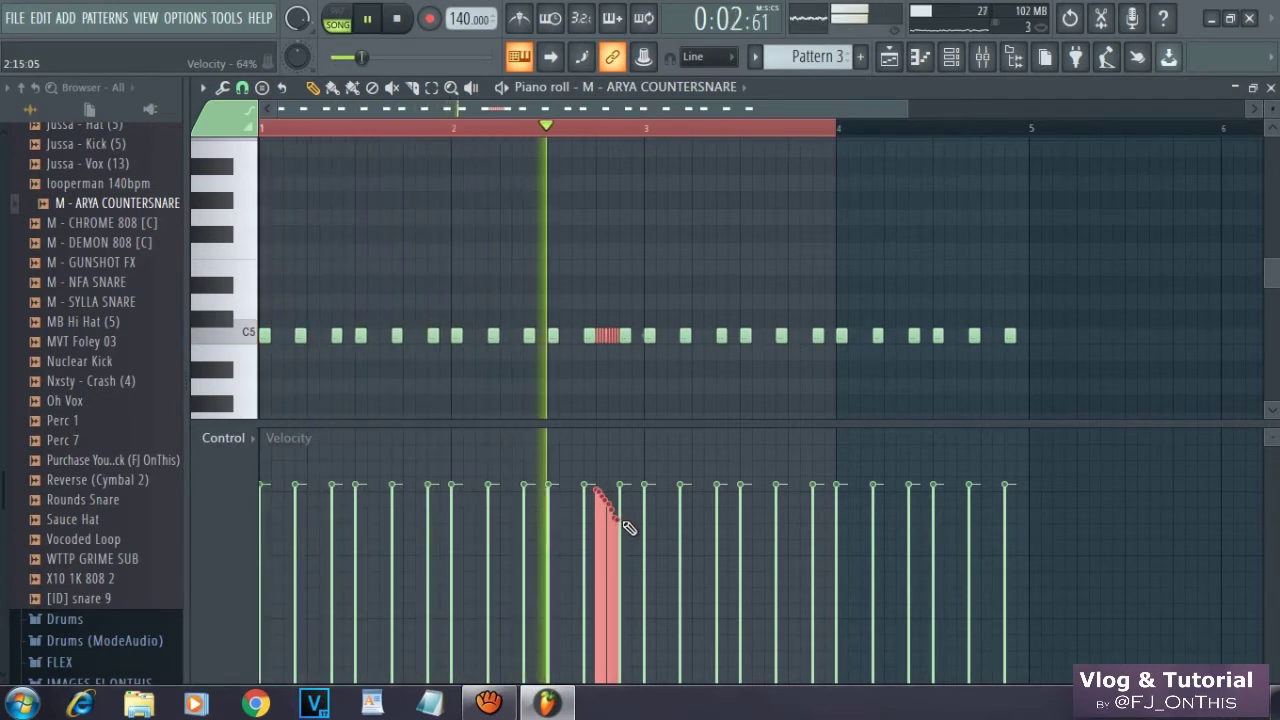
key("space")
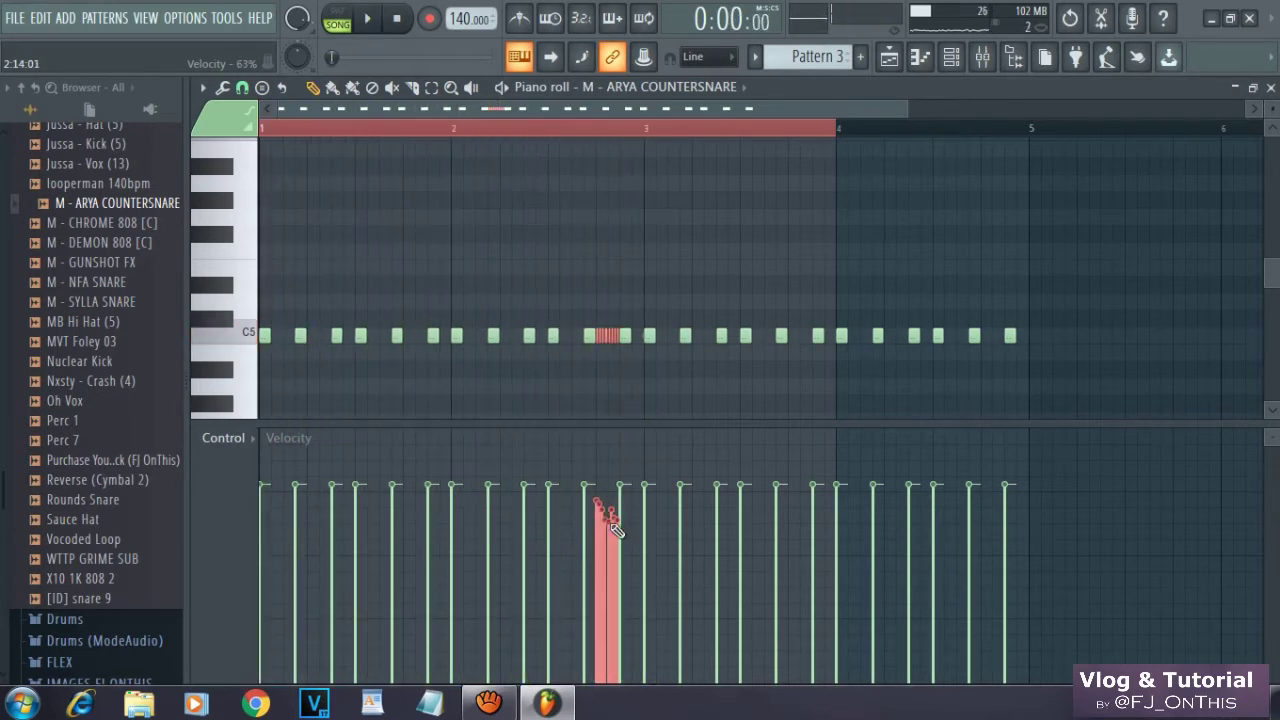
key("space")
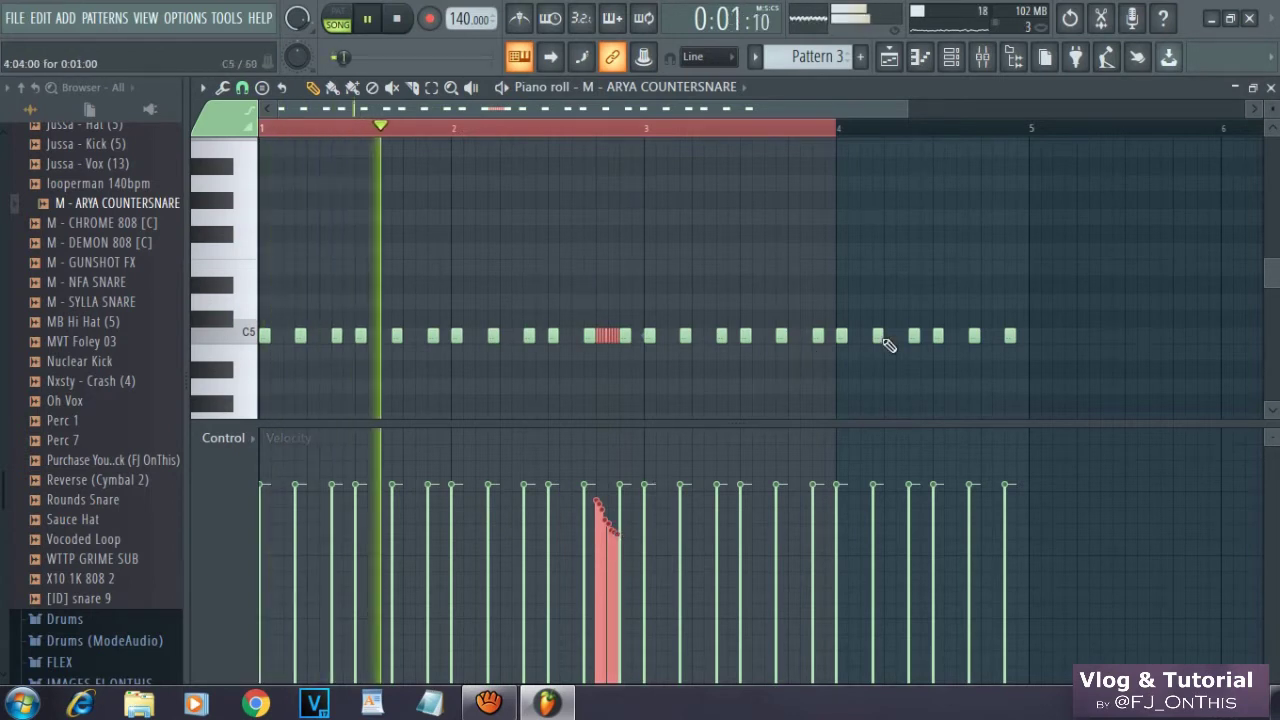
Add two-step C5 countersnare notes at steps 2 and 10 of bar 4 while playing the song.
left_click_drag(282, 108, 471, 112)
left_click(560, 250)
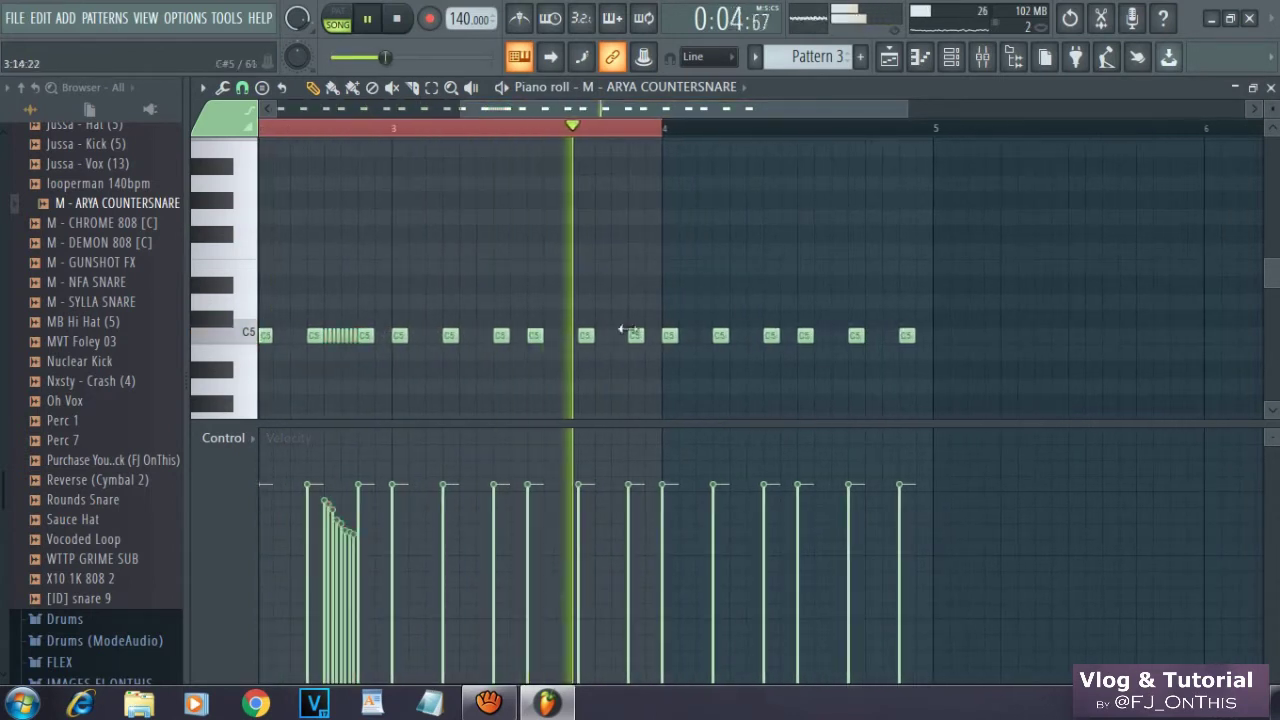
left_click(690, 337)
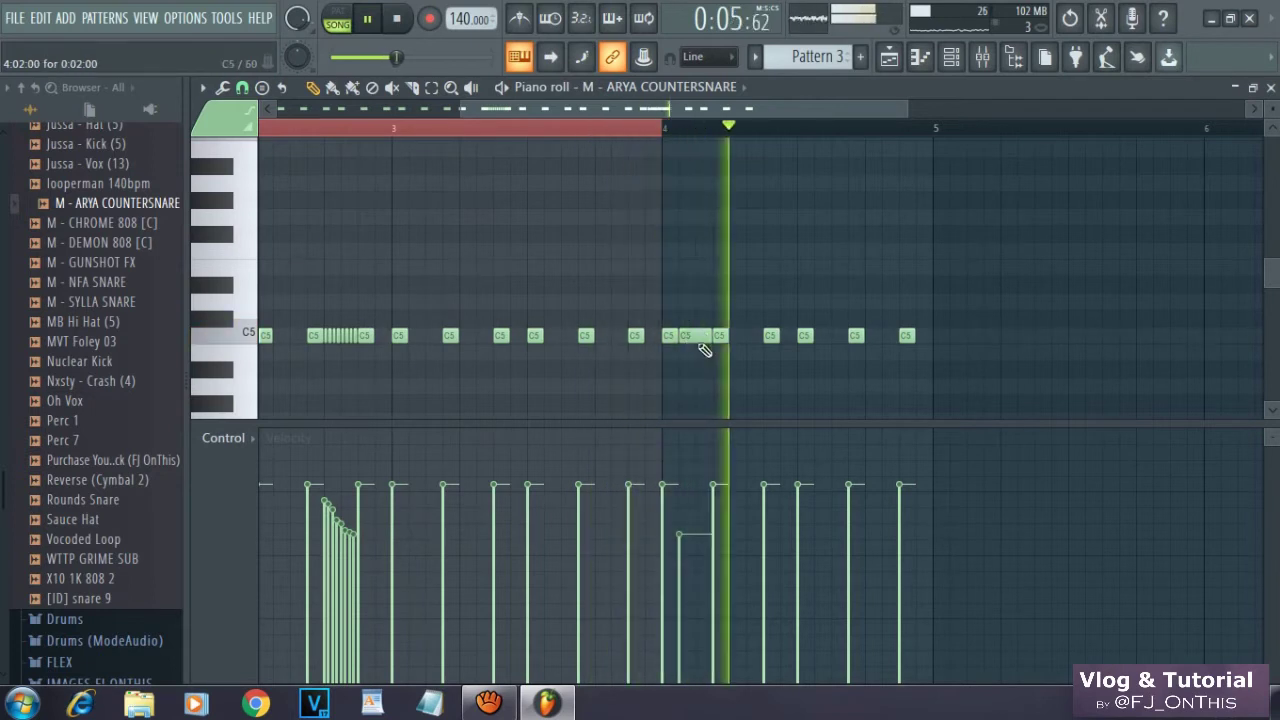
key("space")
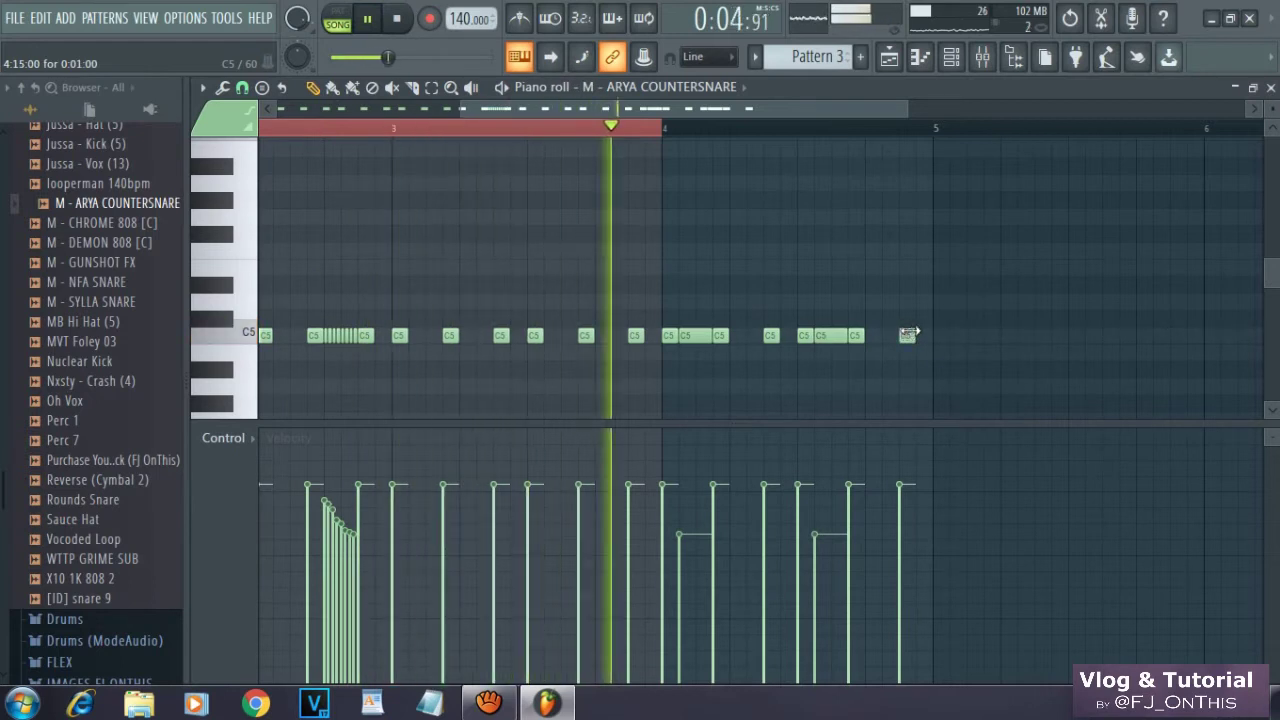
Add a C5 countersnare note at step 13 of bar 4 and chop it and the note at step 15 into fast rolls with the arpeggiator.
left_click(907, 335)
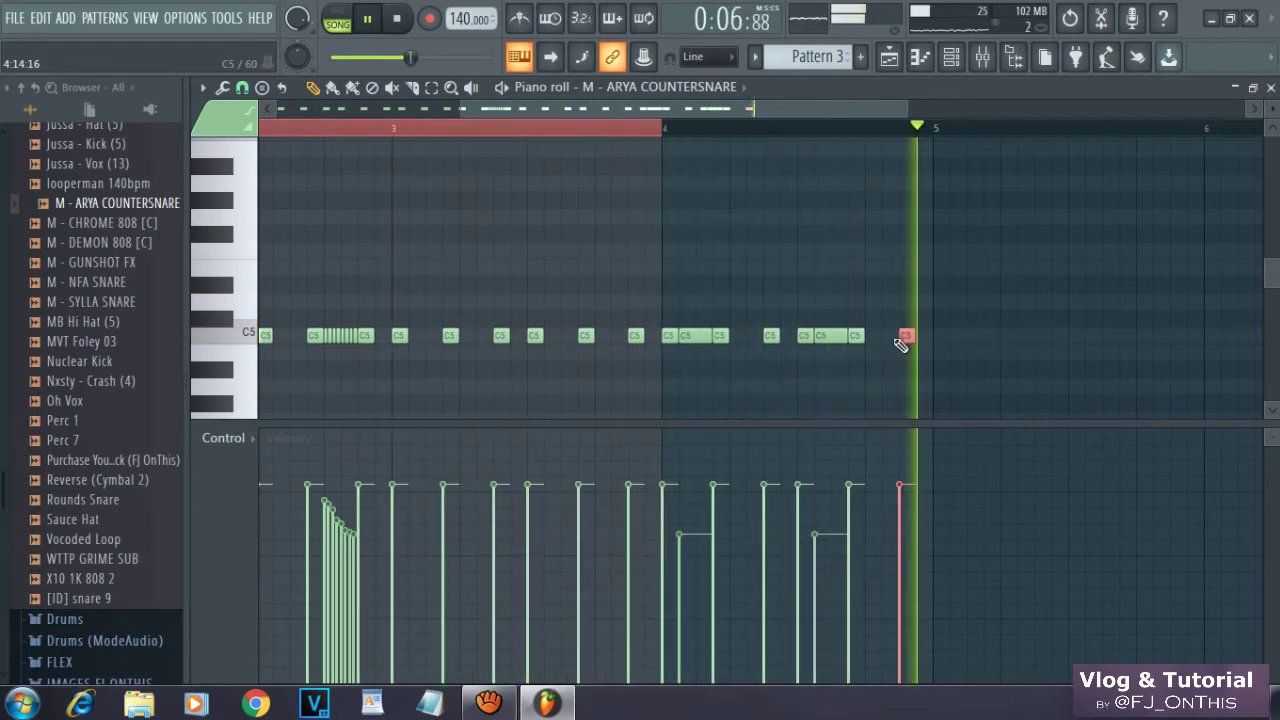
left_click(870, 337)
left_click_drag(874, 322, 938, 358)
key("space")
left_click(222, 87)
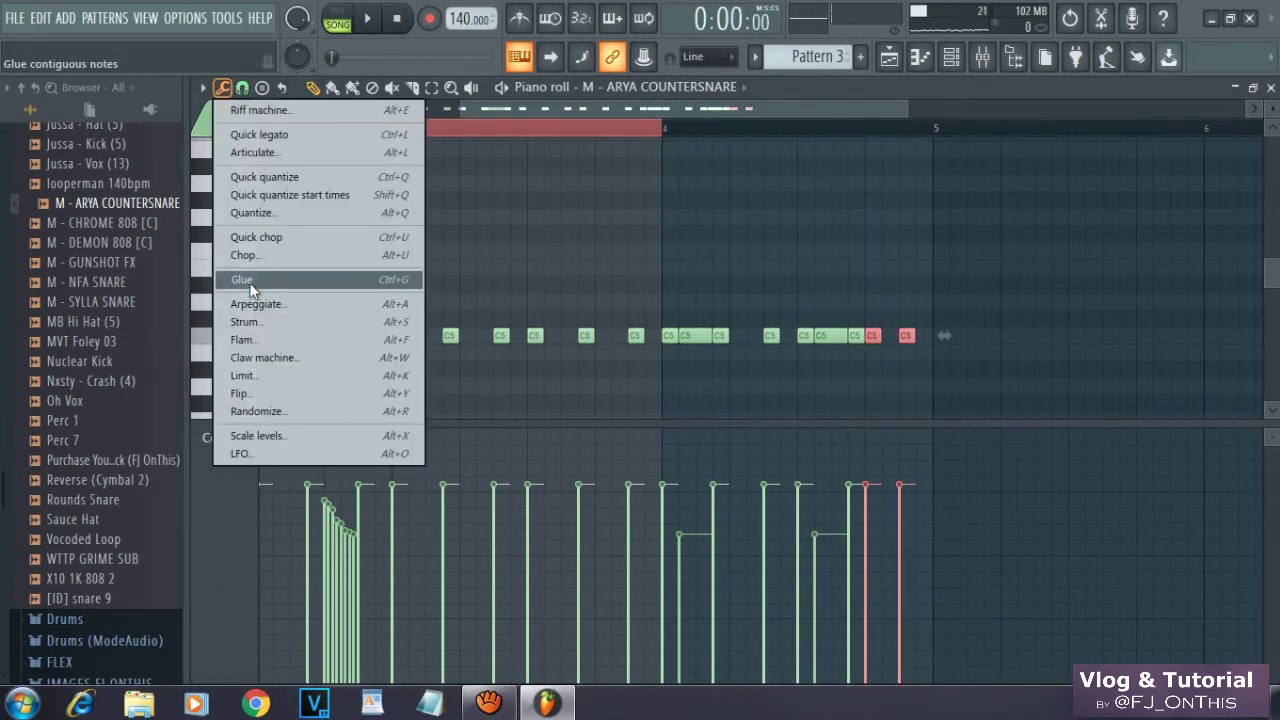
left_click(256, 303)
left_click(1058, 398)
key("space")
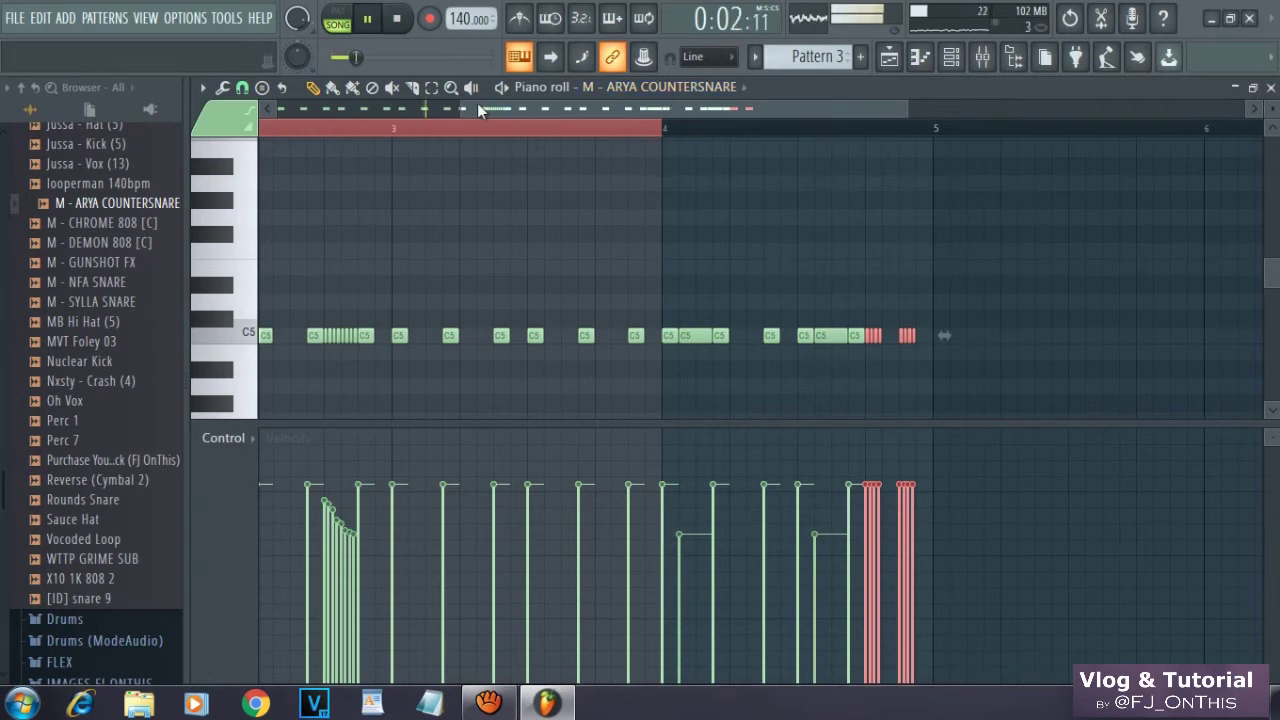
left_click_drag(463, 107, 98, 127)
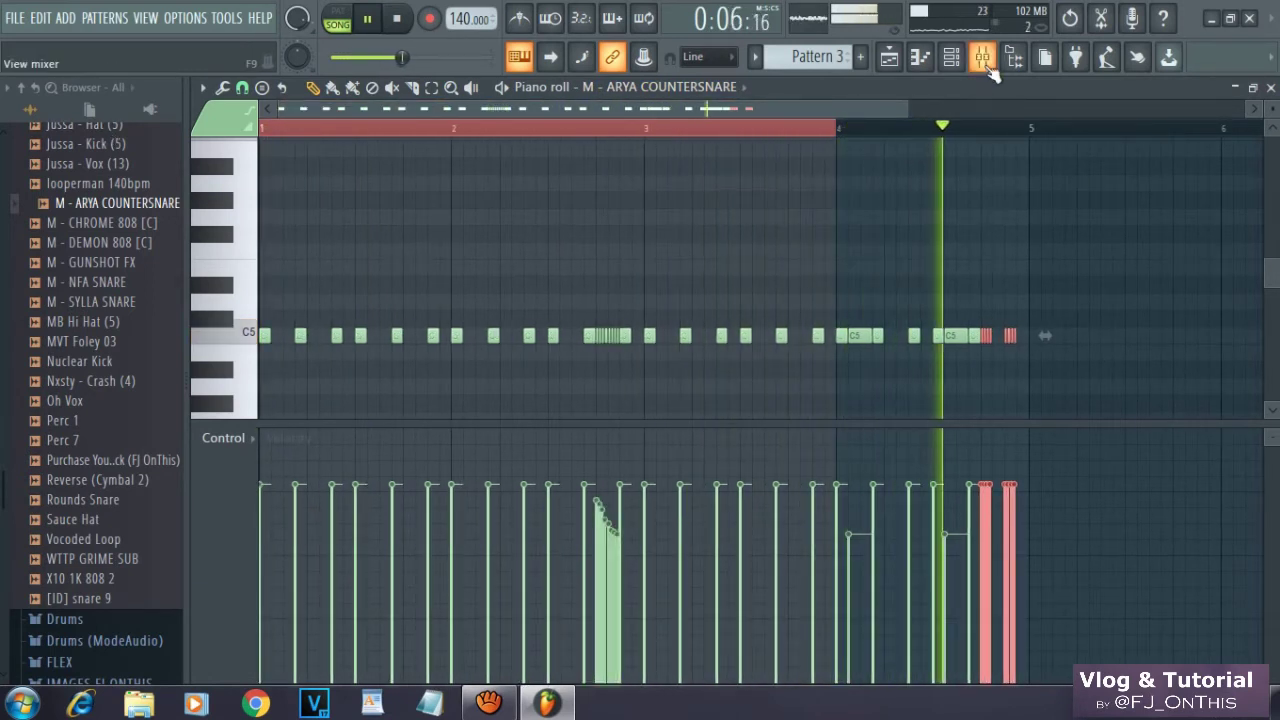
Place a second Pattern 3 clip at bar 5 on track 3 and play the song.
left_click(983, 57)
key("space")
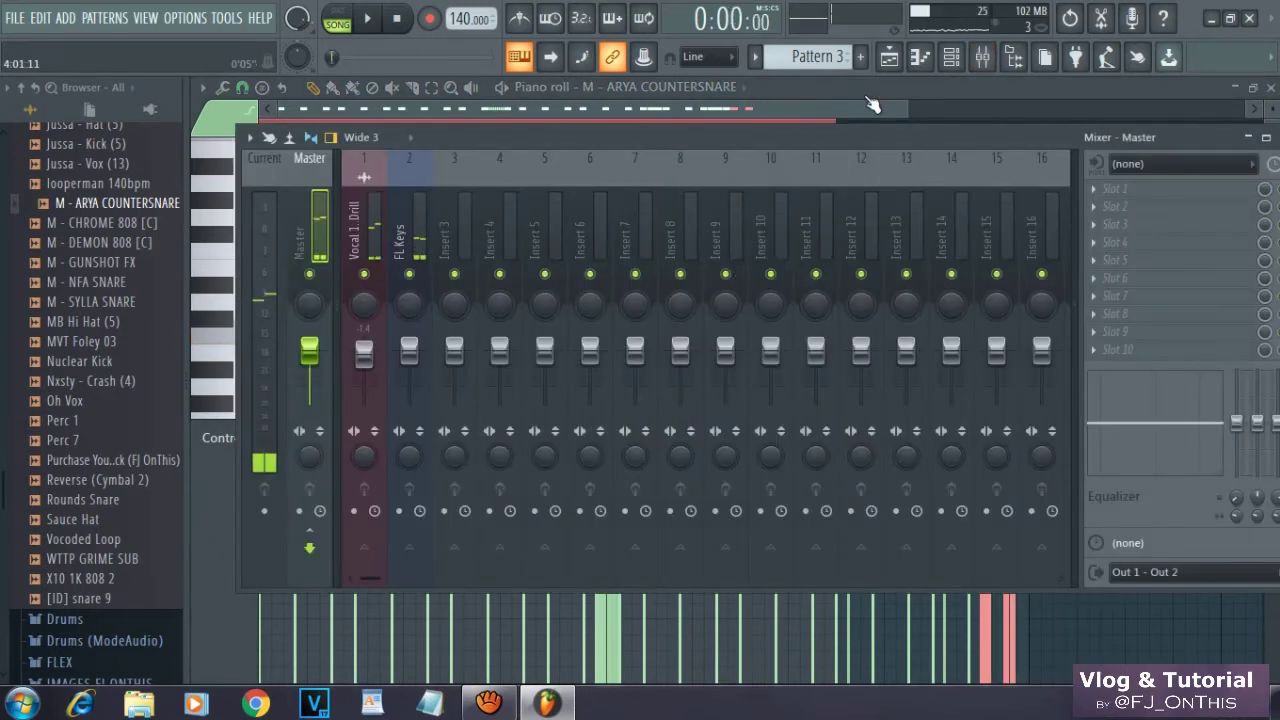
left_click(889, 57)
left_click(683, 272)
key("space")
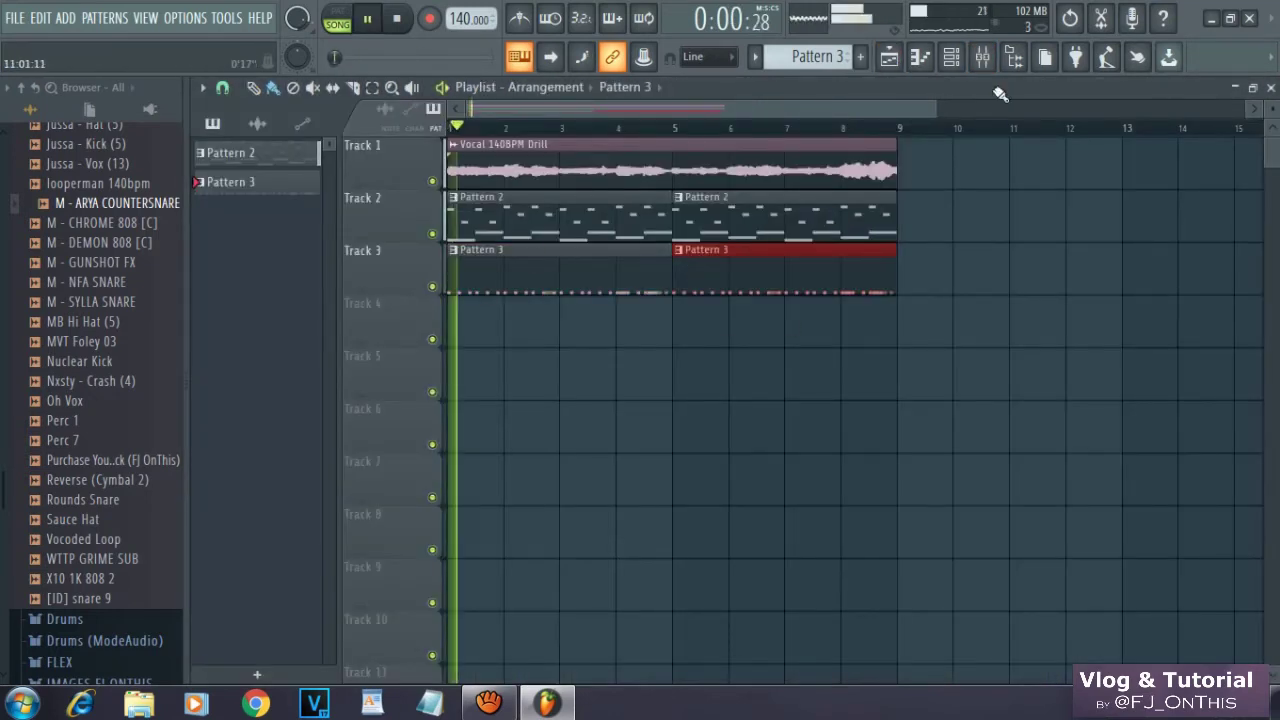
Route the M - ARYA COUNTERSNARE channel to mixer insert 3.
left_click(983, 57)
right_click(465, 232)
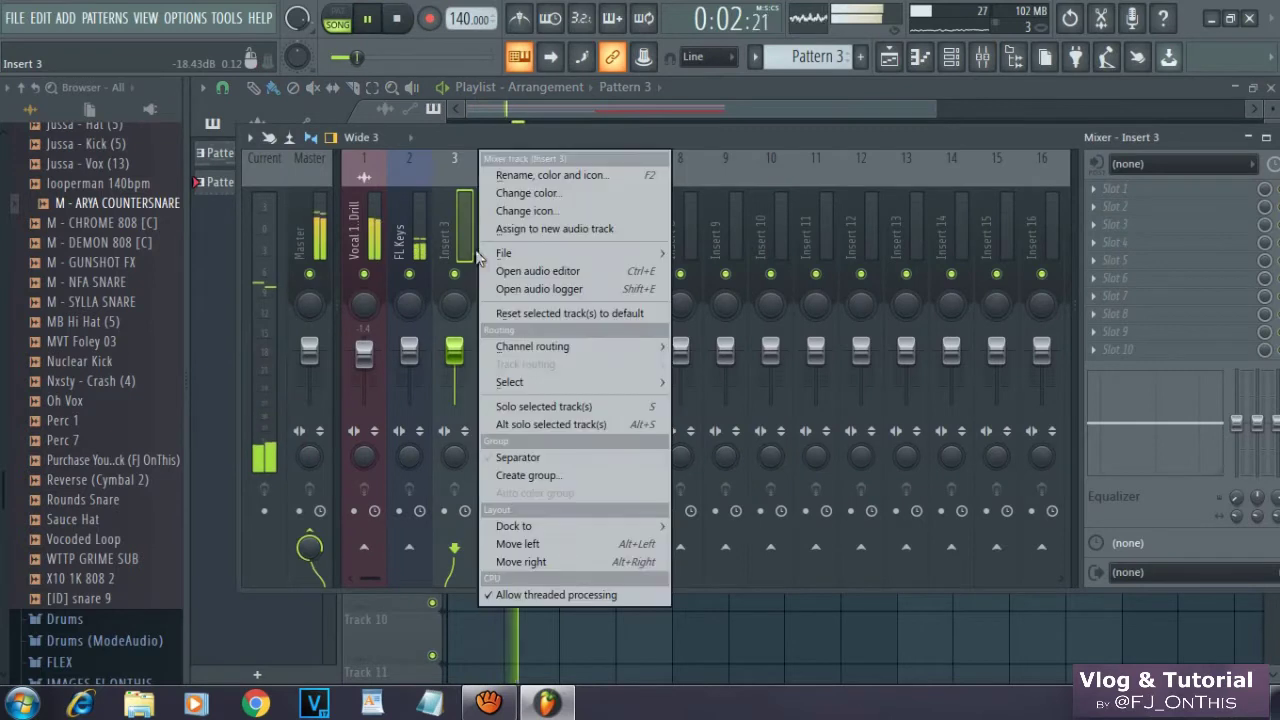
mouse_move(523, 351)
left_click(731, 350)
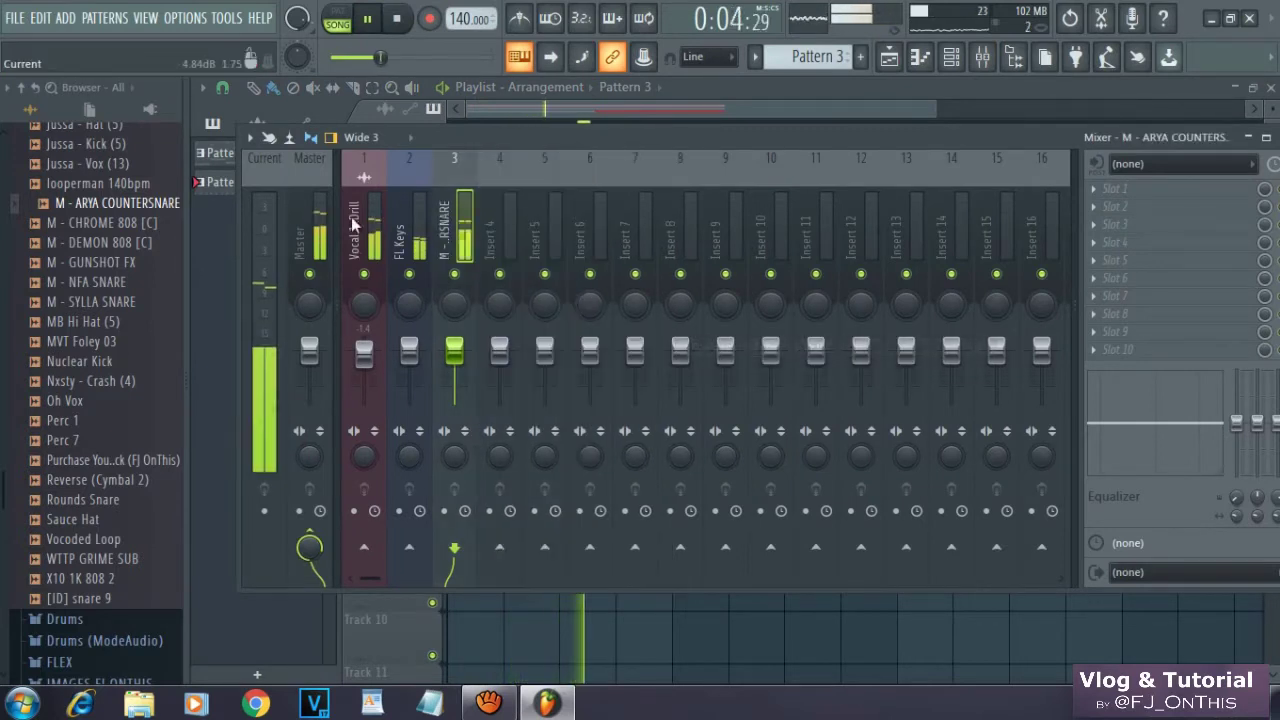
Save the project on the desktop as LAYLIZZY Type Drill Beat [Prod. FJ OnThis].
left_click(15, 18)
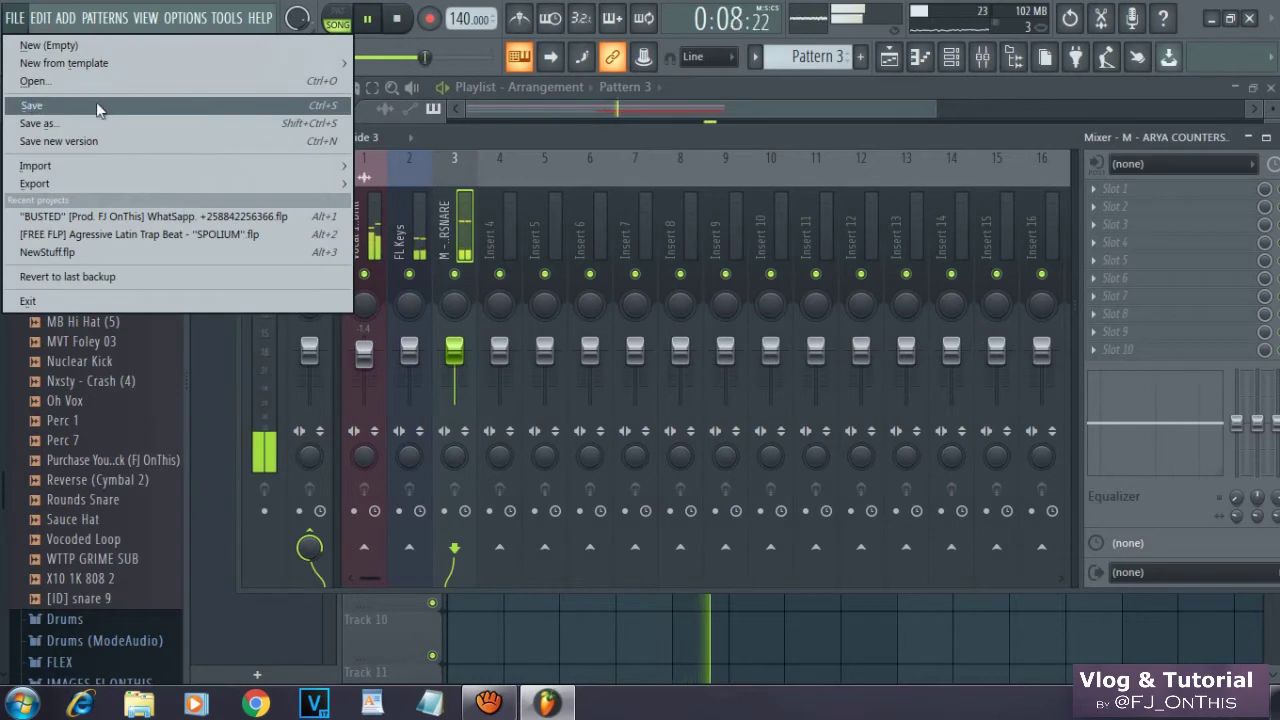
left_click(63, 120)
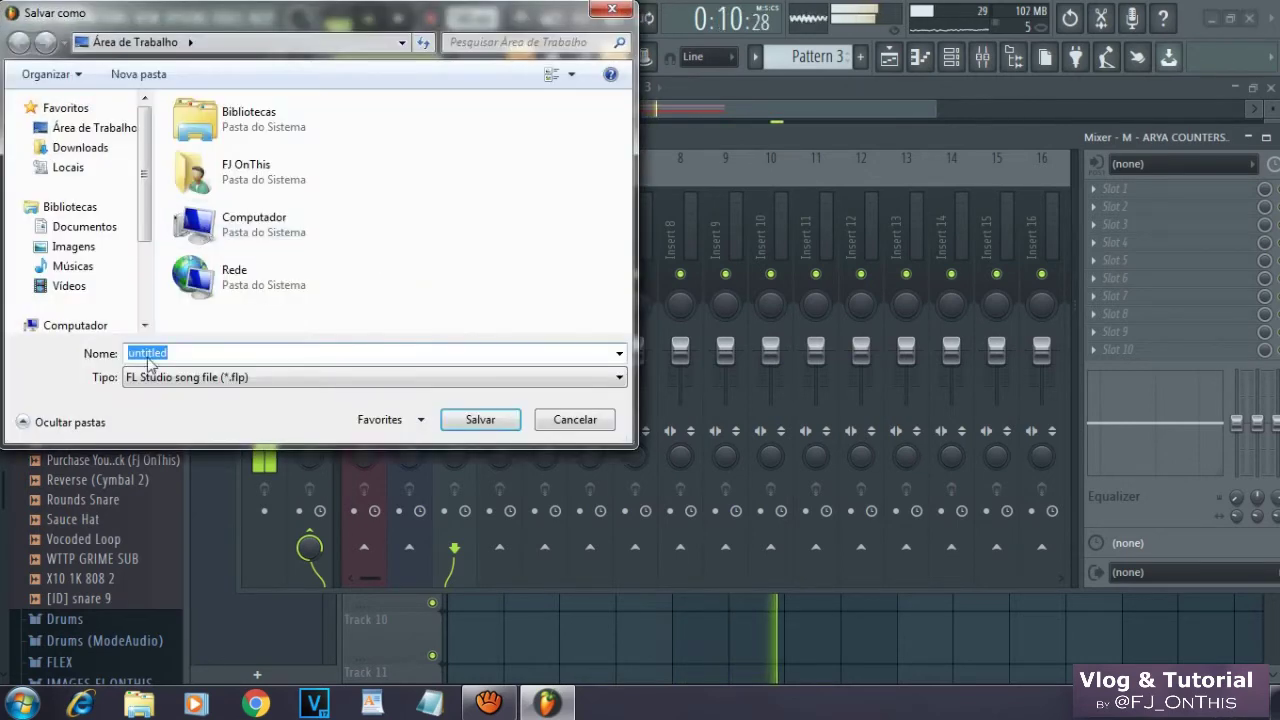
type("LAYLIZ")
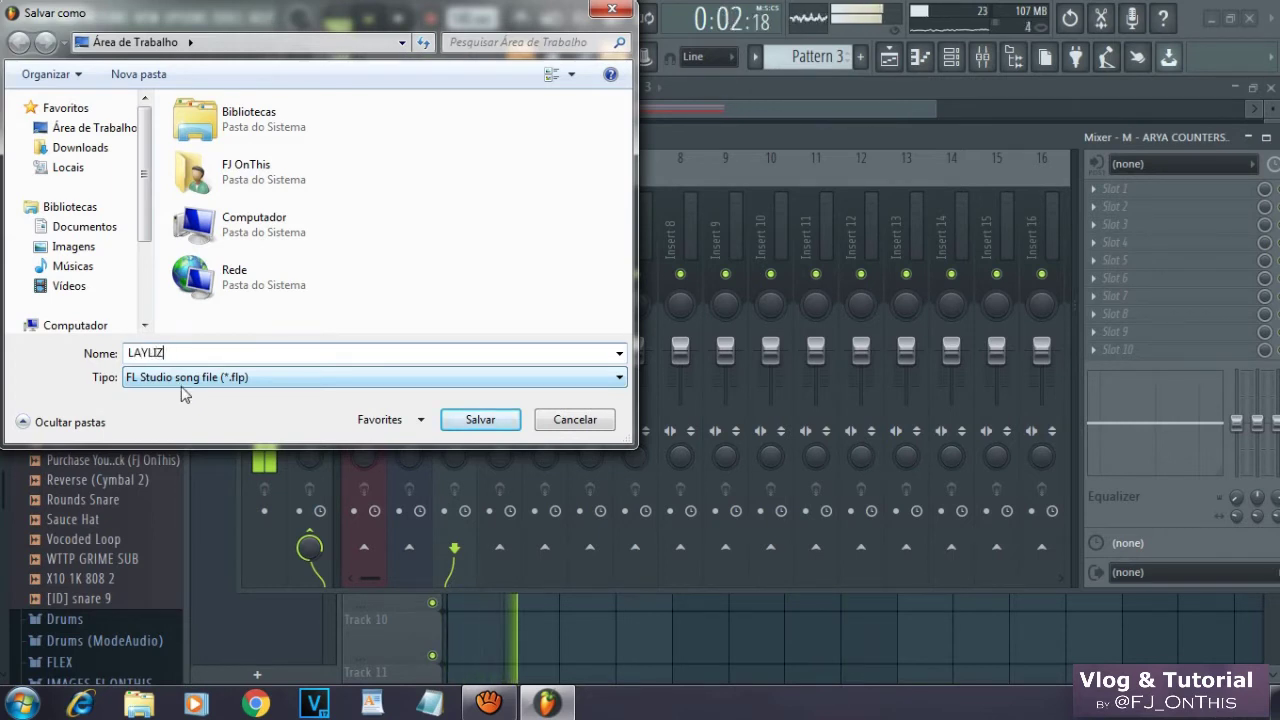
type("ZY Type ")
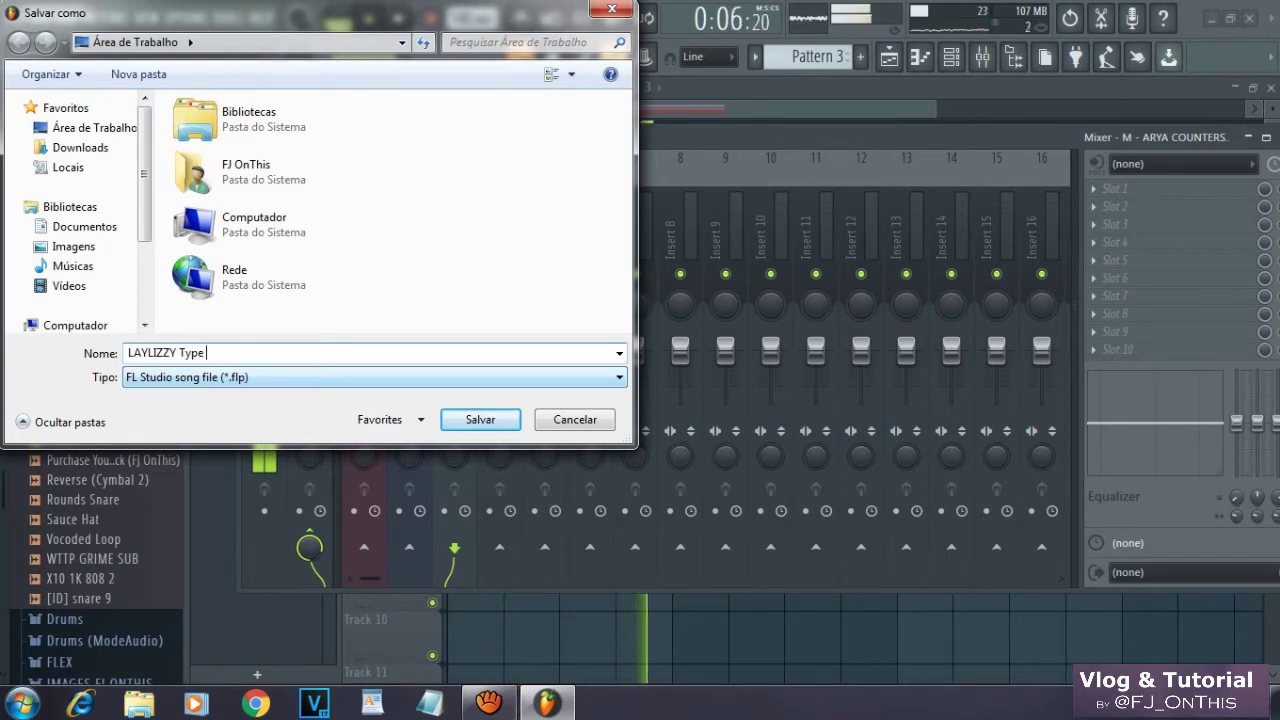
type("Drill Beat ")
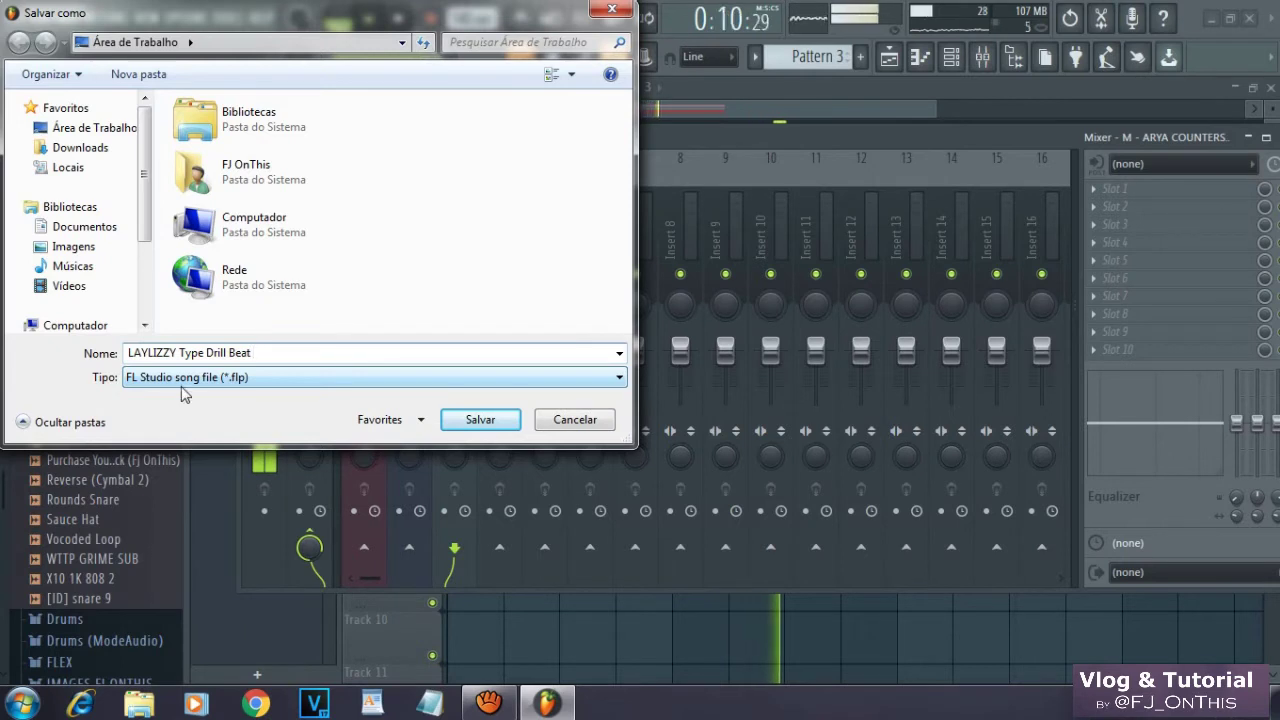
type("[Prod. FJ OnThis")
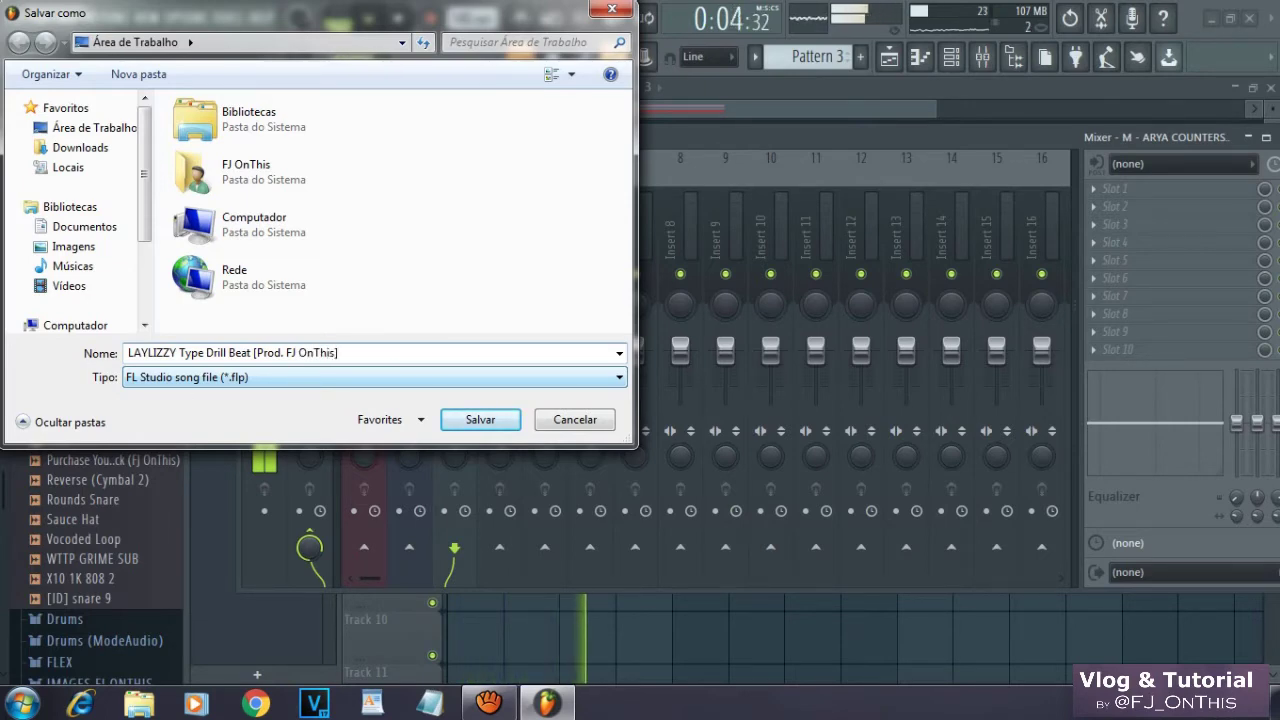
key("Return")
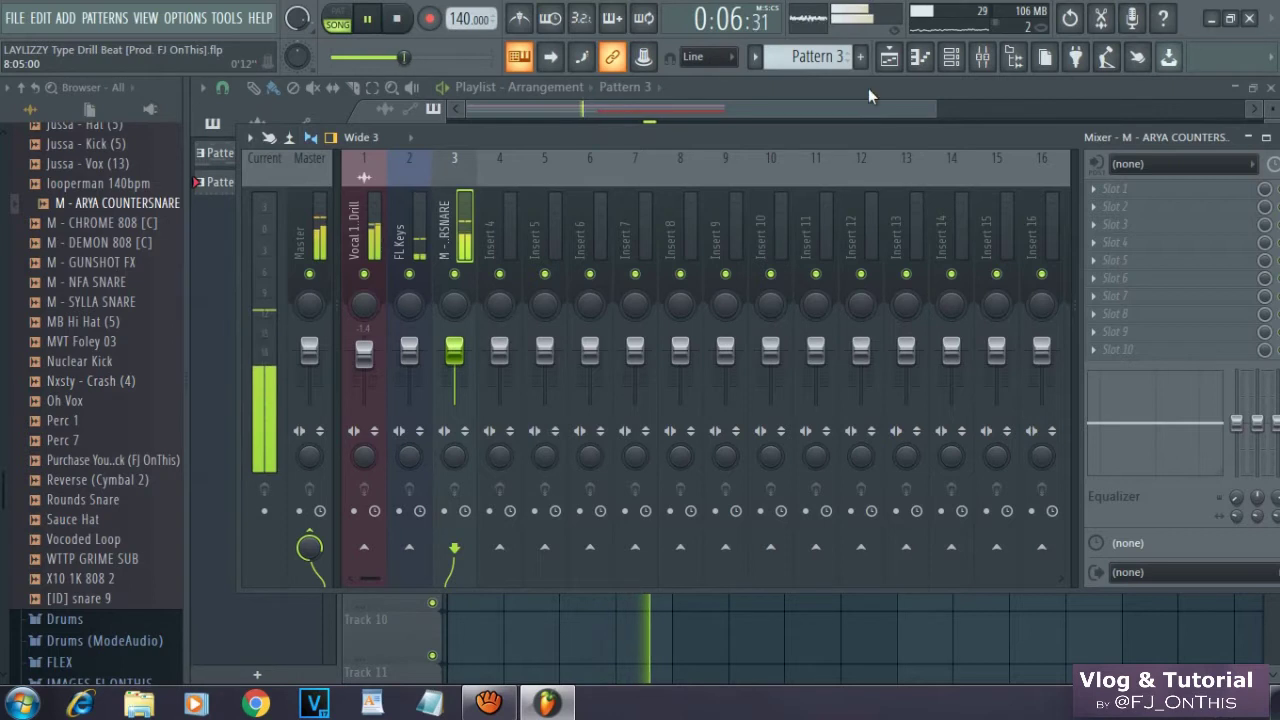
Create Pattern 4 with Jussa - Hat (5) on every step and place it at the start of track 4.
left_click(951, 57)
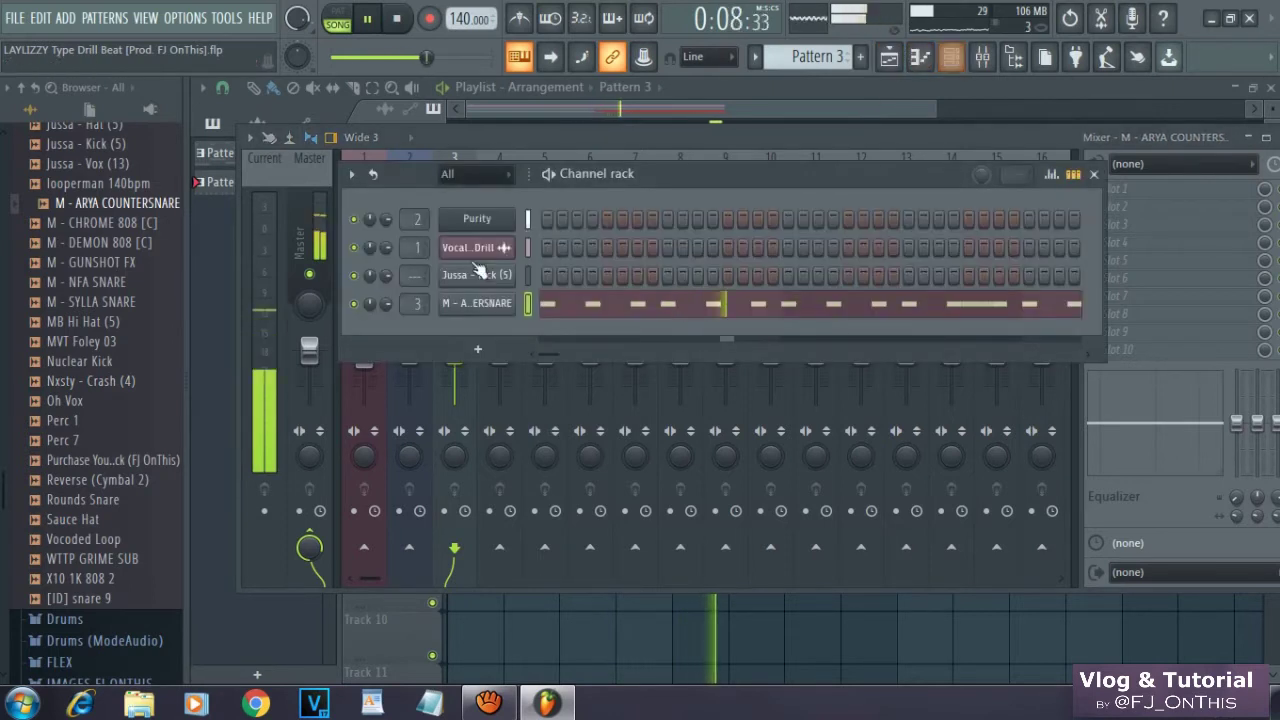
key("space")
left_click(85, 361)
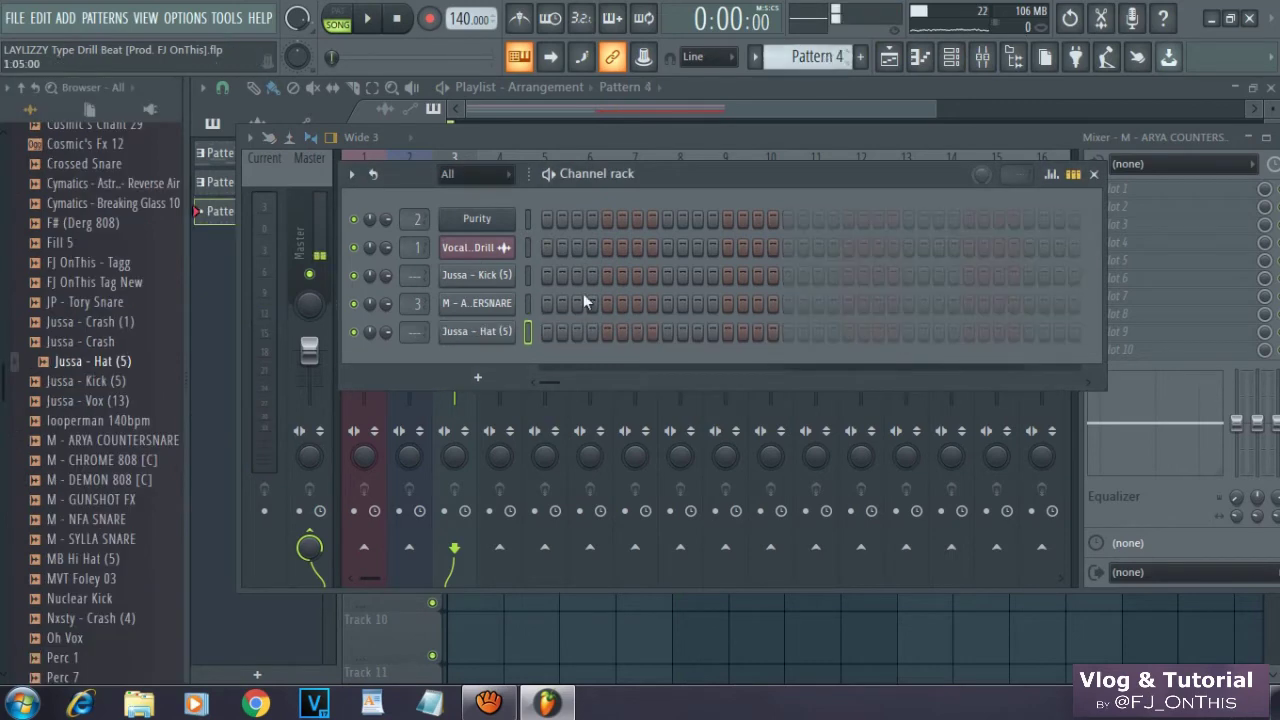
left_click_drag(826, 331, 1075, 331)
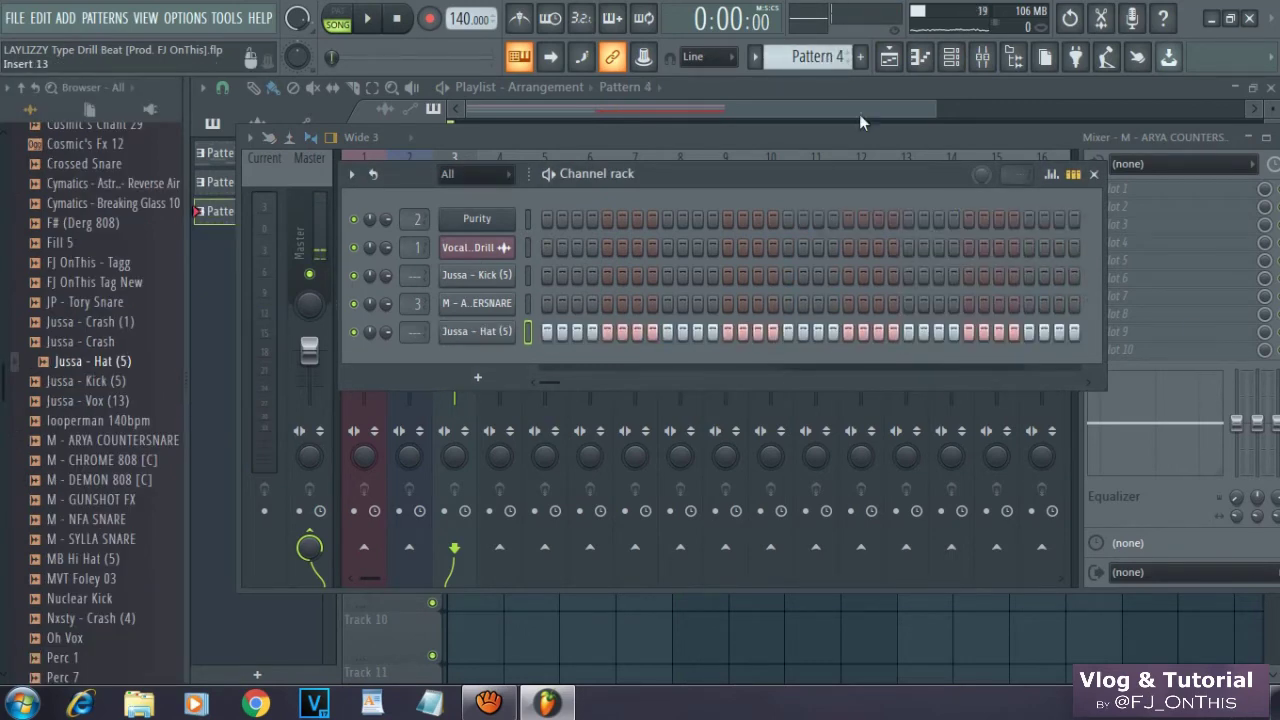
left_click(891, 57)
left_click(477, 331)
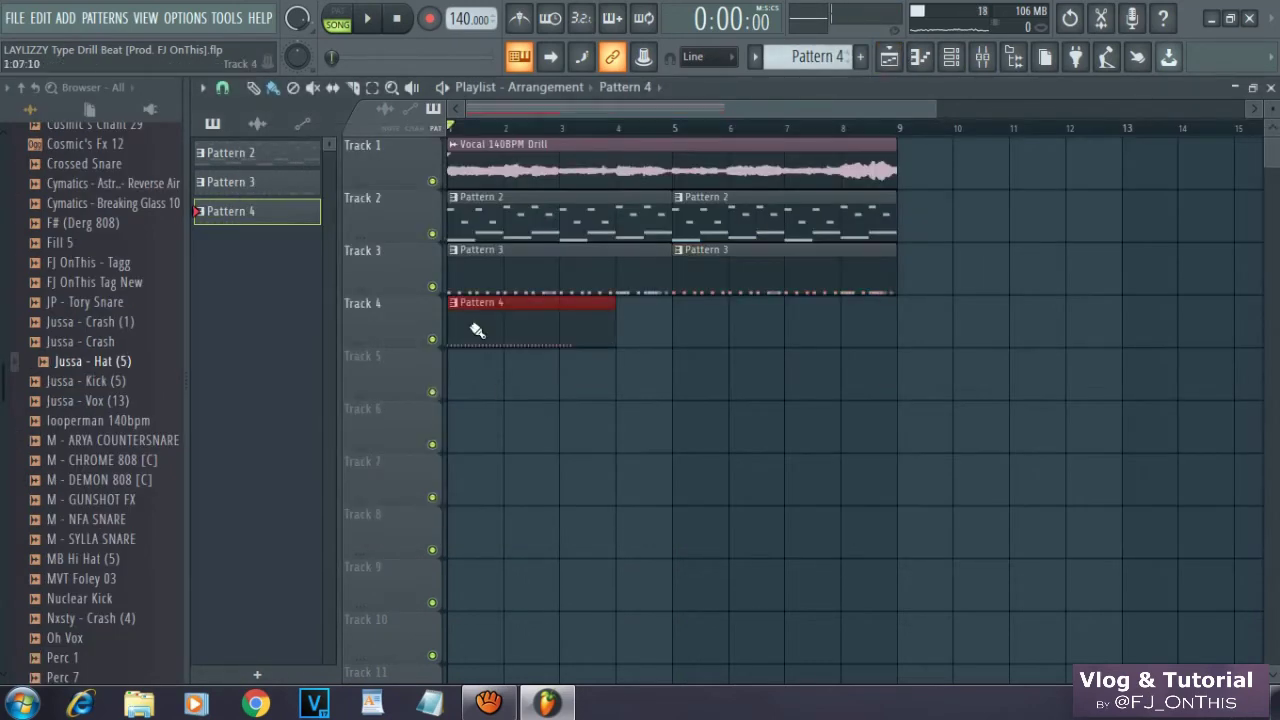
Open the hat notes of Pattern 4 in an enlarged note grid and delete the notes past bar 2.
double_click(580, 331)
left_click_drag(440, 427, 432, 618)
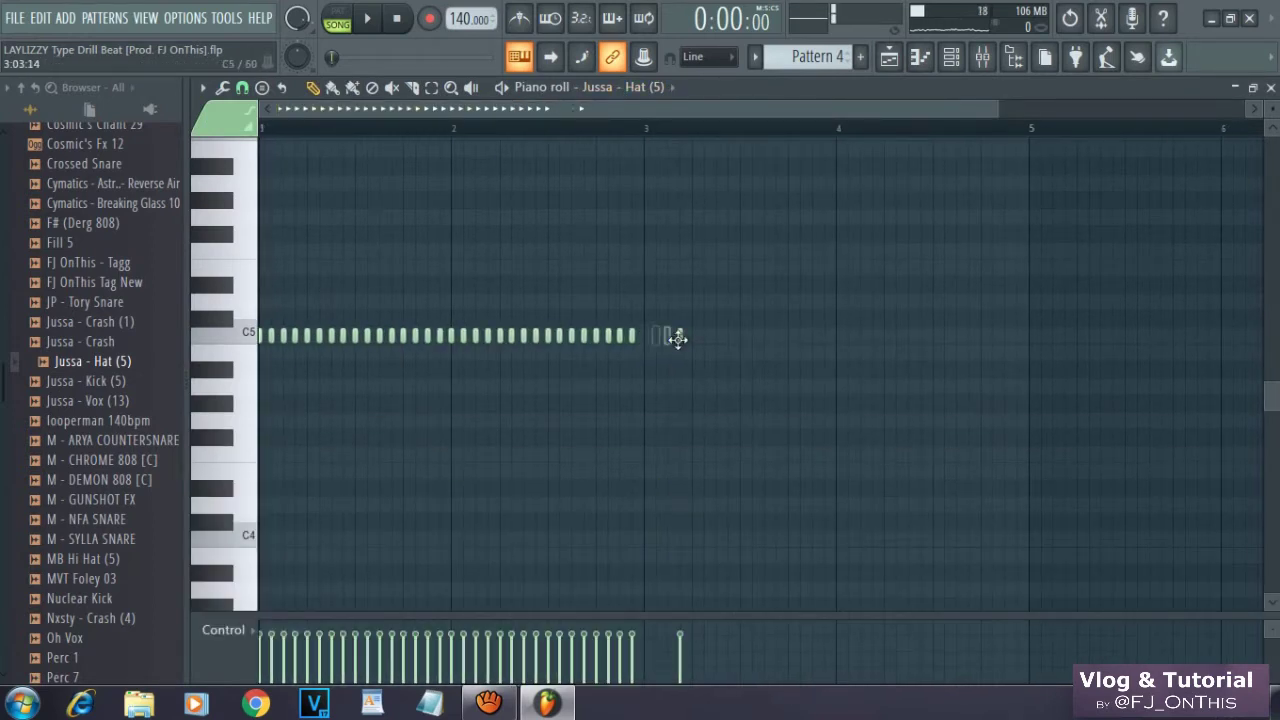
right_click(656, 337)
right_click(668, 336)
right_click(680, 335)
Lengthen all hat notes to full steps and duplicate them into bars 3 and 4, listening to the pattern.
key("ctrl+a")
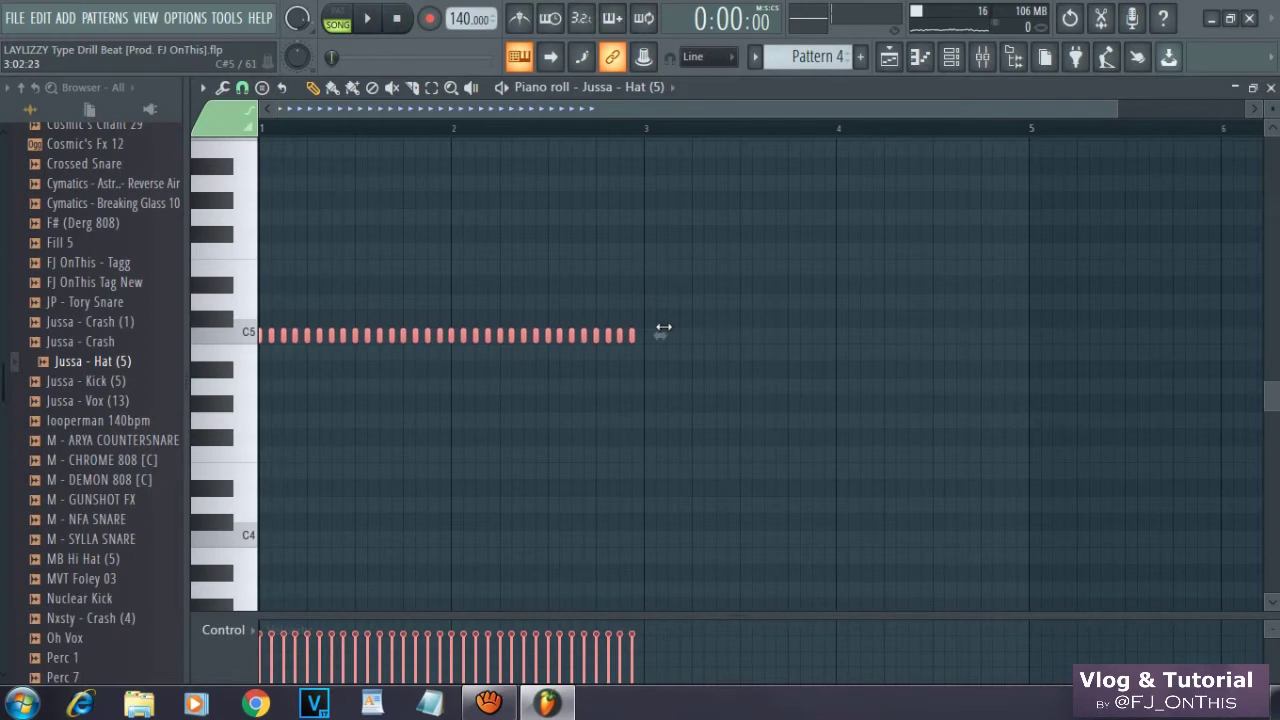
left_click_drag(634, 337, 646, 340)
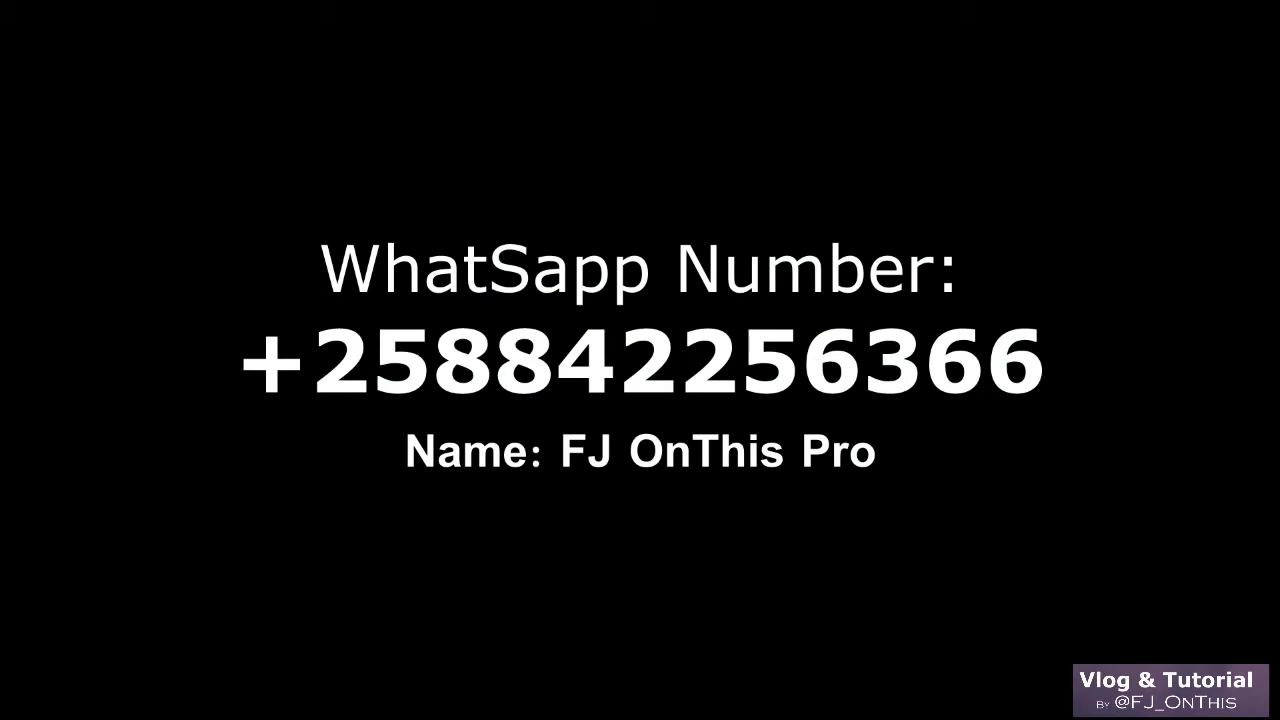
left_click(367, 19)
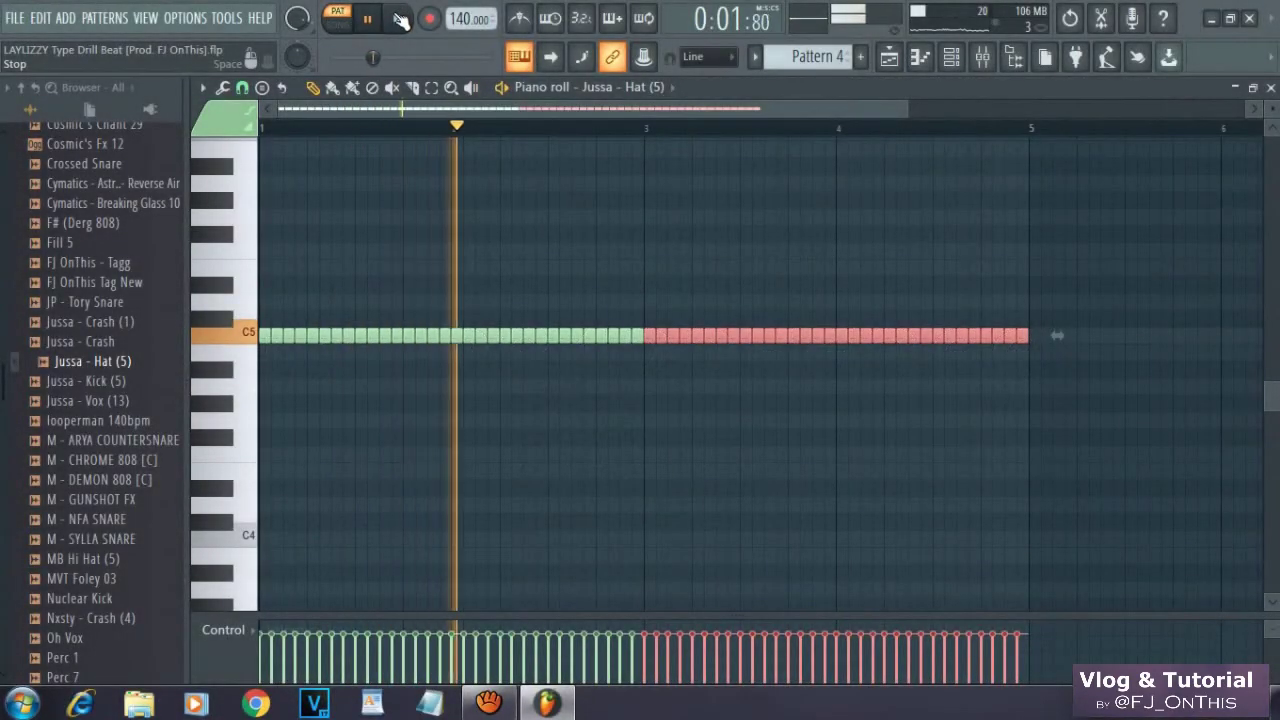
left_click(398, 19)
Route the Jussa - Hat (5) channel to mixer insert 4 and save the project.
left_click(997, 57)
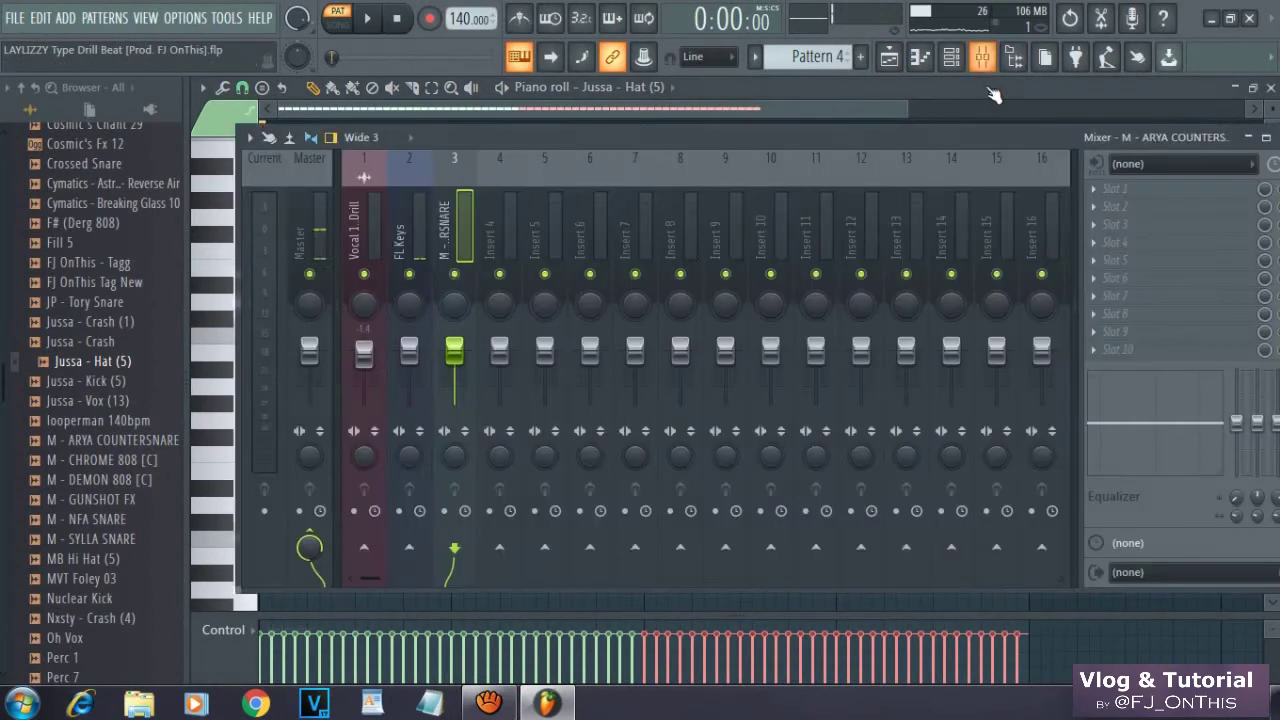
right_click(512, 225)
mouse_move(573, 349)
left_click(760, 347)
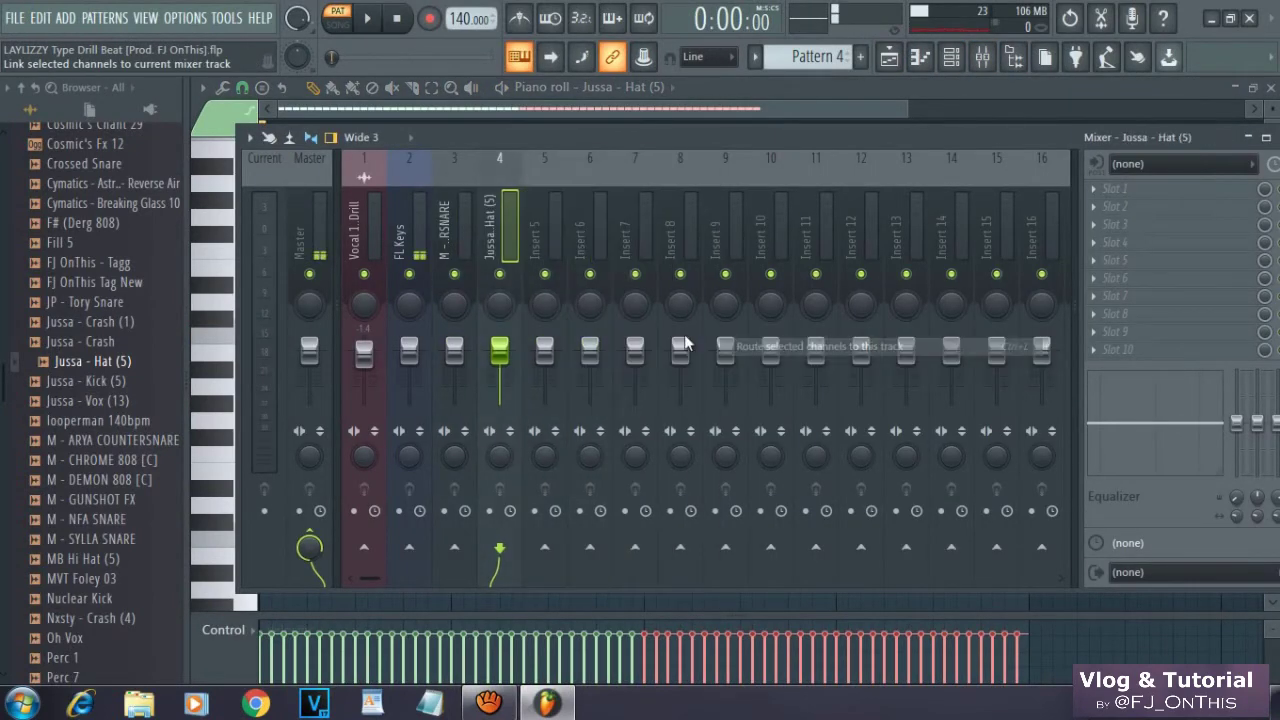
left_click(22, 18)
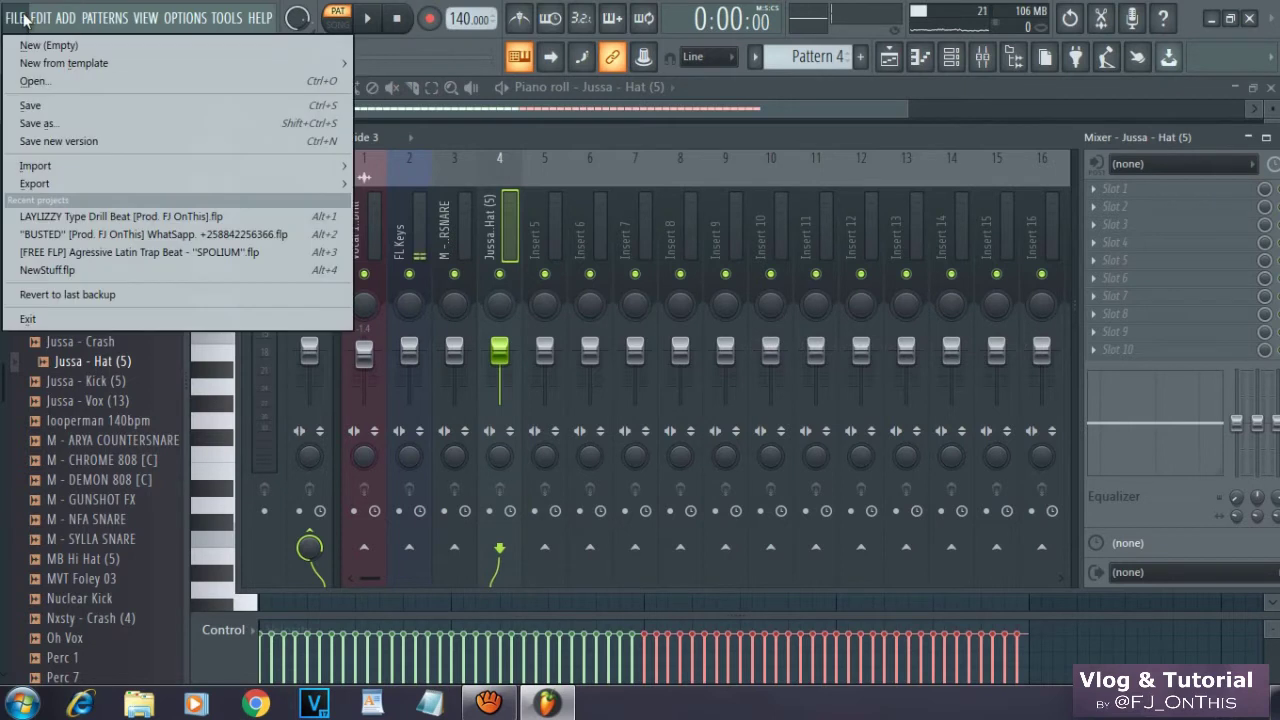
left_click(25, 106)
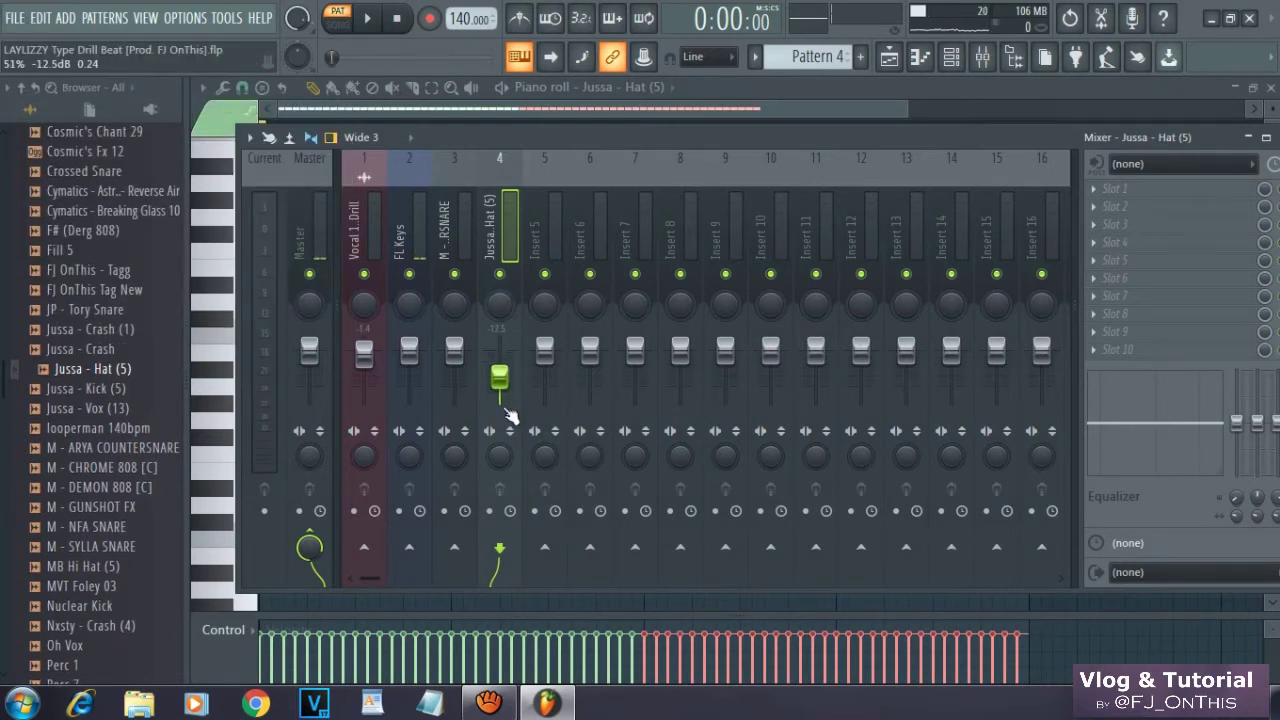
Lower the hat's mixer fader to balance it against the song and place a second Pattern 4 clip at bar 5 on track 4.
left_click(368, 19)
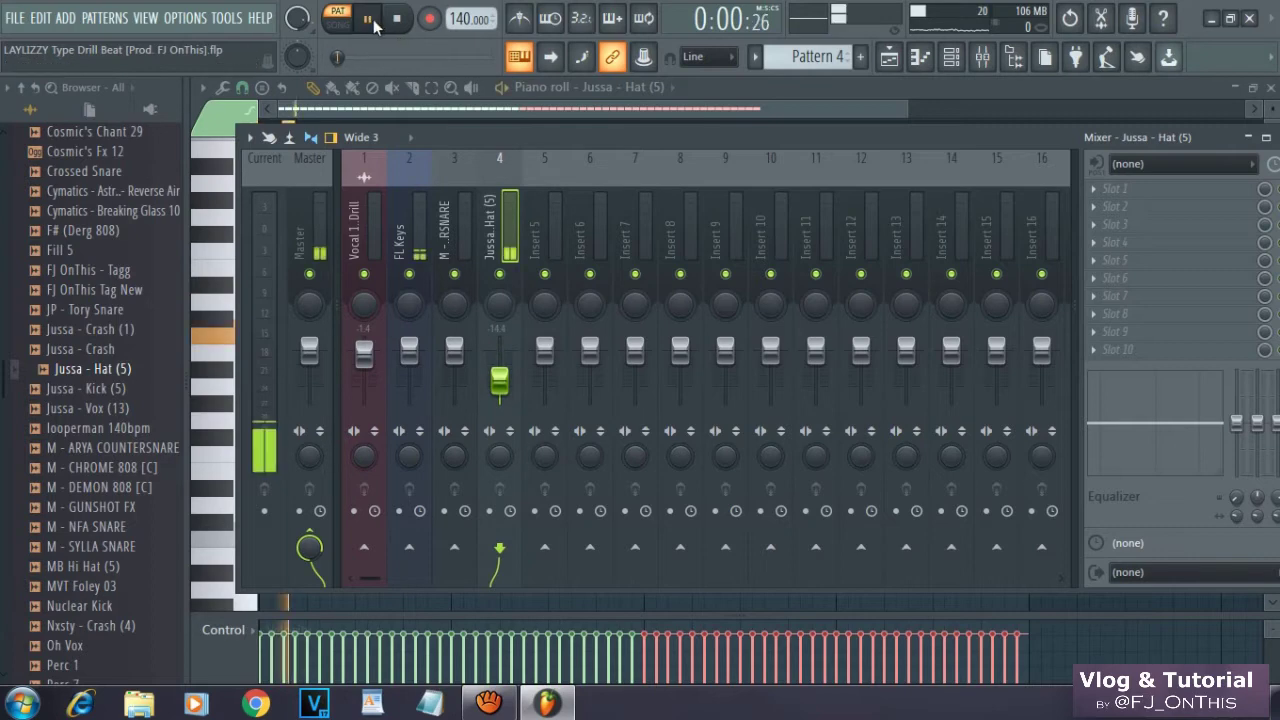
left_click(395, 19)
key("F5")
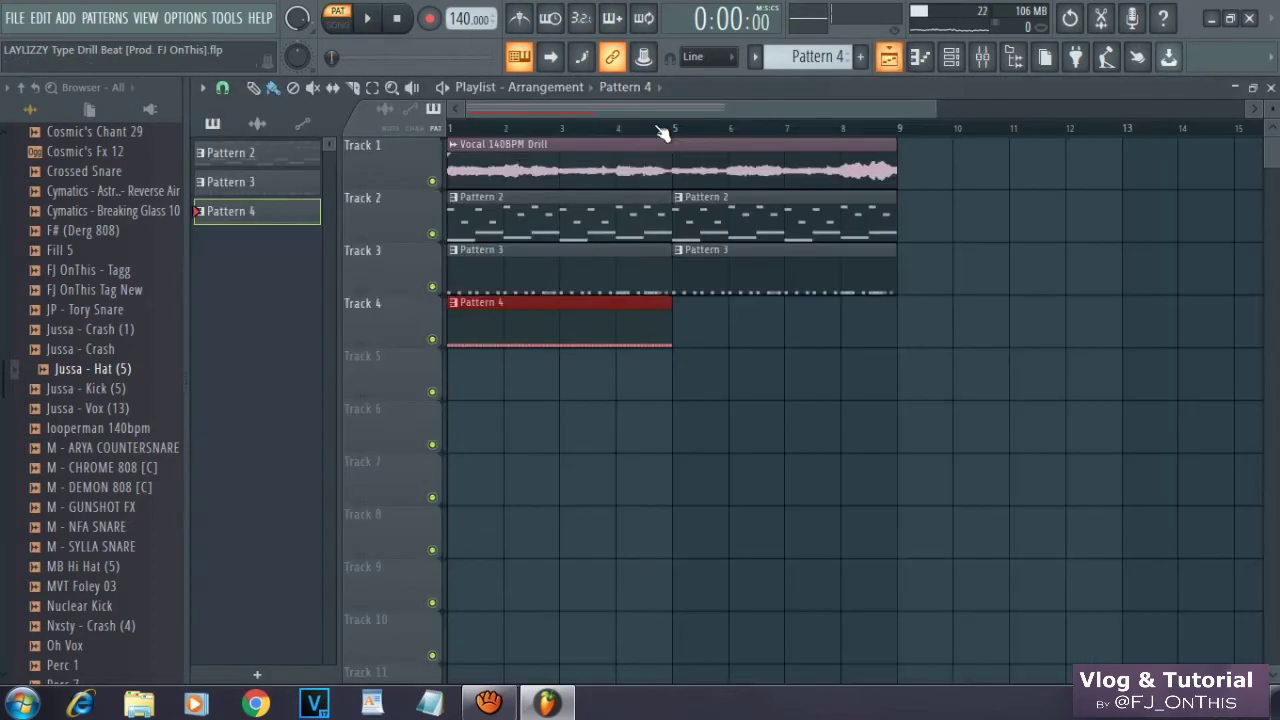
key("space")
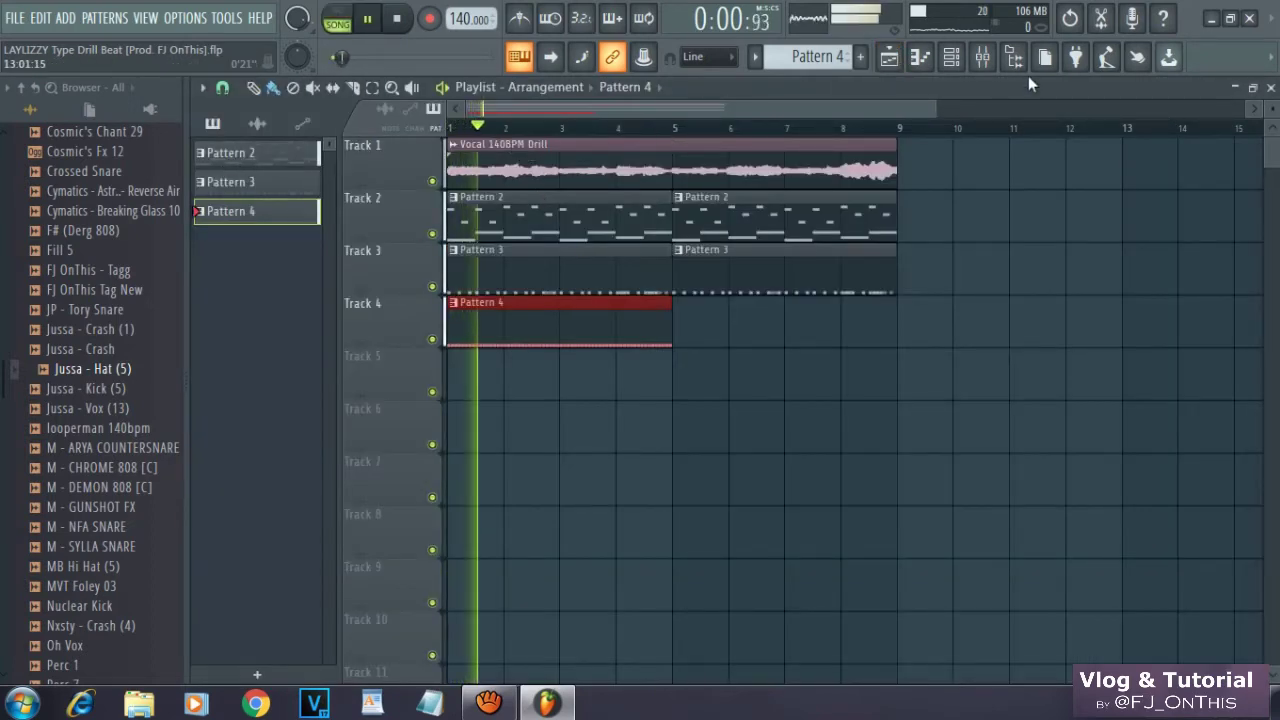
left_click(983, 57)
left_click_drag(499, 376, 505, 392)
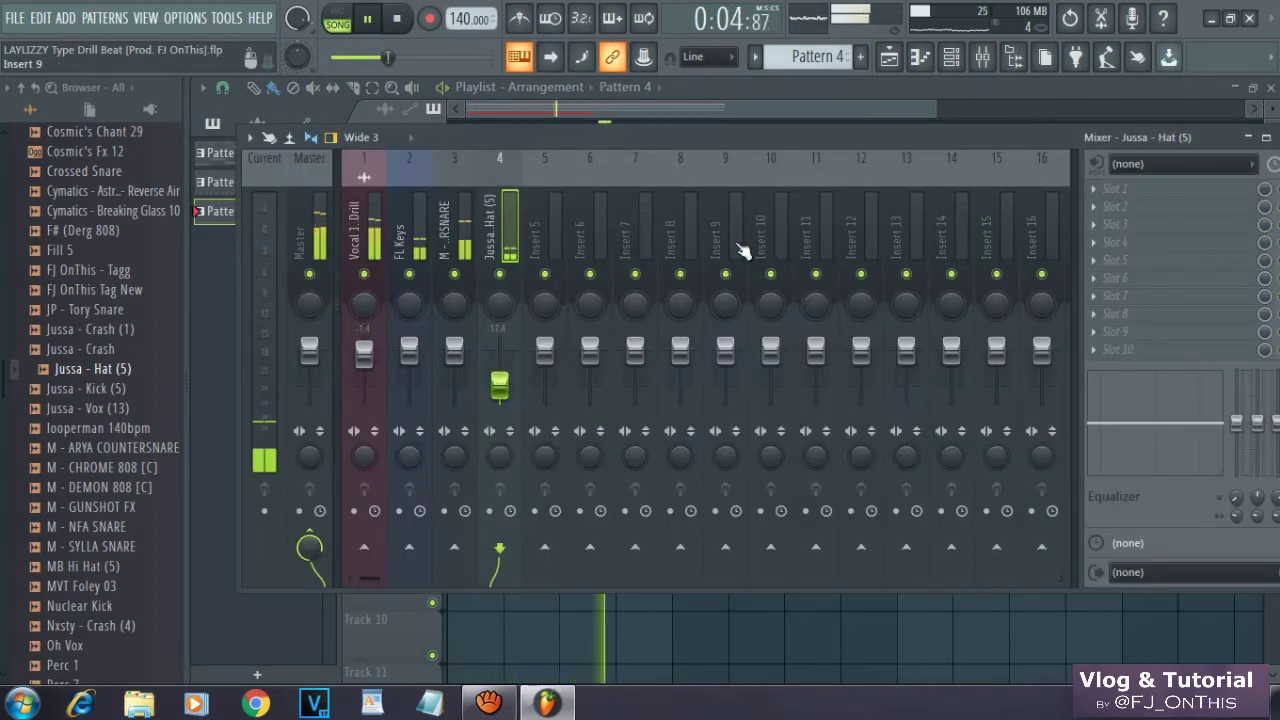
left_click(891, 66)
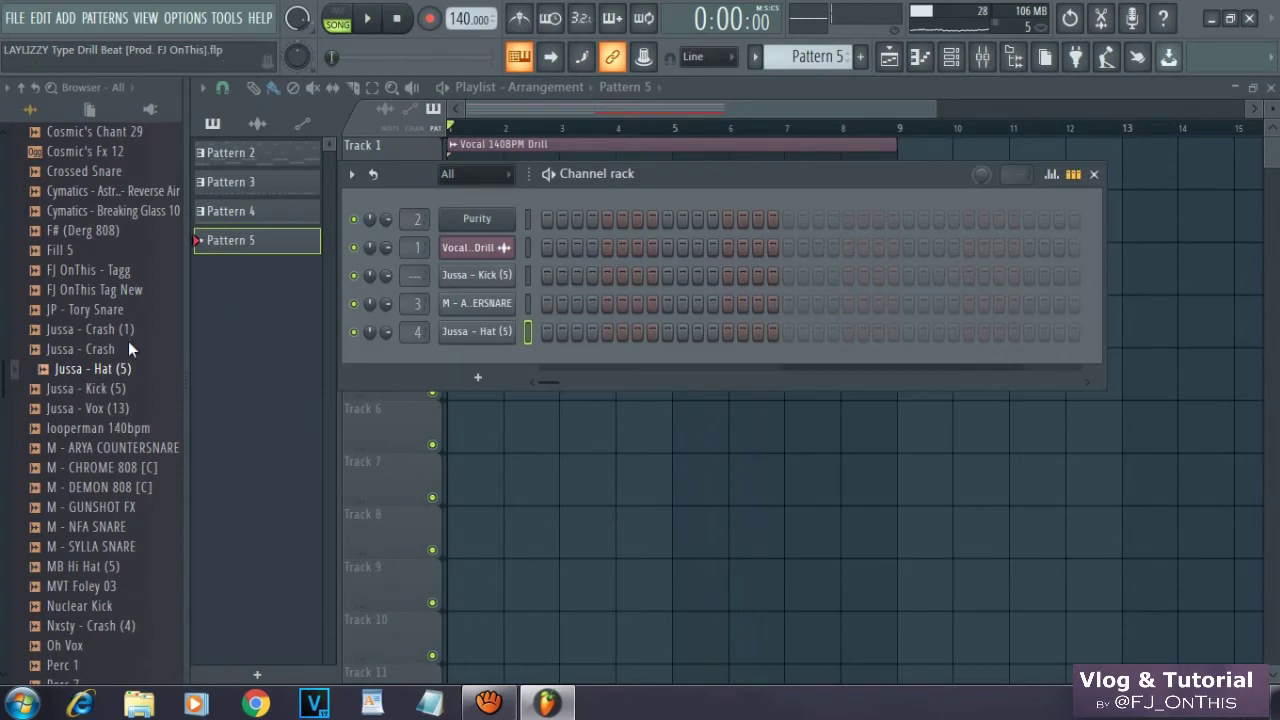
Add M - NFA SNARE to Pattern 5 with a hit on step 9 and place the pattern at the start of track 5.
left_click(104, 310)
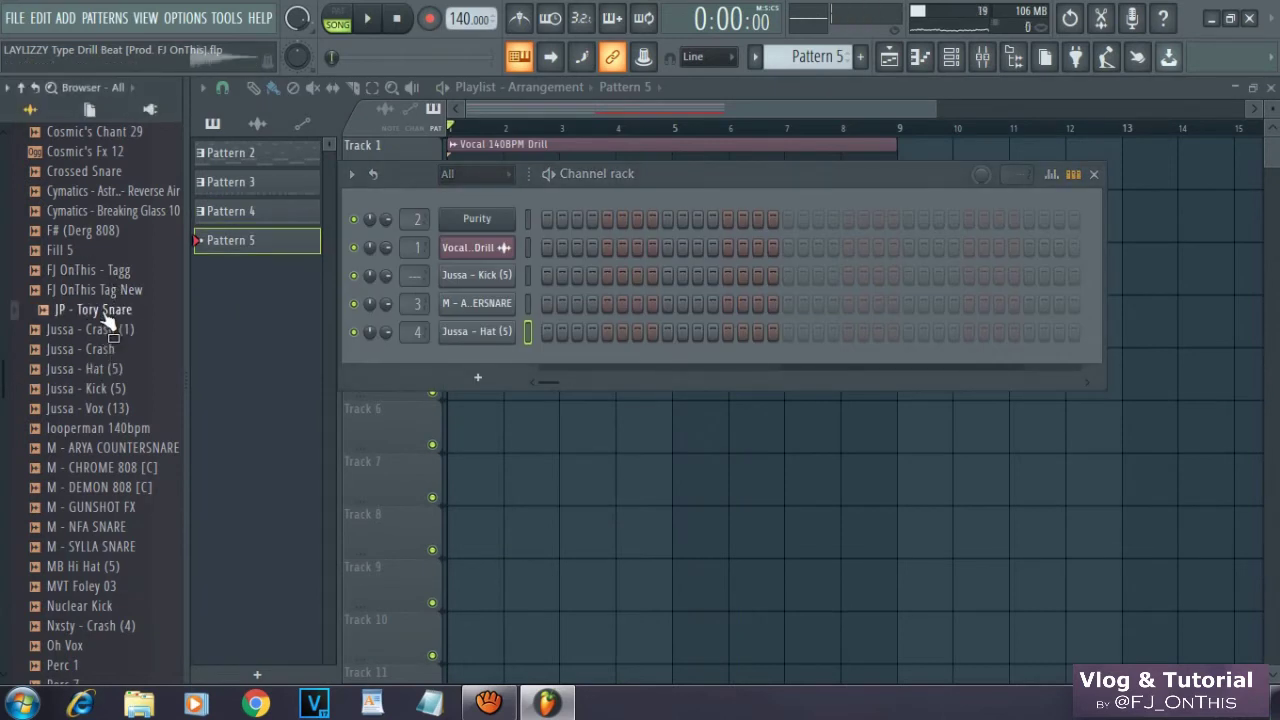
left_click_drag(100, 333, 670, 366)
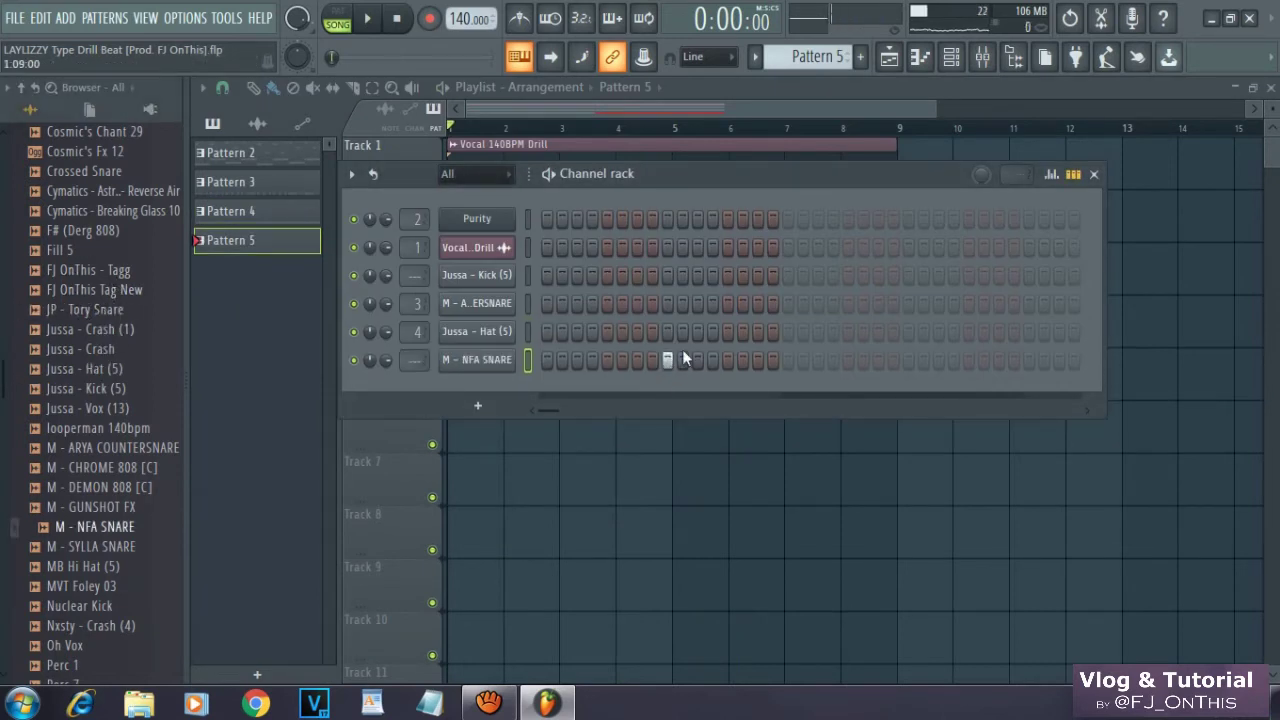
left_click(886, 58)
left_click(473, 372)
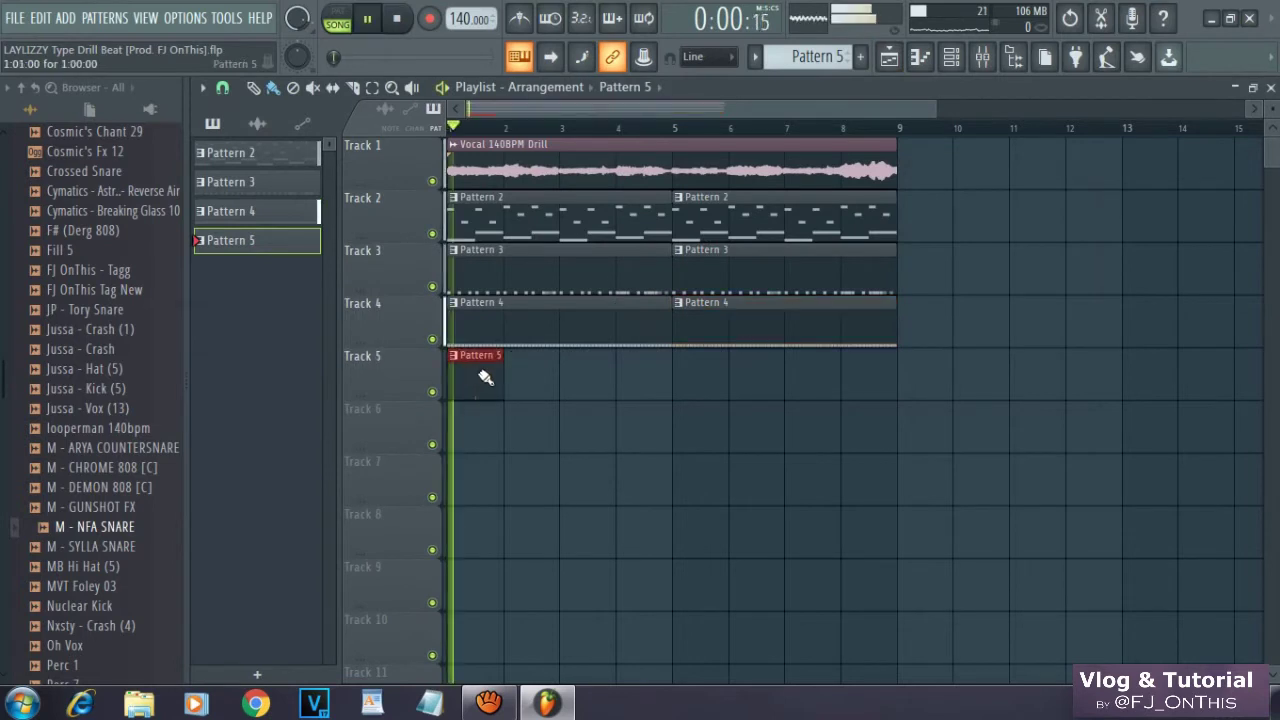
Add C5 snare hits to Pattern 5 on step 13 of bars 2 and 4 and steps 7 and 9 of bar 3.
double_click(484, 373)
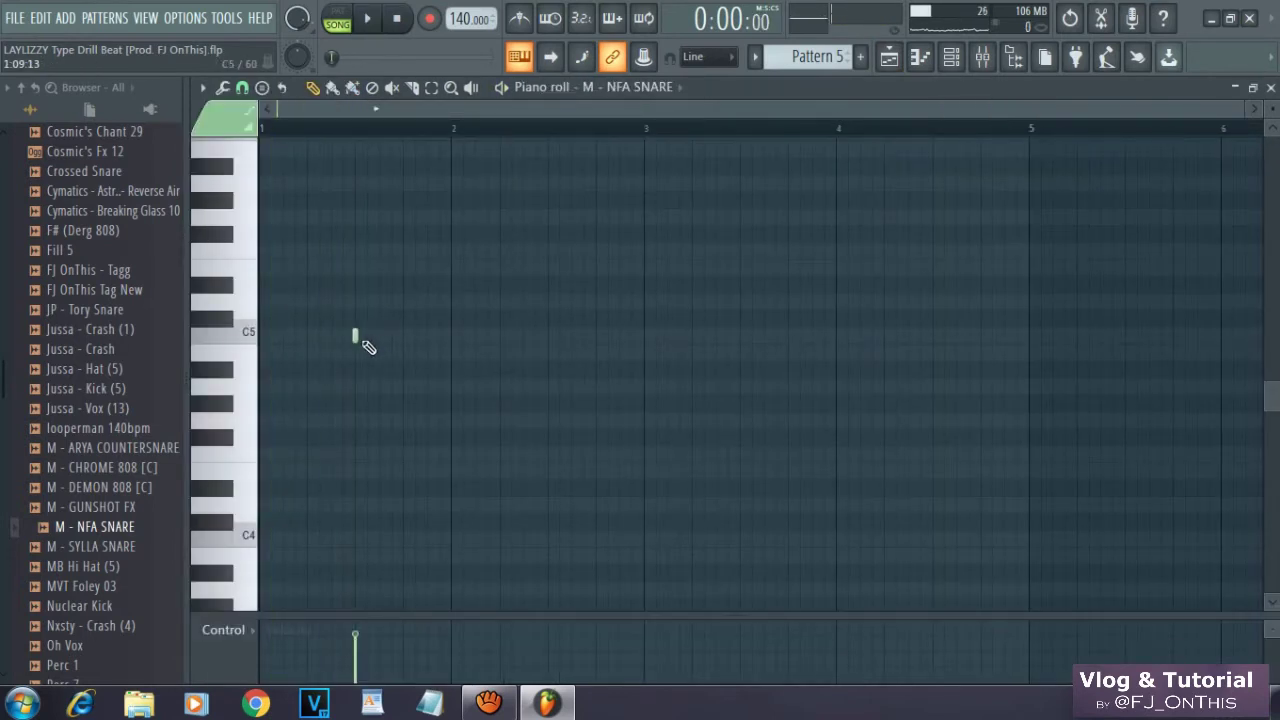
key("space")
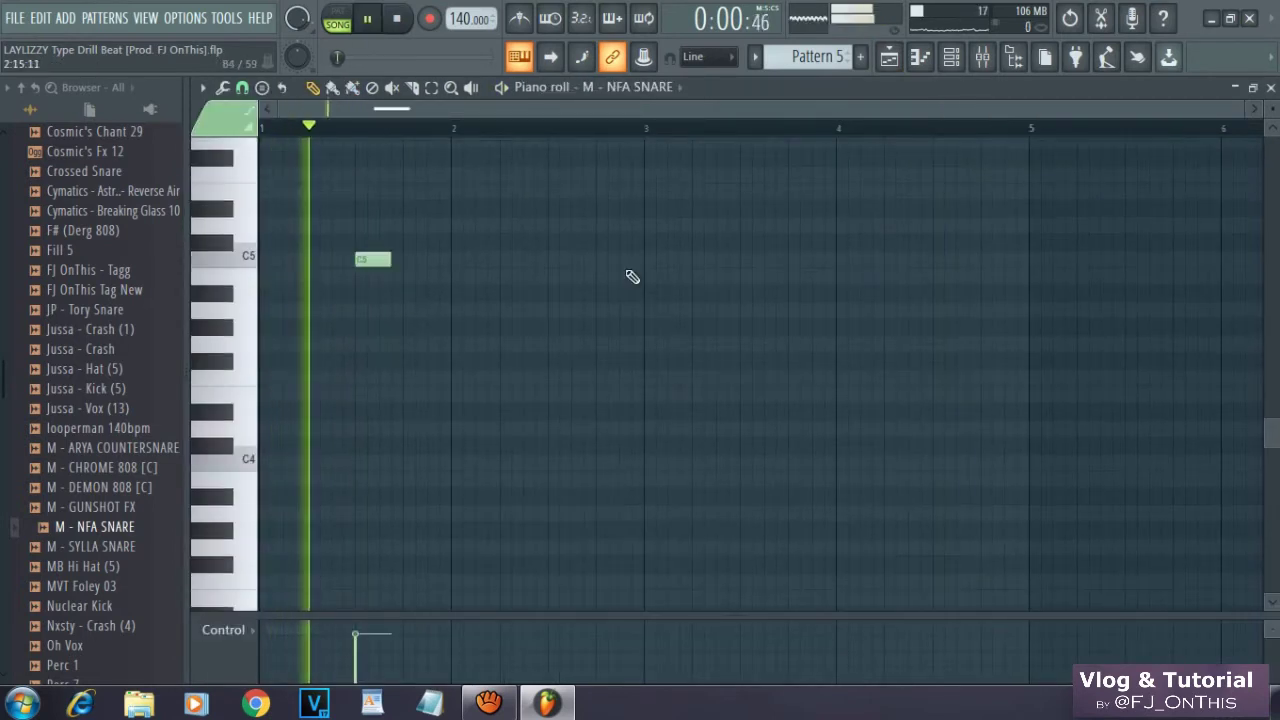
left_click(602, 336)
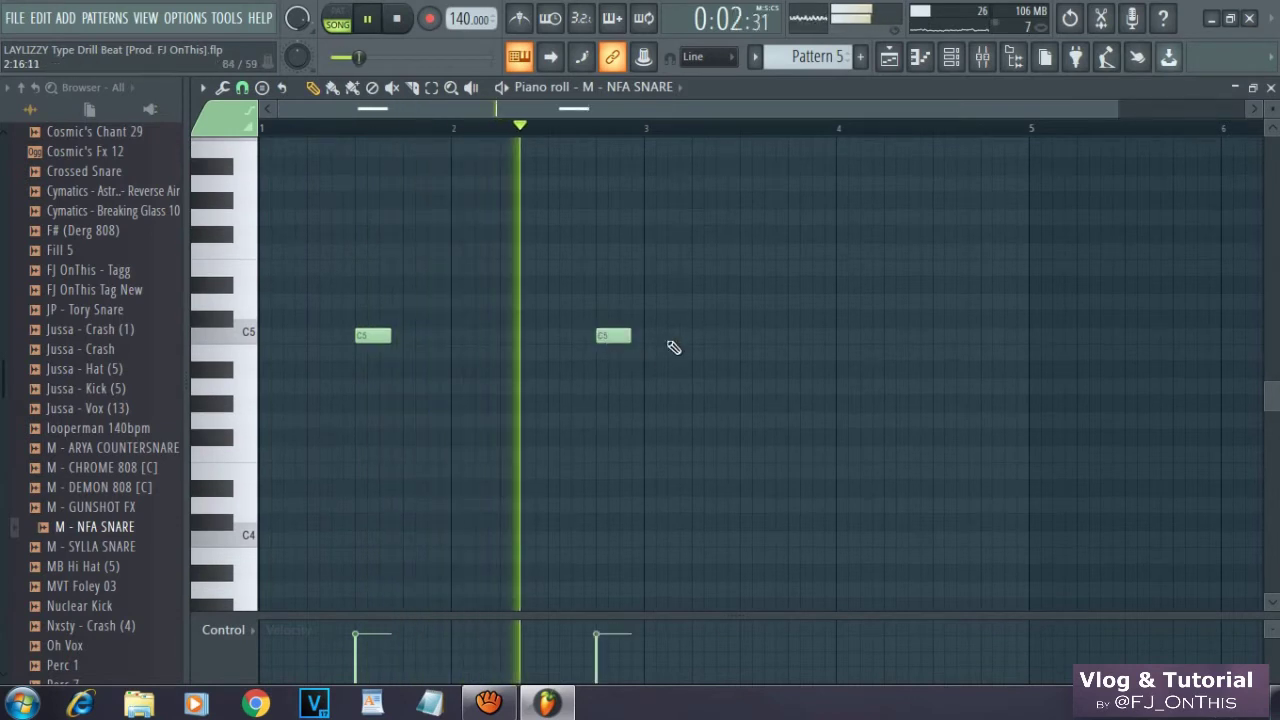
left_click(750, 336)
left_click(722, 337)
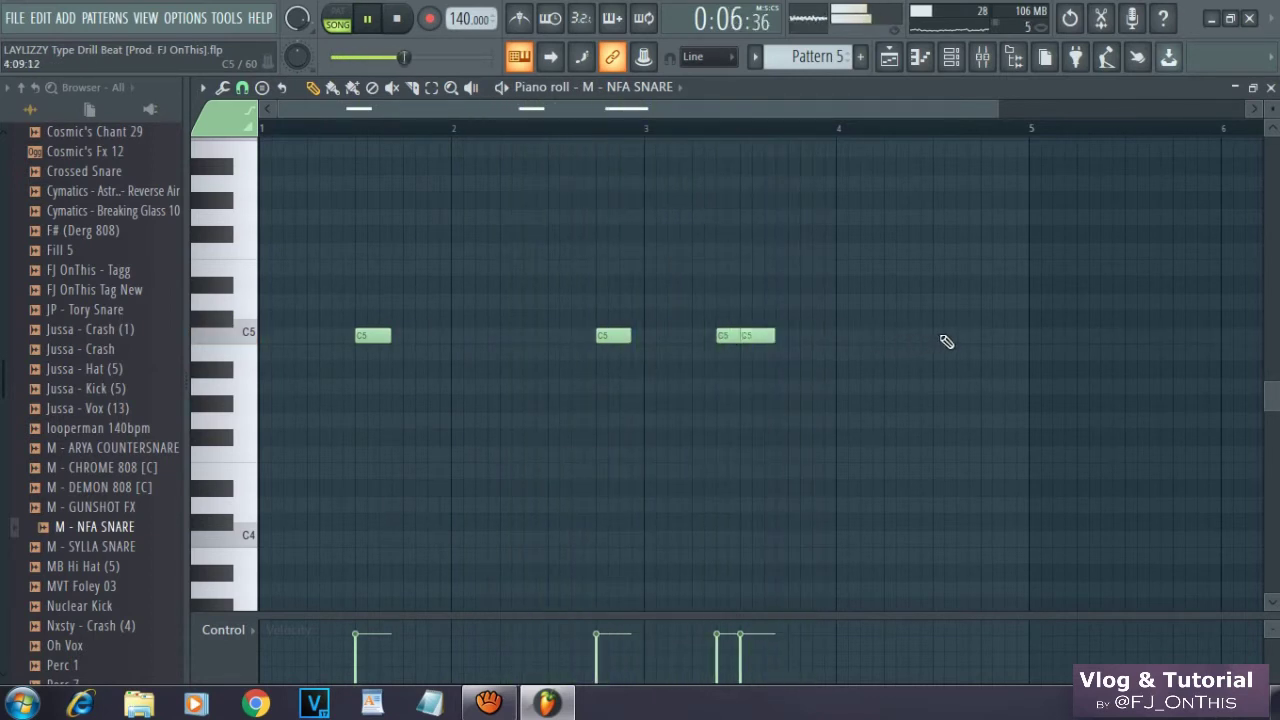
left_click(985, 337)
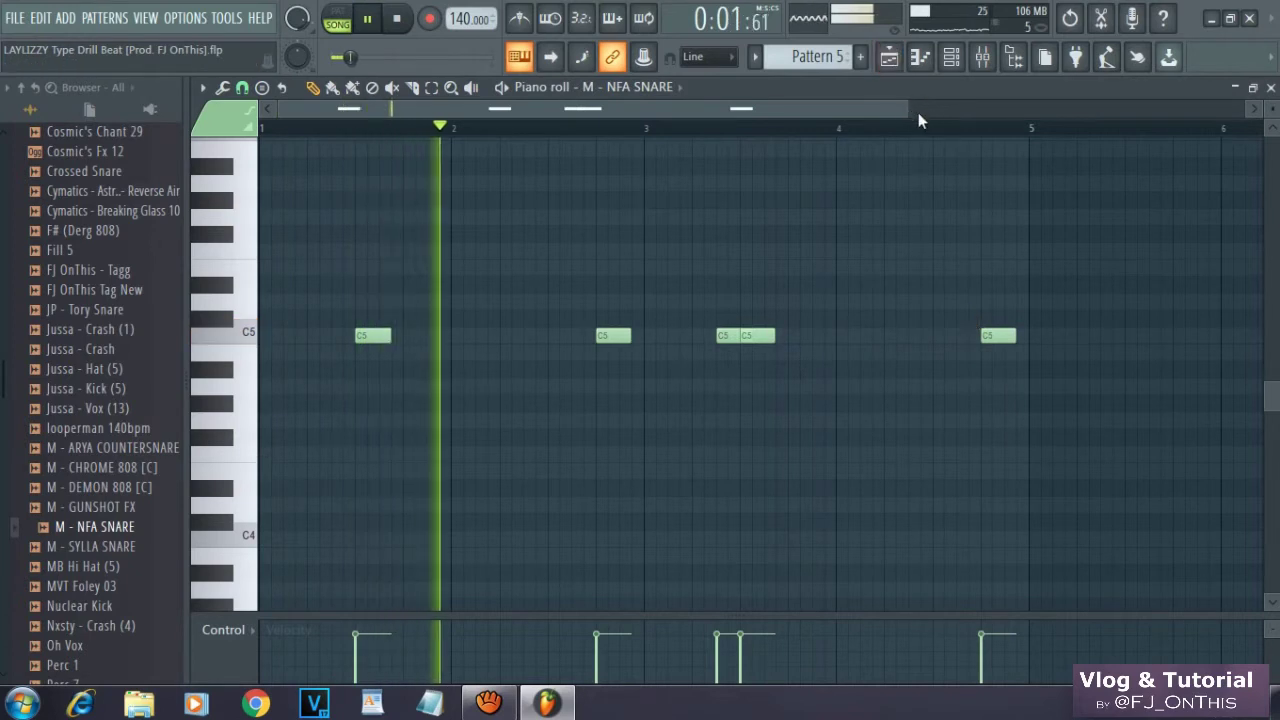
scroll(915, 118, "down", 2)
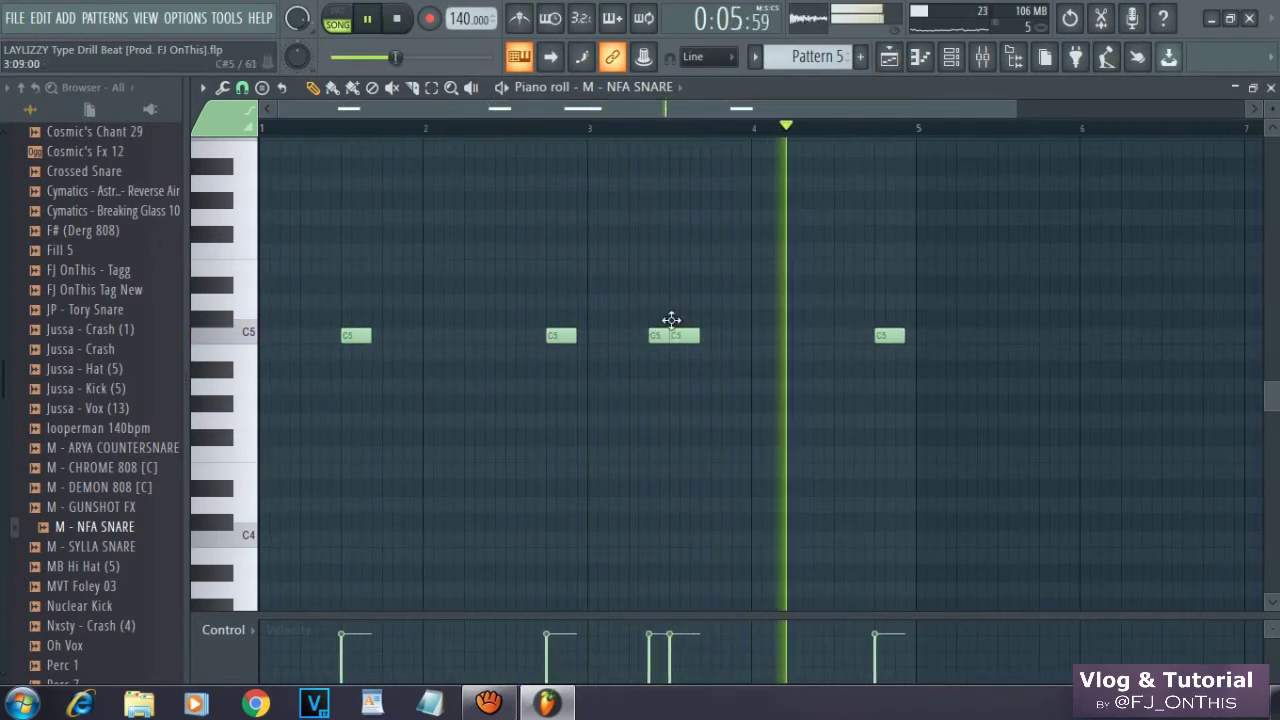
left_click(893, 60)
key("space")
key("space")
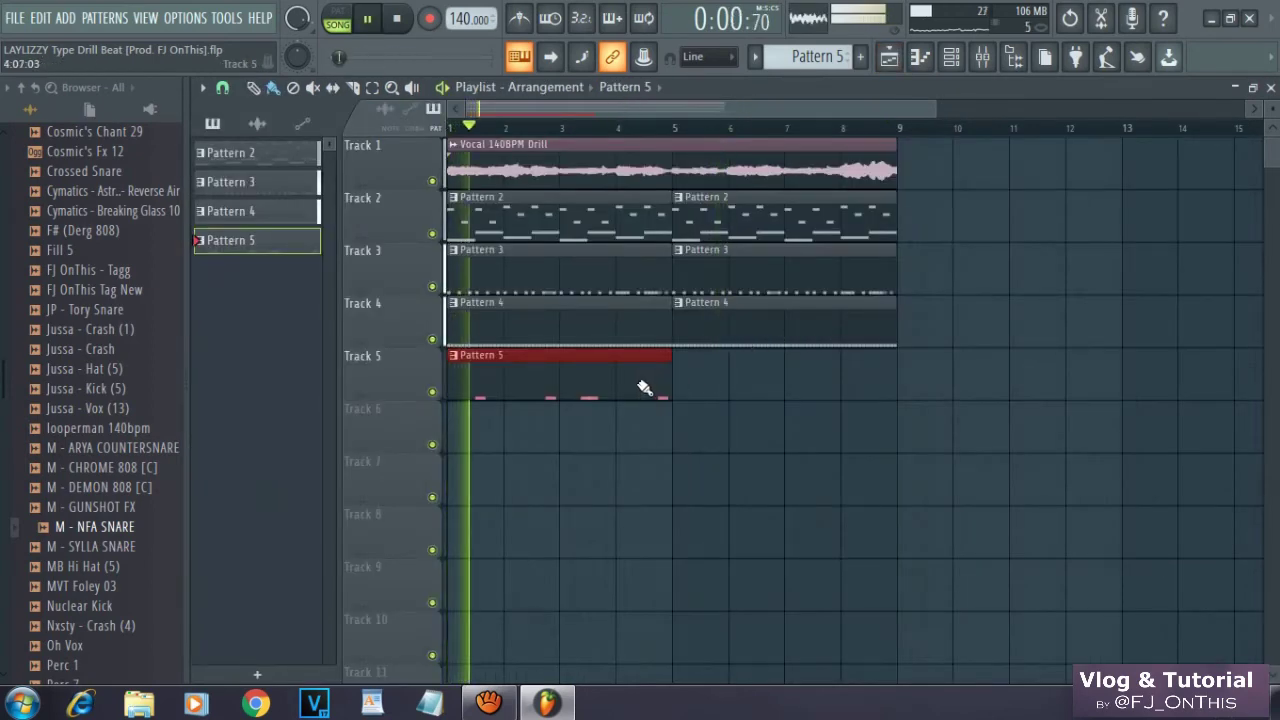
Duplicate the four bars of snare notes in Pattern 5 into bars 5 to 8.
double_click(641, 382)
left_click_drag(645, 111, 434, 400)
key("ctrl+a")
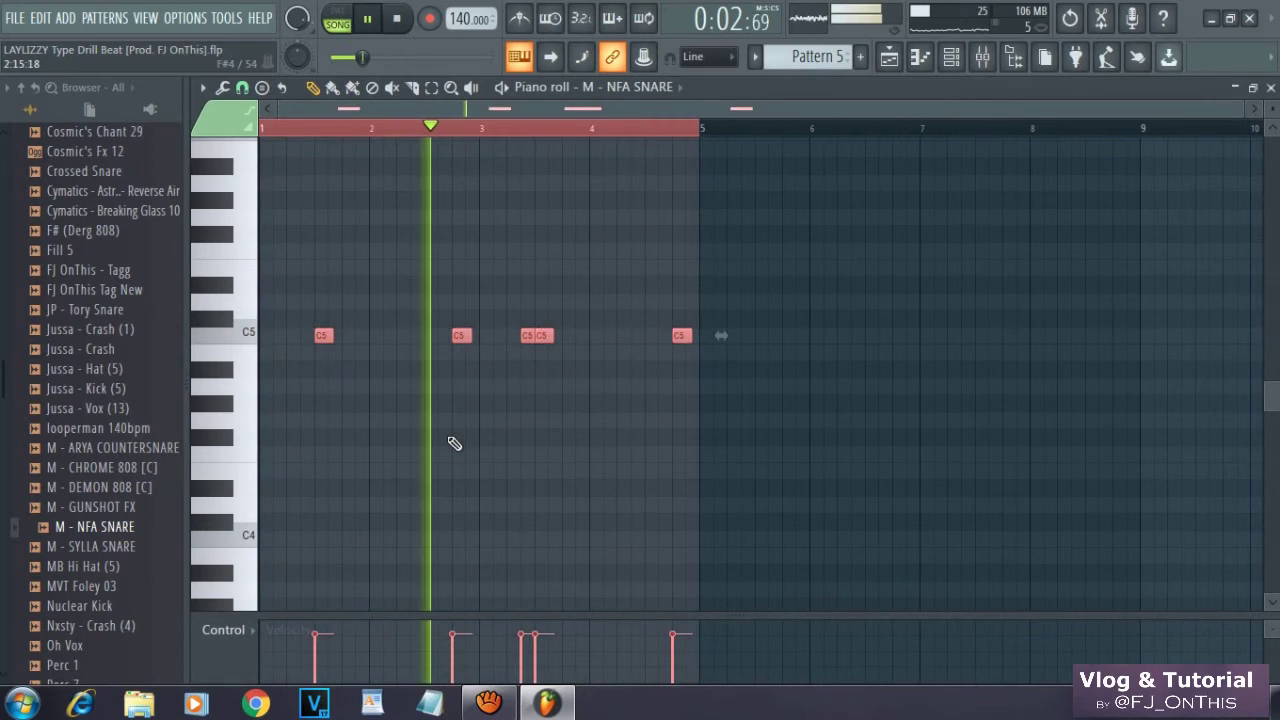
left_click_drag(327, 340, 763, 366)
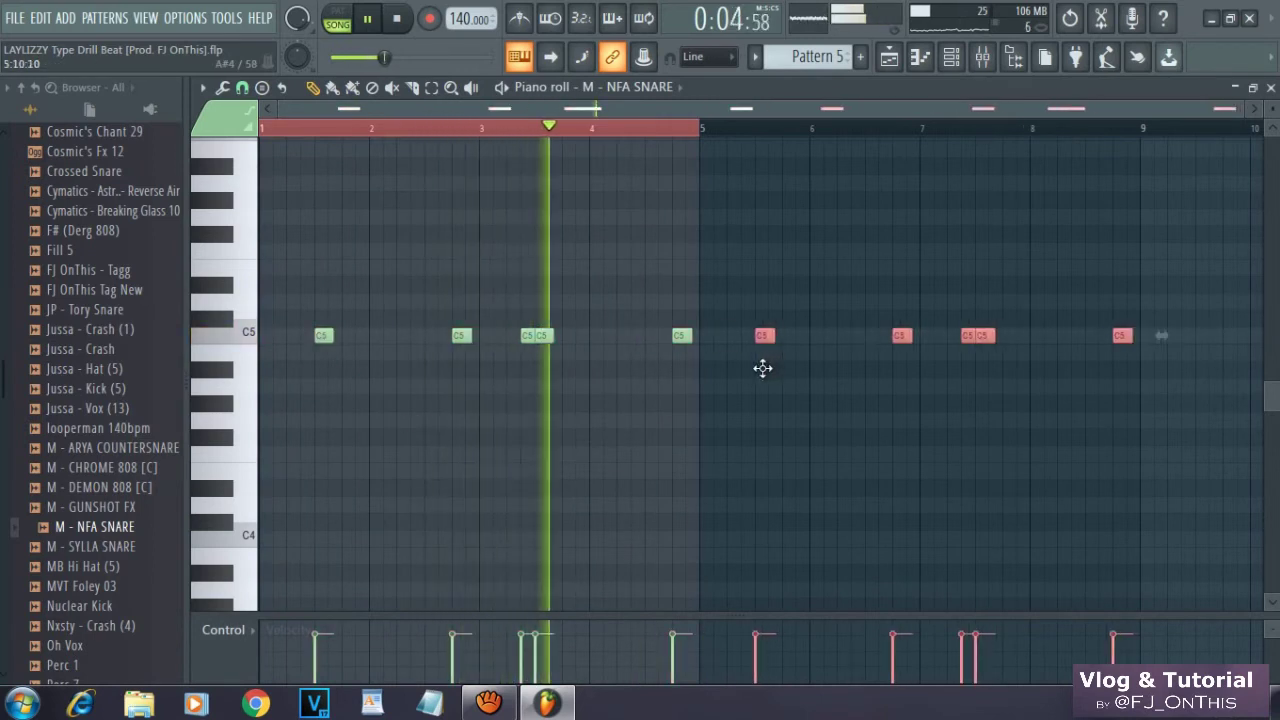
Add an extra C5 snare hit on beat 2 of bar 6 and two short hits around beat 2 of bar 8.
left_click_drag(690, 108, 776, 112)
left_click(846, 422, "ctrl")
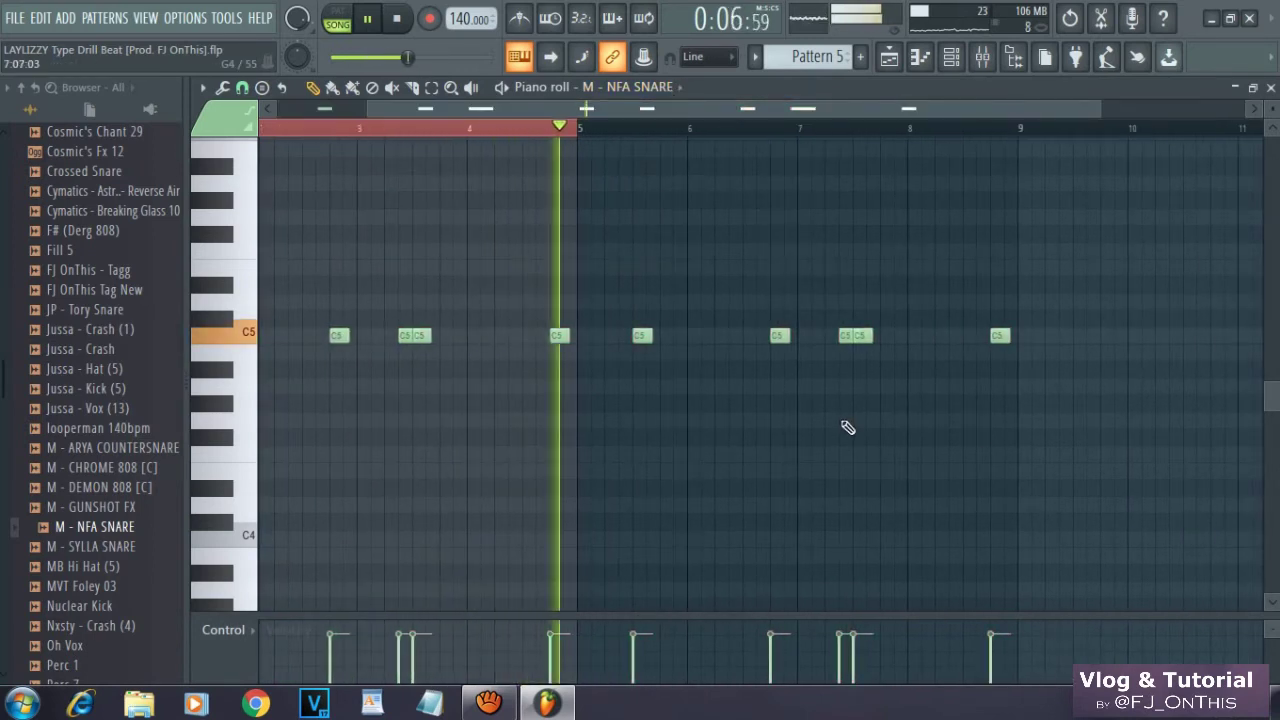
left_click(724, 336)
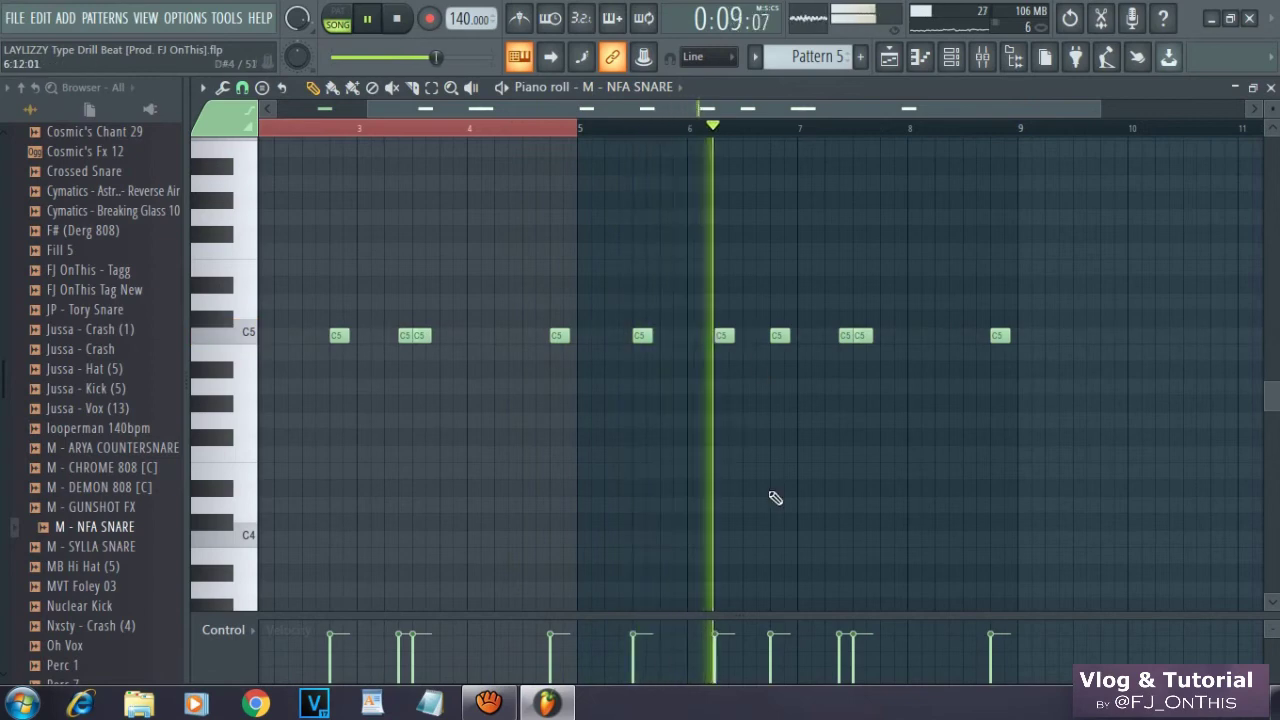
left_click(943, 336)
left_click(950, 336)
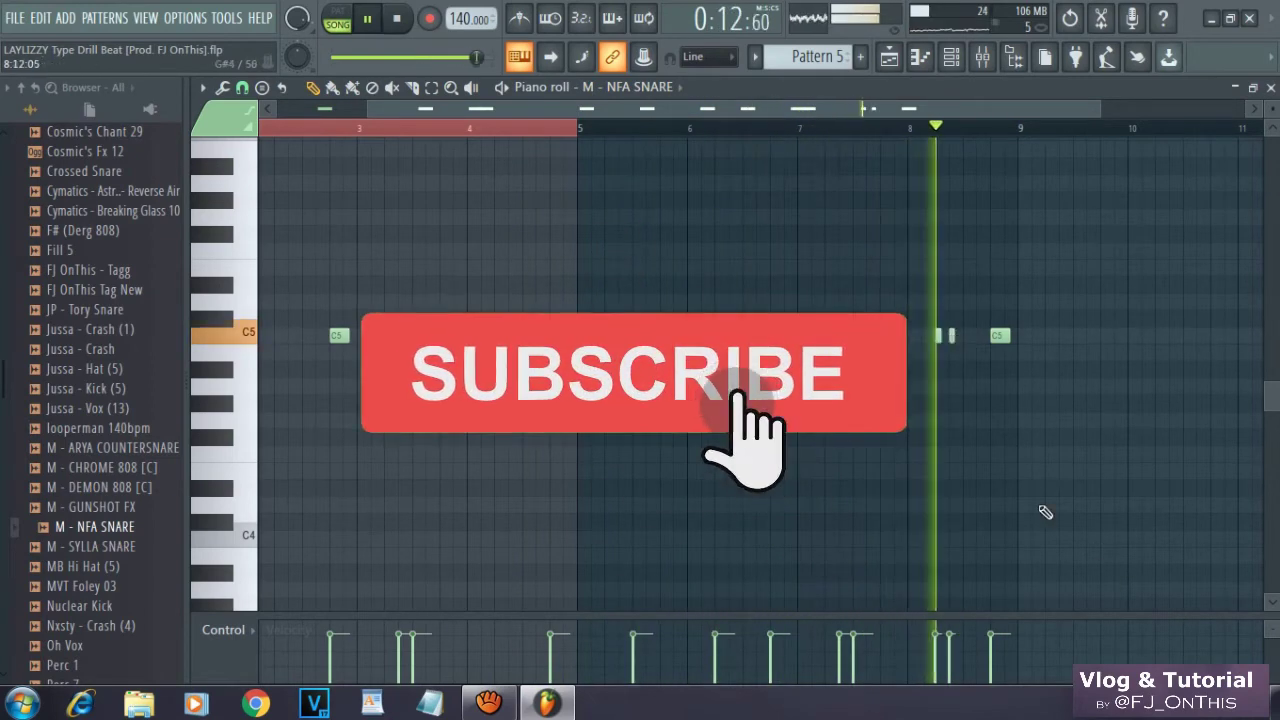
Return to the playlist, stop playback and save the project.
left_click(889, 57)
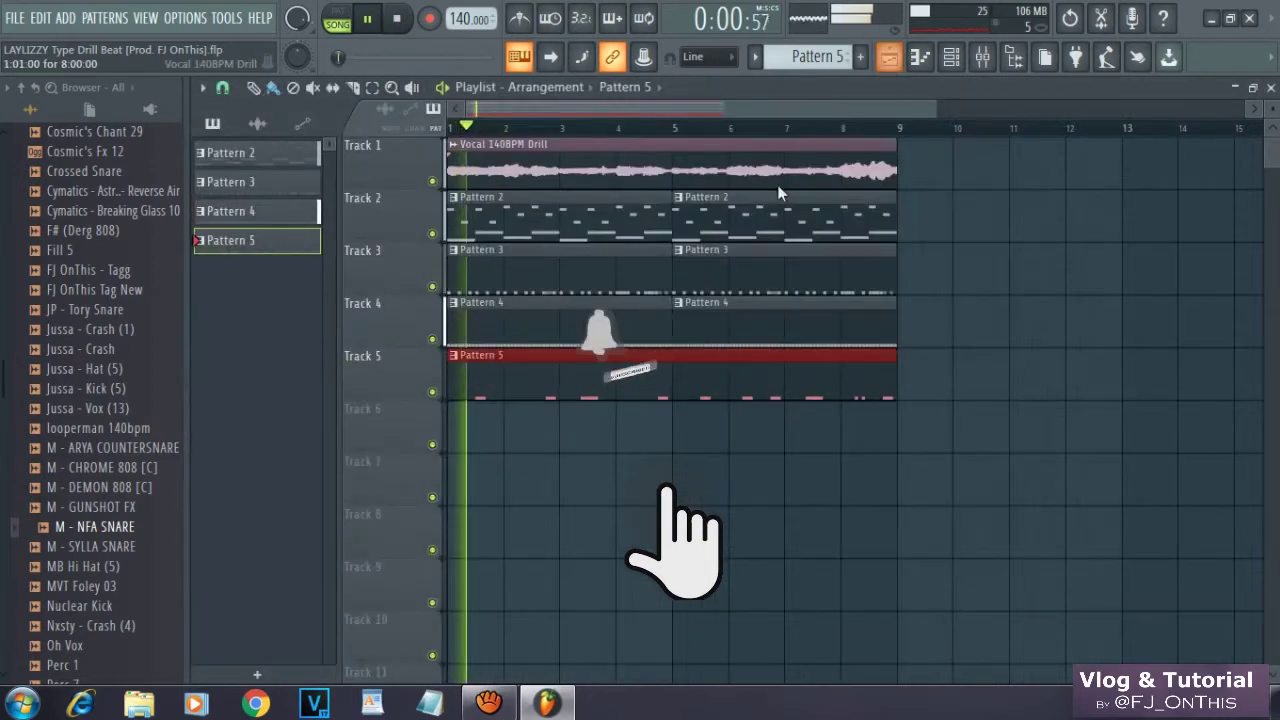
key("space")
left_click(38, 17)
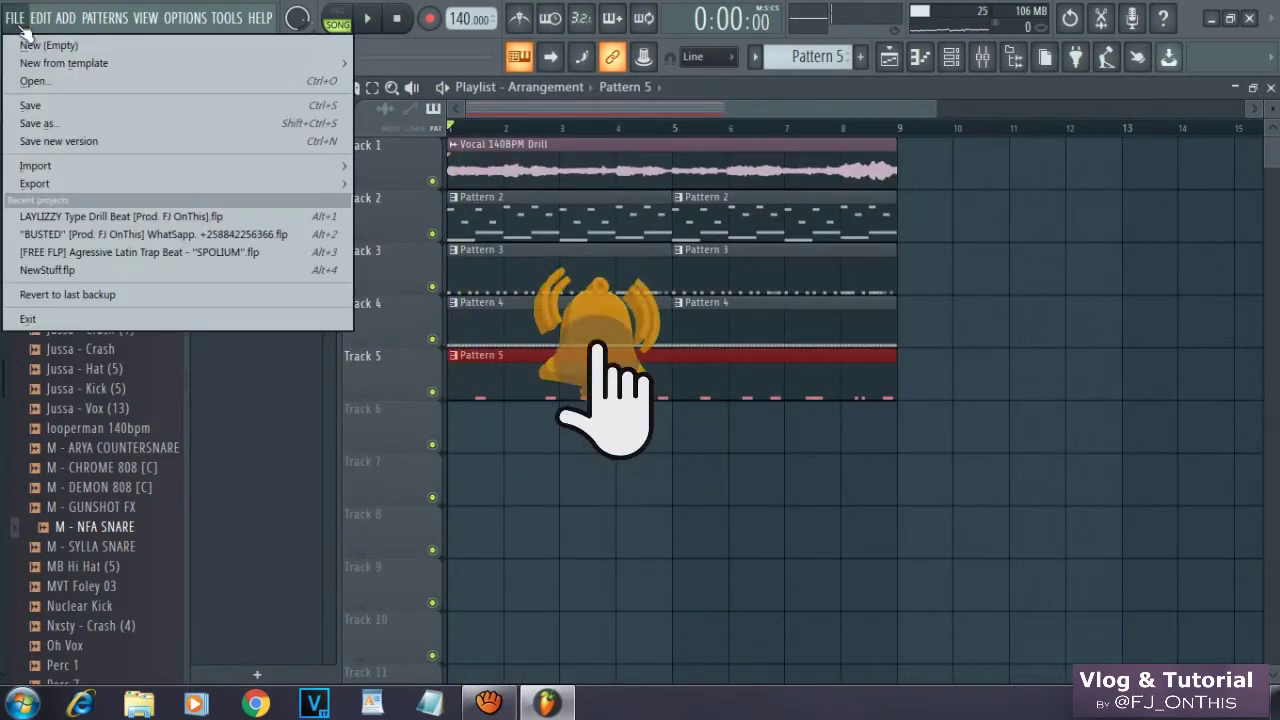
left_click(23, 106)
Start Pattern 6 and load the X10 1K 808 2 sample from the 2021 Drum Kit as a new channel.
left_click(951, 57)
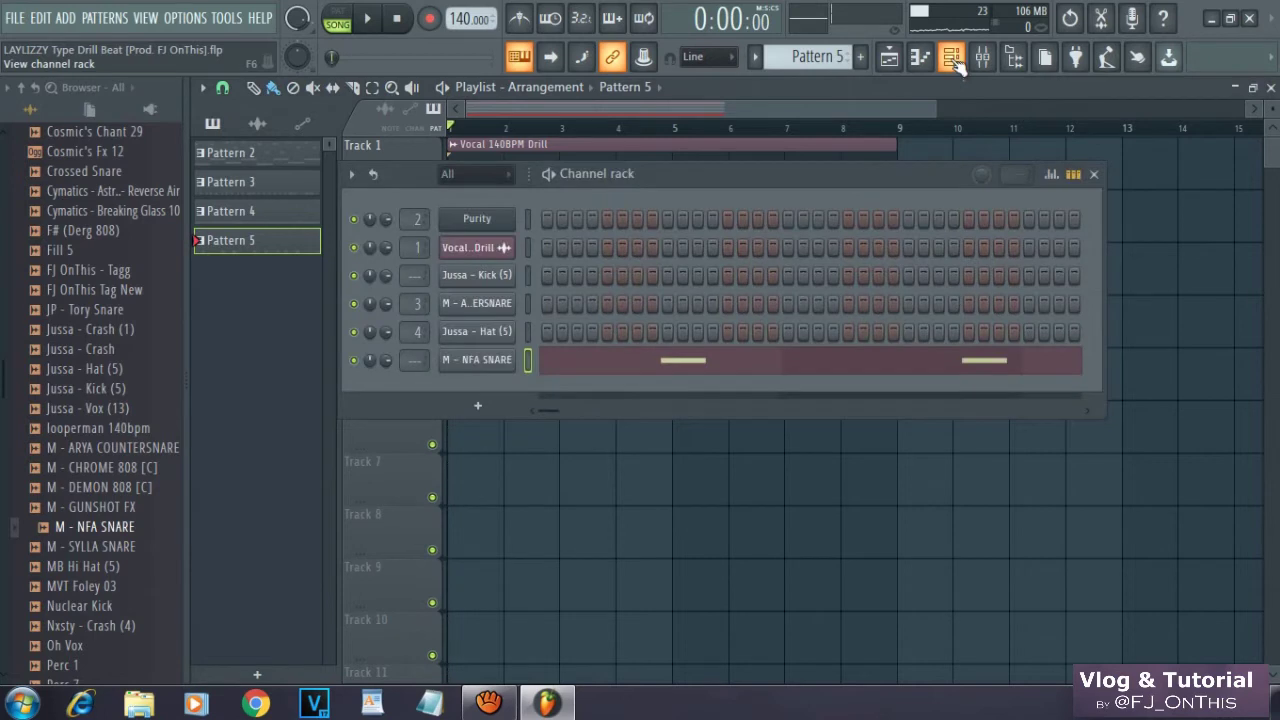
scroll(842, 61, "down", 1)
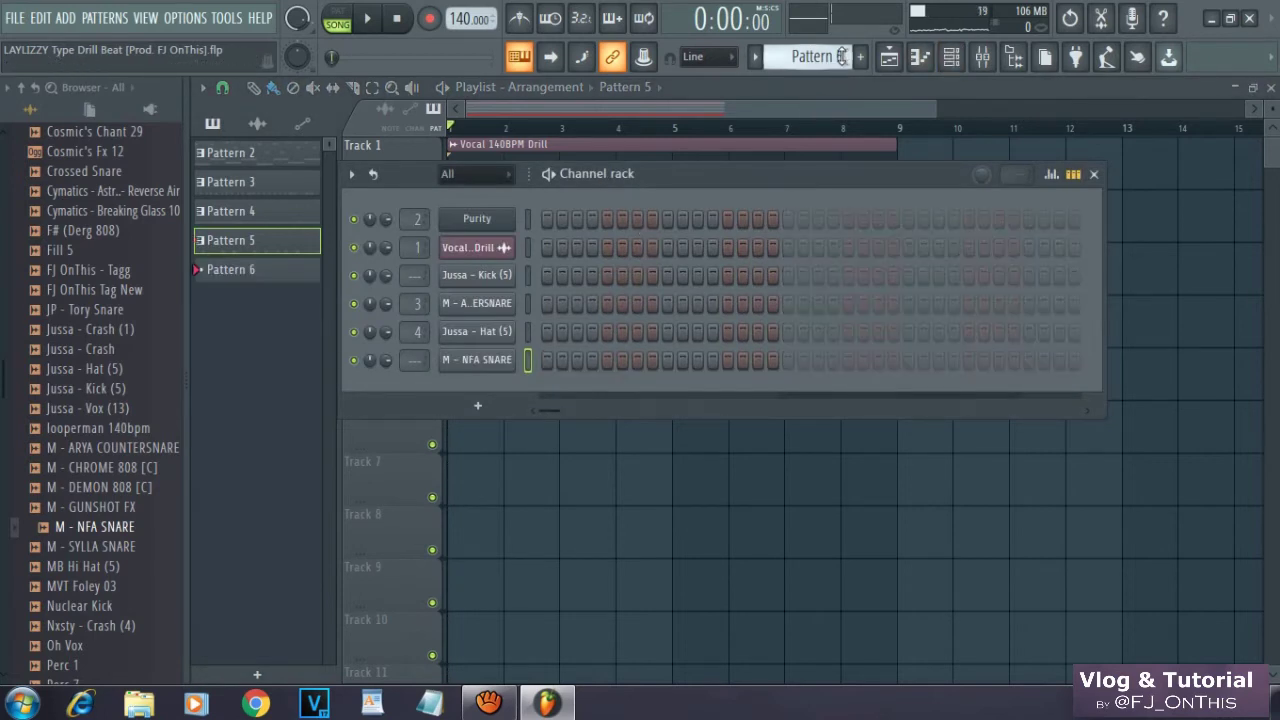
left_click(113, 289)
scroll(105, 470, "up", 4)
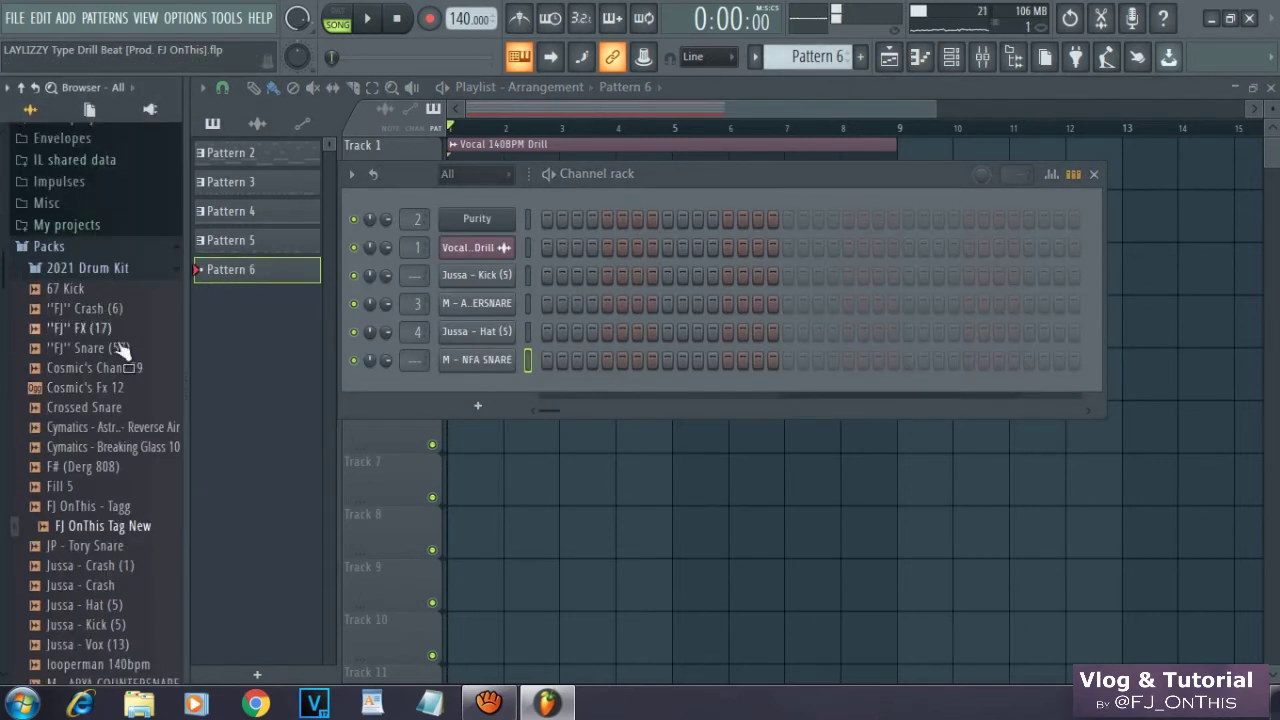
scroll(100, 480, "down", 10)
left_click(112, 470)
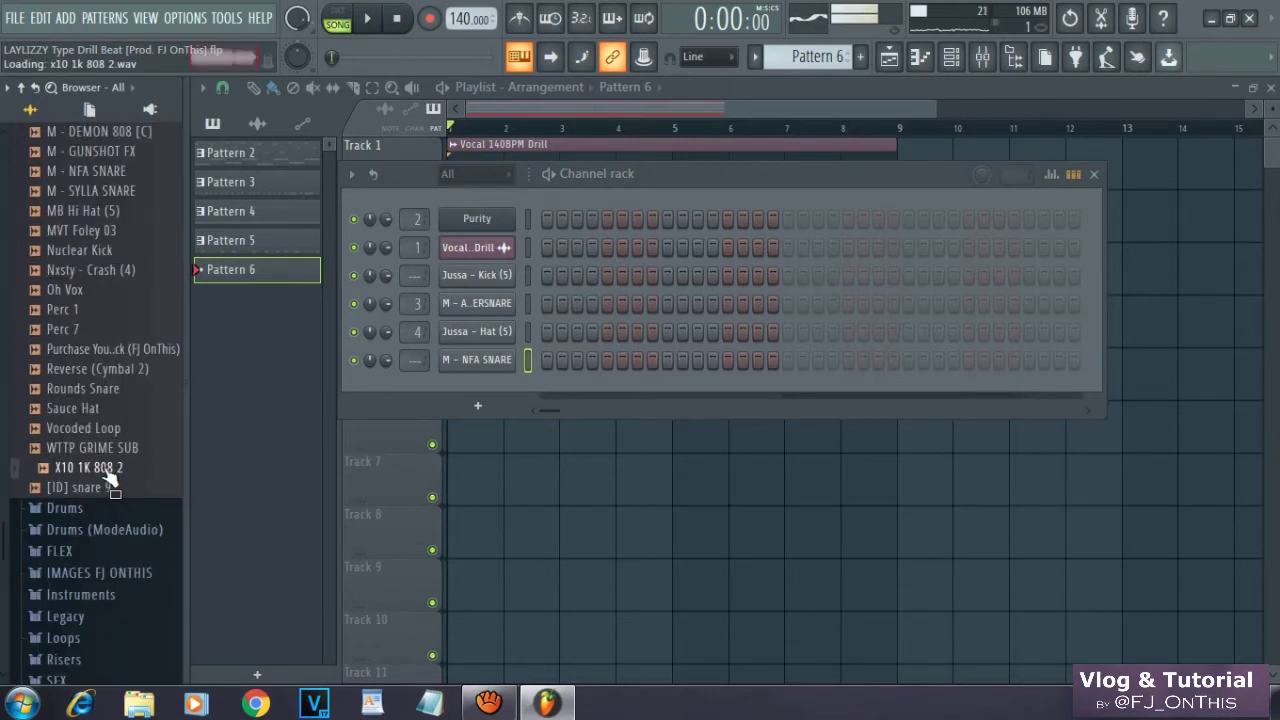
left_click_drag(125, 480, 408, 386)
key("space")
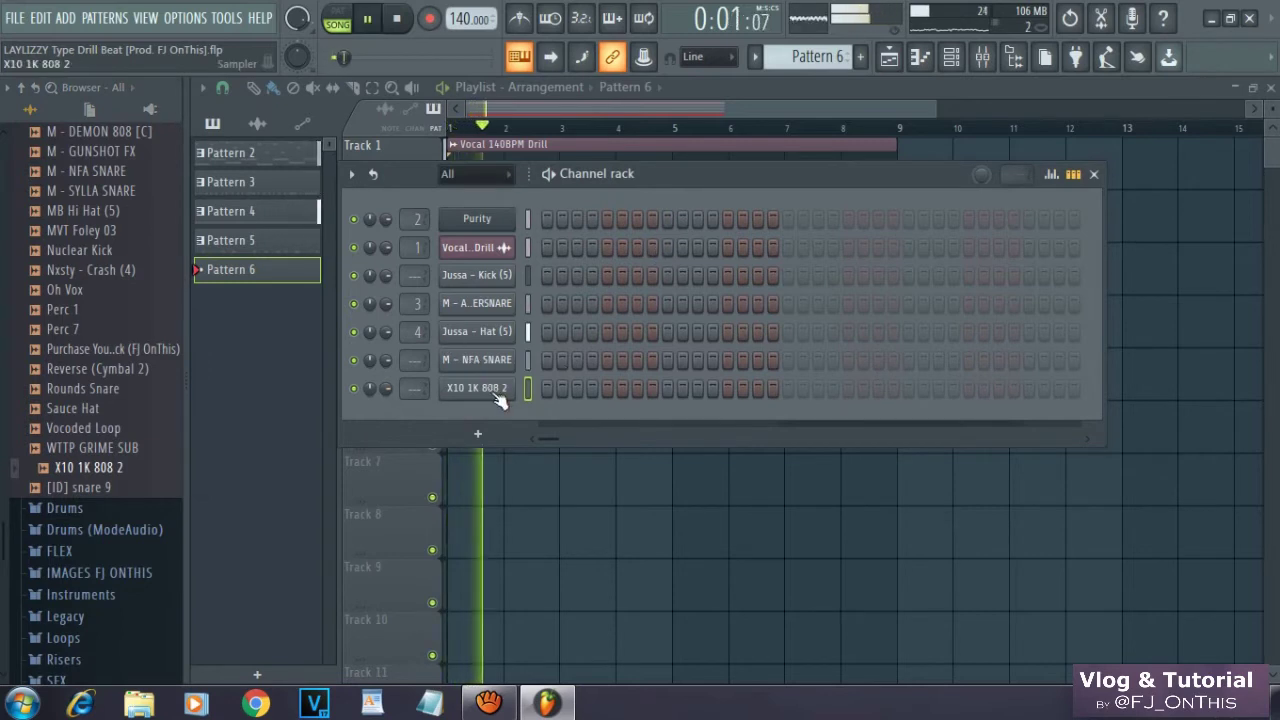
key("space")
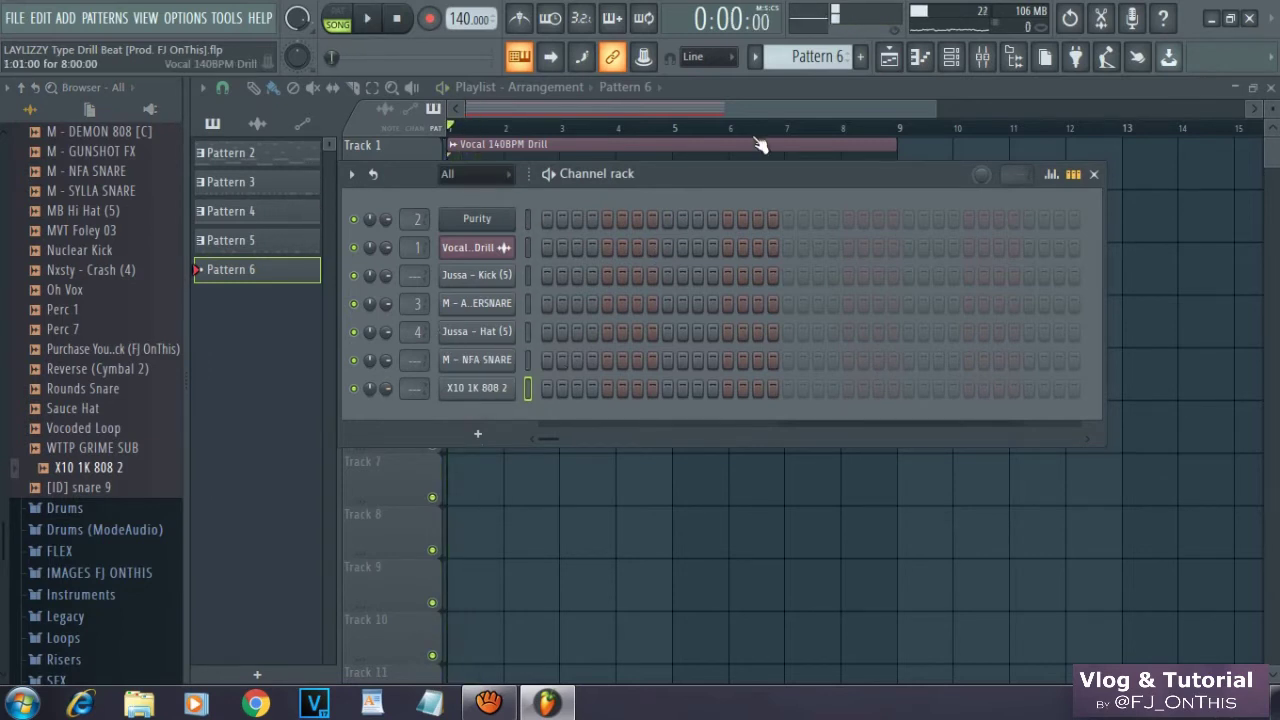
Route the X10 1K 808 2 channel to mixer insert 5.
left_click(885, 66)
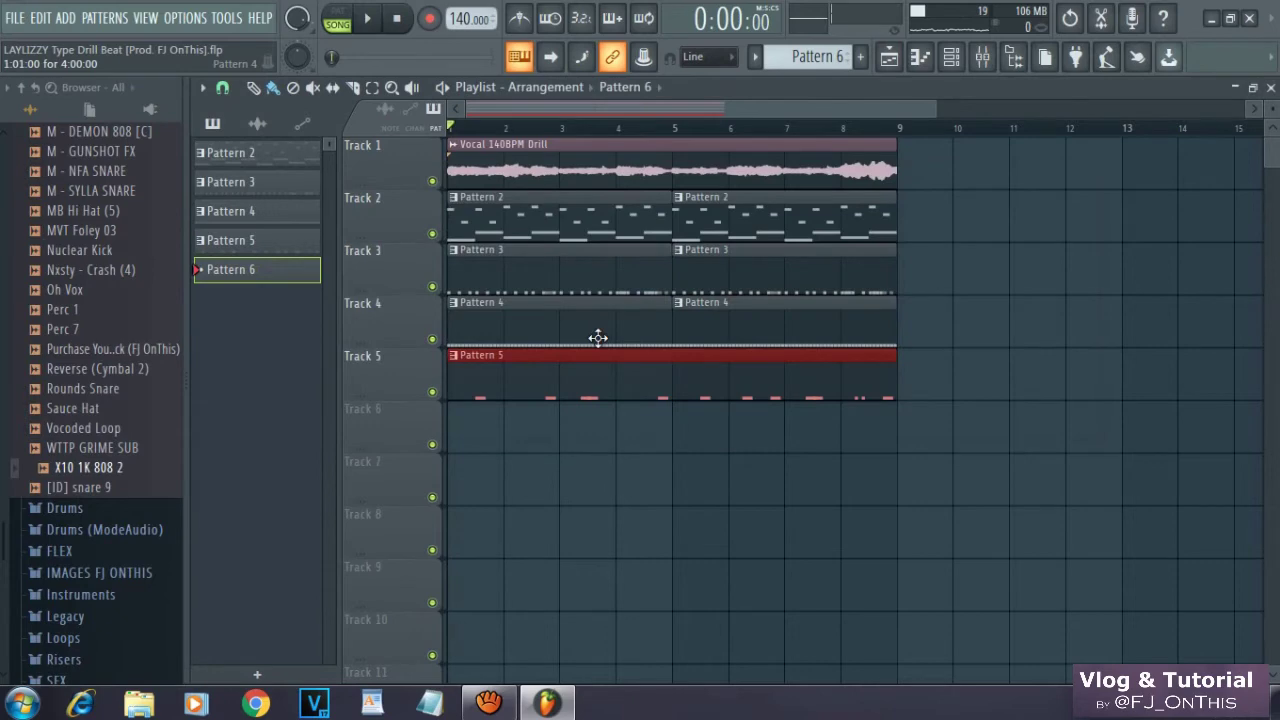
double_click(594, 389)
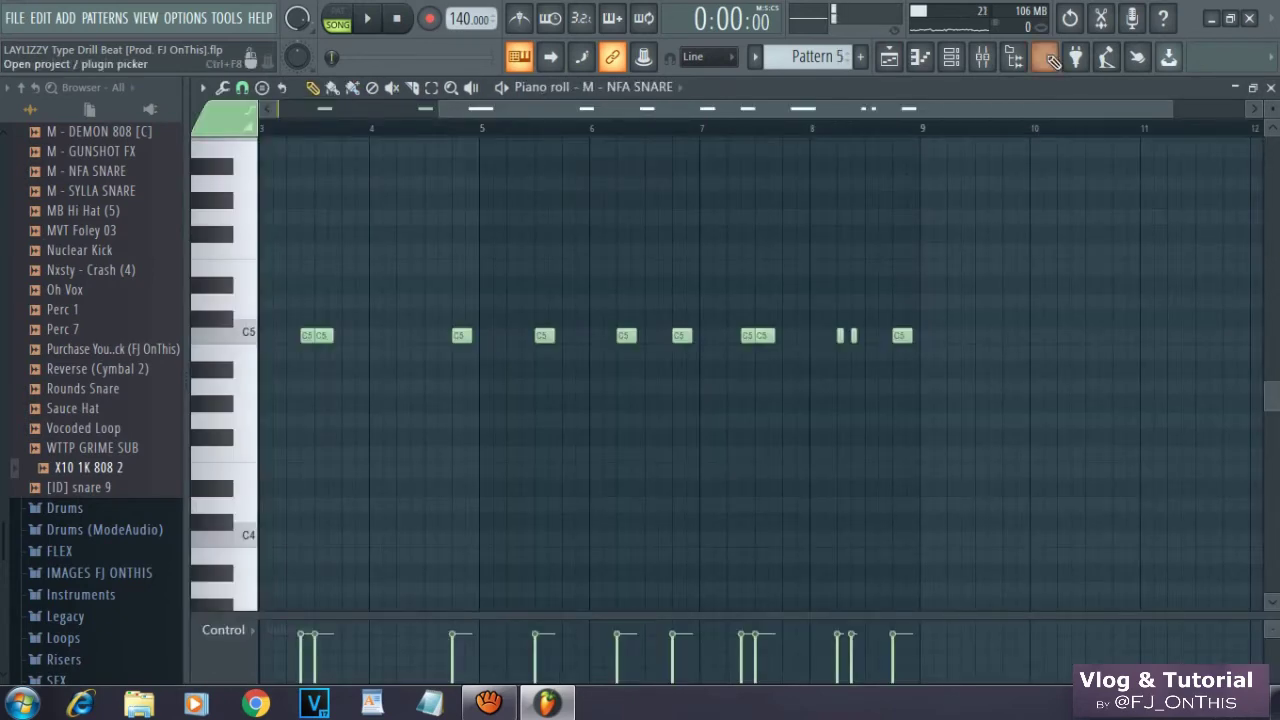
left_click(983, 59)
right_click(556, 227)
mouse_move(607, 347)
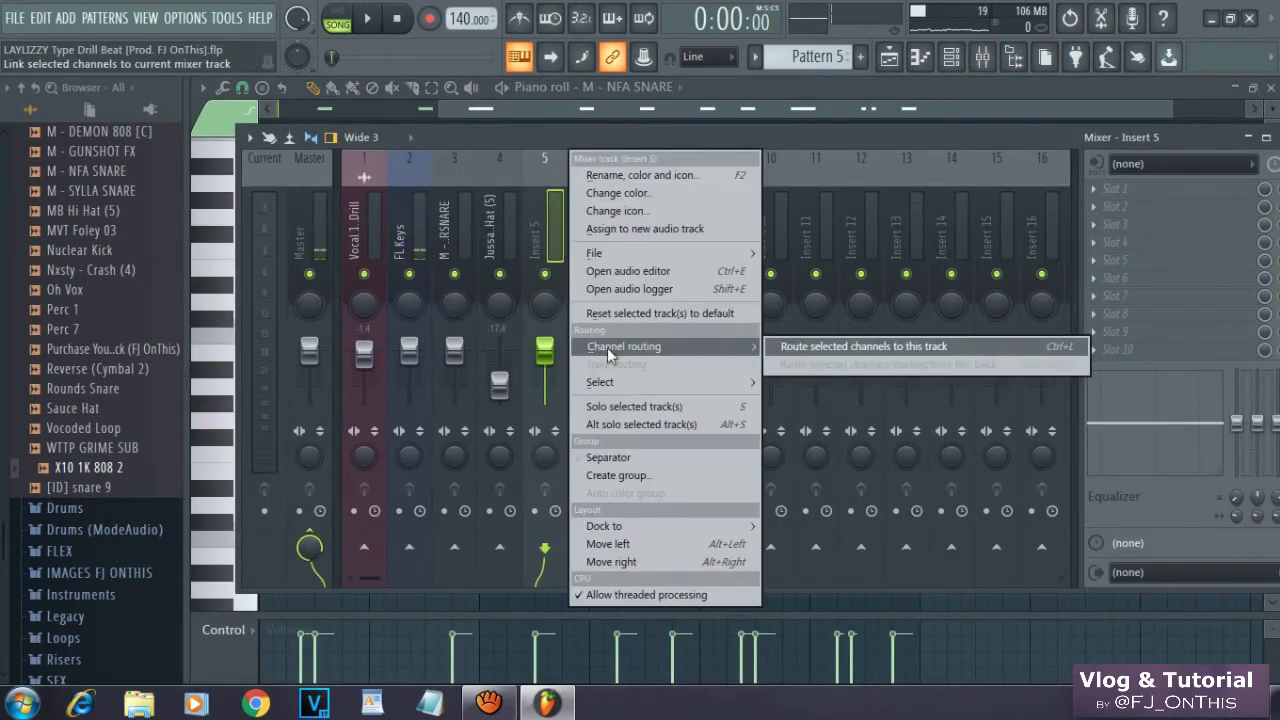
left_click(790, 347)
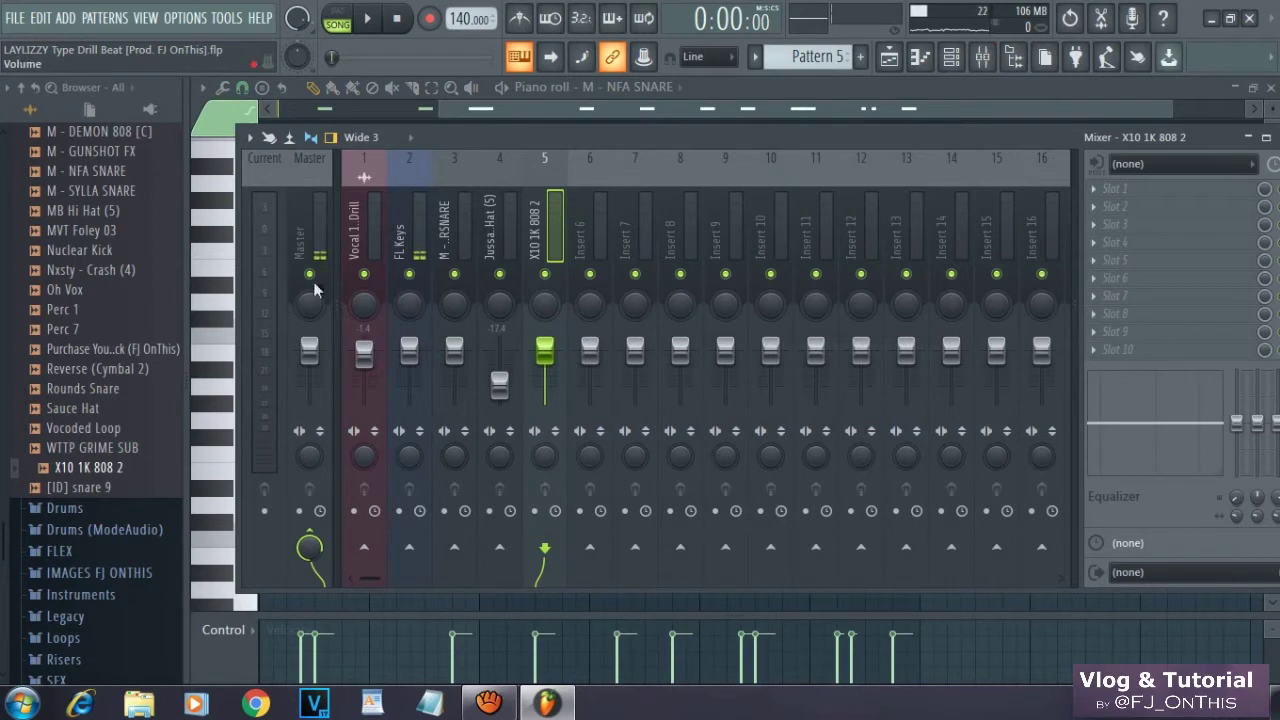
left_click(891, 59)
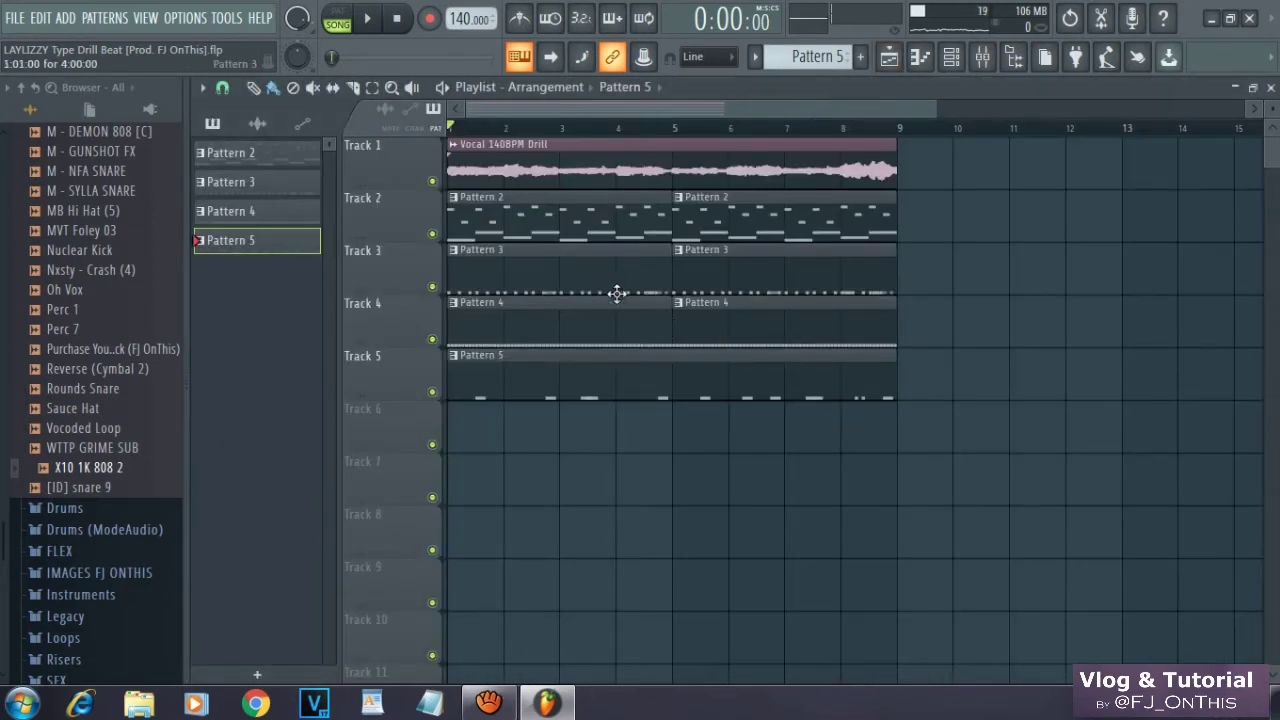
double_click(622, 219)
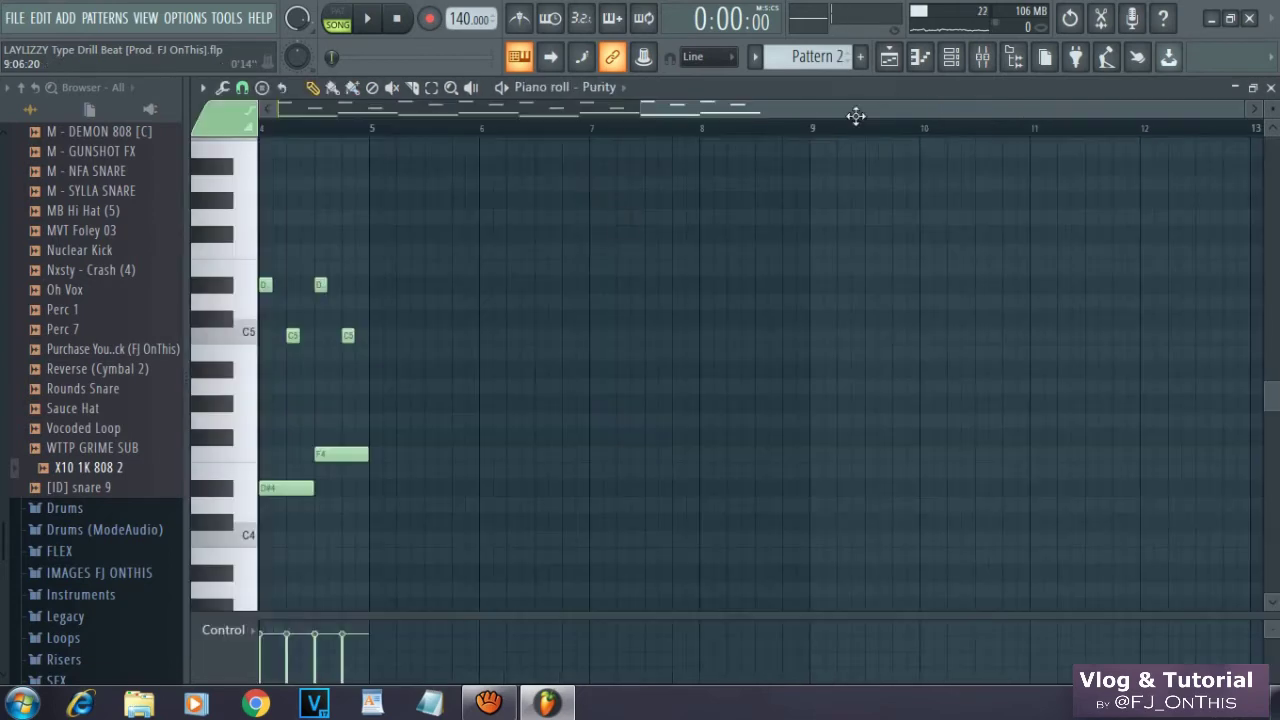
left_click(982, 58)
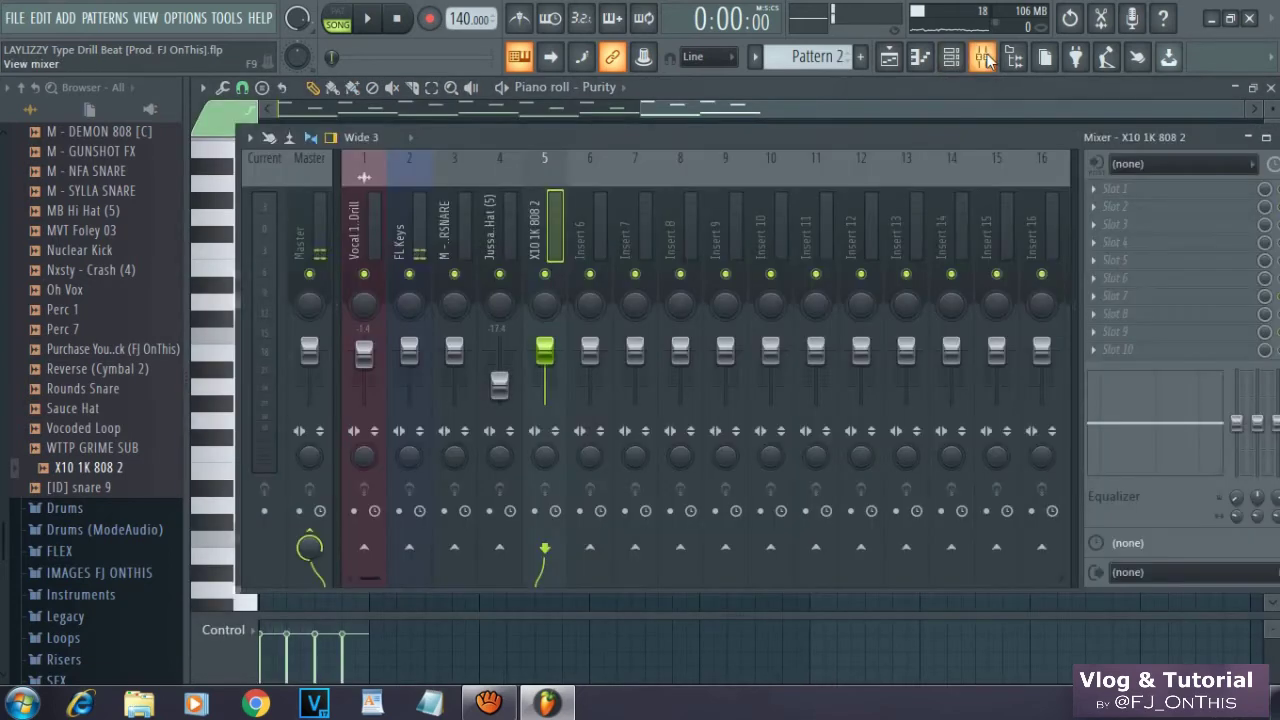
left_click(883, 57)
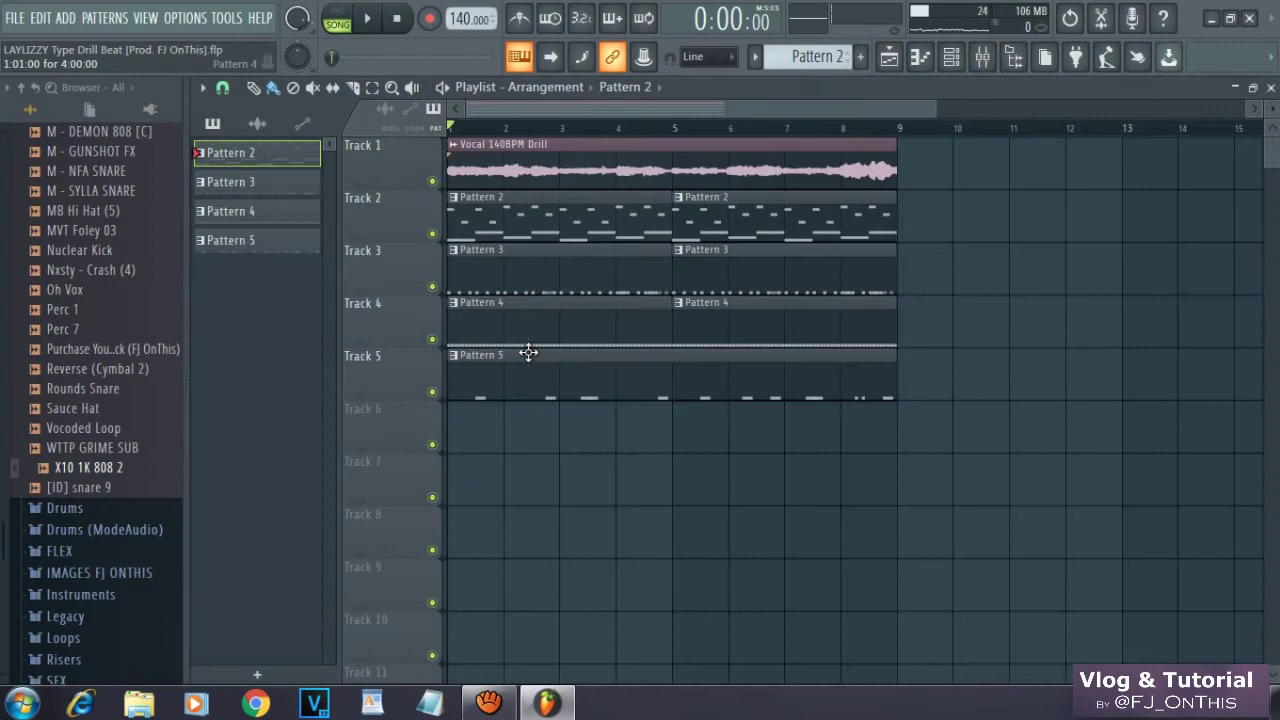
key("F6")
right_click(505, 395)
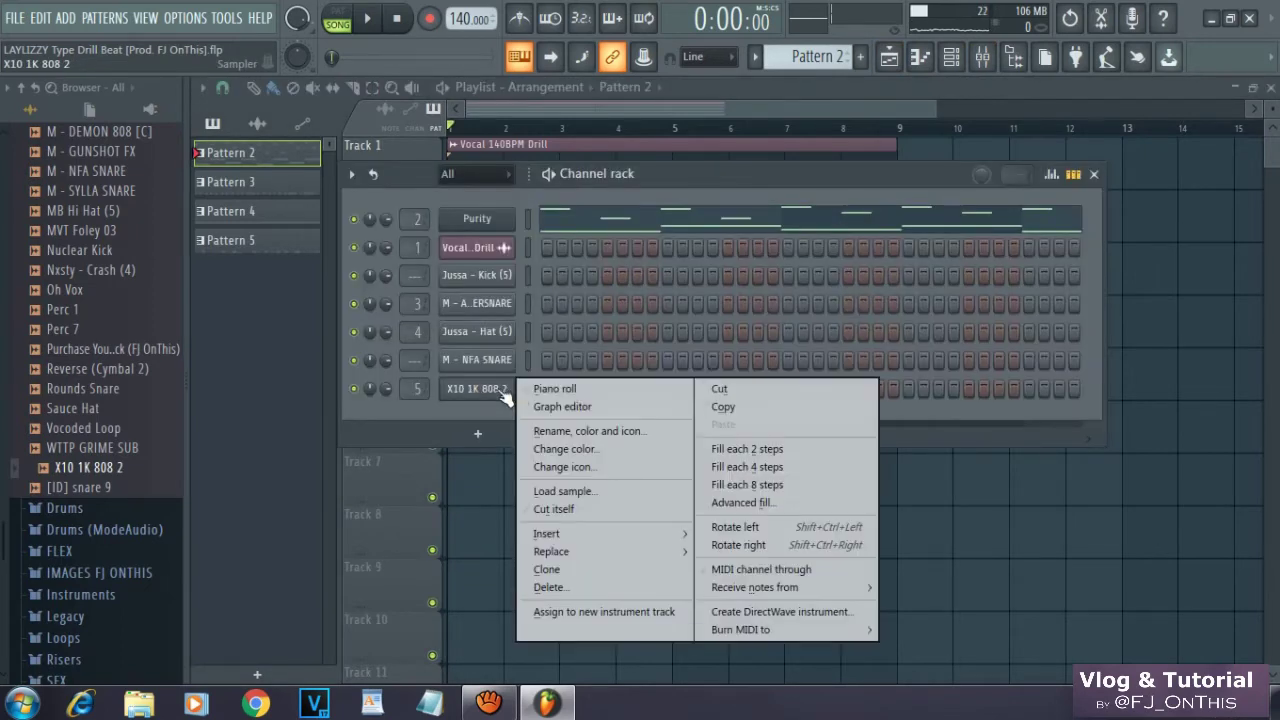
left_click(570, 397)
left_click(954, 60)
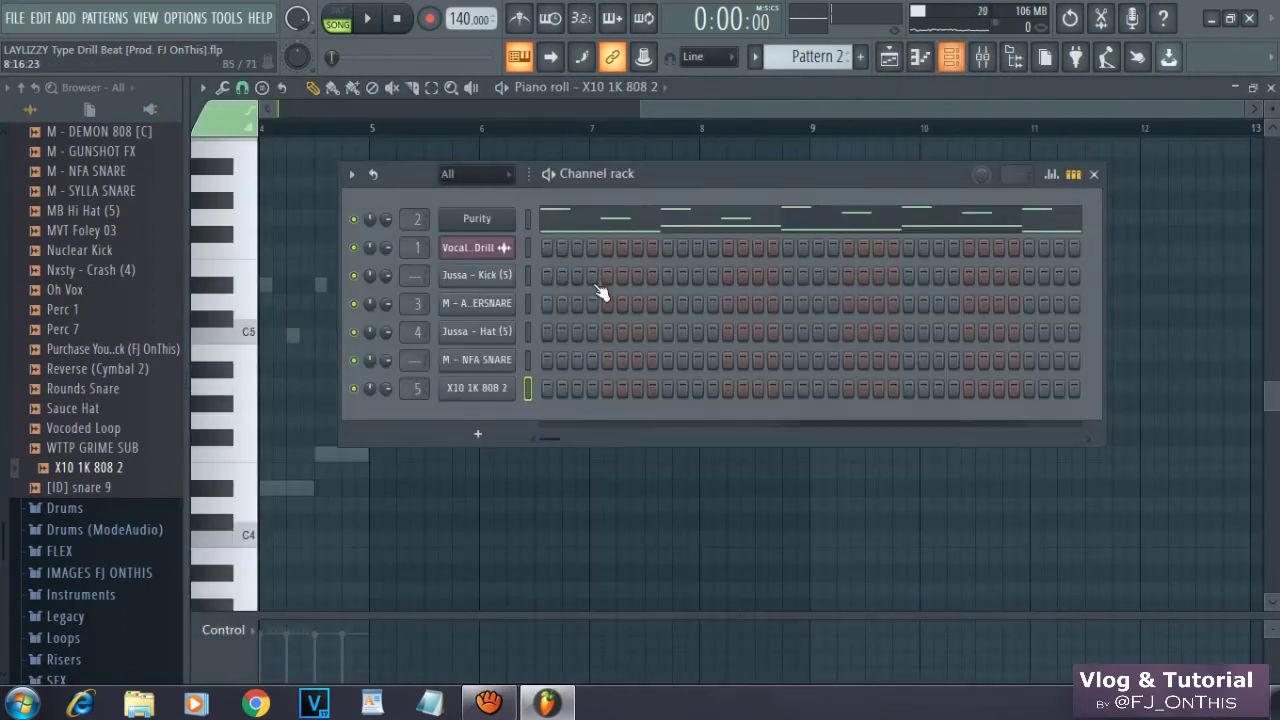
Switch to an empty Pattern 6 and open the piano roll of the X10 1K 808 2 channel.
key("F4")
right_click(498, 396)
left_click(588, 391)
right_click(497, 396)
left_click(560, 390)
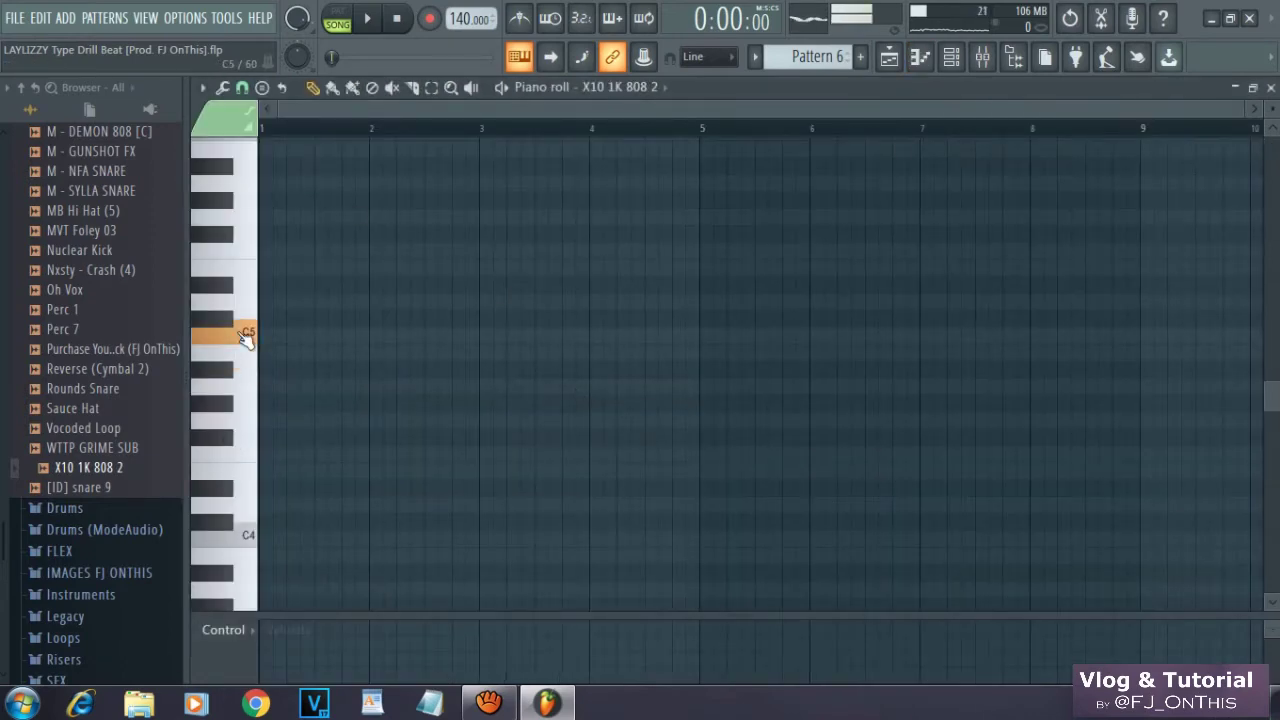
Draw a G4 808 note about 3.4 bars long from bar 1 and place Pattern 6 at the start of track 6.
scroll(300, 316, "down", 3)
key("space")
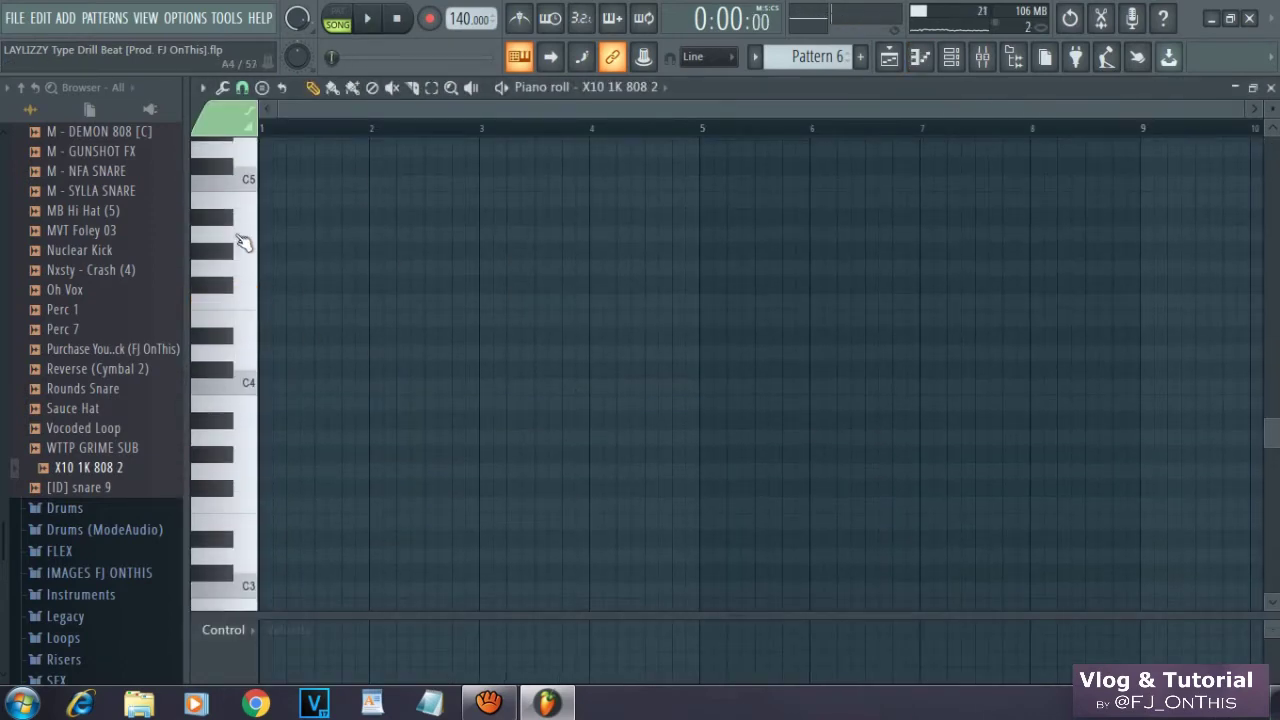
scroll(244, 243, "up", 1)
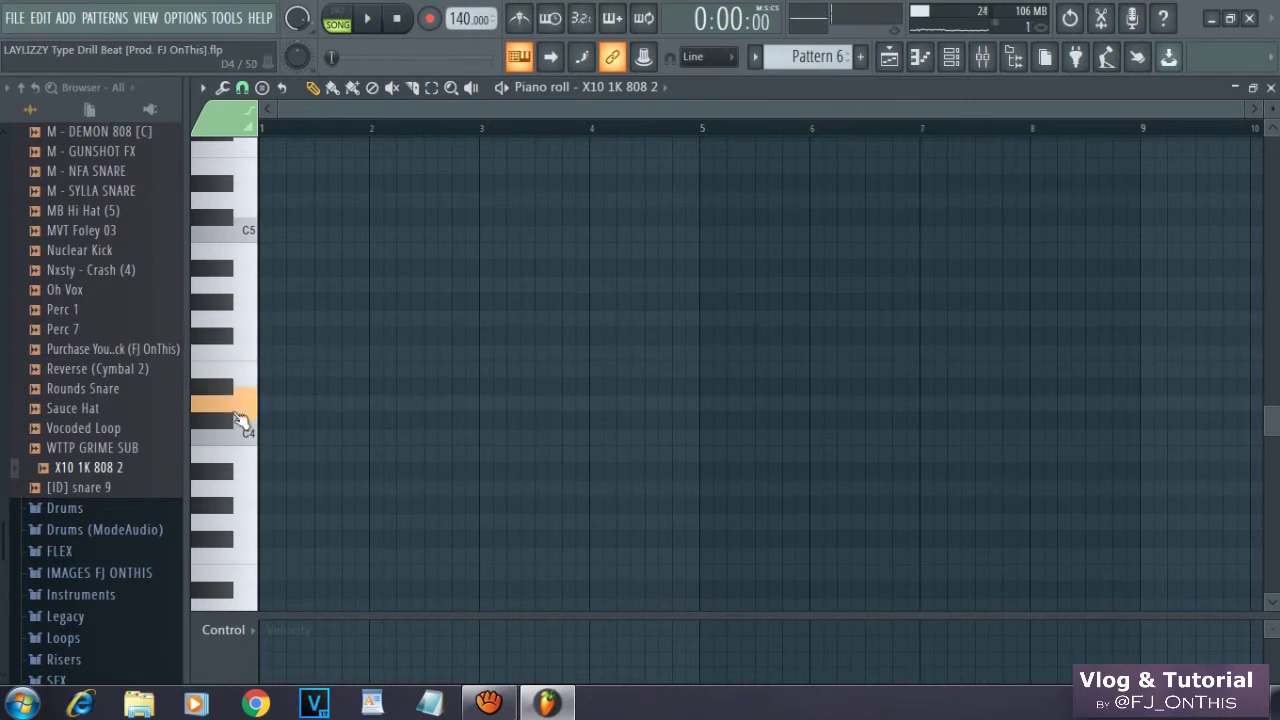
scroll(255, 395, "up", 1)
left_click_drag(265, 369, 580, 370)
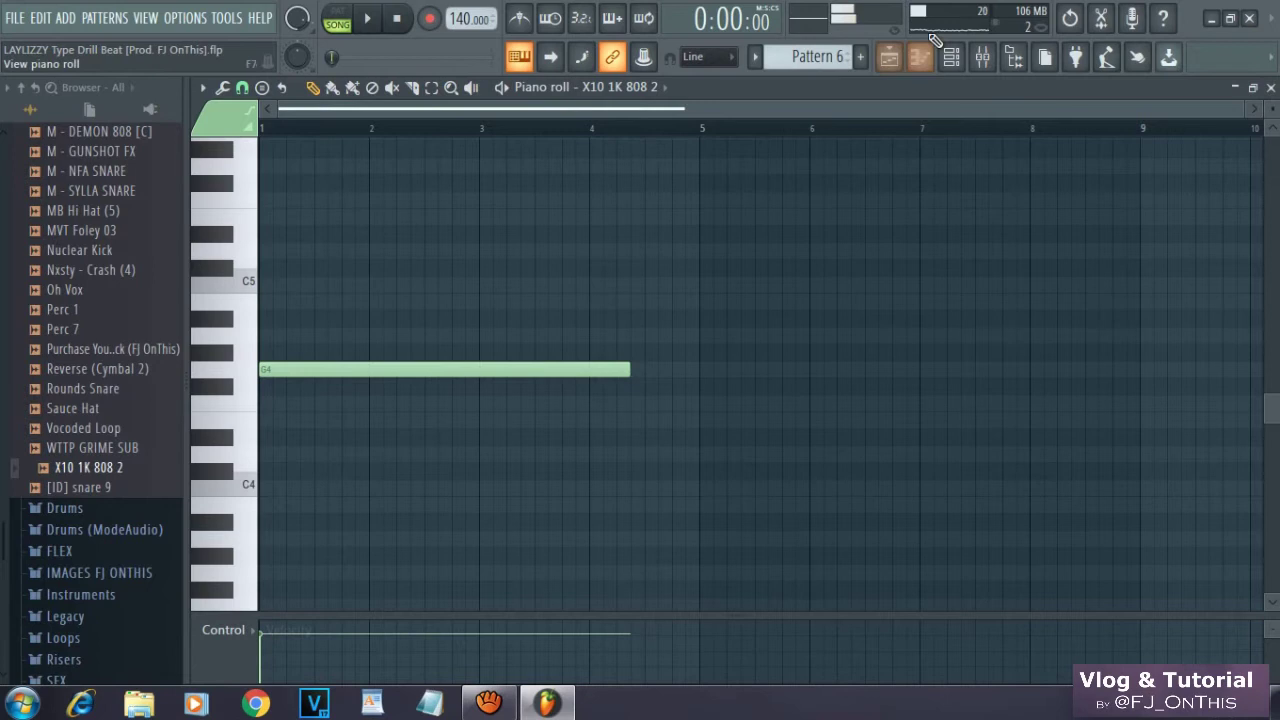
left_click(889, 57)
left_click(469, 436)
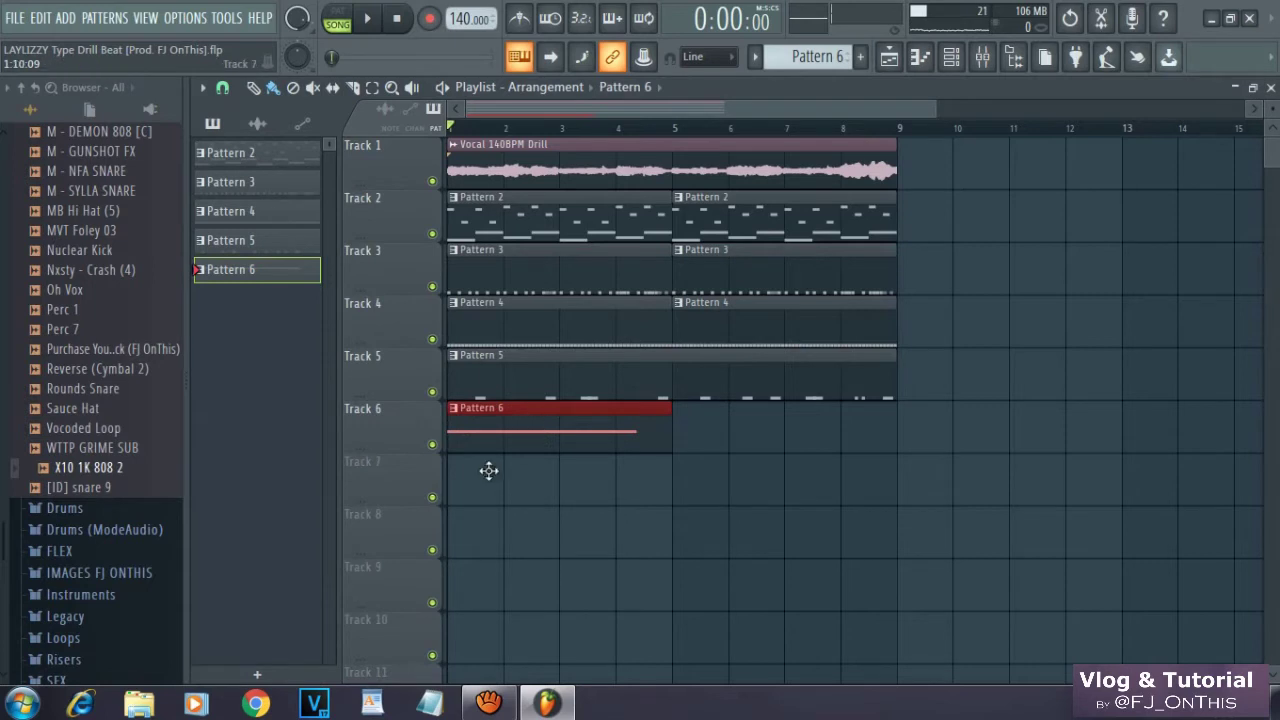
Reopen the 808 piano roll of Pattern 6 and shorten the G4 note at bar 1 to half a bar.
double_click(515, 431)
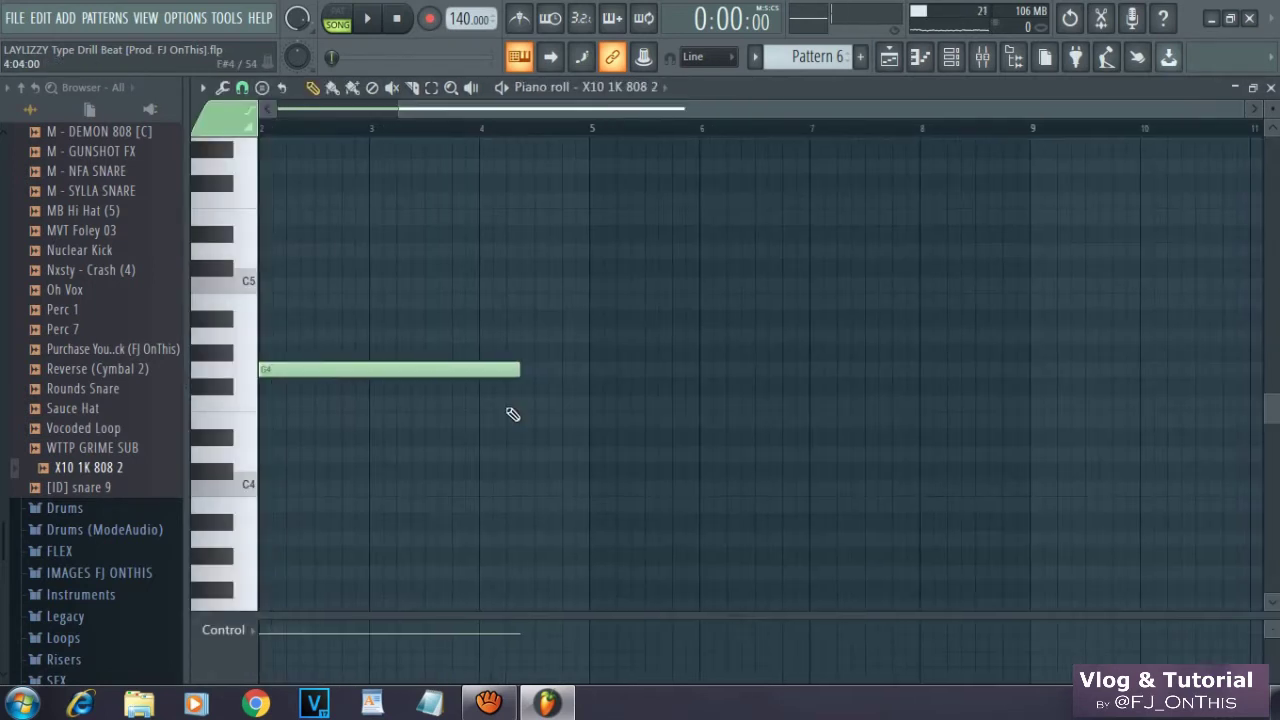
left_click_drag(484, 113, 172, 224)
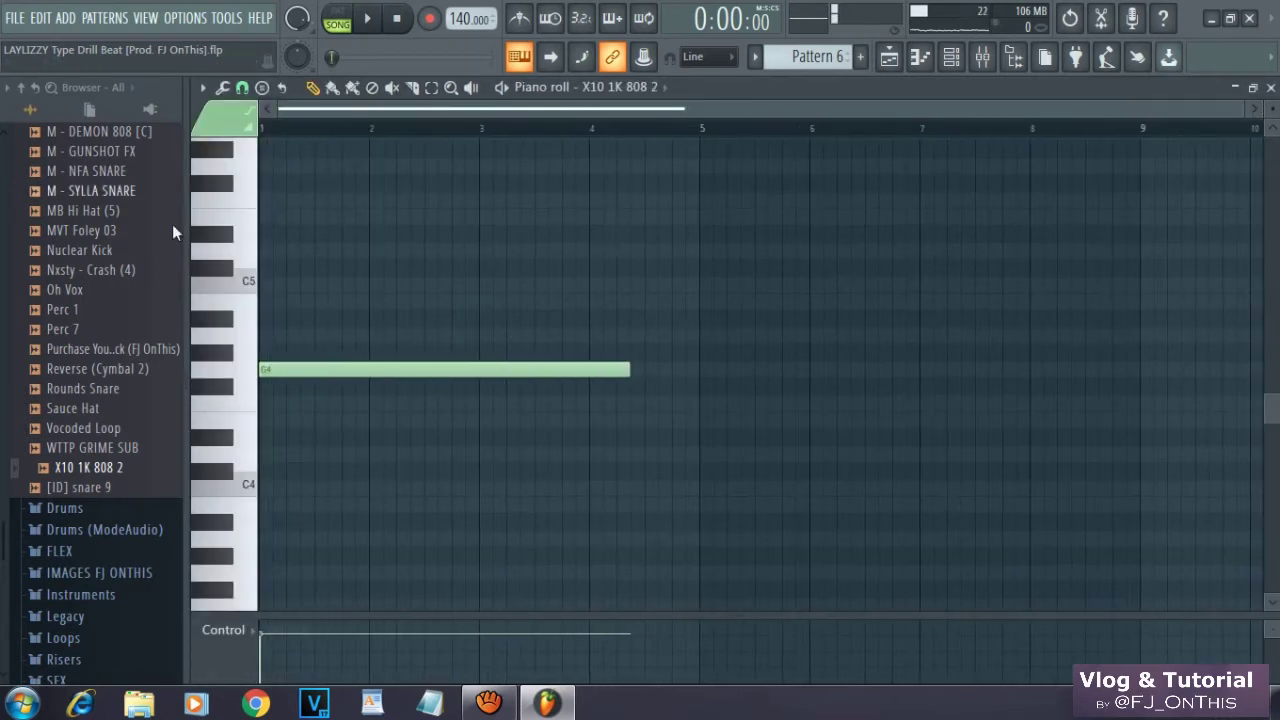
left_click_drag(627, 373, 319, 381)
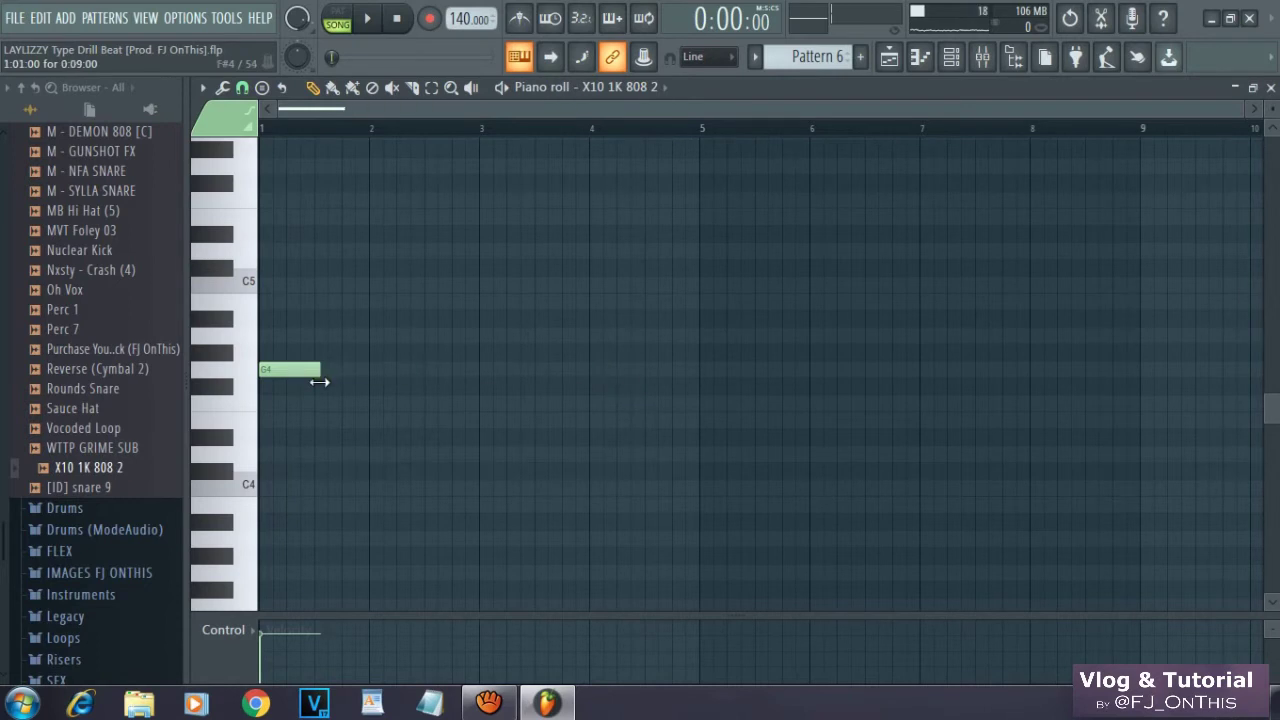
scroll(497, 260, "up", 4)
scroll(414, 280, "down", 5)
scroll(320, 309, "up", 4)
scroll(262, 325, "down", 4)
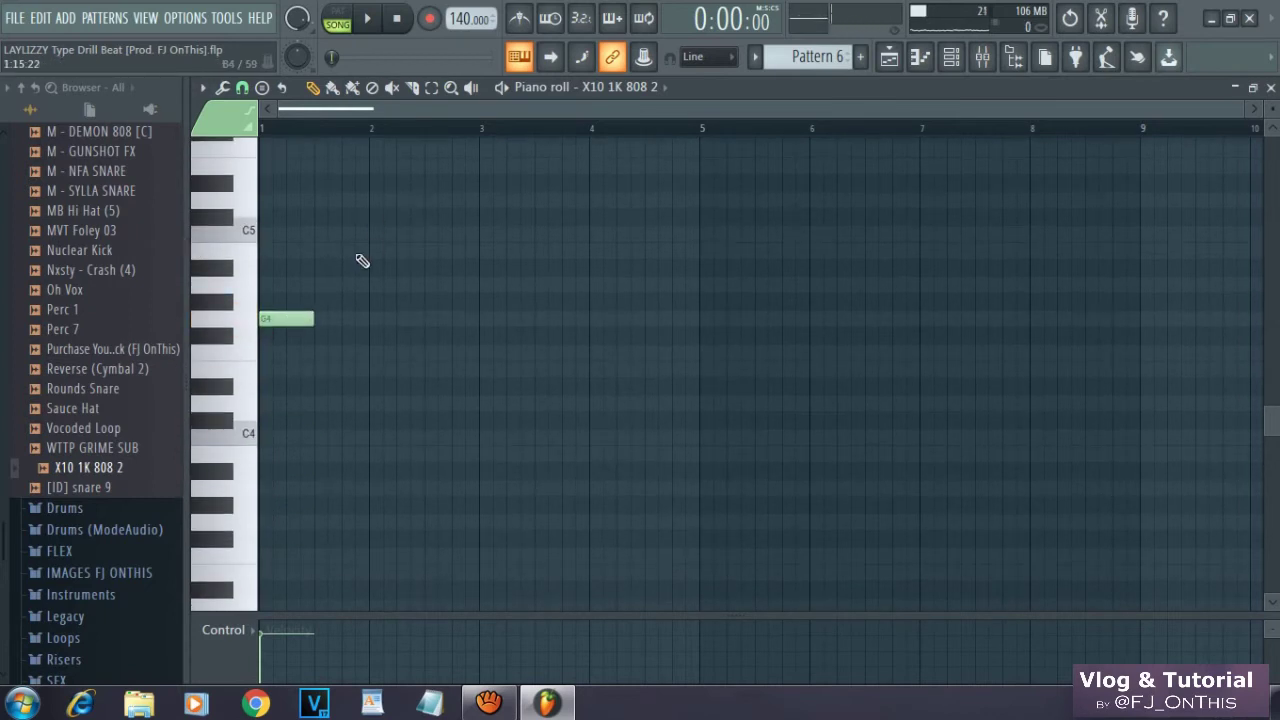
scroll(560, 302, "up", 5)
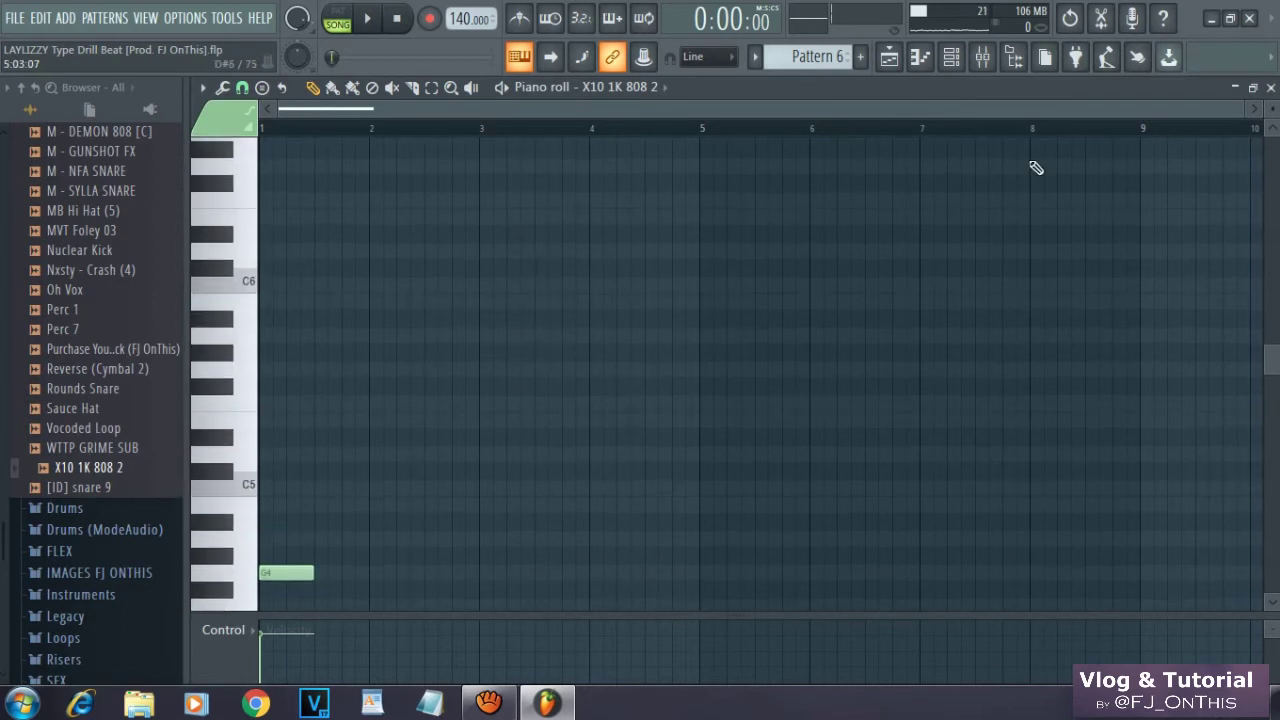
Raise the half-bar 808 note to G5, trying C5 on the way, and audition it with the beat.
left_click_drag(337, 401, 329, 333)
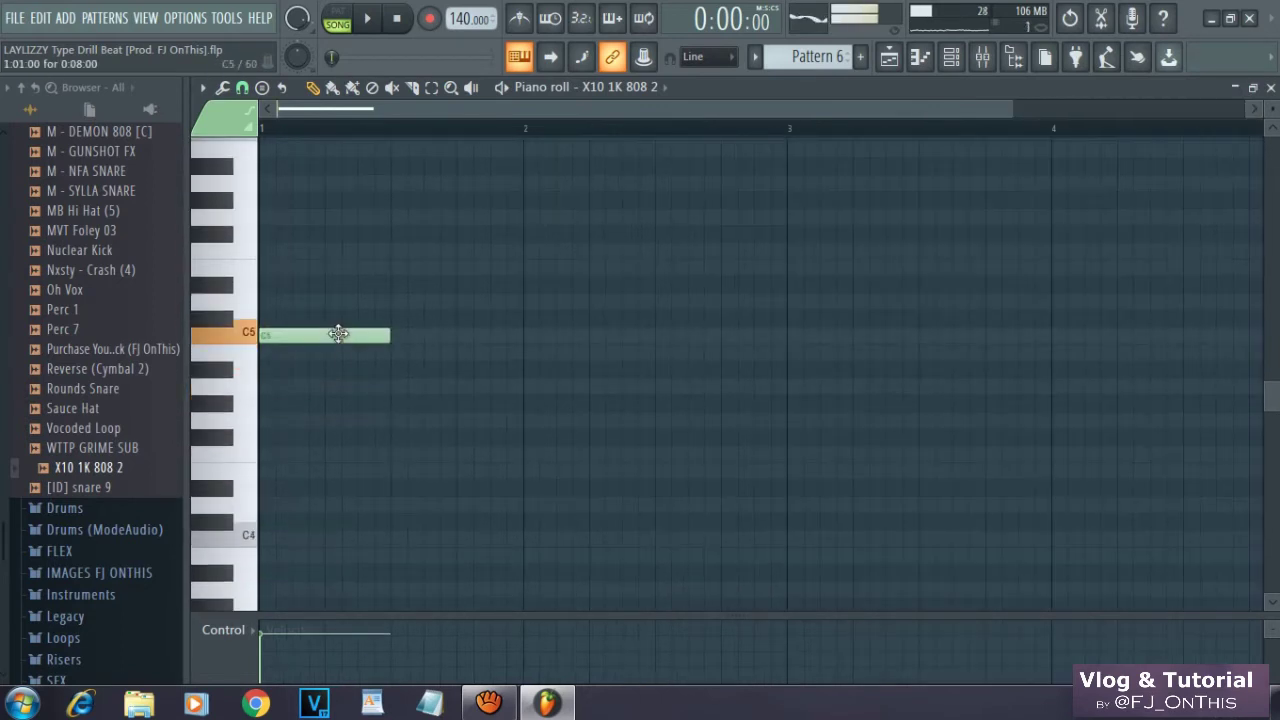
key("space")
key("space")
key("space")
key("space")
scroll(357, 331, "up", 3)
left_click_drag(337, 494, 331, 374)
key("space")
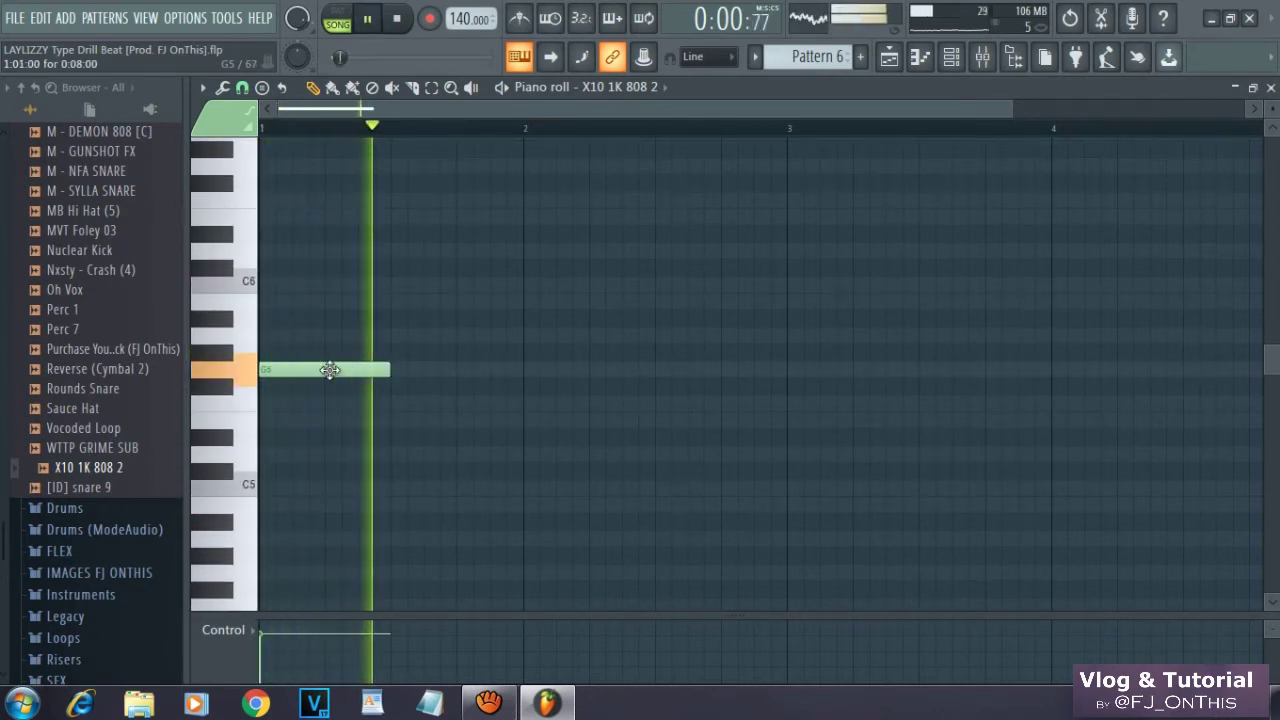
Add a four-step G5 note halfway through bar 2 and a half-bar G5 note at the start of bar 3, checking by playback.
left_click(665, 378)
left_click_drag(780, 371, 707, 372)
key("space")
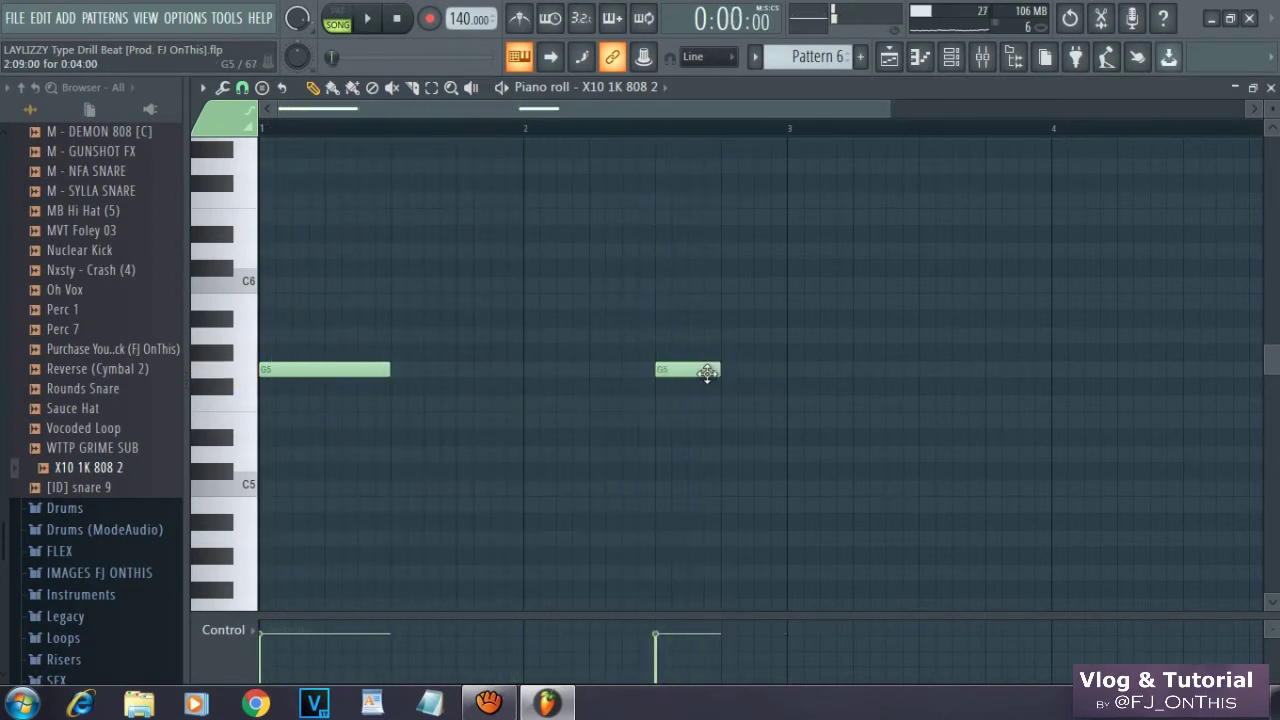
key("space")
scroll(894, 120, "down", 2)
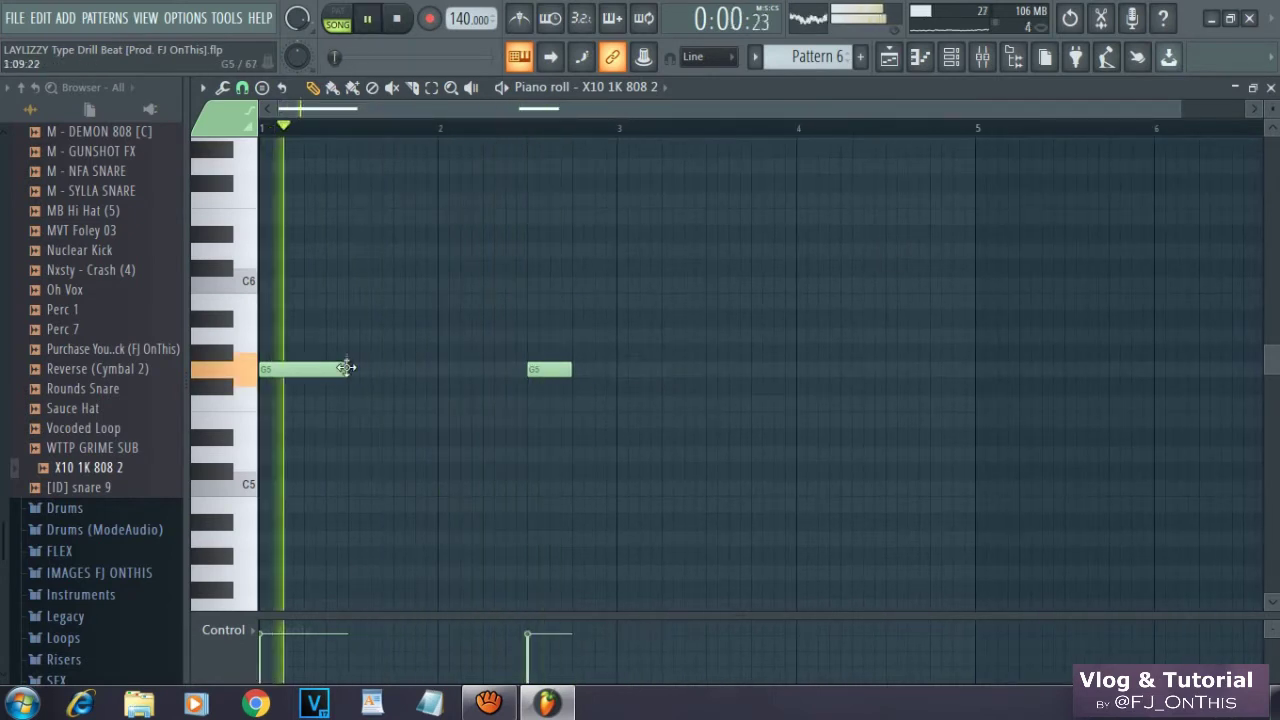
left_click_drag(317, 371, 669, 374)
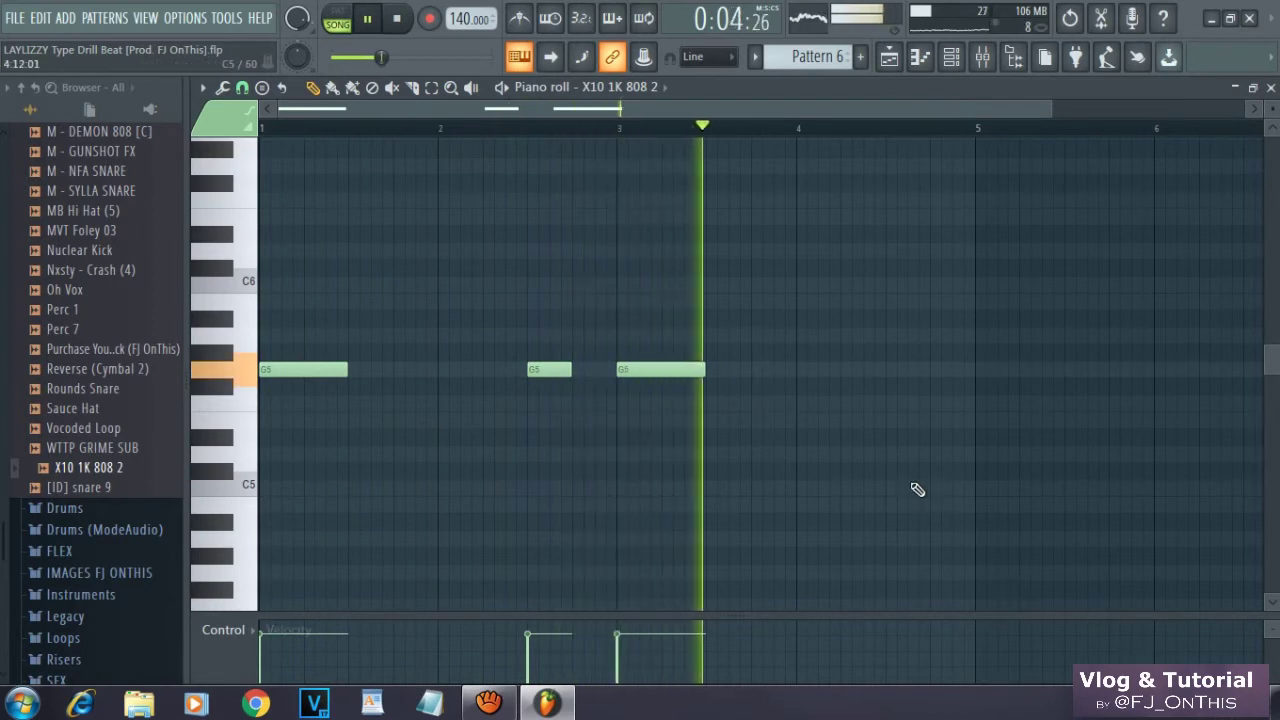
key("space")
Fill bar 4 with a four-step G5 note at step 5 and two-step G5 notes at steps 9, 11, 13 and 15.
left_click(853, 372)
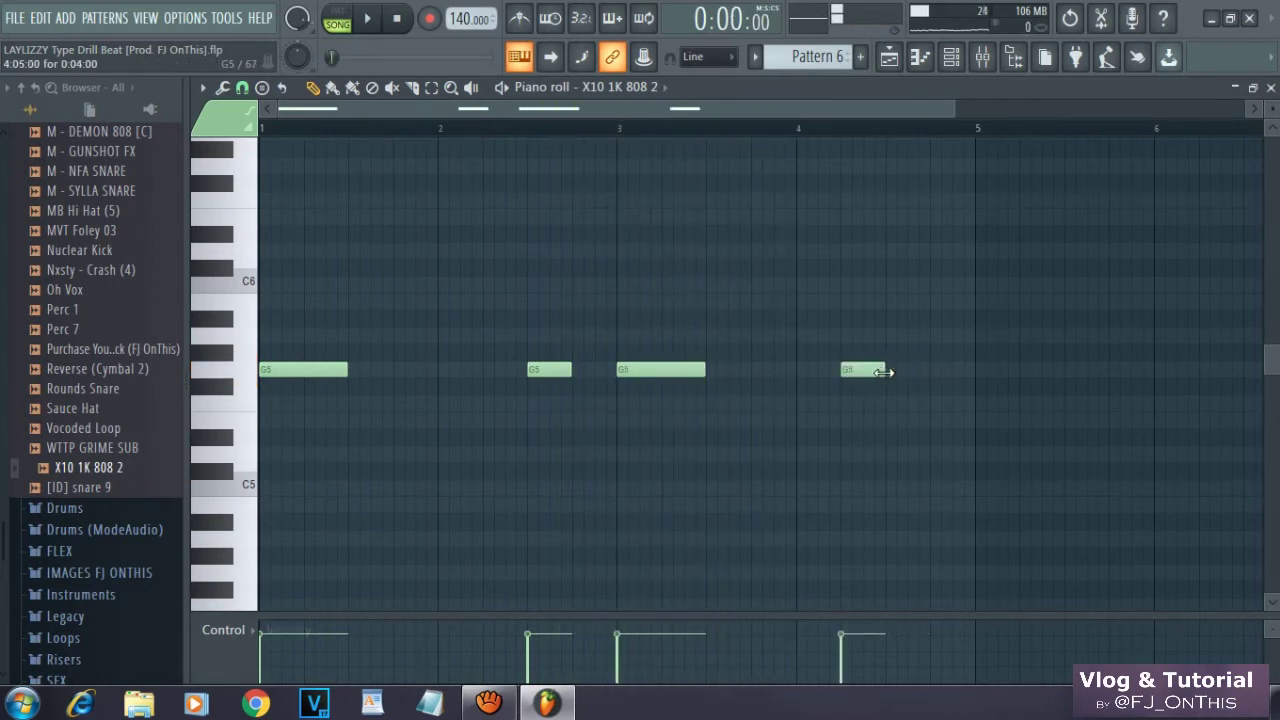
key("space")
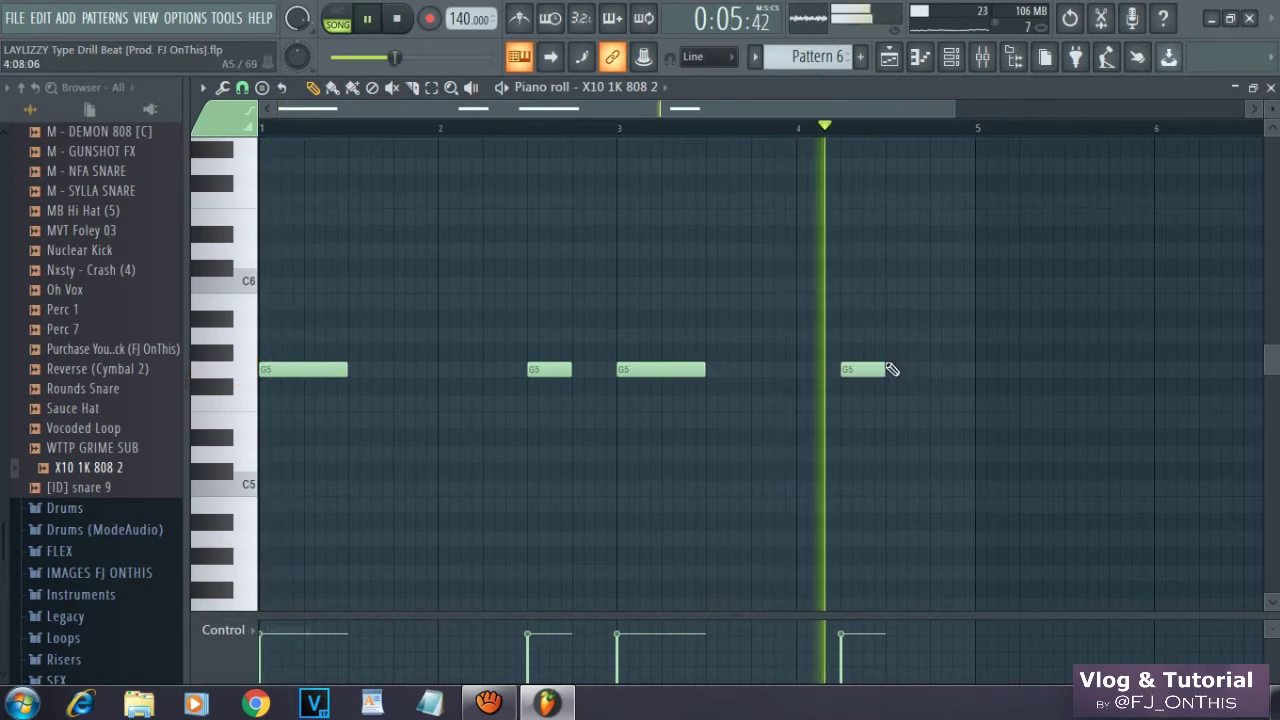
left_click(899, 371)
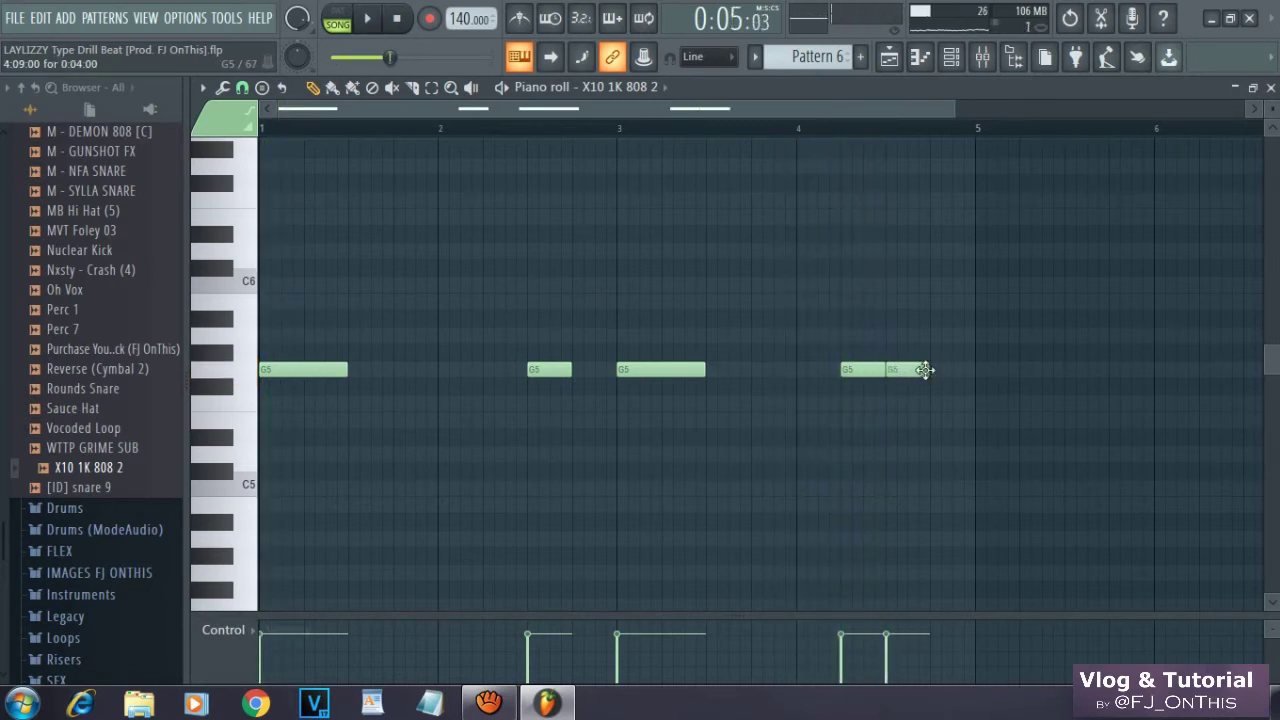
key("space")
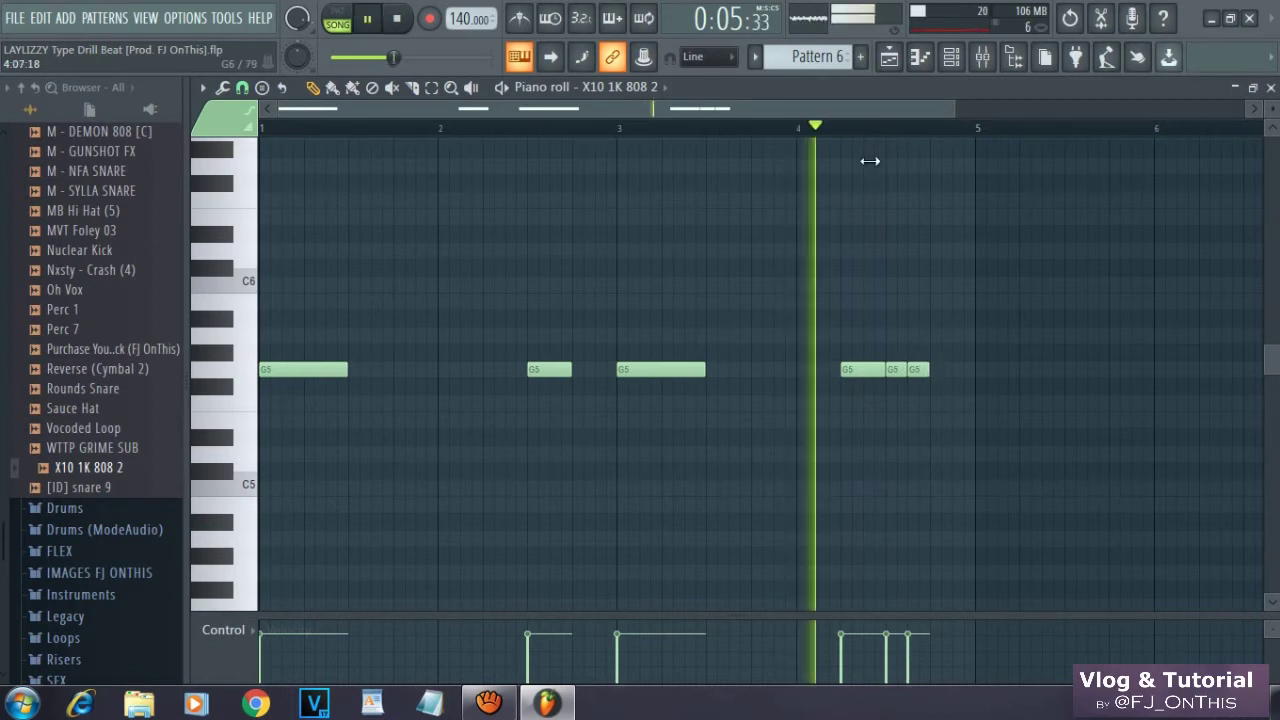
left_click(936, 371)
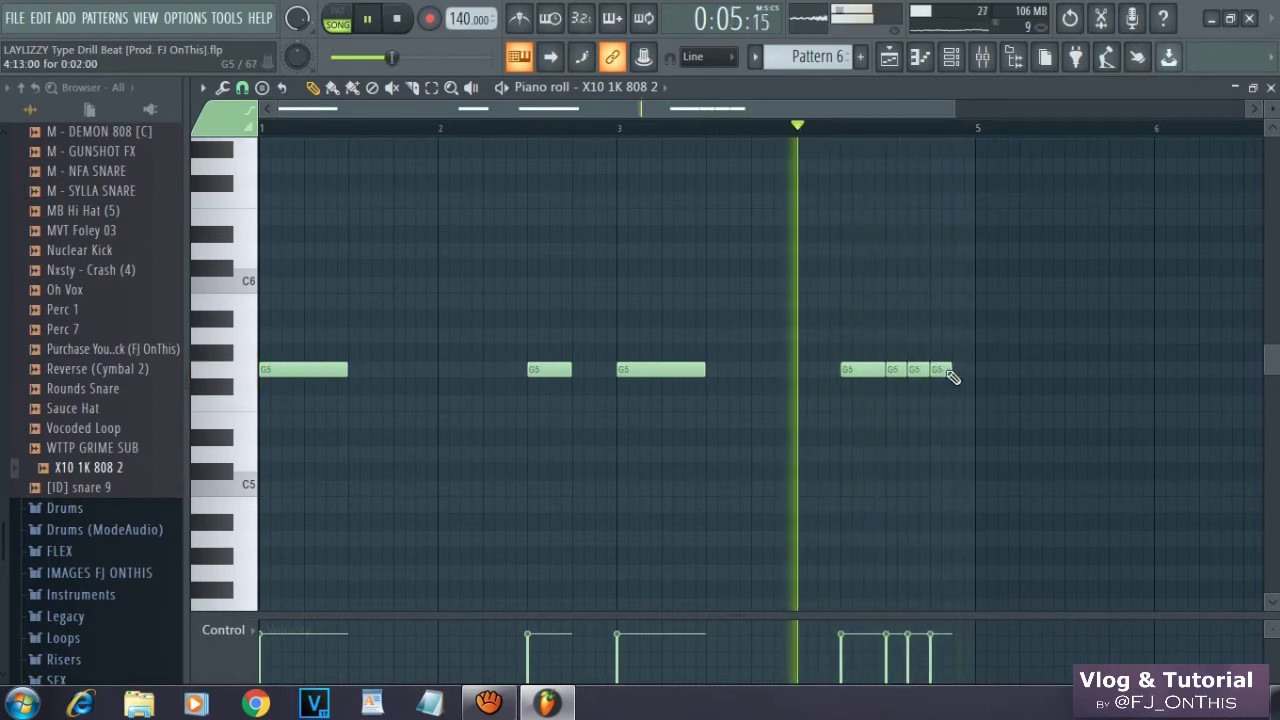
left_click(957, 371)
scroll(636, 288, "up", 4)
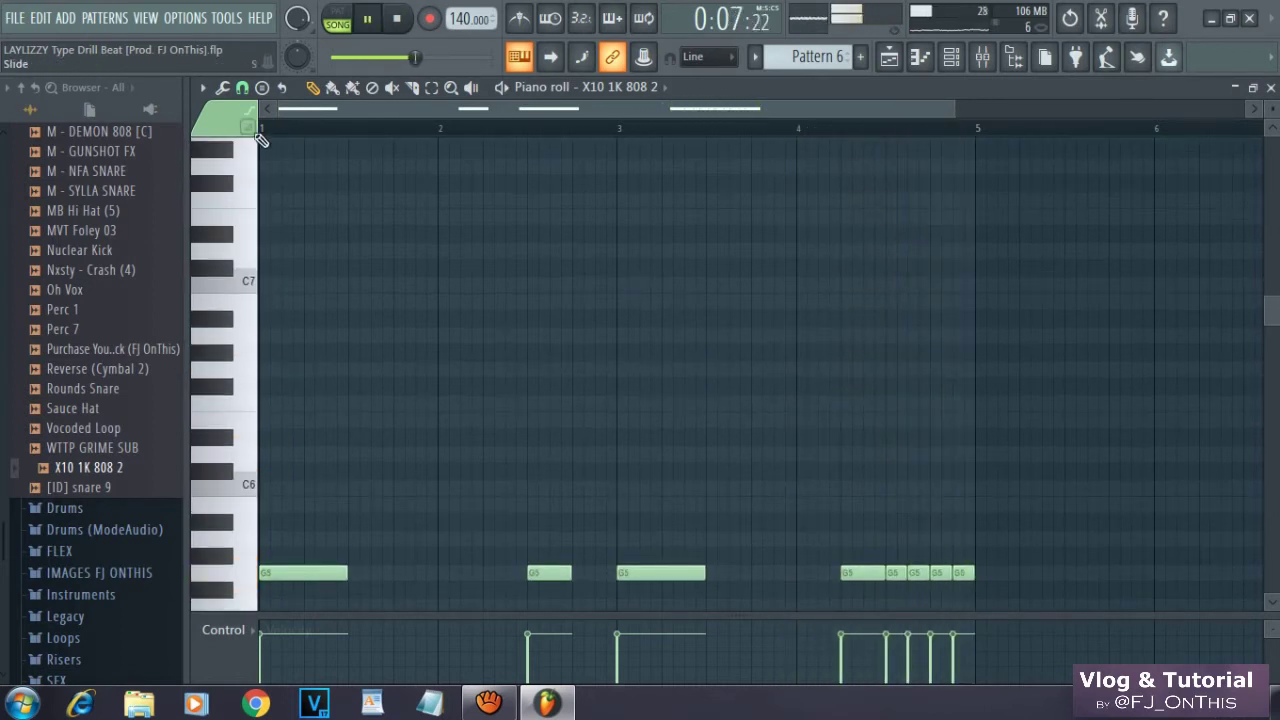
key("space")
Try placing a two-step slide note to A#7 at step 10 of bar 4.
scroll(837, 280, "up", 3)
scroll(911, 246, "down", 2)
scroll(929, 234, "up", 3)
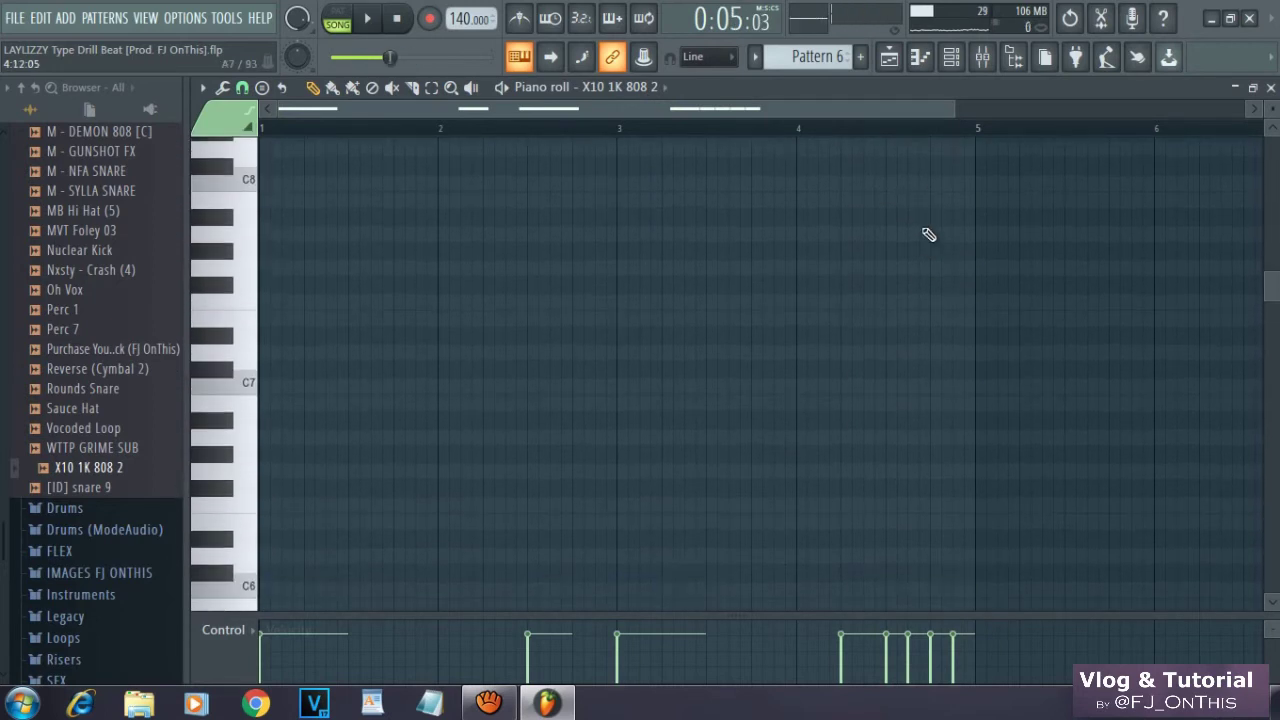
left_click(906, 201)
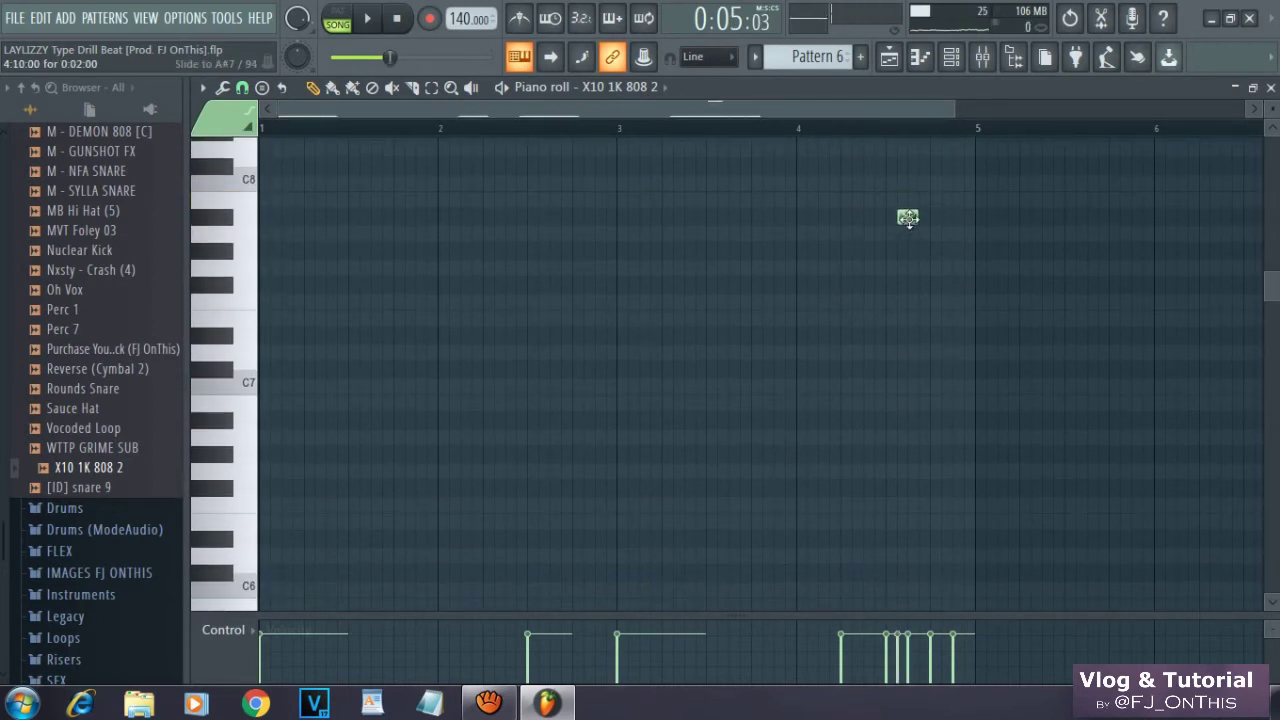
right_click(907, 218)
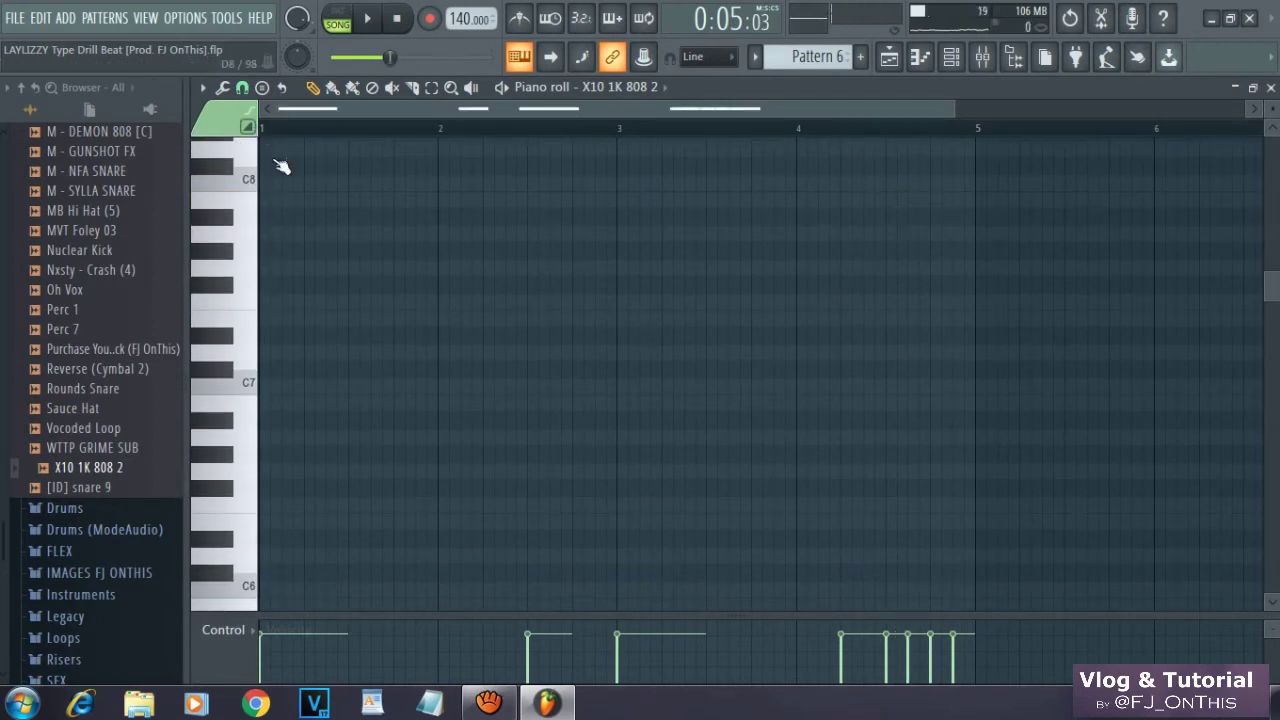
Place a one-step slide note to G7 at step 11 of bar 4 and audition the glide.
scroll(753, 258, "down", 4)
scroll(900, 262, "up", 4)
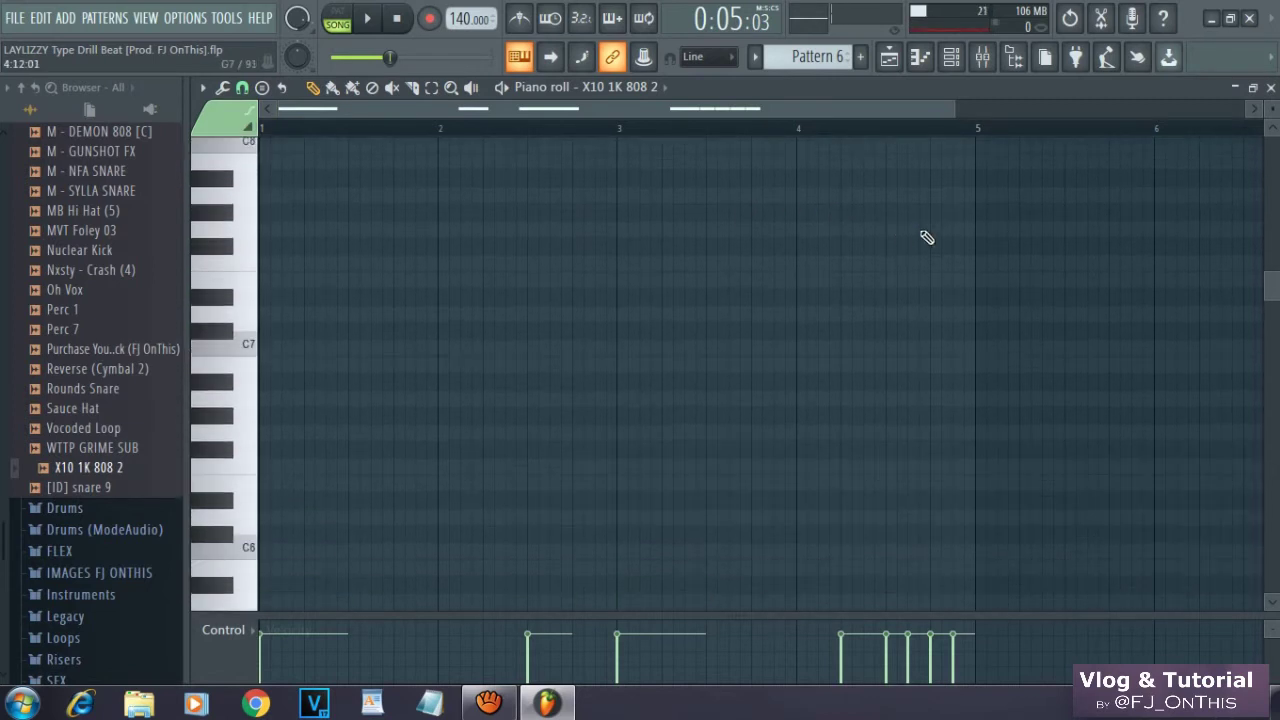
left_click(907, 251)
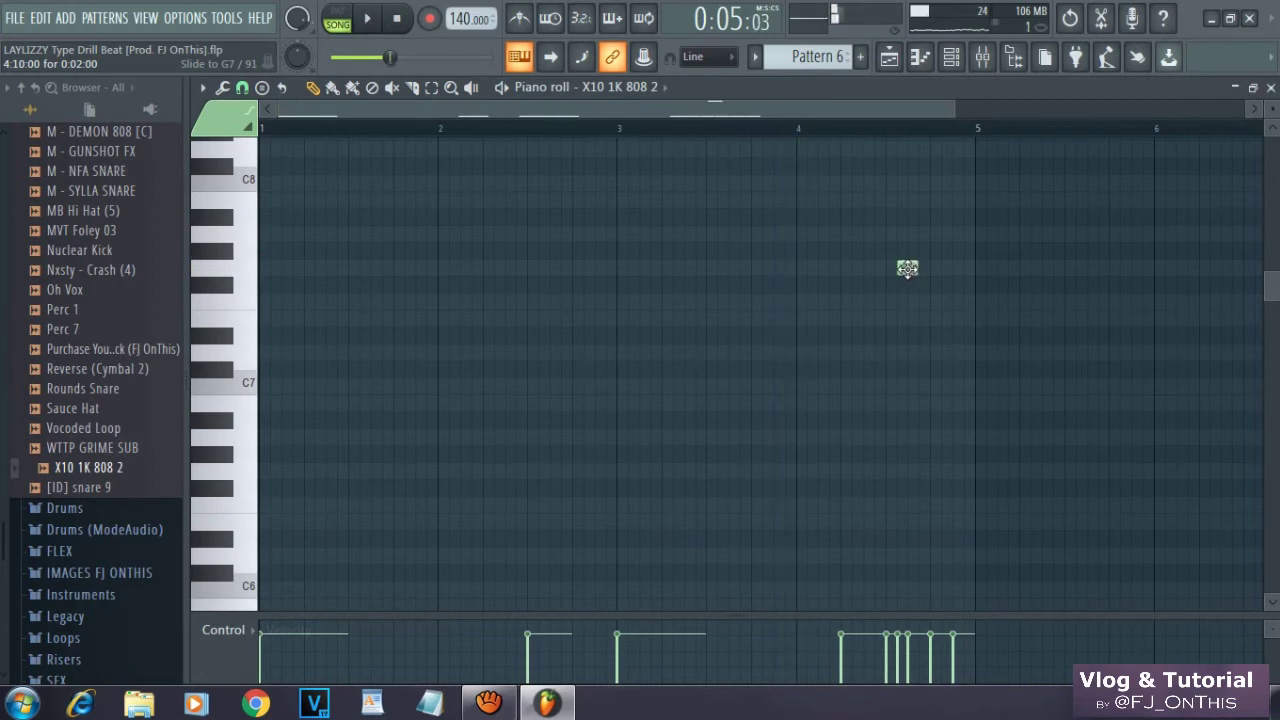
left_click_drag(908, 268, 898, 269)
key("space")
scroll(909, 274, "down", 4)
scroll(932, 267, "up", 4)
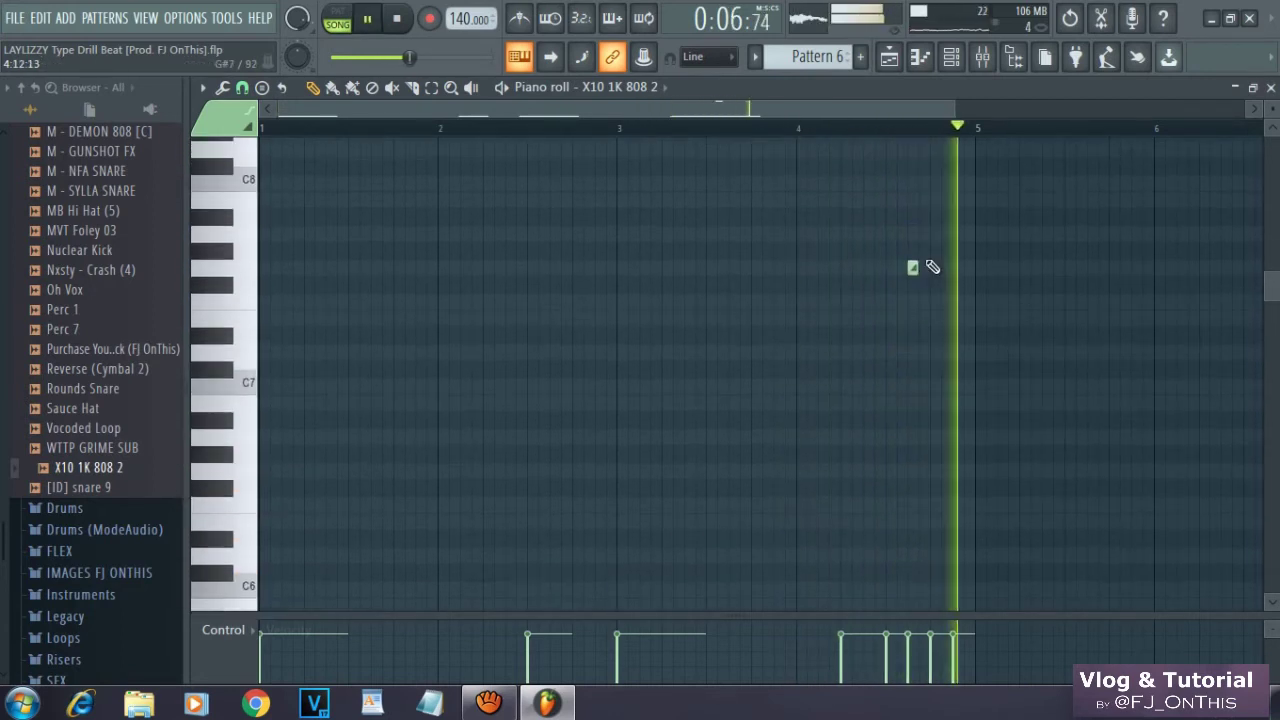
key("space")
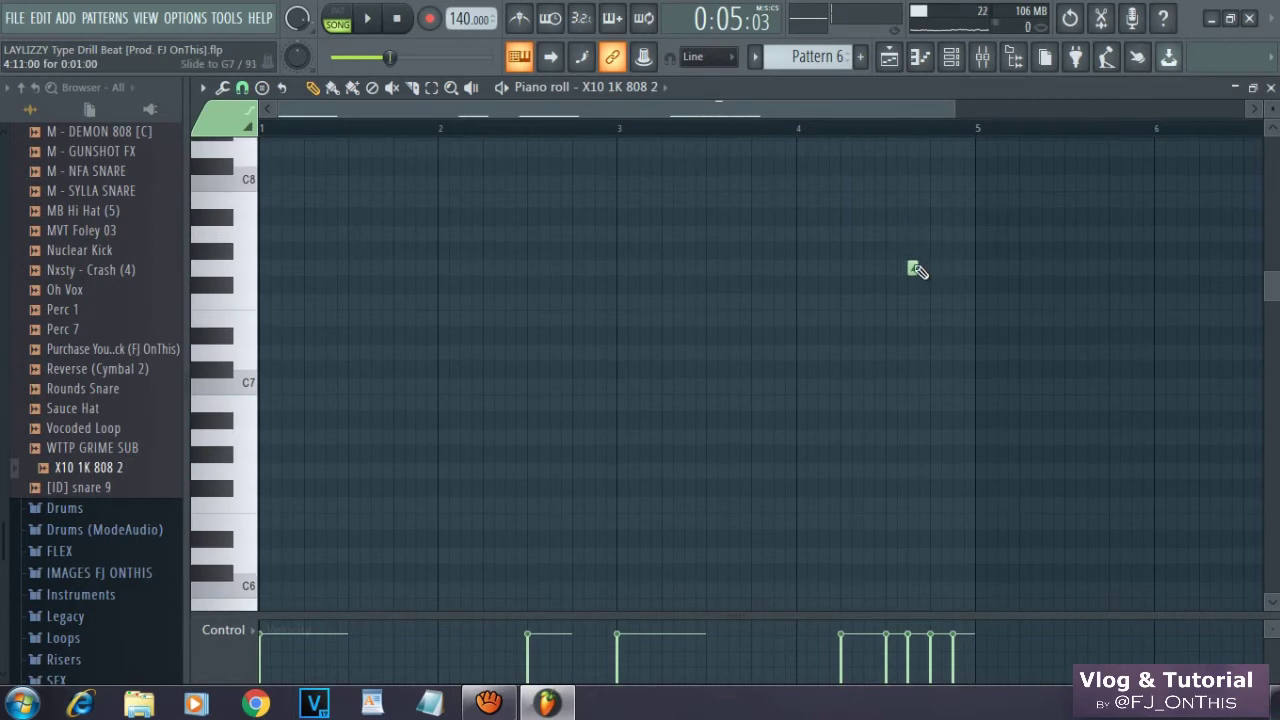
key("space")
scroll(925, 275, "down", 3)
key("space")
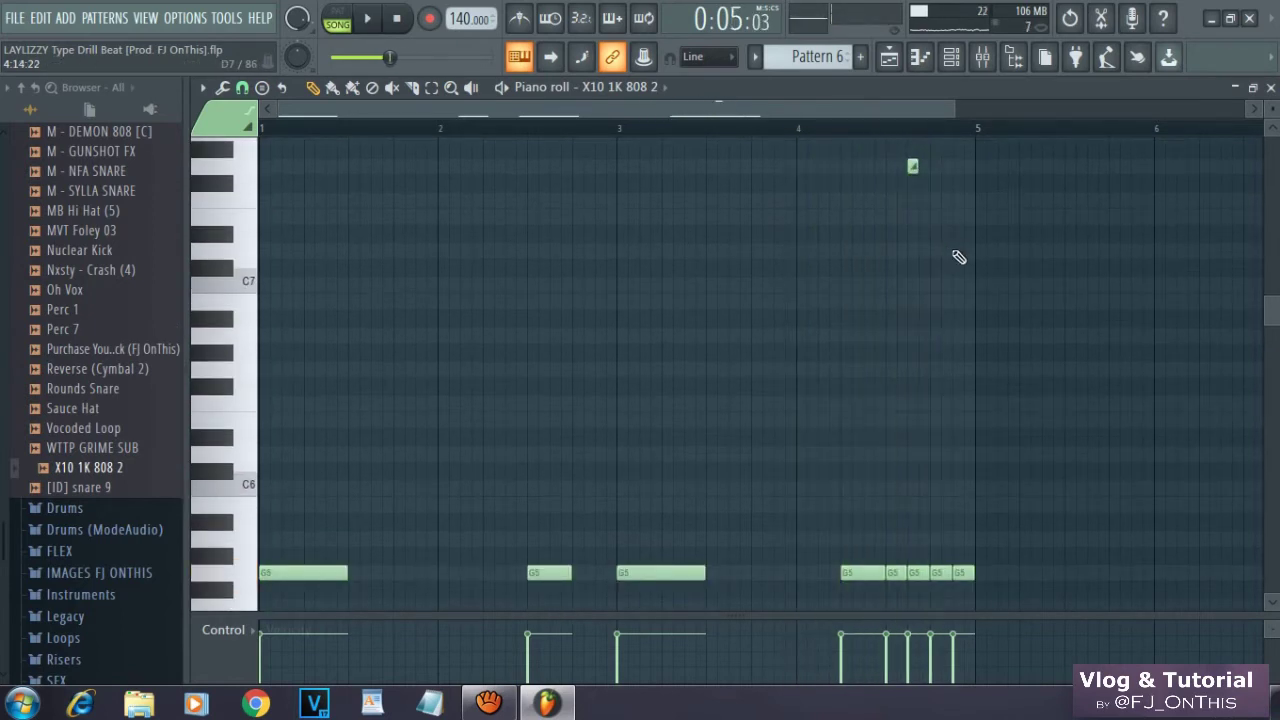
Add a one-step slide note at step 15 of bar 4, tune it to D#7 and listen to the result.
scroll(958, 257, "up", 2)
key("space")
left_click_drag(957, 270, 955, 210)
key("space")
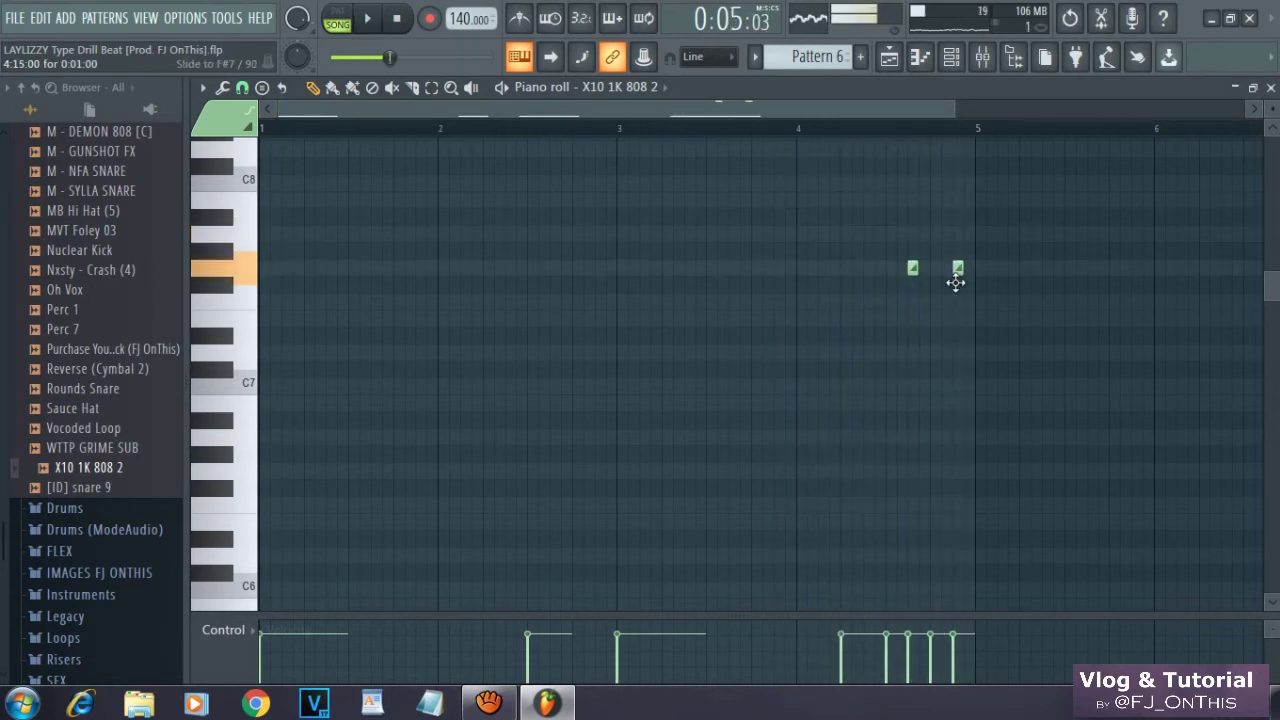
left_click_drag(956, 283, 957, 313)
key("space")
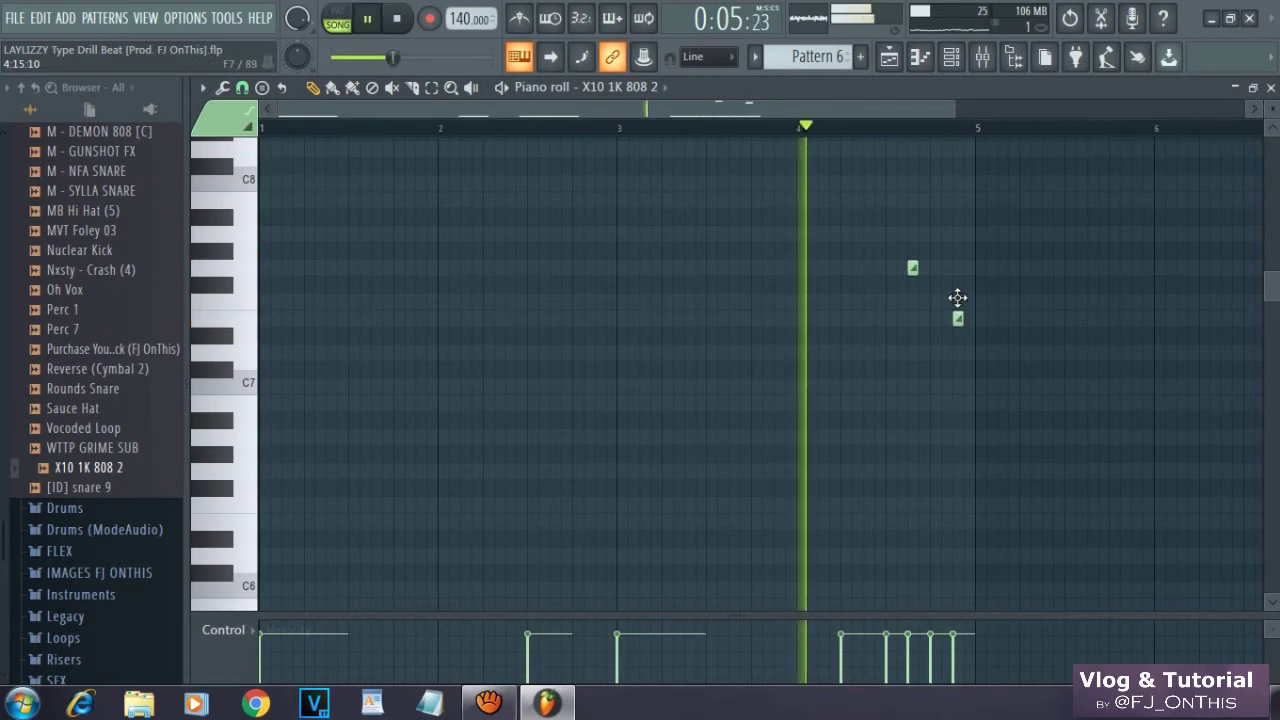
scroll(962, 295, "down", 2)
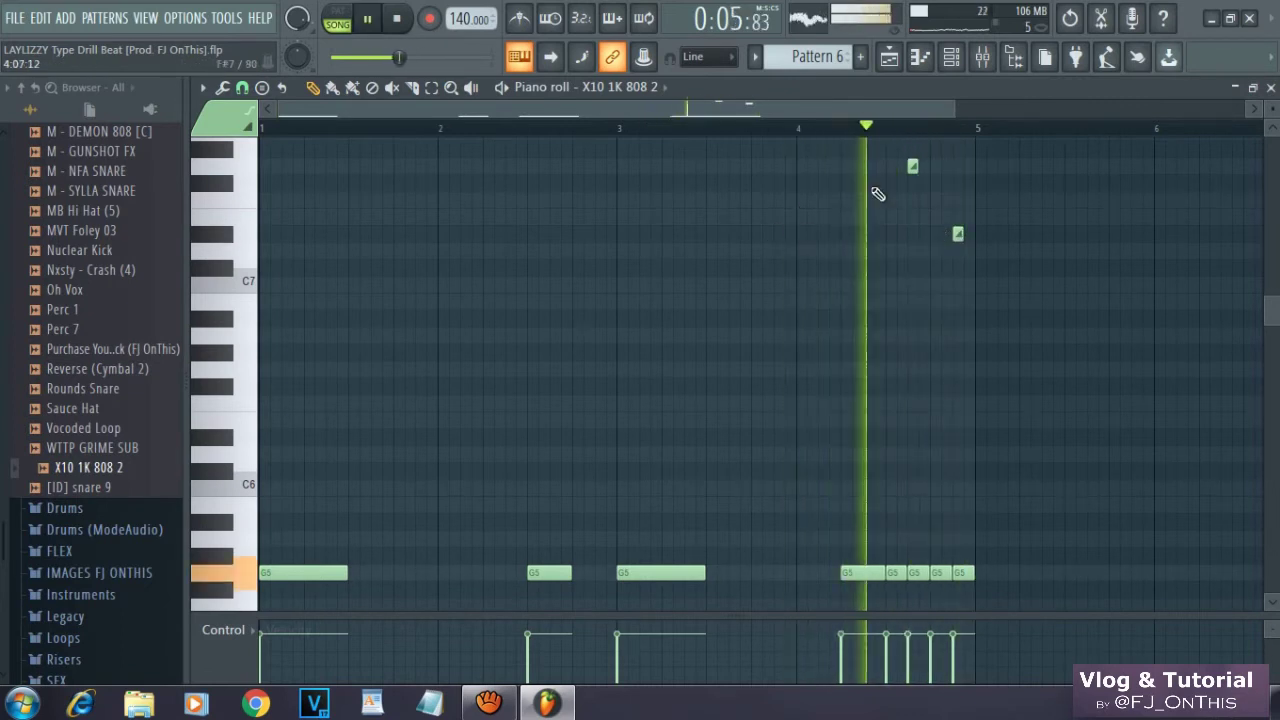
Select all notes of the 808 pattern, slides included, and transpose them down one octave so the main notes sit on G4.
left_click_drag(954, 109, 1022, 162)
scroll(554, 337, "up", 1)
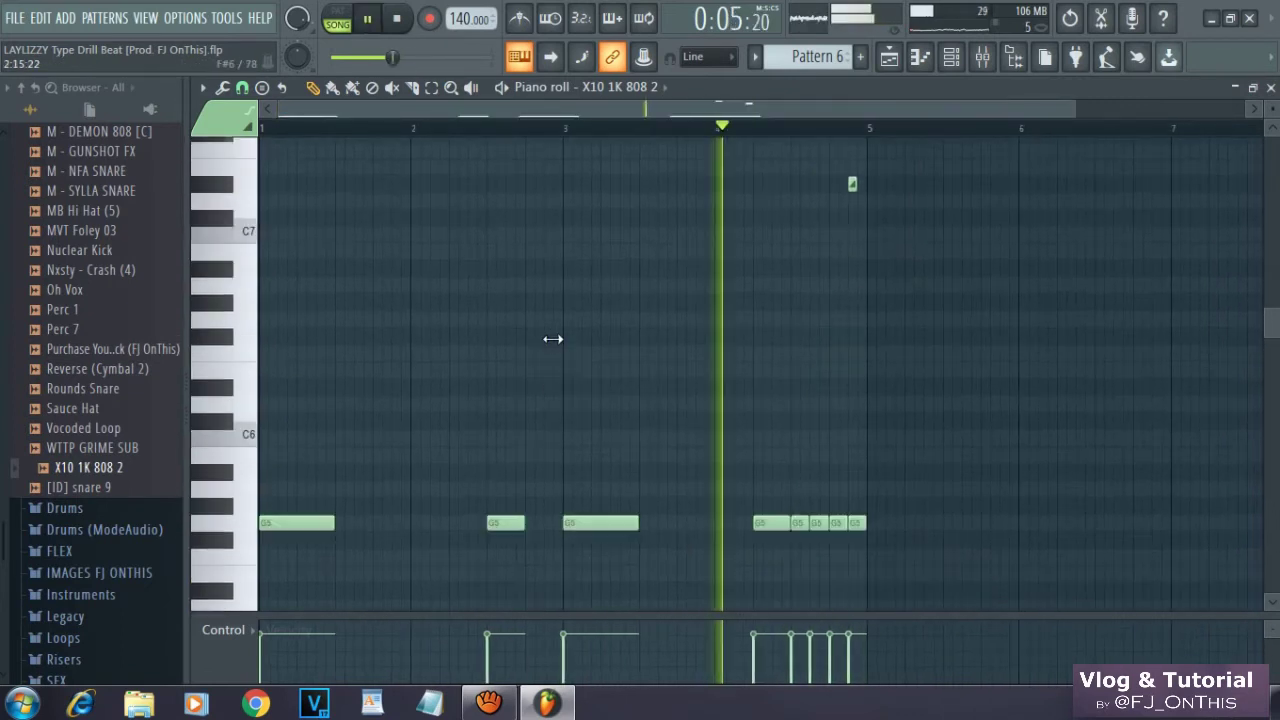
scroll(554, 337, "down", 4)
key("space")
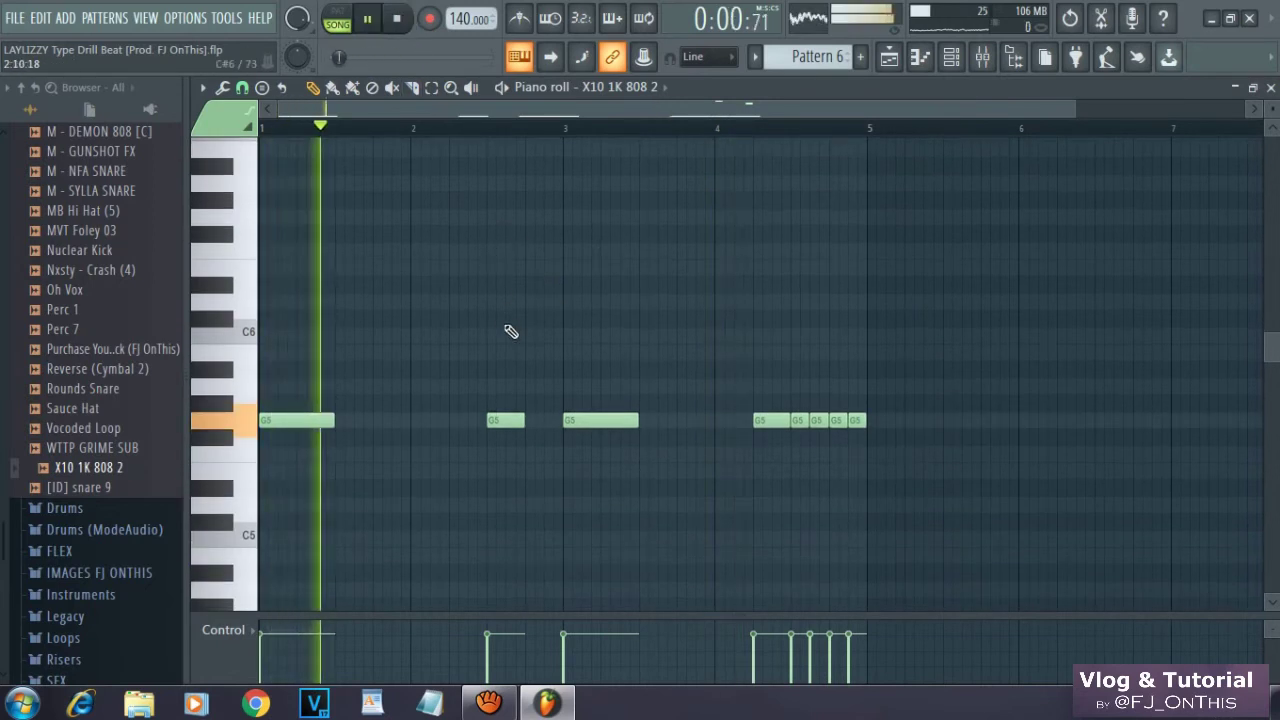
scroll(769, 313, "down", 3)
scroll(771, 313, "down", 1)
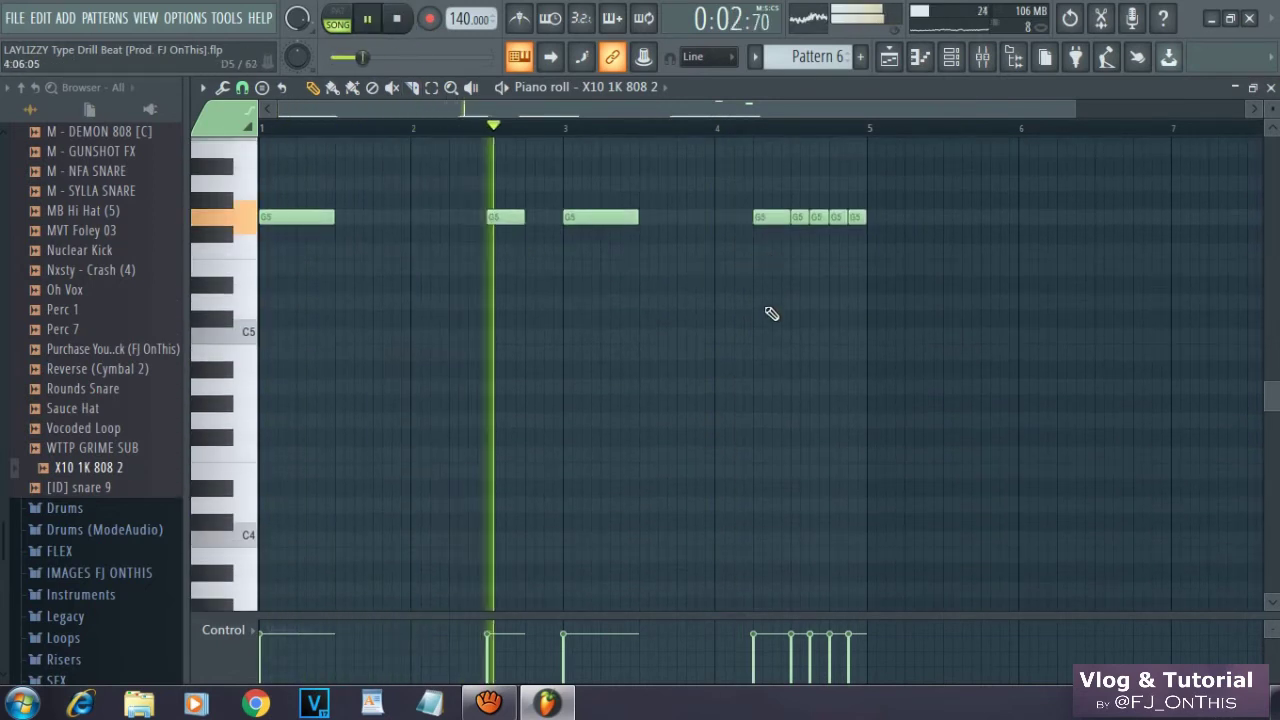
scroll(761, 325, "up", 4)
scroll(757, 317, "down", 2)
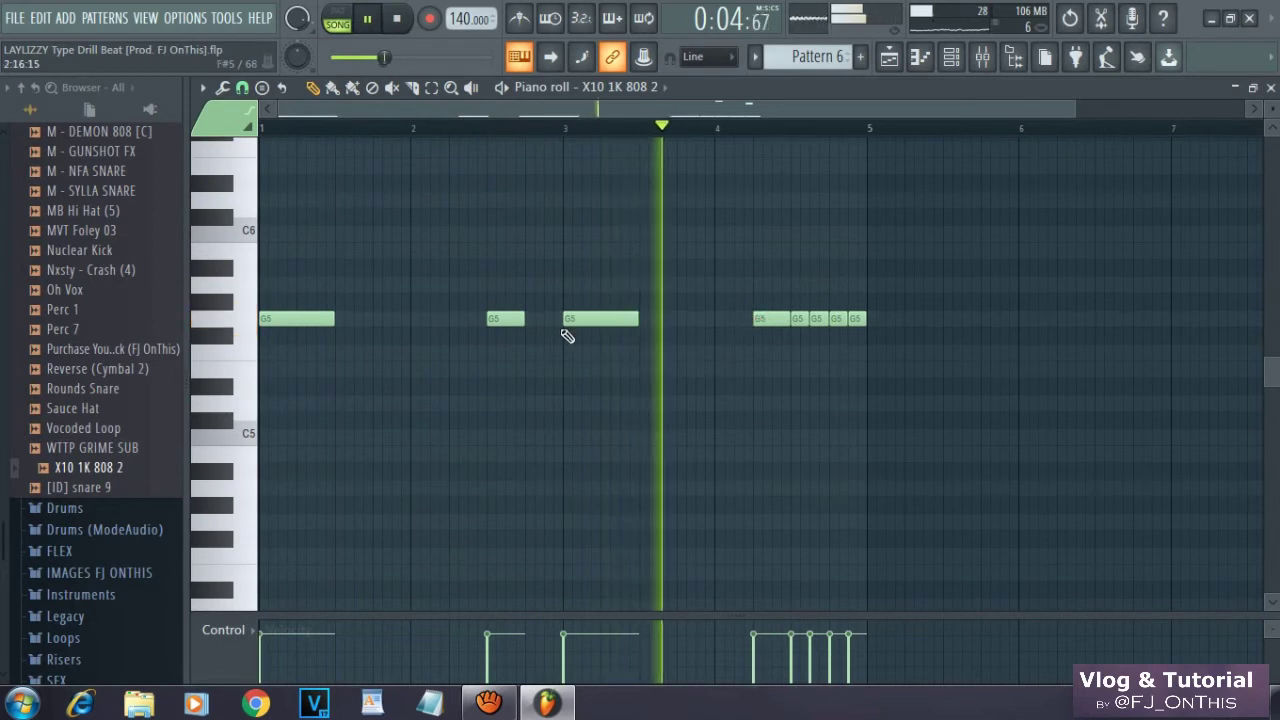
key("ctrl+a")
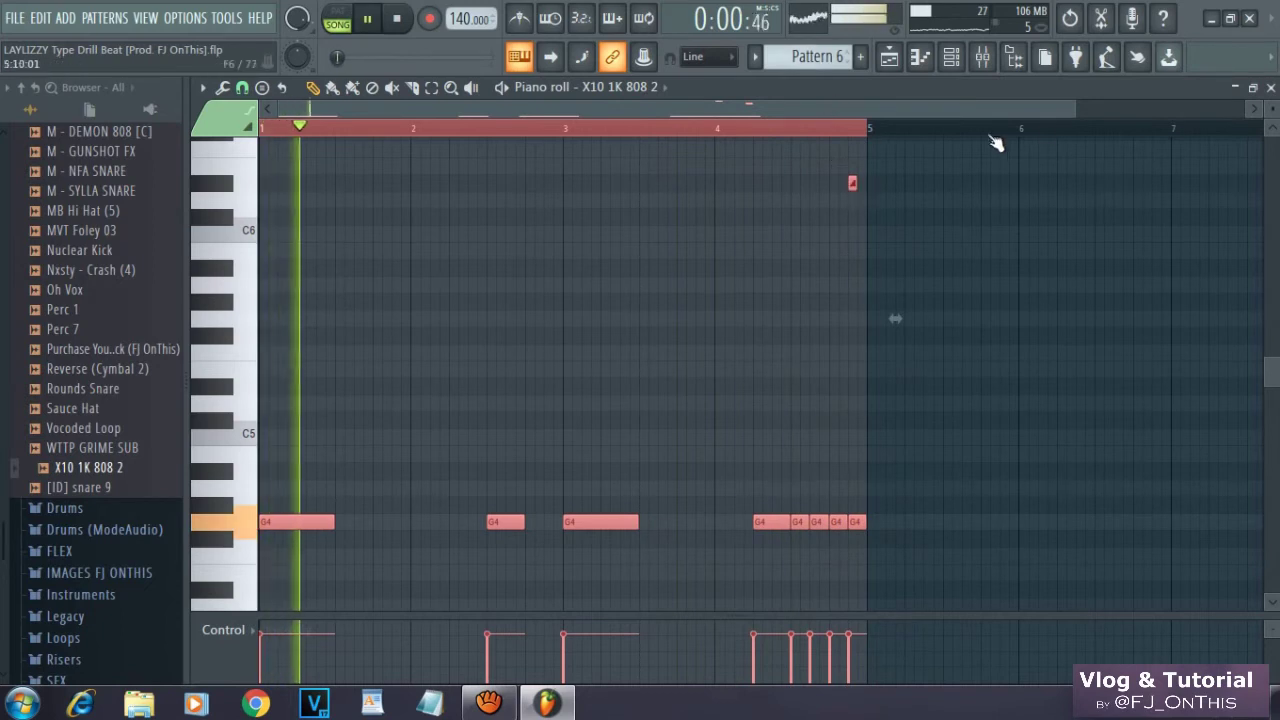
Check Pattern 6 against the other tracks in the playlist and reopen its 808 piano roll.
left_click_drag(1077, 109, 1222, 142)
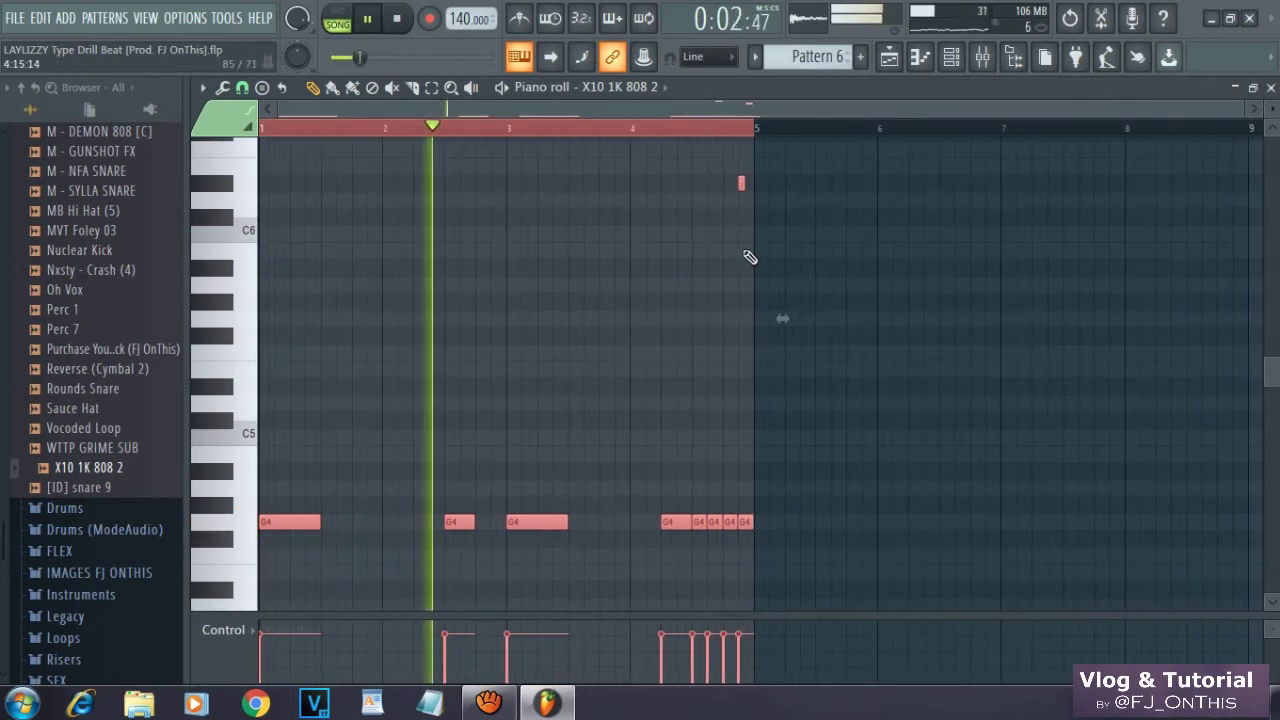
left_click(889, 57)
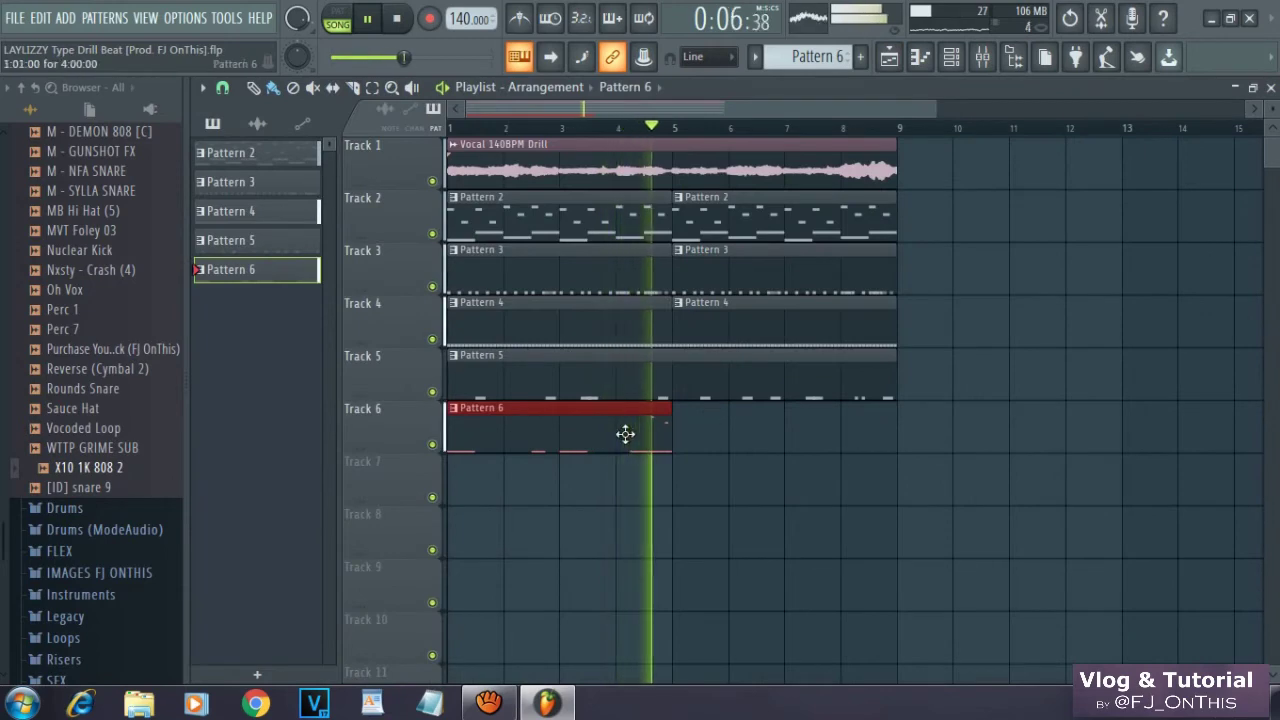
double_click(581, 433)
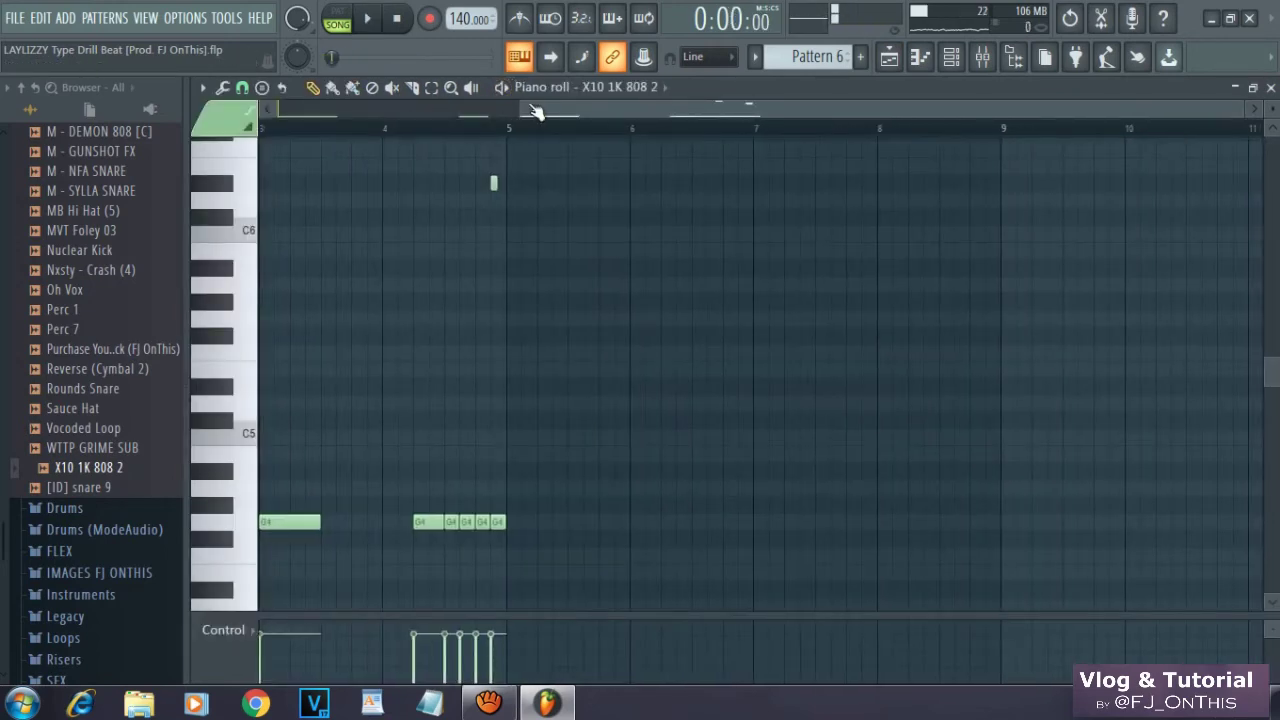
Duplicate the four-bar 808 pattern, slide notes included, and align the copy to the start of bar 5.
left_click_drag(524, 112, 280, 112)
scroll(641, 314, "down", 2)
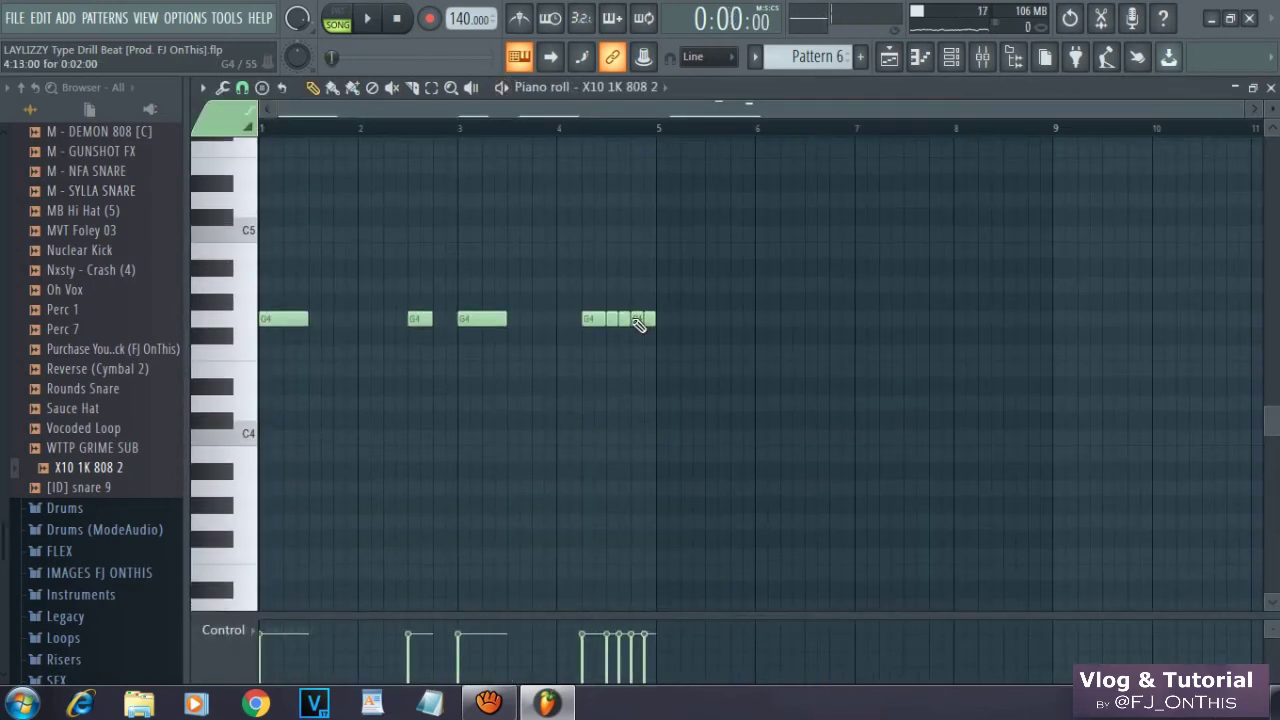
key("ctrl+a")
key("ctrl+b")
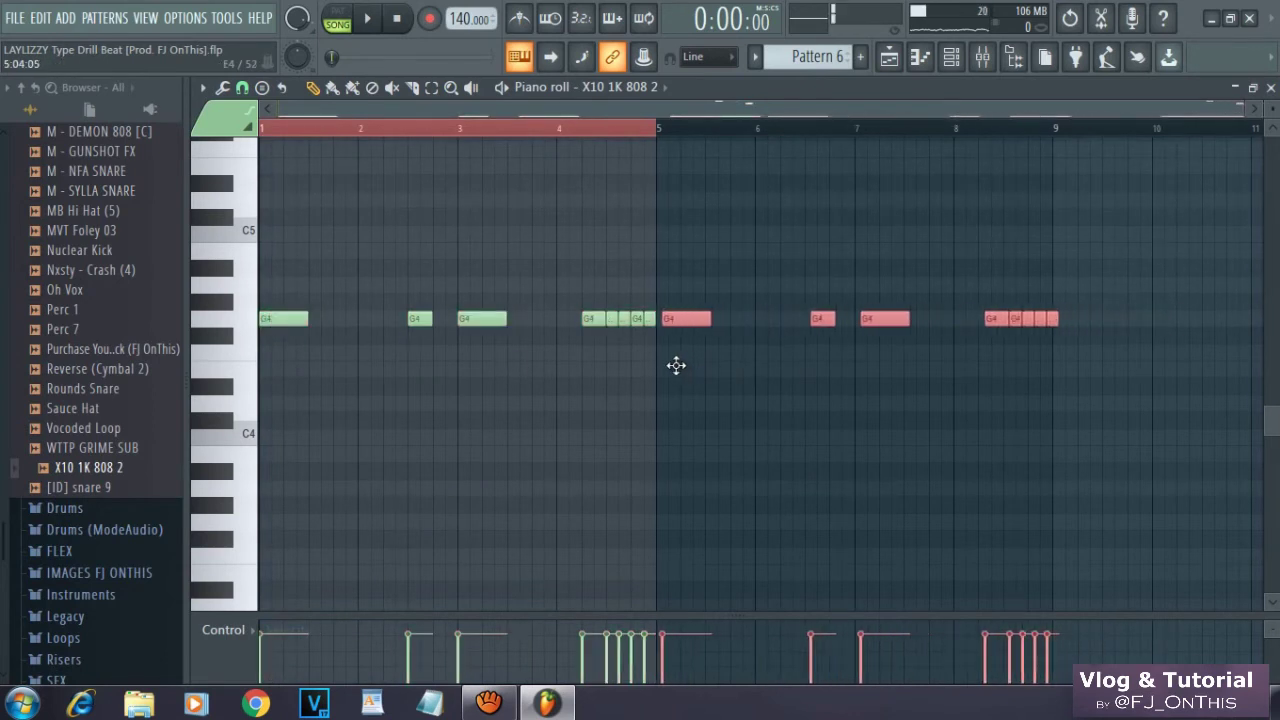
scroll(729, 195, "up", 4)
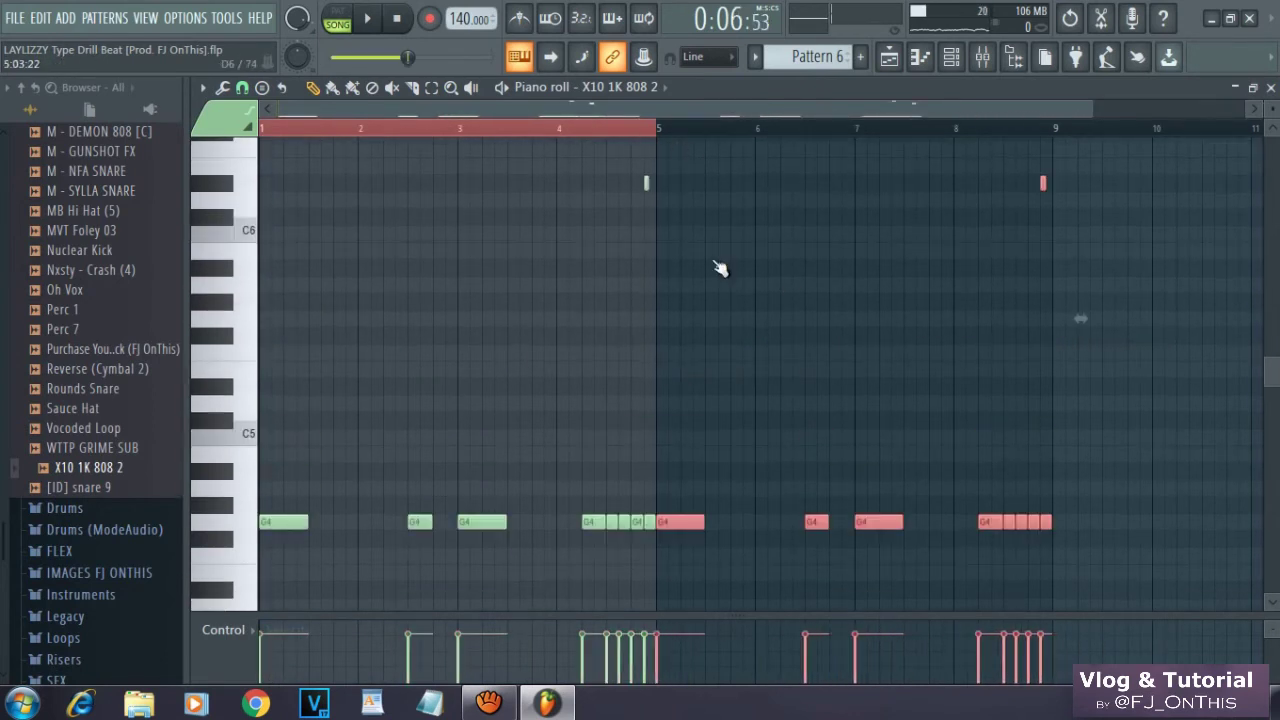
scroll(655, 175, "up", 4)
key("ctrl+d")
scroll(640, 200, "down", 3)
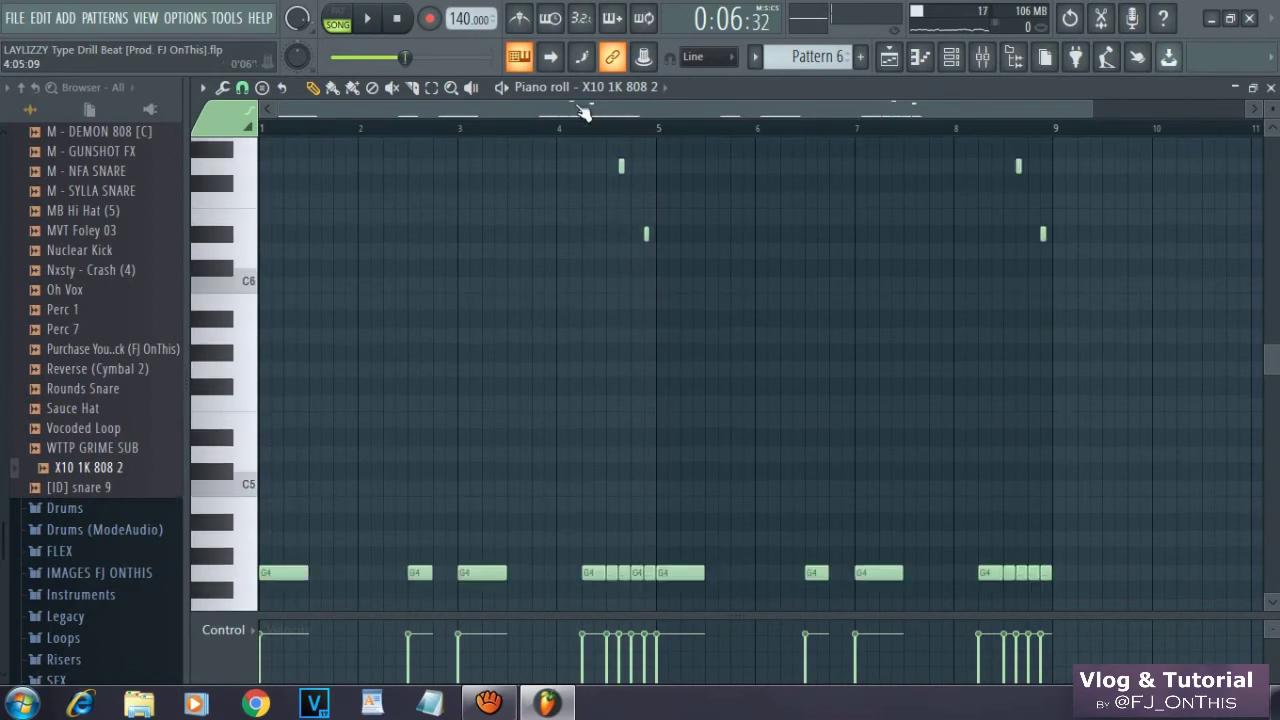
Add an 808 note around the start of bar 6, raise it to G6 and audition its timing.
left_click(559, 121)
key("space")
scroll(800, 277, "down", 3)
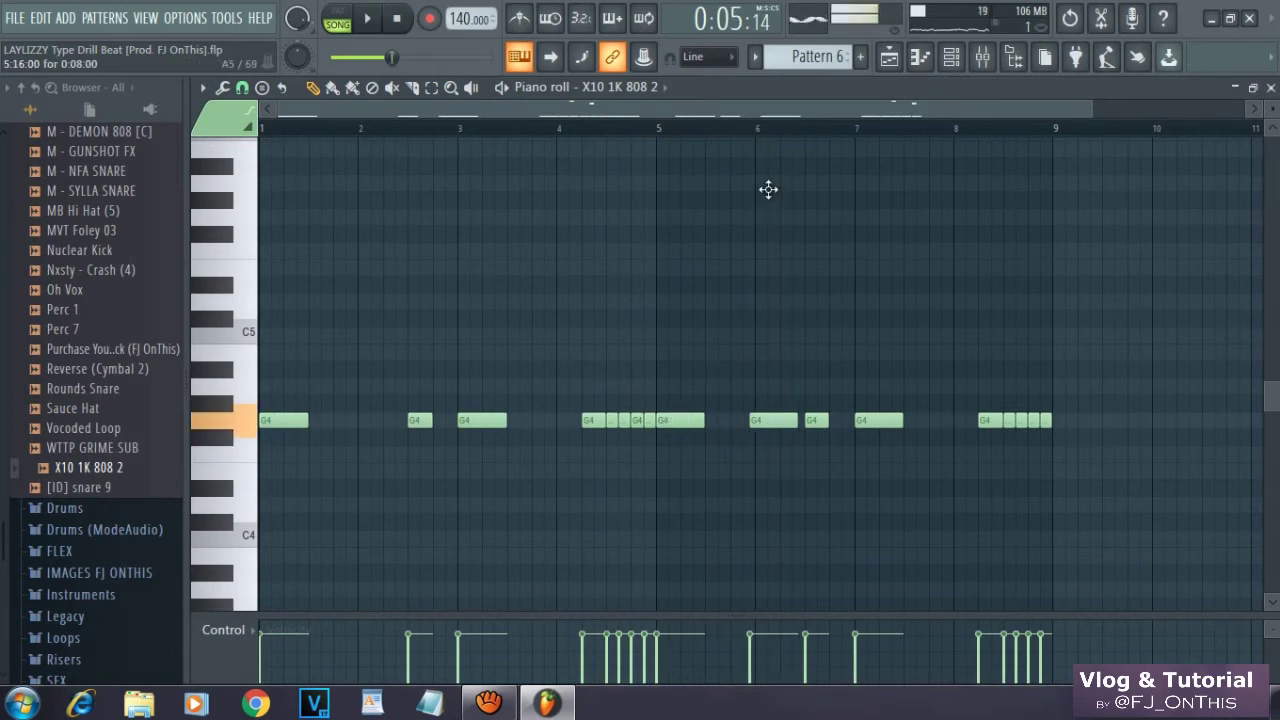
key("space")
left_click_drag(757, 147, 753, 200)
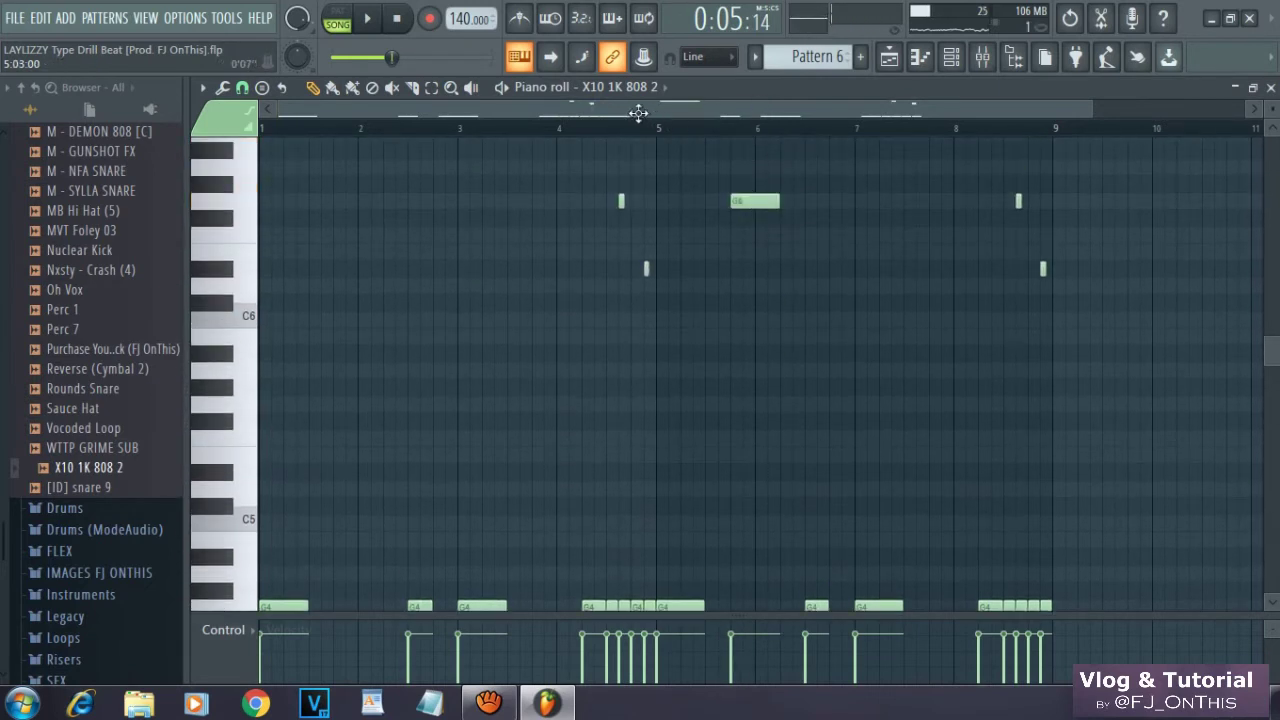
key("space")
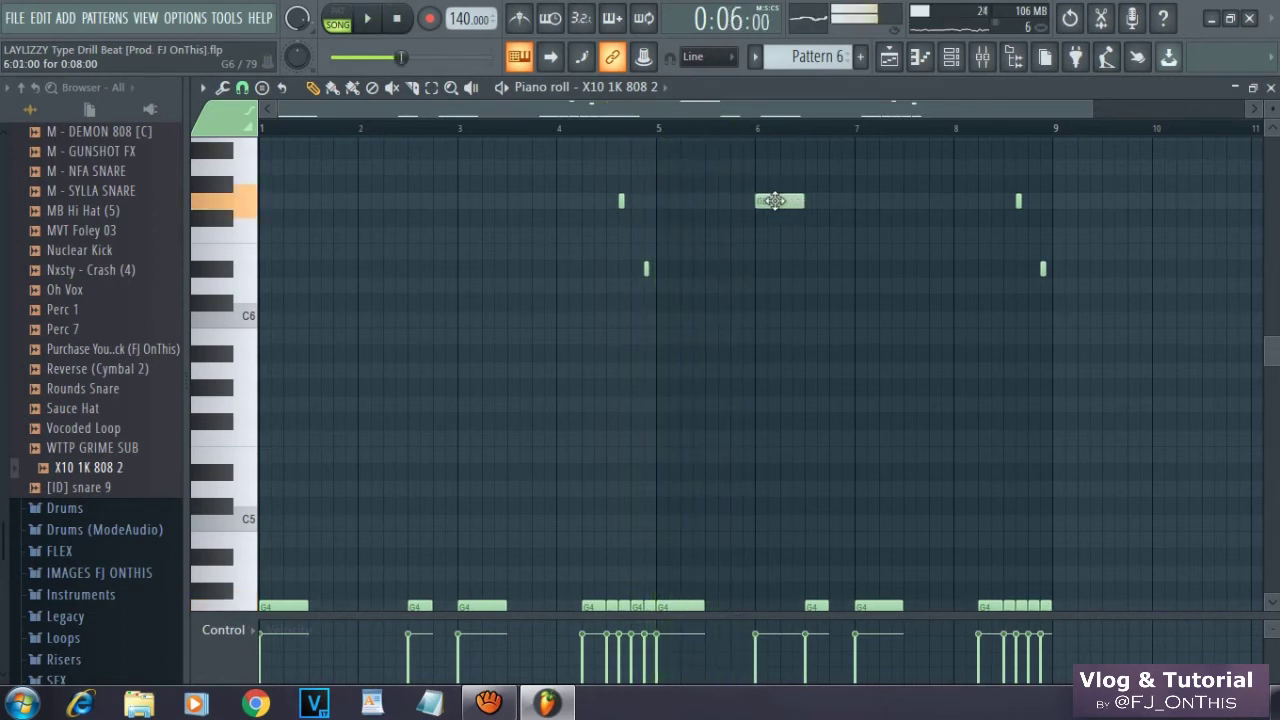
key("space")
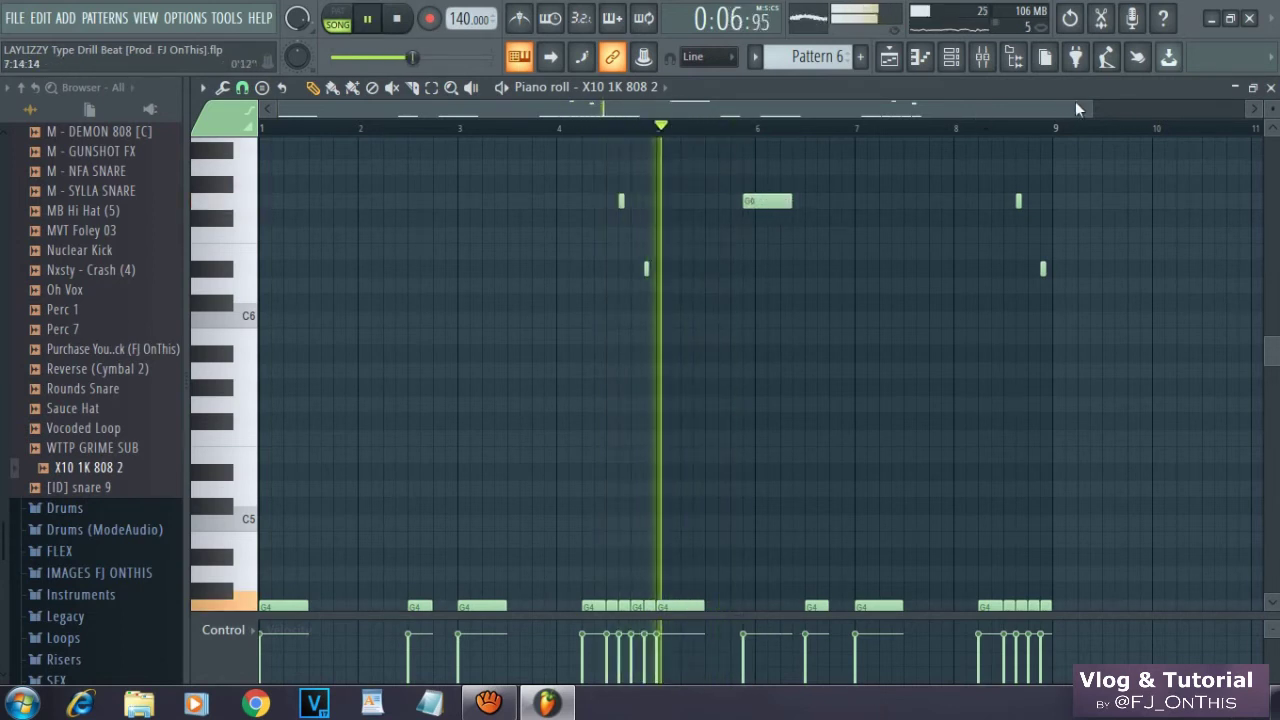
Listen through bar 5 and move the G6 note to start at step 13 of bar 5.
scroll(848, 104, "up", 1)
left_click_drag(848, 104, 886, 130)
key("space")
key("space")
scroll(988, 124, "up", 2)
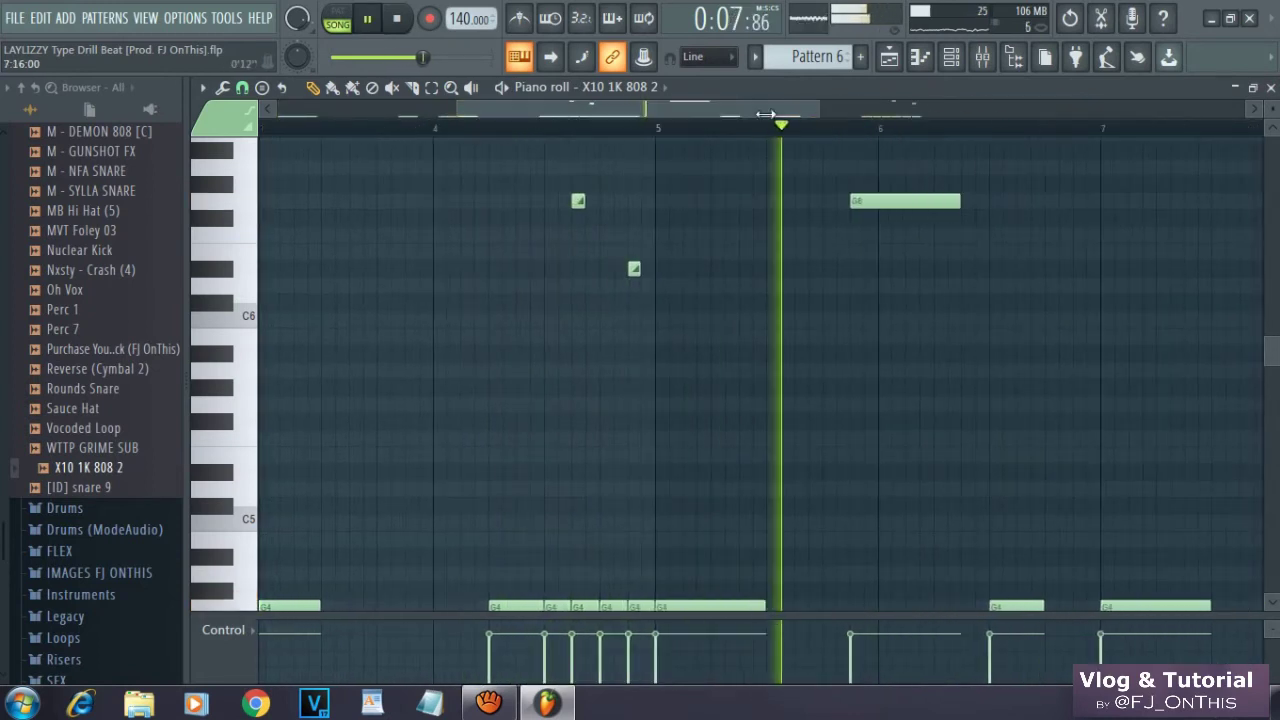
left_click_drag(856, 203, 842, 203)
left_click_drag(796, 111, 857, 116)
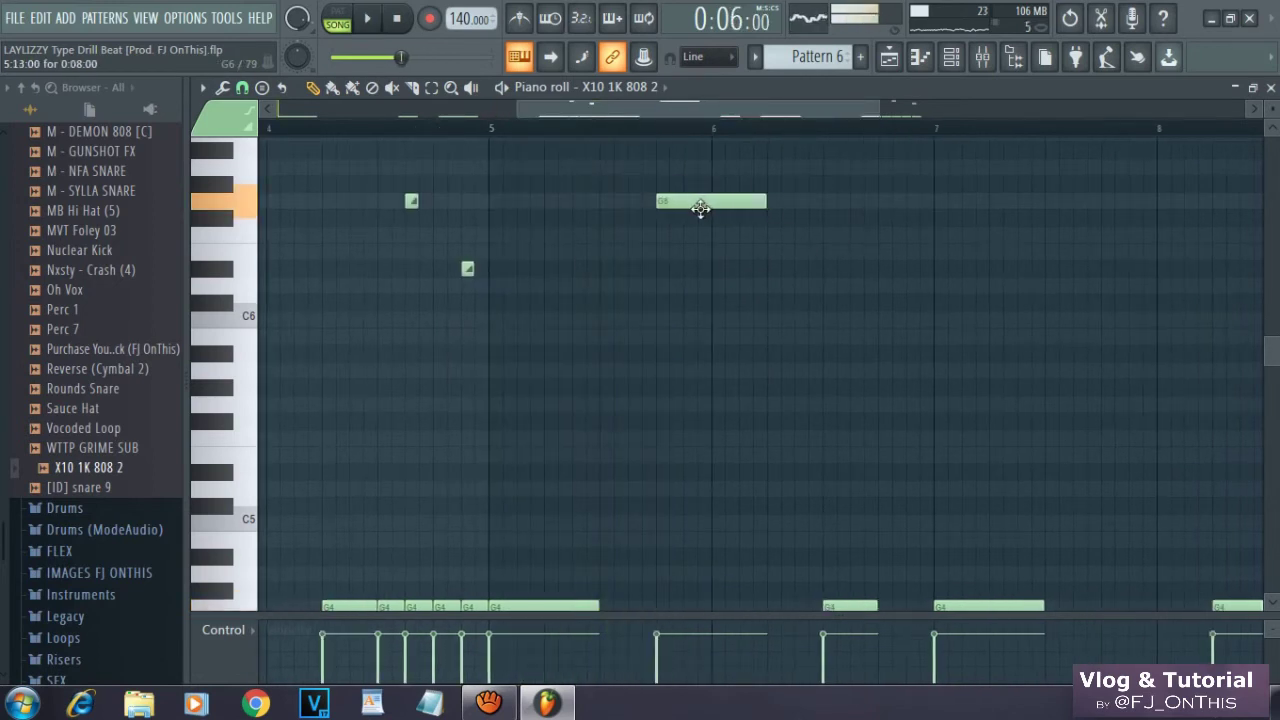
Shorten the G6 note to two steps and repeat it at steps 1 and 5 of bar 6.
left_click_drag(761, 200, 683, 201)
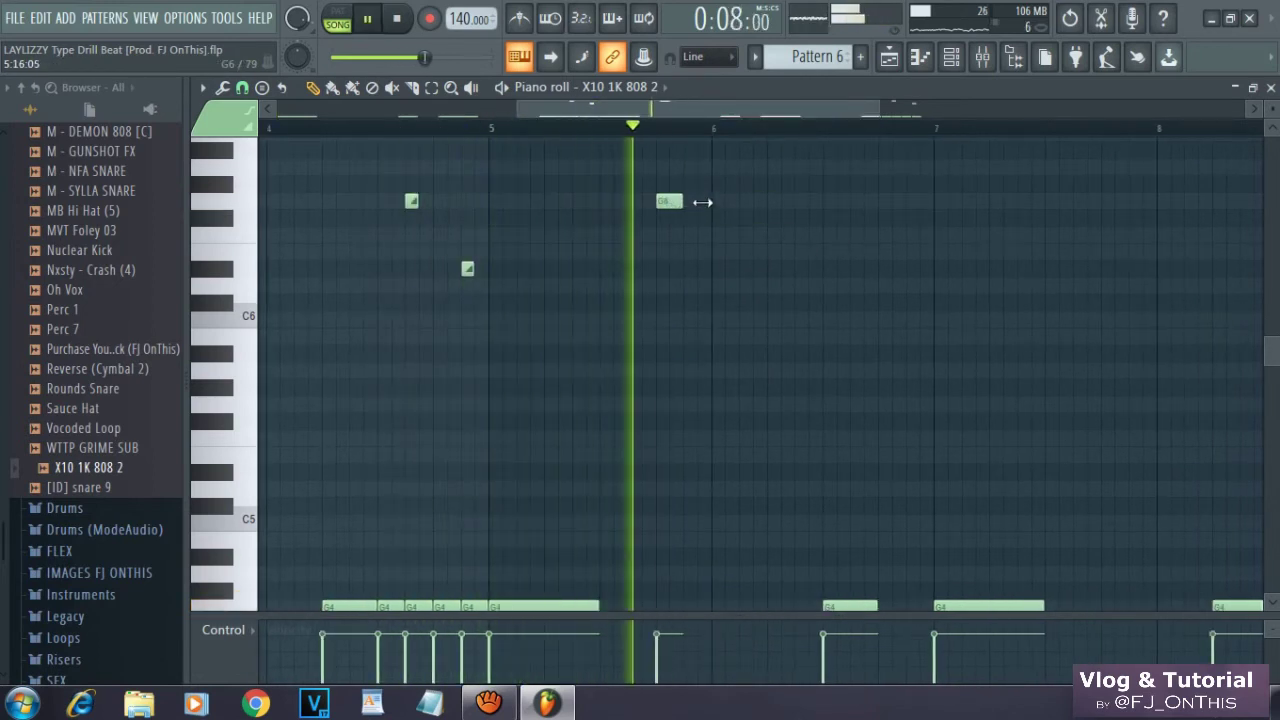
left_click(720, 205)
left_click(773, 205)
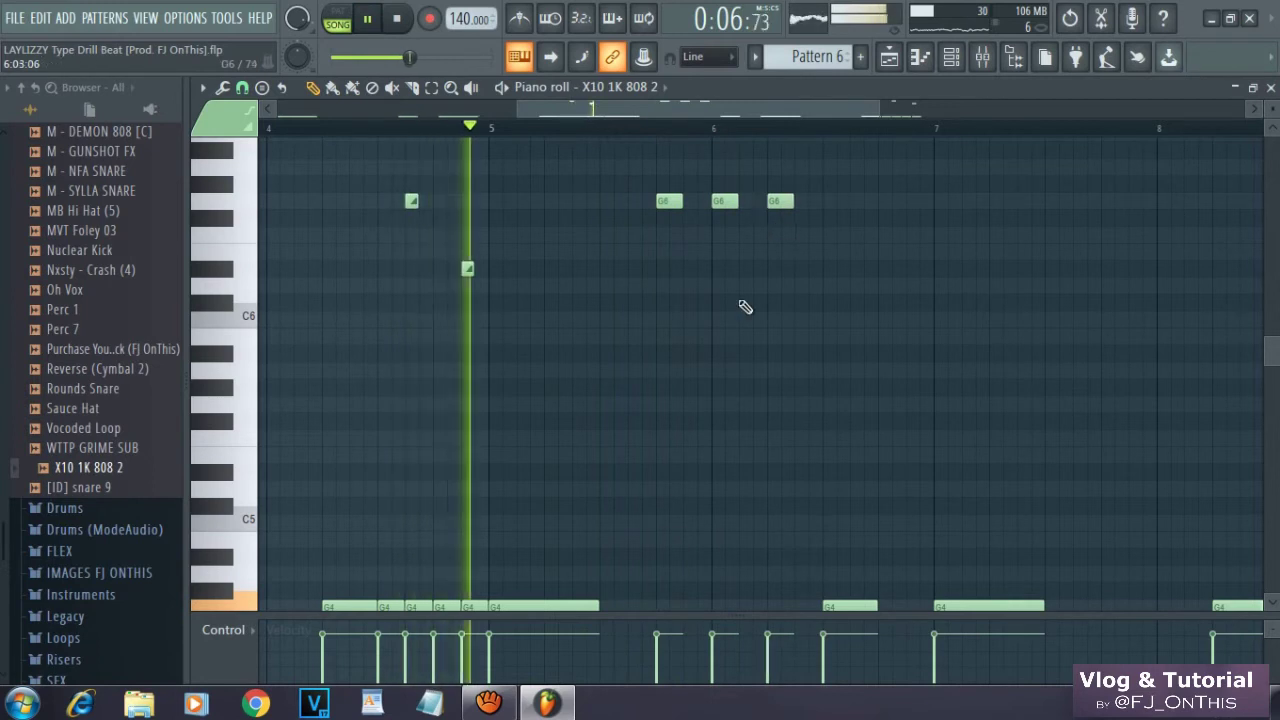
Enlarge the velocity lane and lower the second and third G6 notes progressively so the hits fade out.
scroll(748, 308, "down", 4)
left_click_drag(760, 617, 700, 442)
key("space")
left_click(728, 508)
left_click(772, 579)
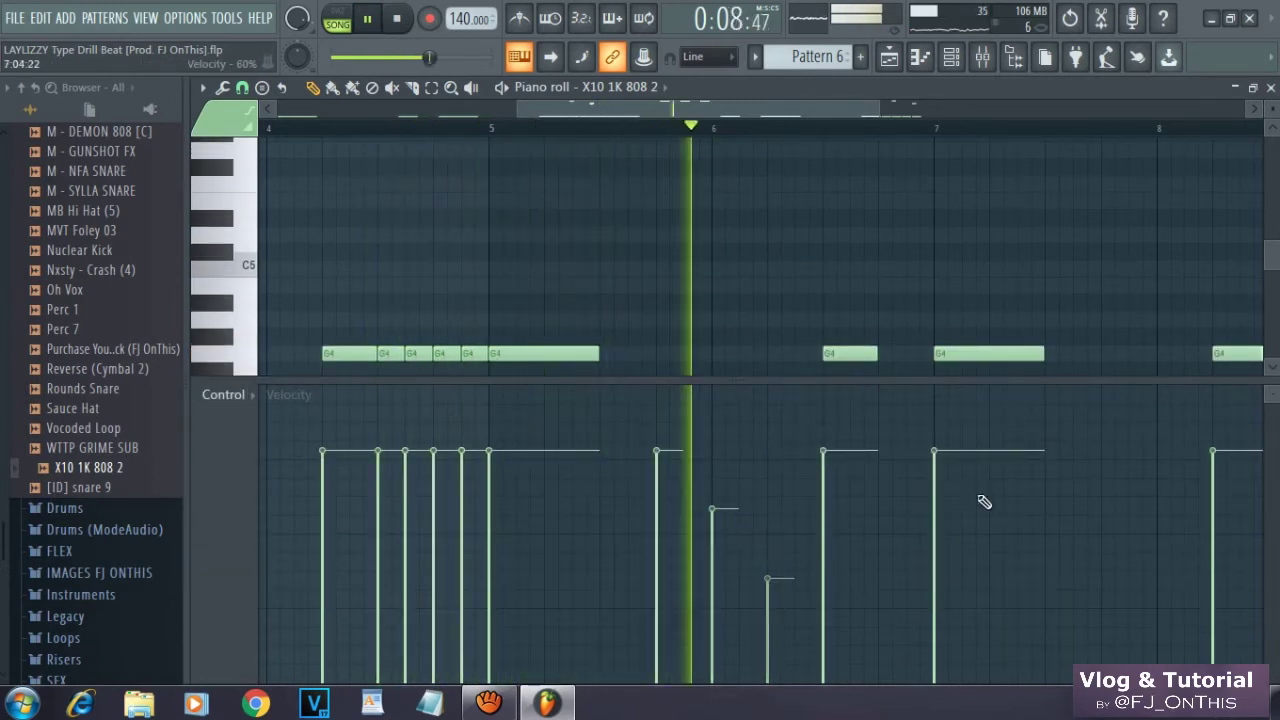
key("space")
key("space")
Shrink the velocity lane and add a four-step G4 note at step 13 of bar 6.
left_click_drag(881, 109, 931, 209)
scroll(912, 320, "down", 2)
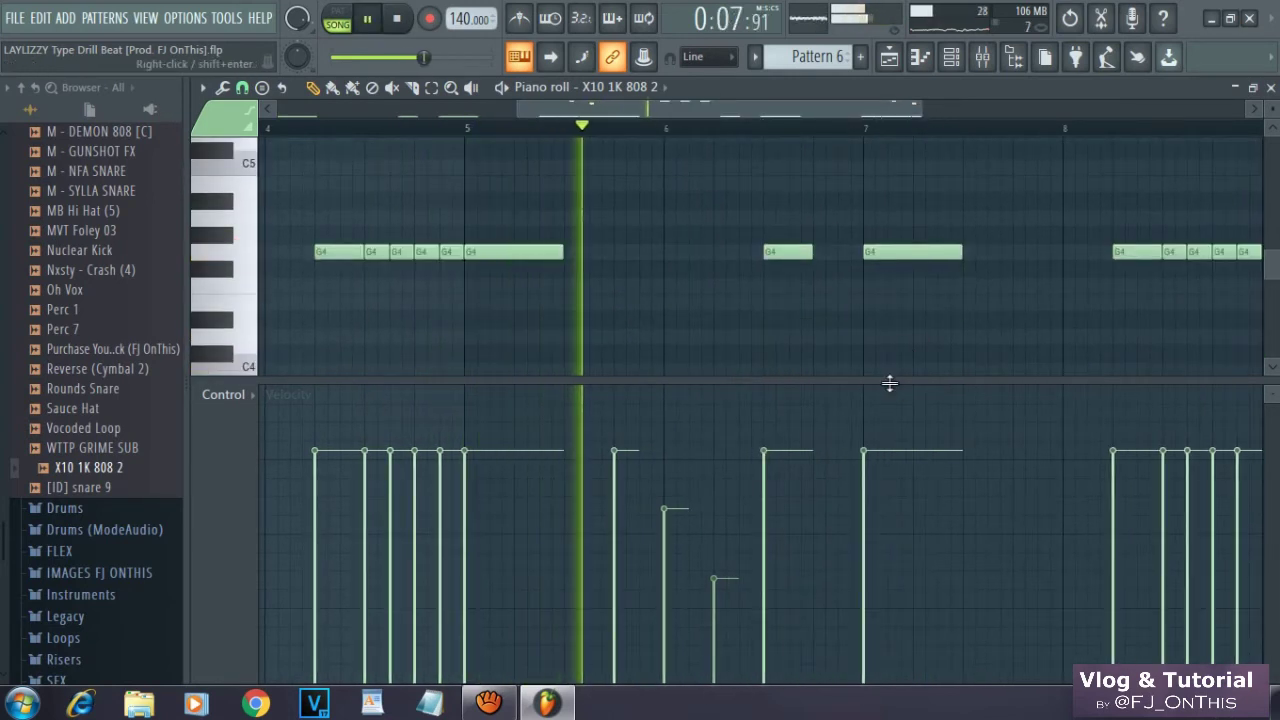
left_click_drag(889, 380, 889, 530)
key("space")
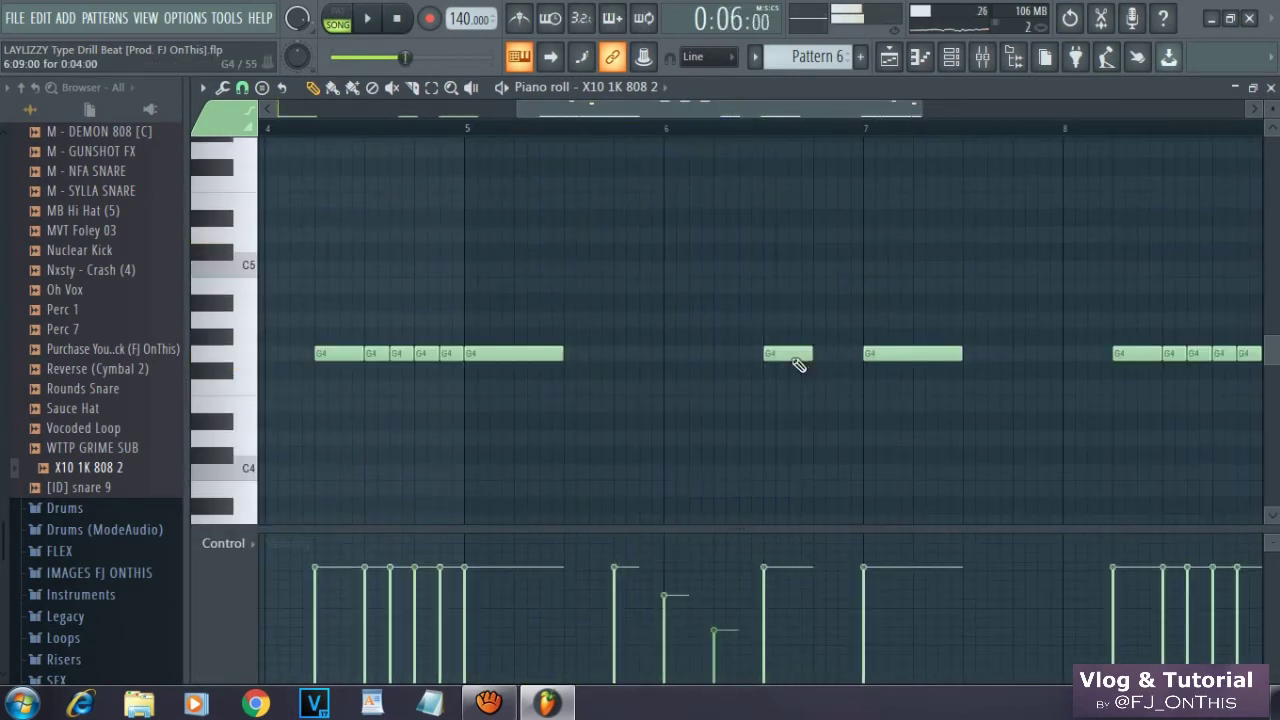
Place a one-step slide note at G7 on step 15 of bar 6 and audition the glide.
scroll(700, 300, "up", 8)
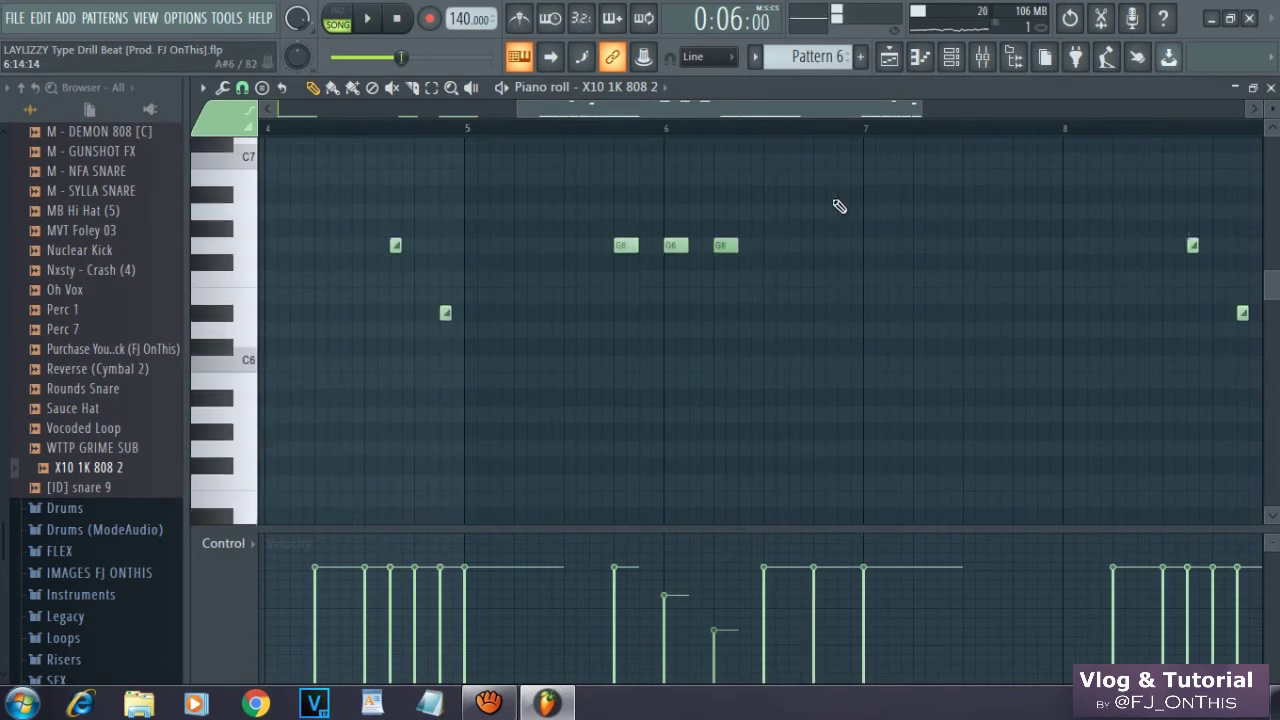
scroll(706, 257, "up", 3)
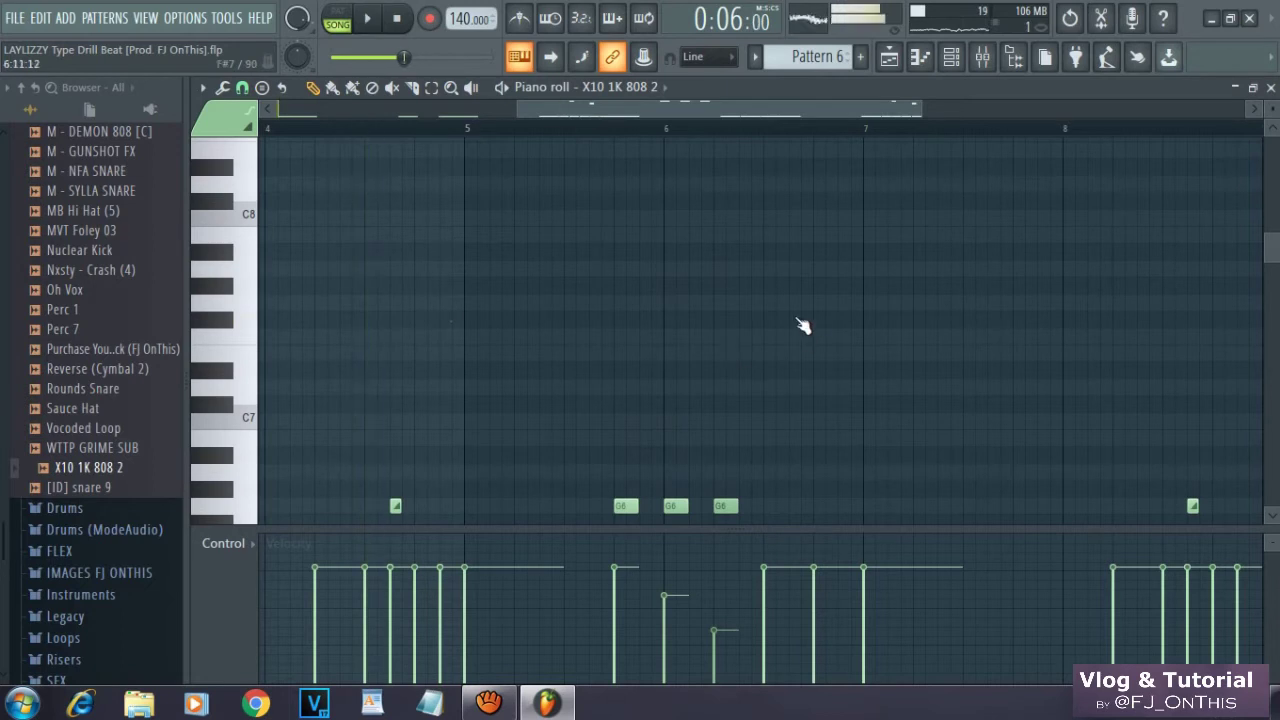
scroll(840, 310, "down", 2)
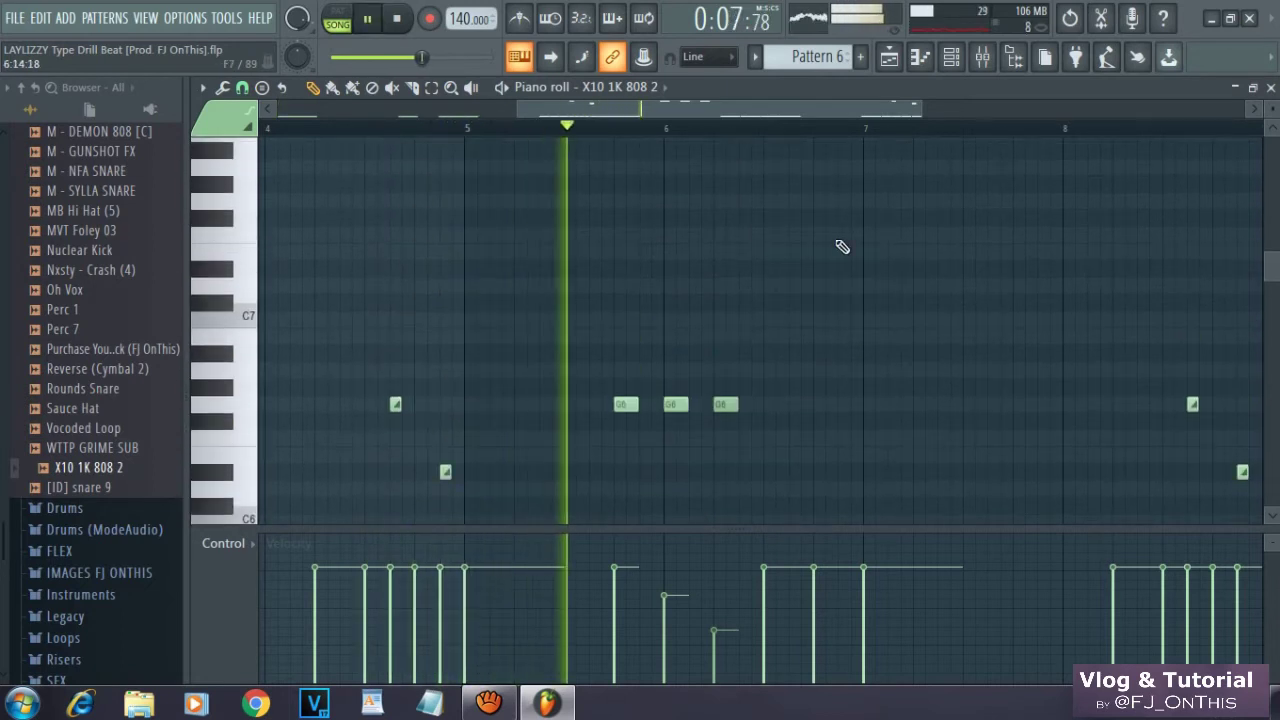
left_click(843, 201)
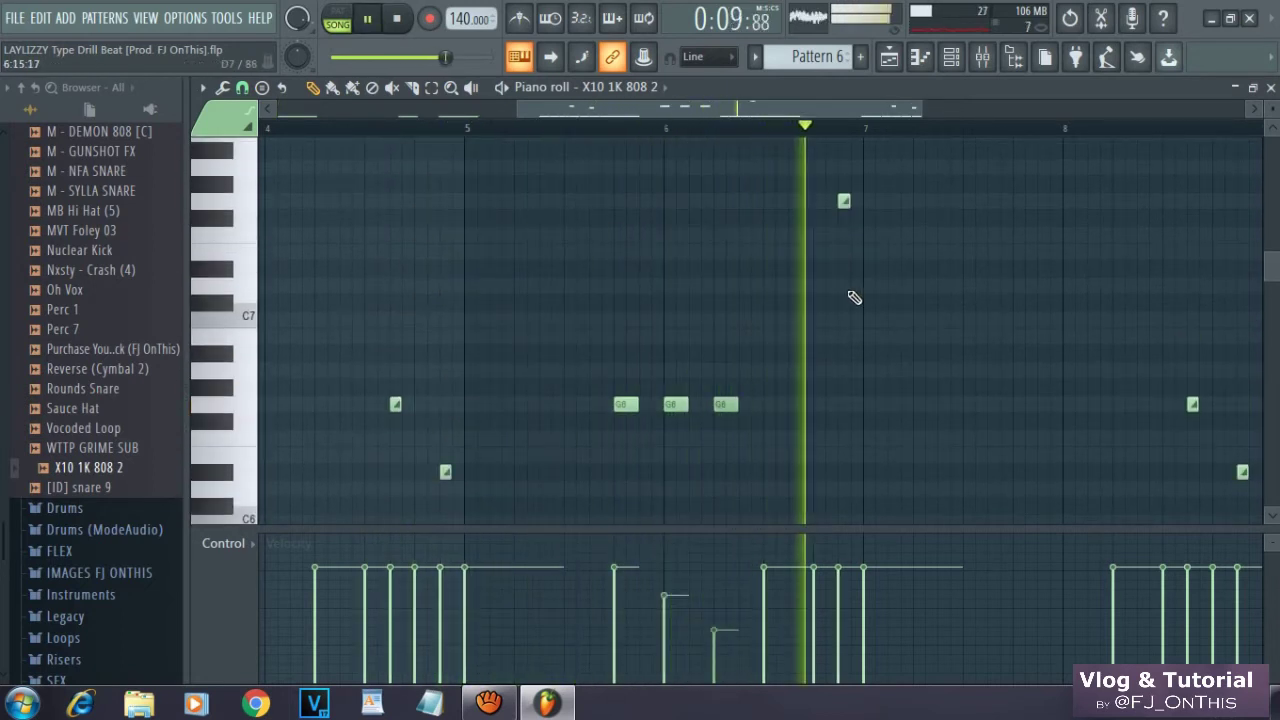
left_click(802, 129)
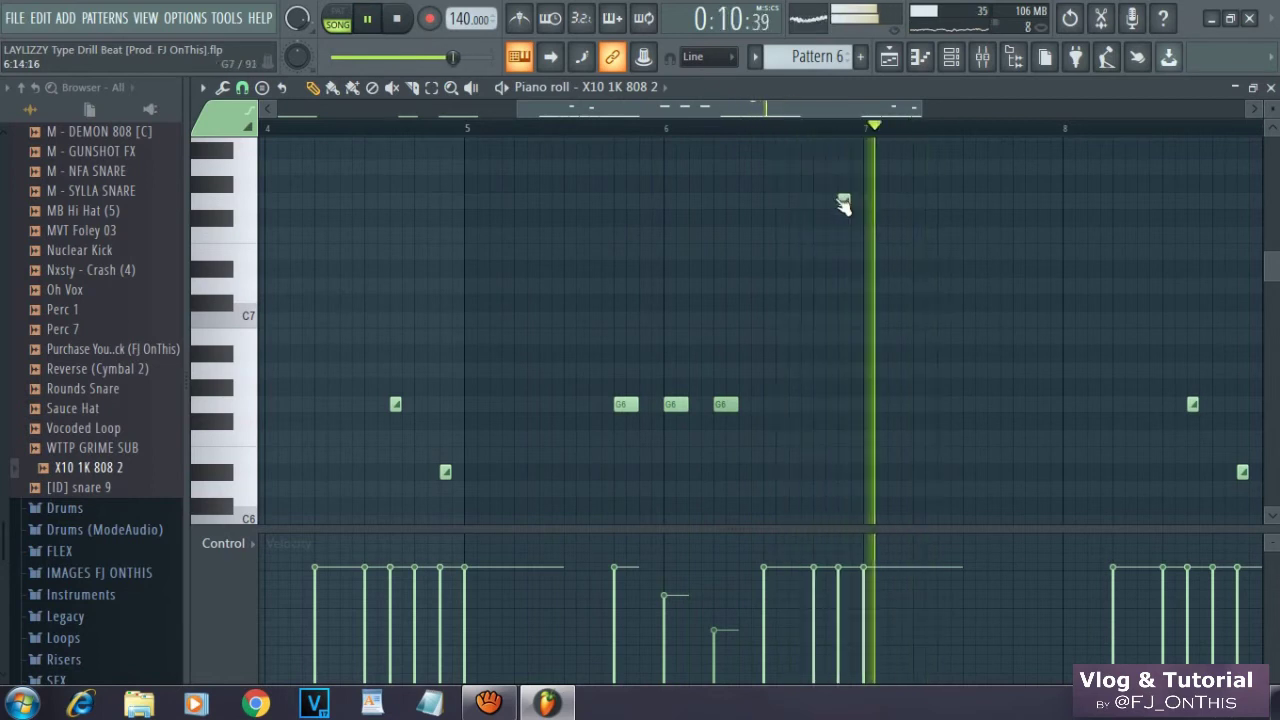
scroll(843, 208, "down", 5)
scroll(880, 222, "down", 1)
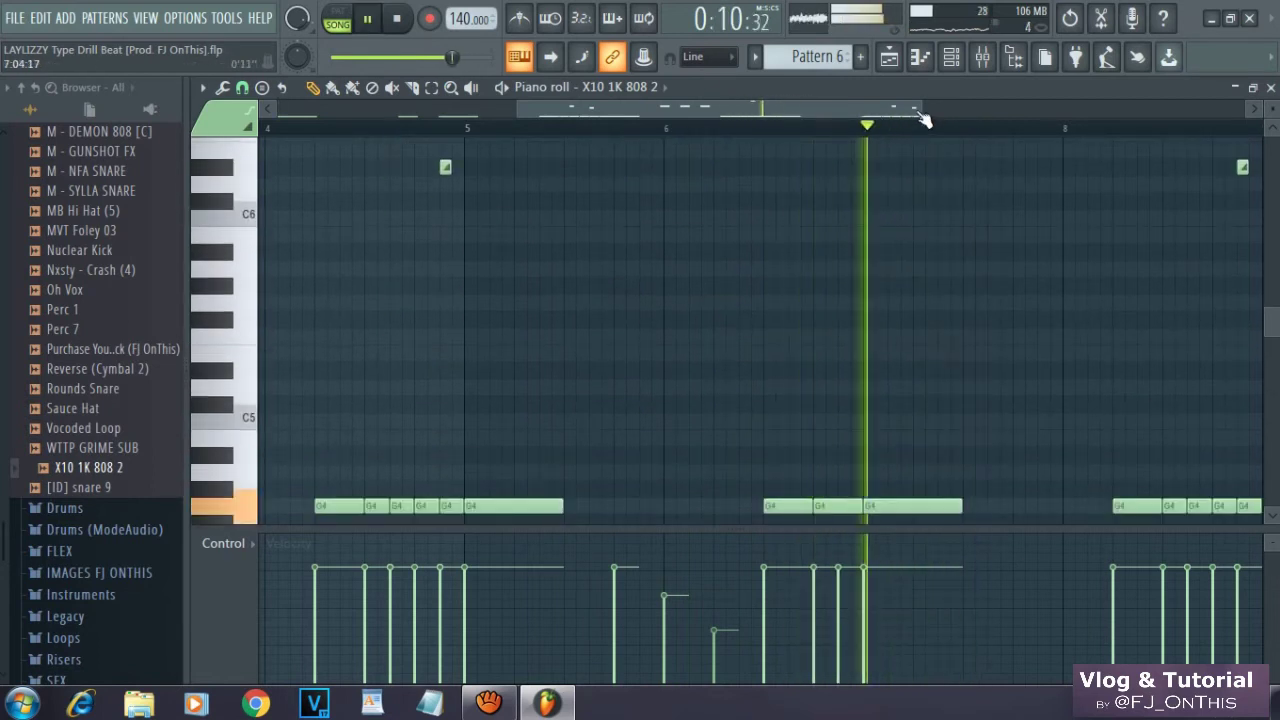
Copy the two-step G4 notes at steps 11 and 13 of bar 8 to steps 1 and 3 of that bar.
scroll(923, 122, "down", 2)
scroll(940, 277, "down", 2)
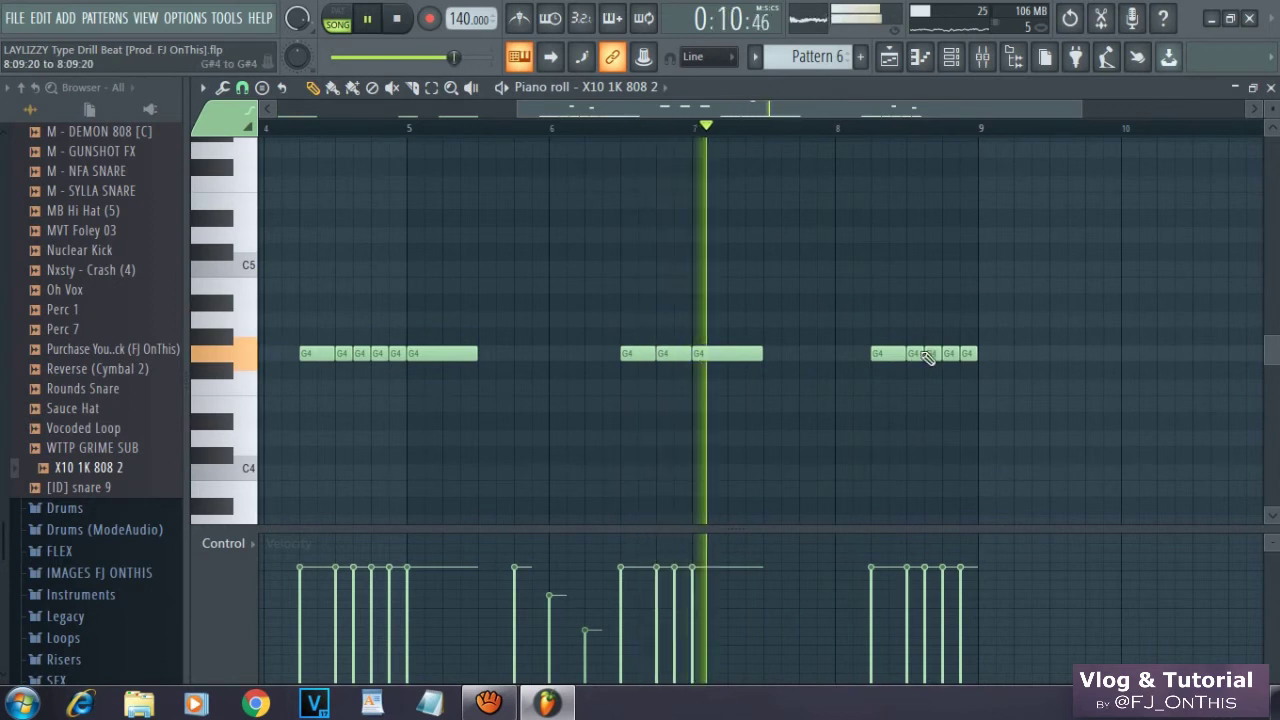
left_click_drag(932, 359, 853, 352)
scroll(893, 271, "up", 3)
key("space")
scroll(893, 271, "up", 3)
key("space")
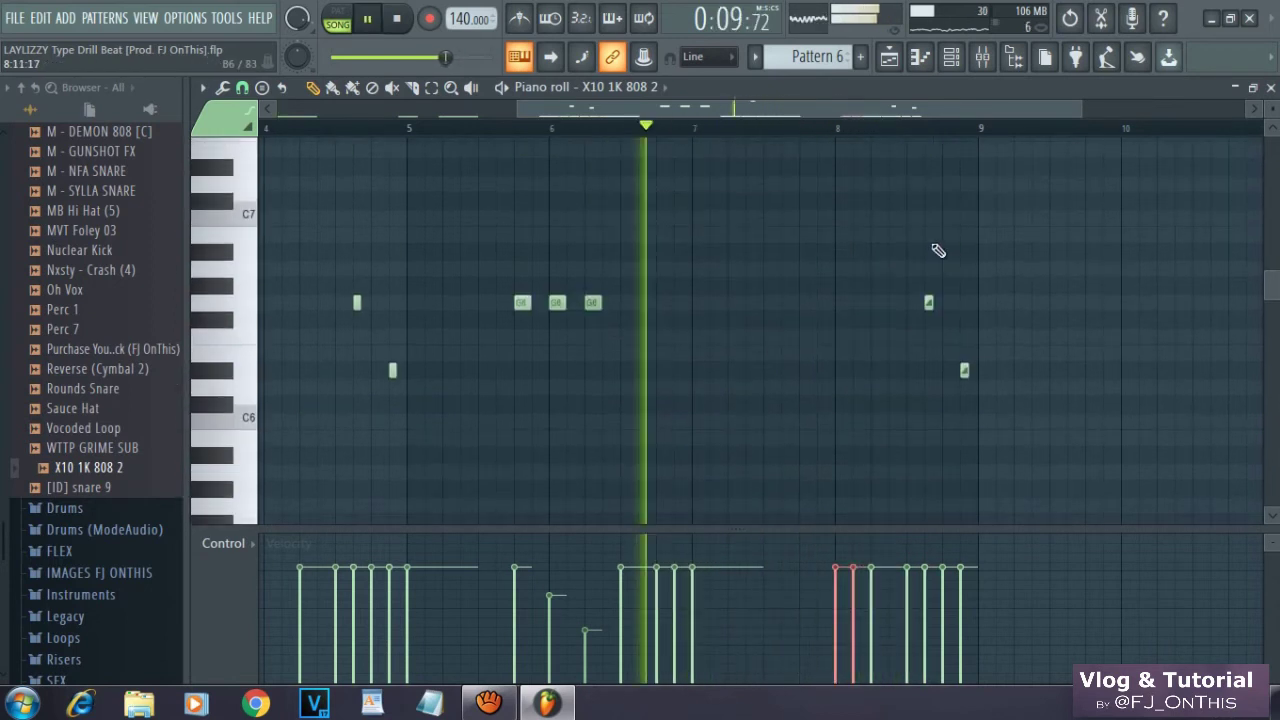
Place one-step slide notes at G8 on steps 1 and 5 of bar 8, auditioning the glide.
scroll(829, 249, "up", 4)
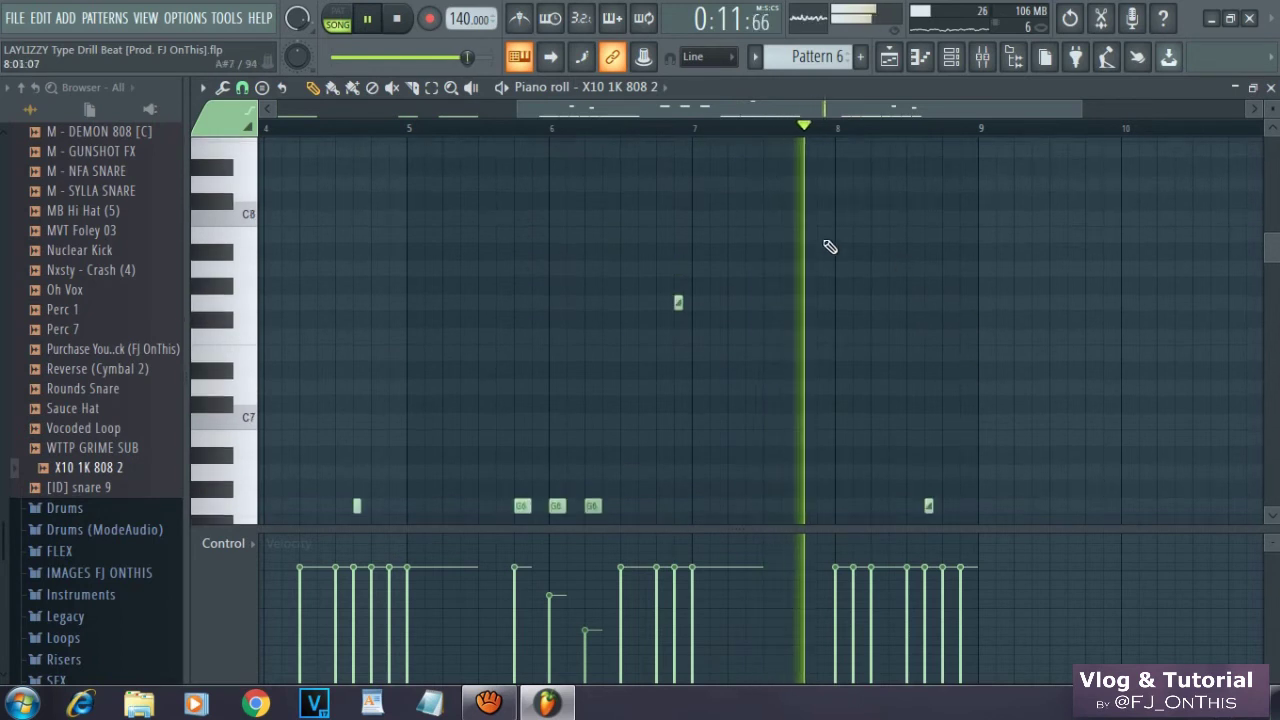
scroll(846, 218, "up", 2)
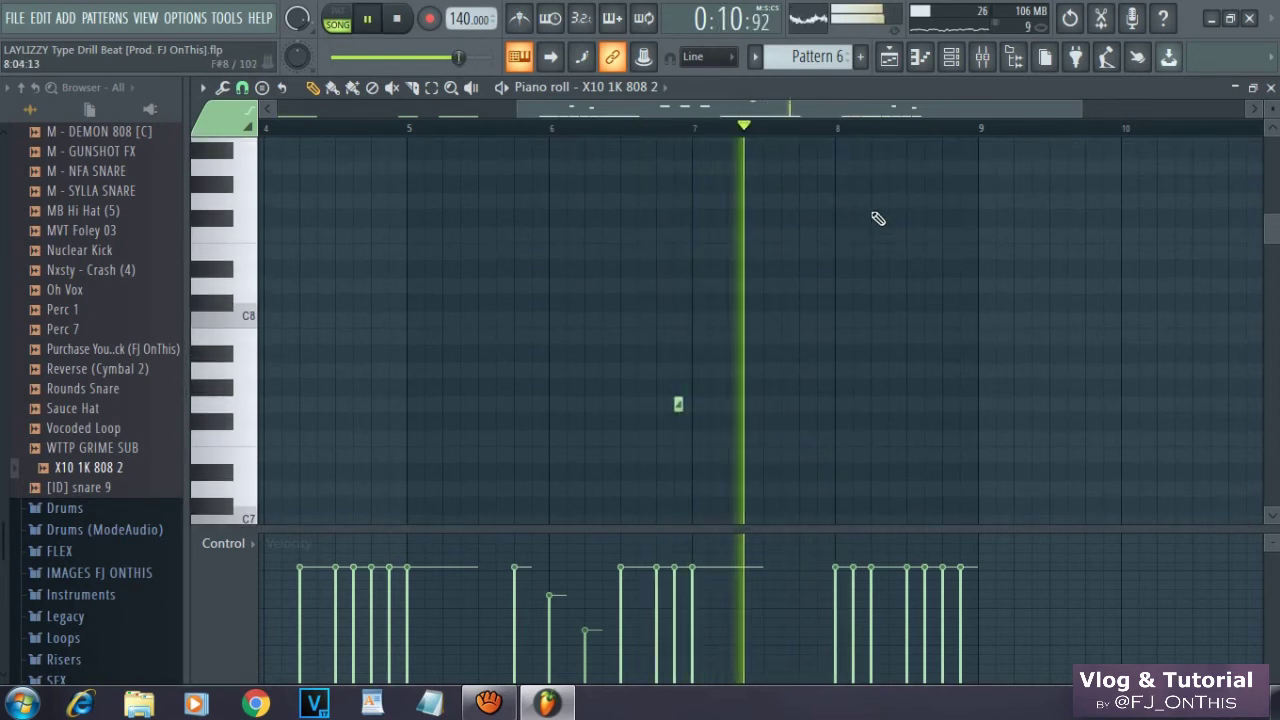
key("space")
left_click(845, 203)
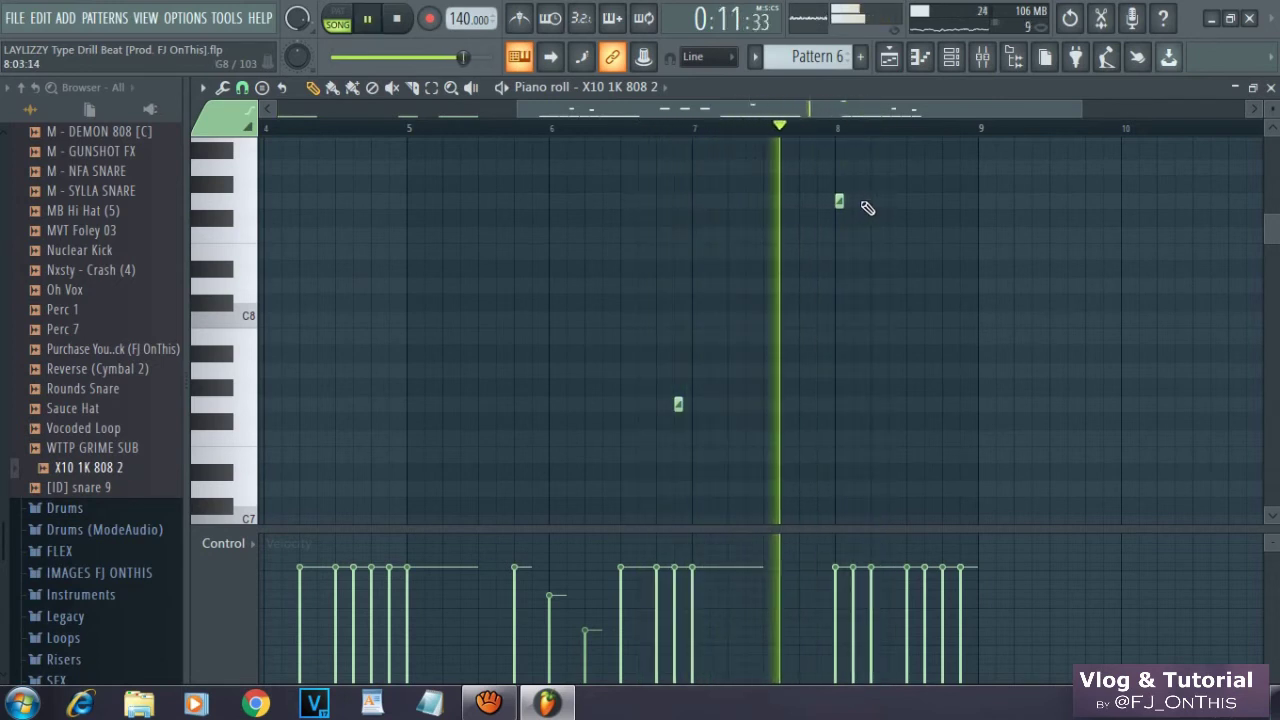
left_click(875, 201)
scroll(880, 205, "down", 2)
scroll(875, 201, "down", 4)
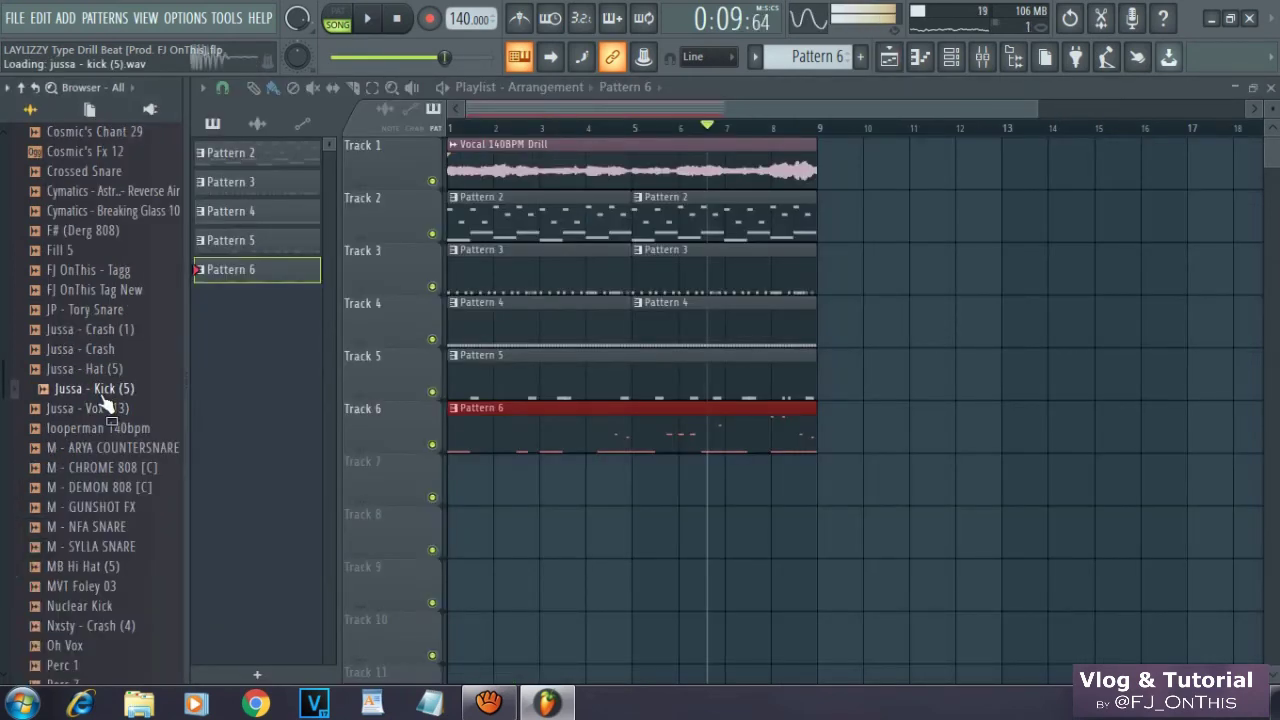
Add Jussa - Kick (5) to the channel rack and start its piano roll part in Pattern 7 with a kick on bar 1.
left_click(955, 57)
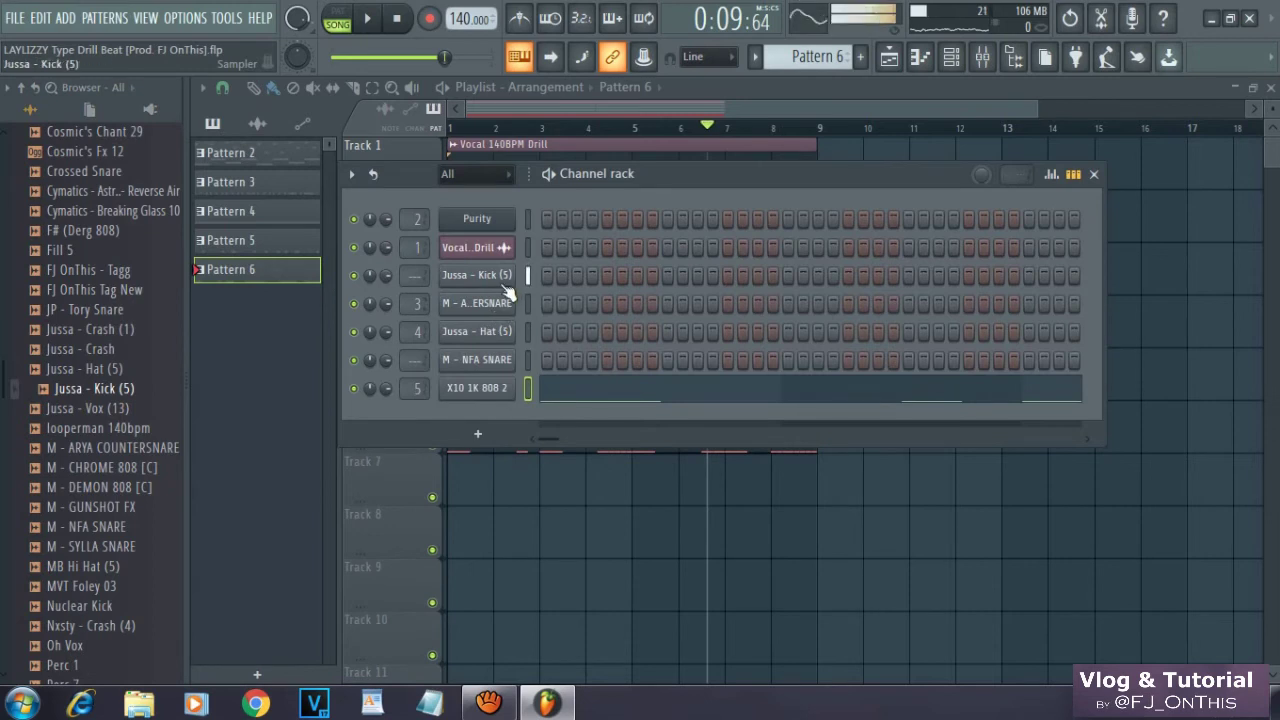
scroll(834, 57, "up", 1)
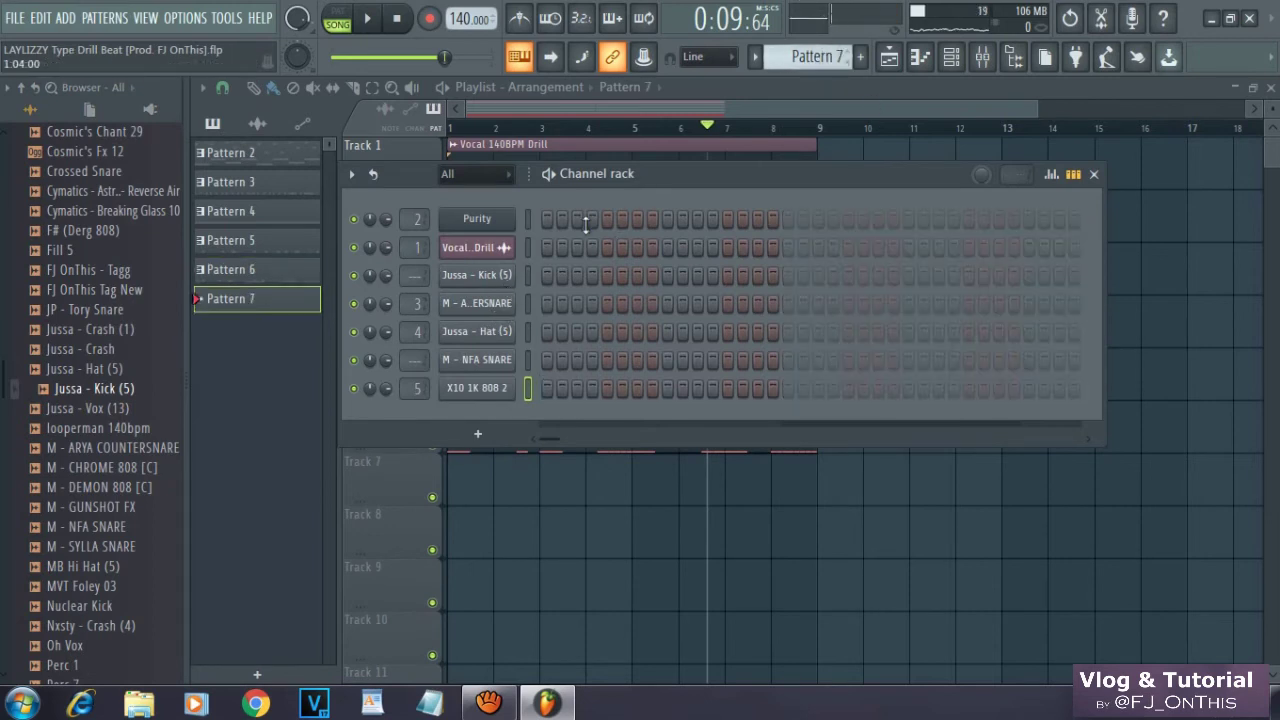
left_click(547, 274)
left_click(920, 57)
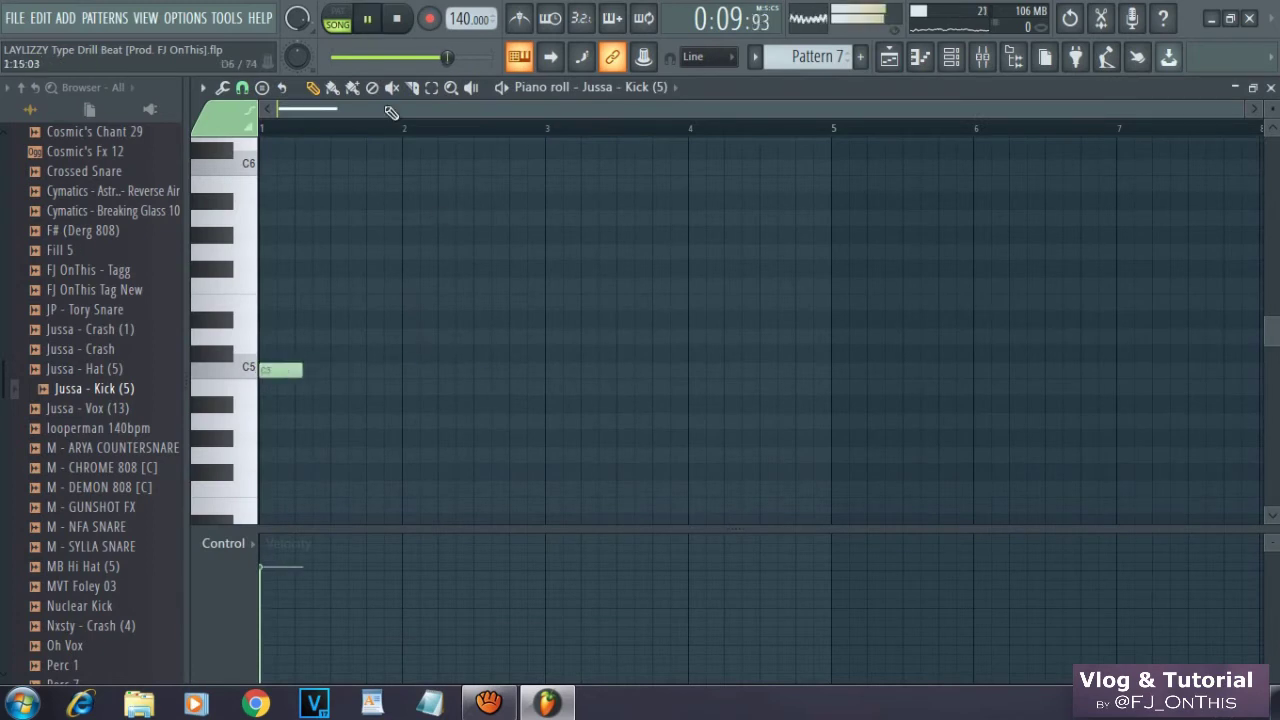
Add C5 kick notes at step 9 of bar 2, step 1 of bar 3 and step 9 of bar 4.
left_click(481, 375)
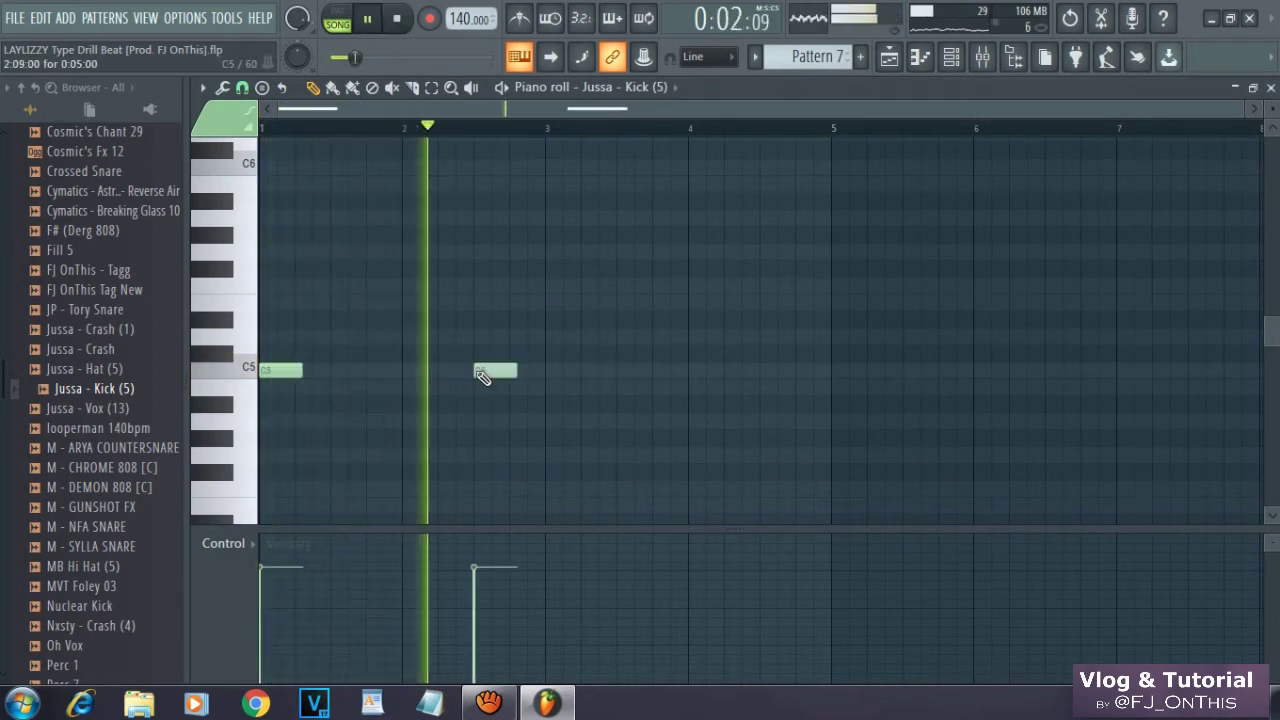
left_click(549, 372)
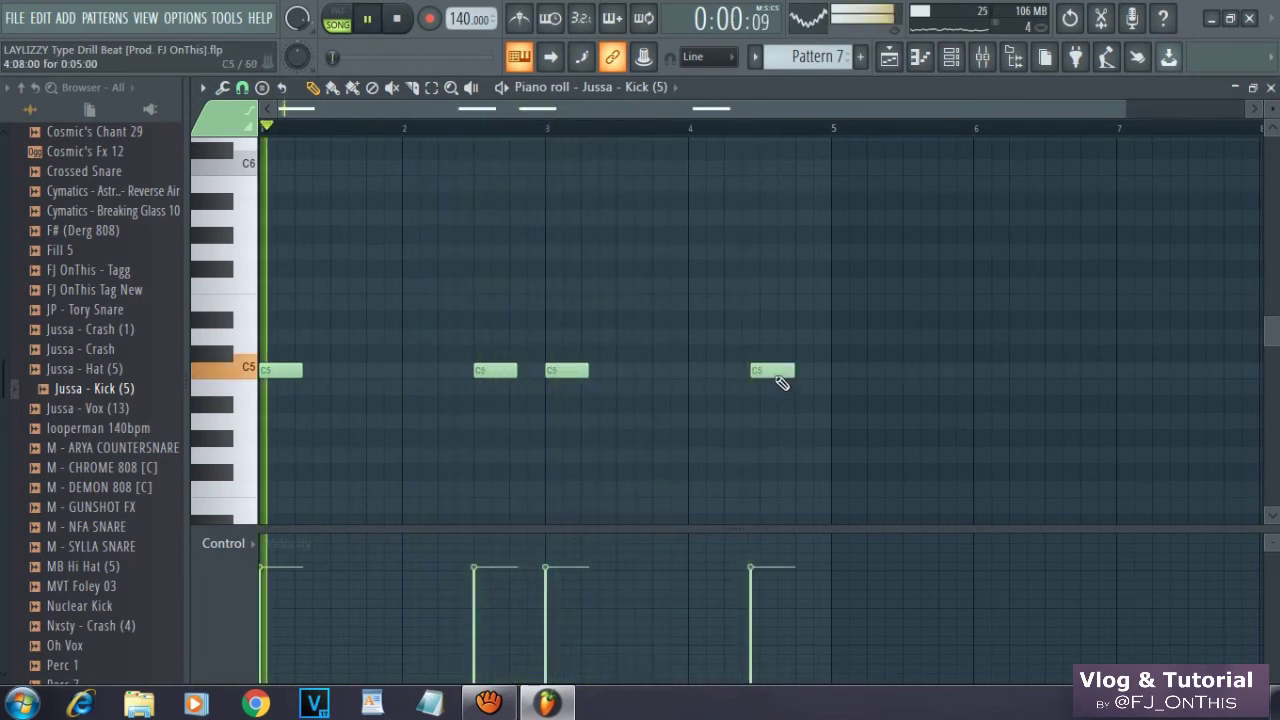
left_click_drag(782, 383, 792, 378)
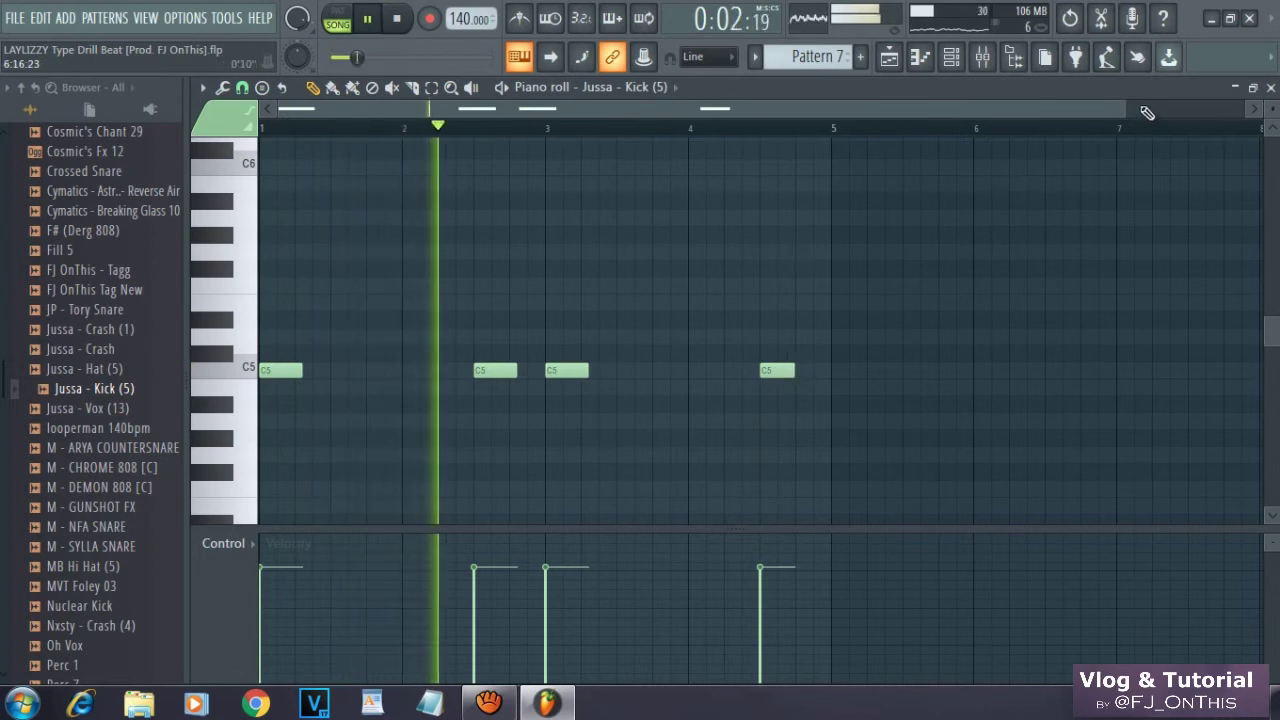
Duplicate the four-bar kick pattern into bars 5 to 8 and play it back from the start.
left_click_drag(1127, 111, 1240, 114)
left_click_drag(871, 208, 762, 388)
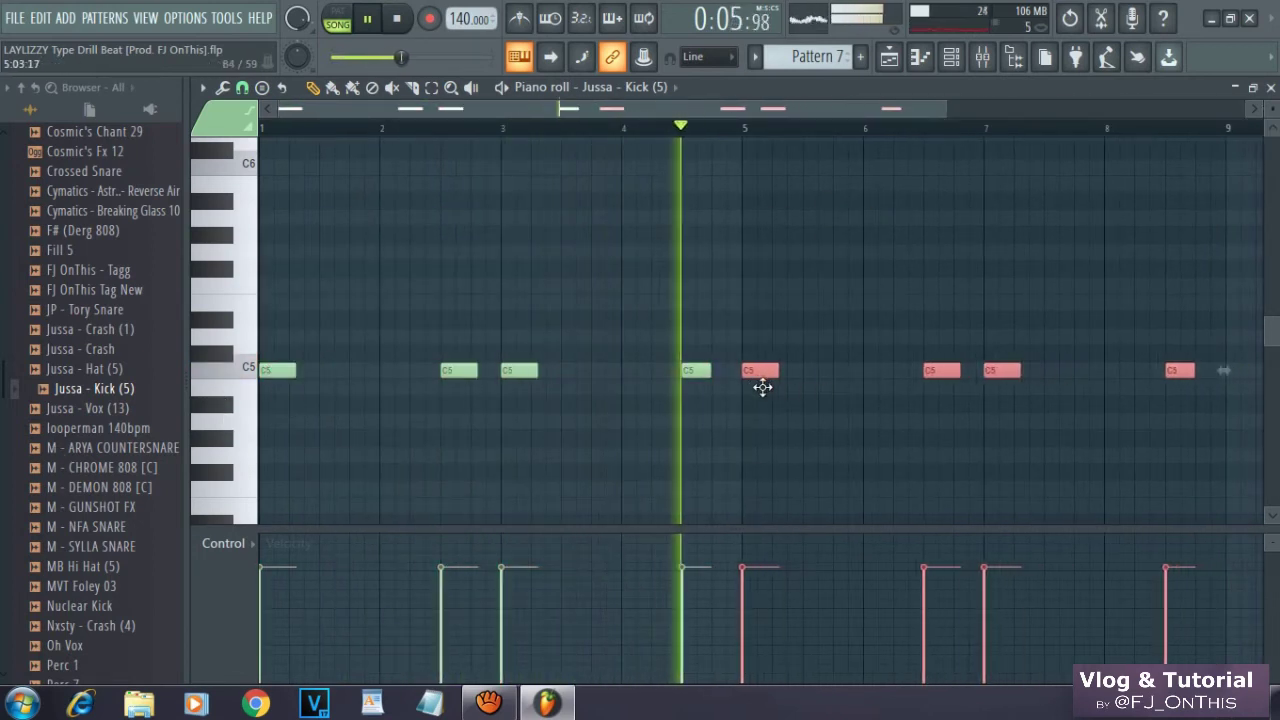
key("space")
key("space")
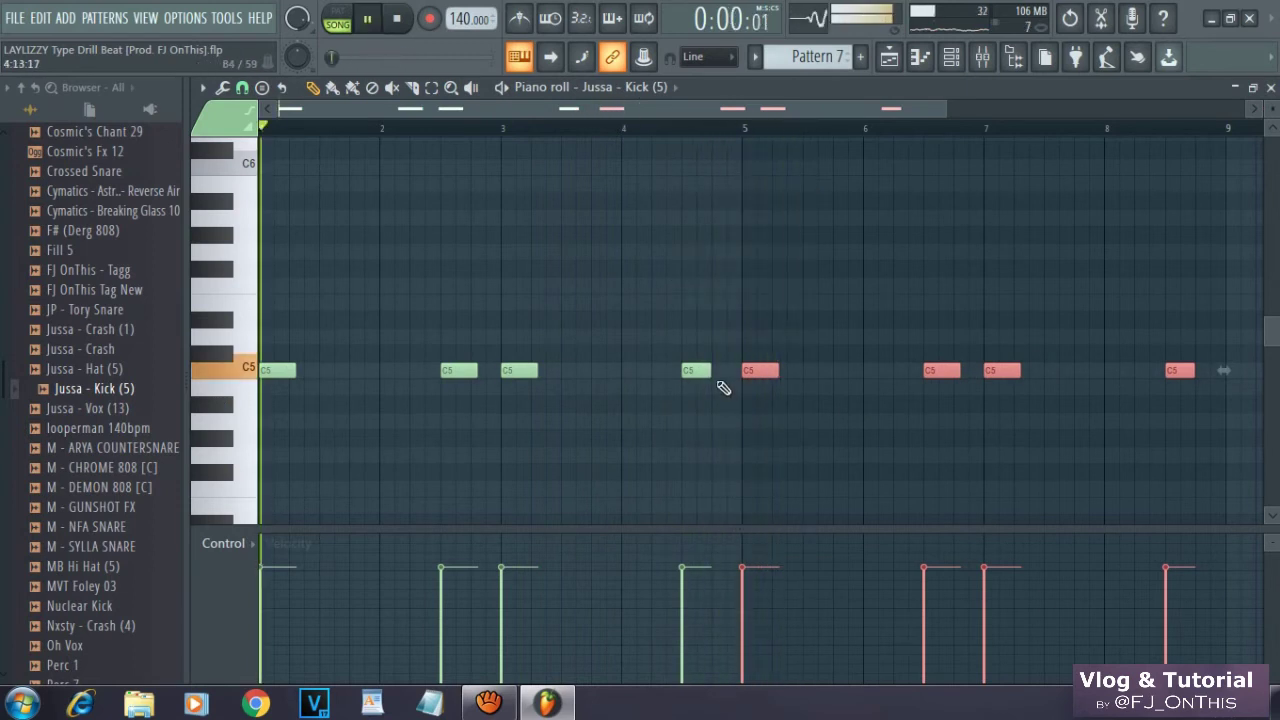
Add an extra C5 kick note at step 13 of bar 4 and save the project.
left_click(722, 371)
scroll(951, 121, "down", 1)
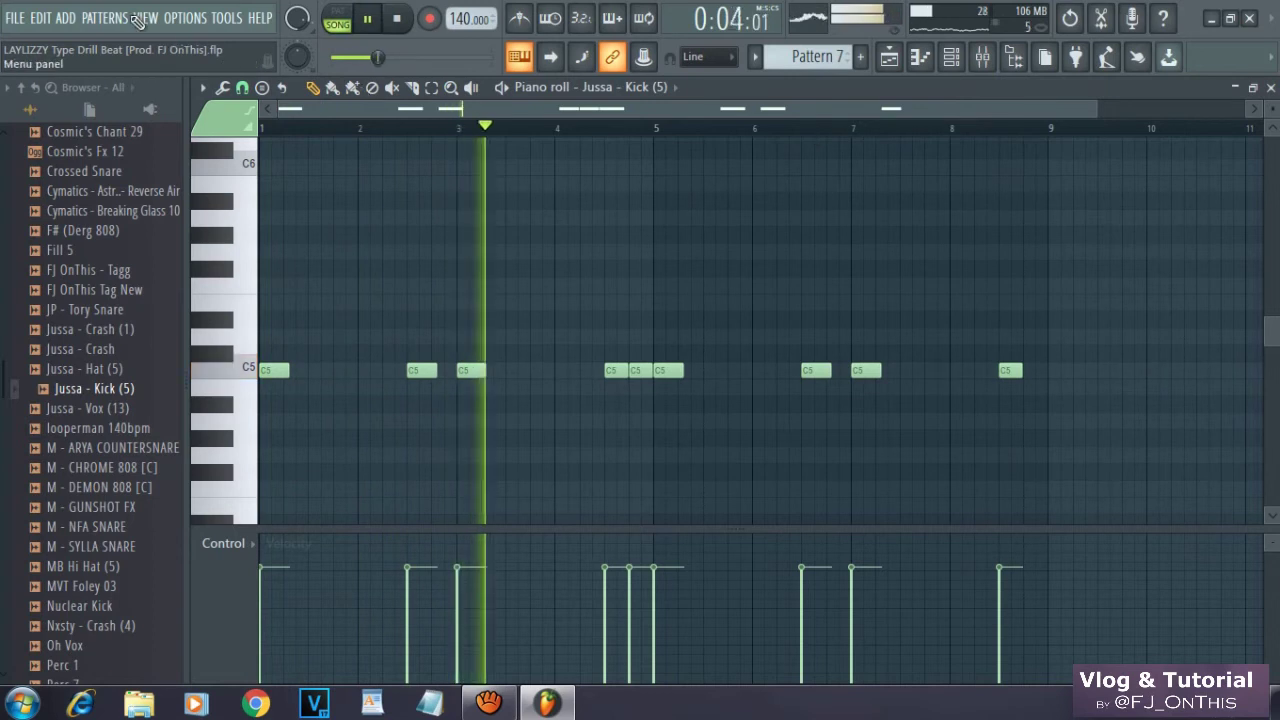
left_click(14, 17)
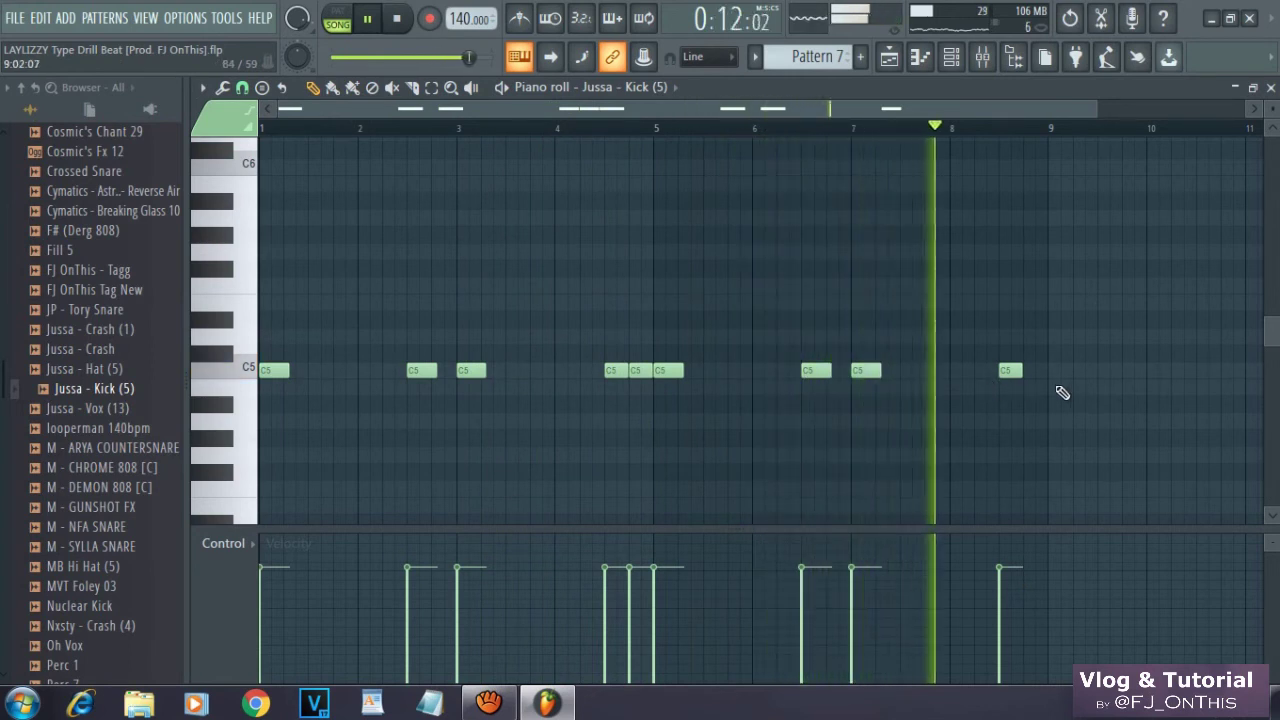
Reopen the Pattern 7 kick part from the playlist and route Jussa - Kick (5) to mixer track 6.
left_click(983, 59)
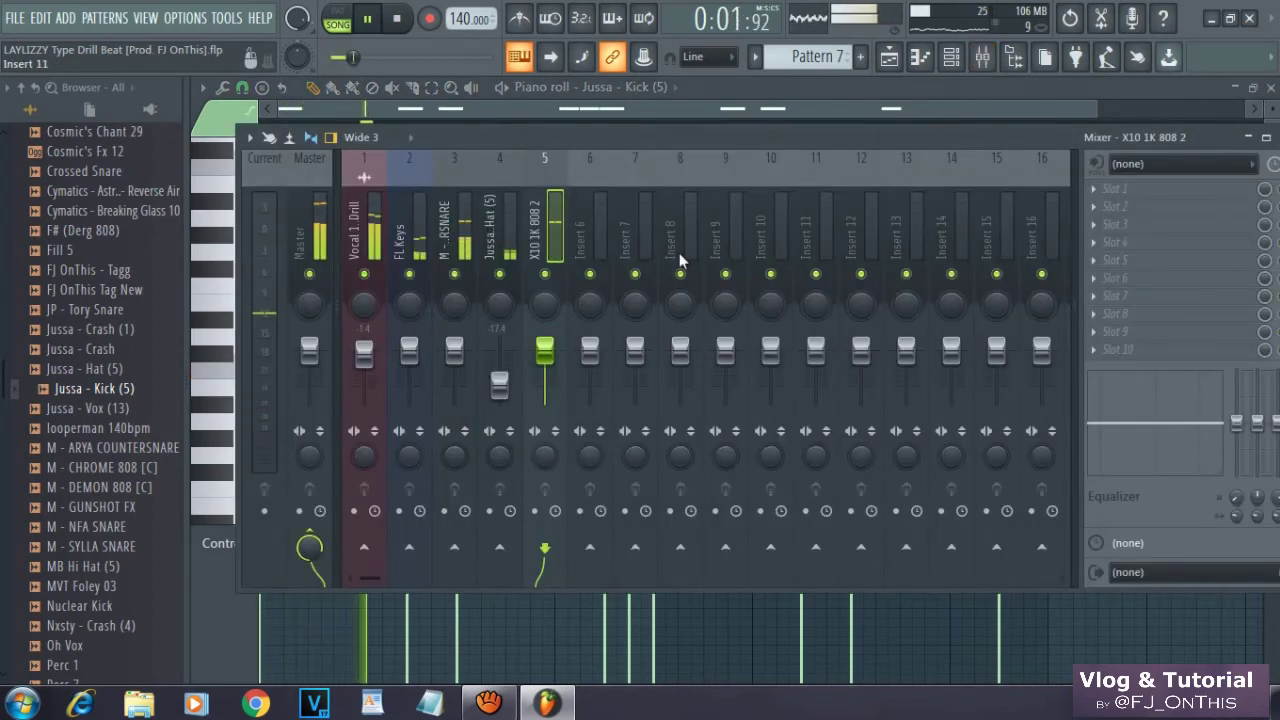
left_click(889, 60)
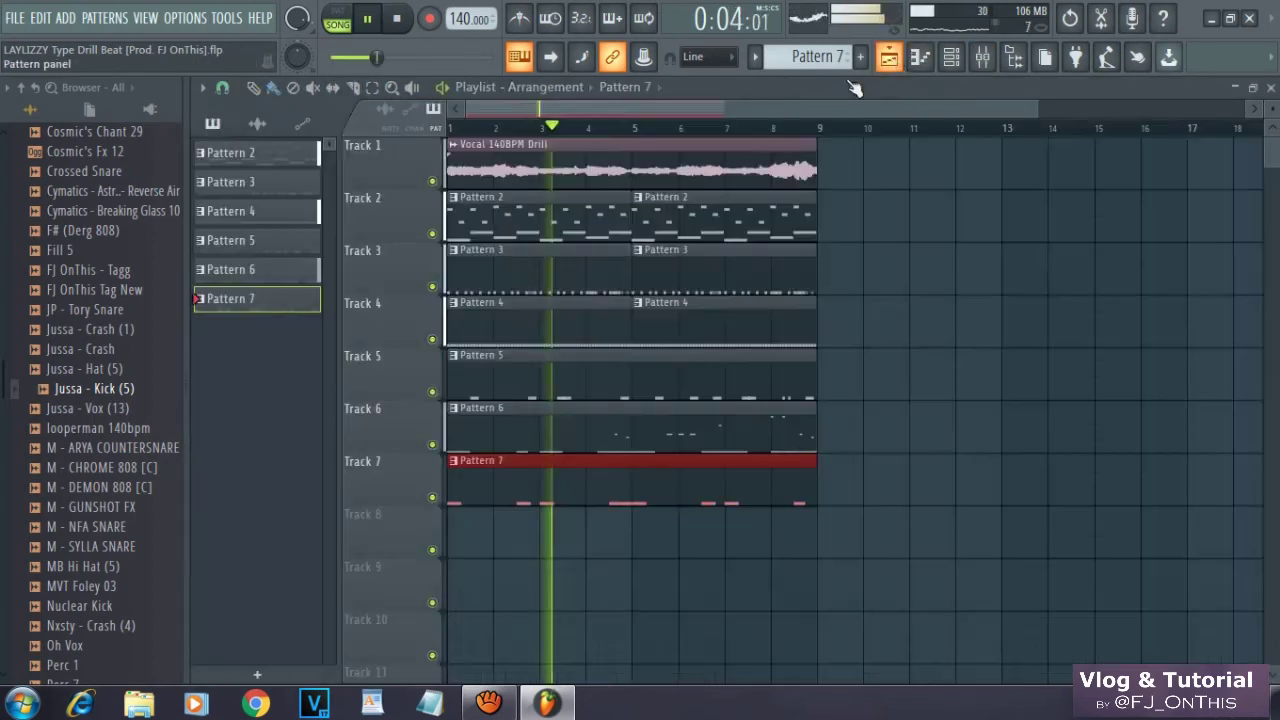
double_click(623, 472)
left_click(984, 59)
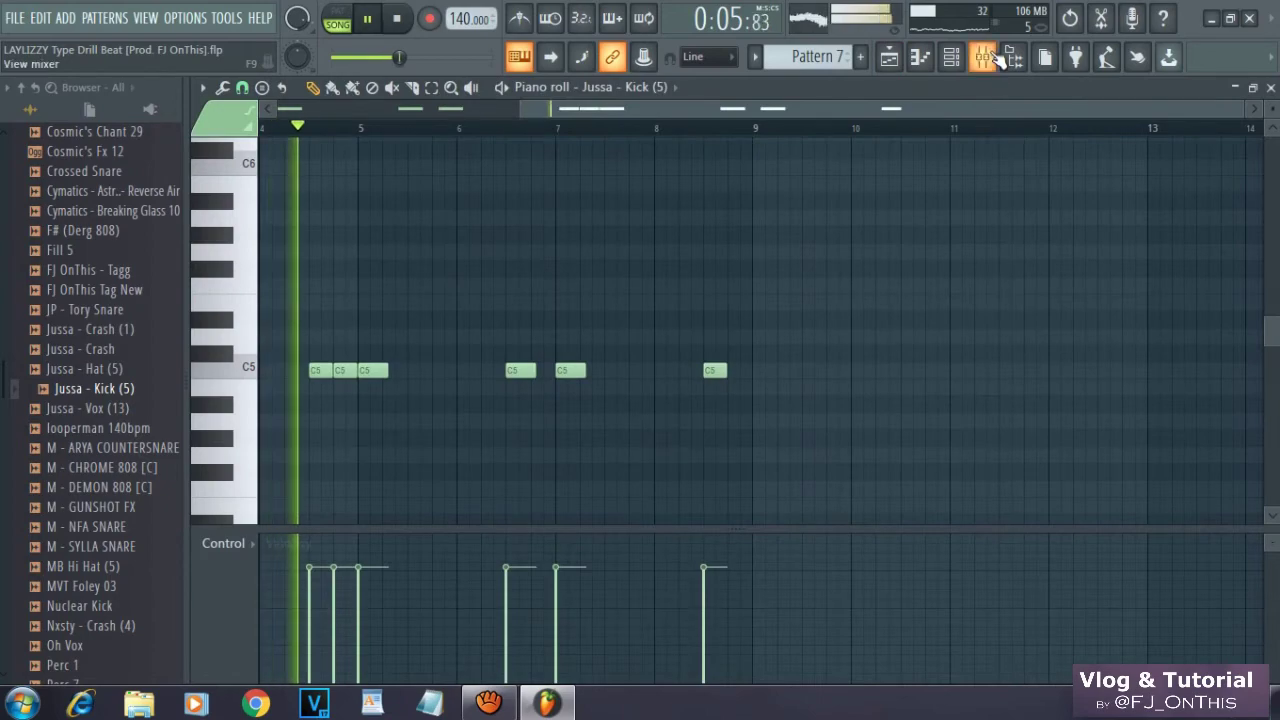
right_click(599, 234)
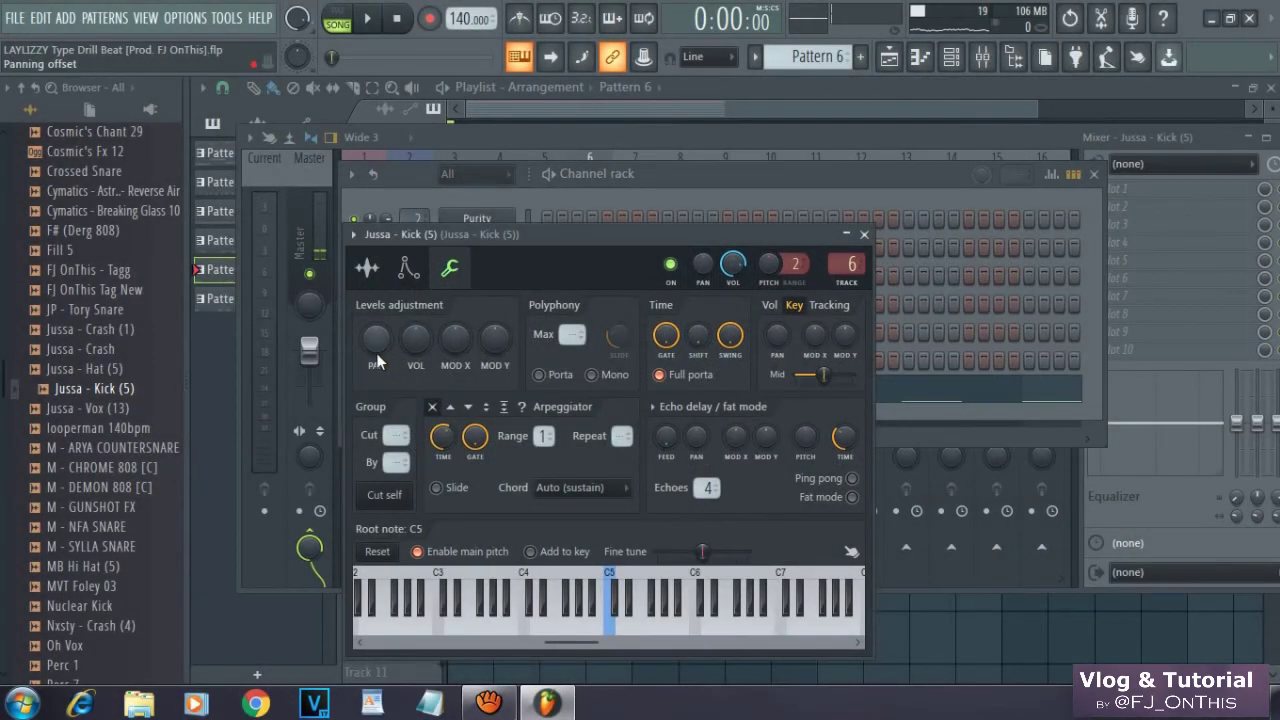
Raise the volume offset in the Jussa - Kick (5) levels adjustment, auditioning the kick, and close its channel settings.
left_click_drag(415, 348, 432, 285)
left_click_drag(417, 346, 421, 345)
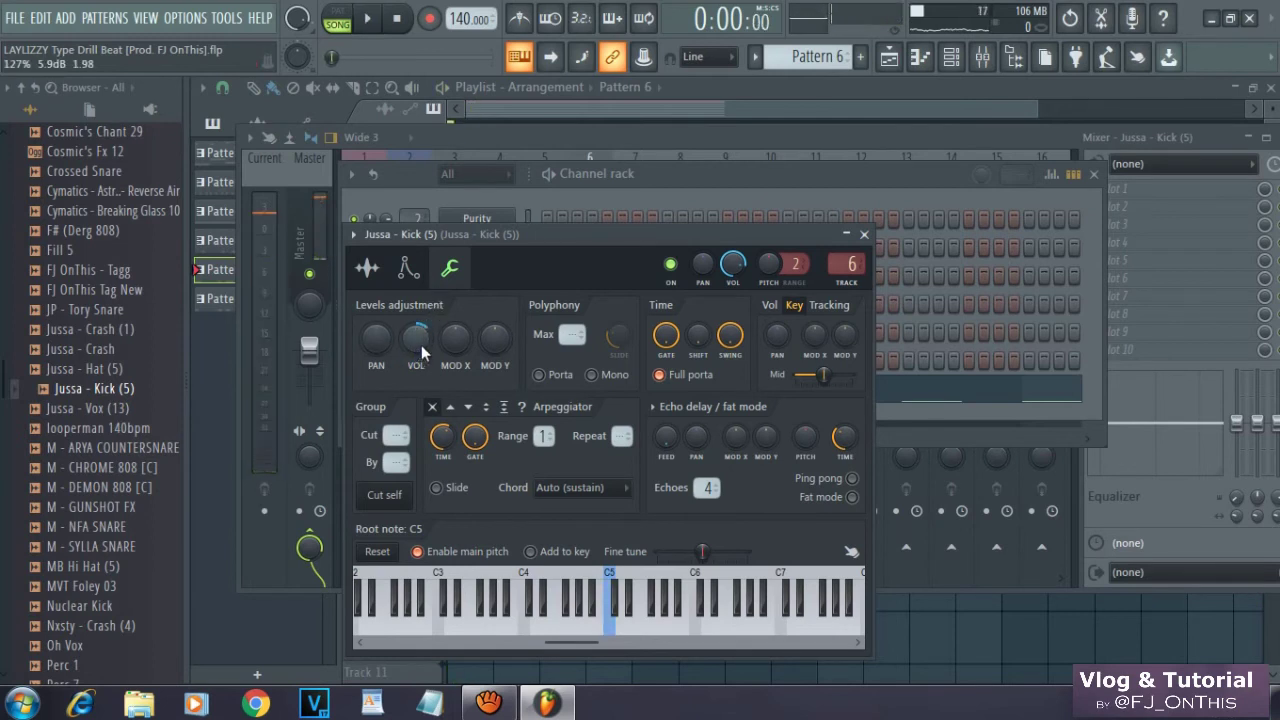
key("z")
key("z")
left_click_drag(420, 345, 422, 354)
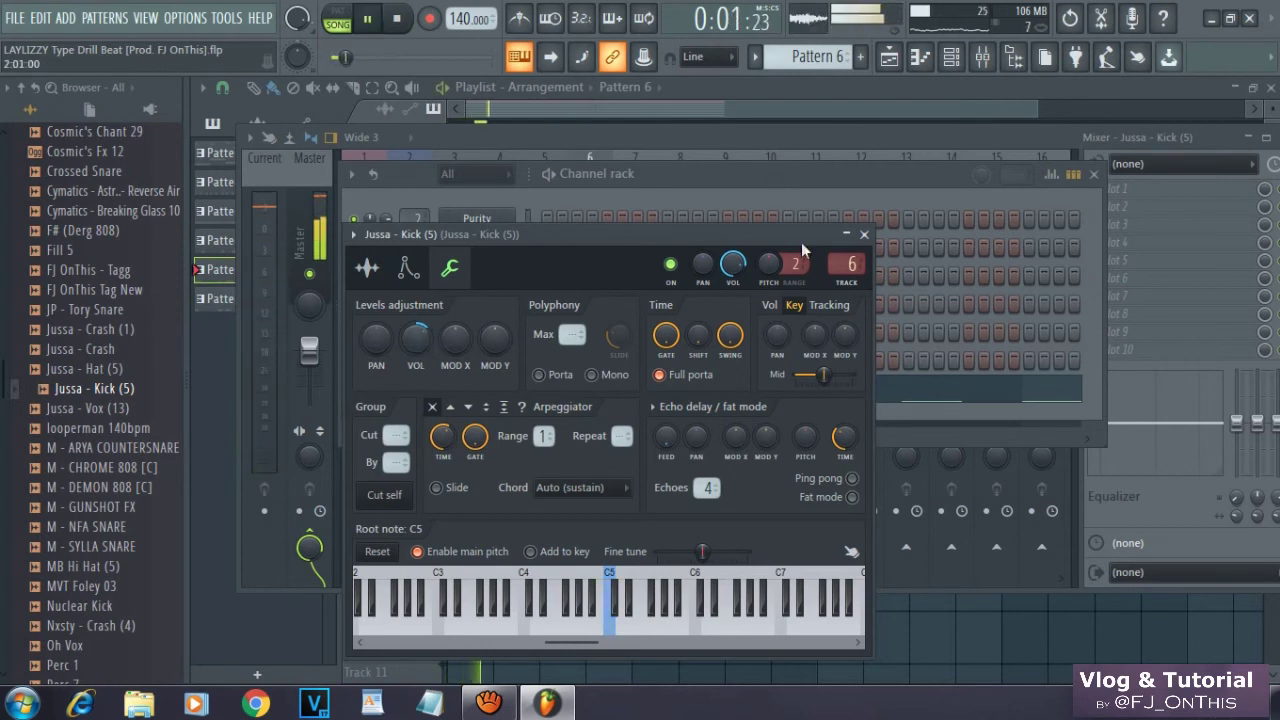
left_click(860, 231)
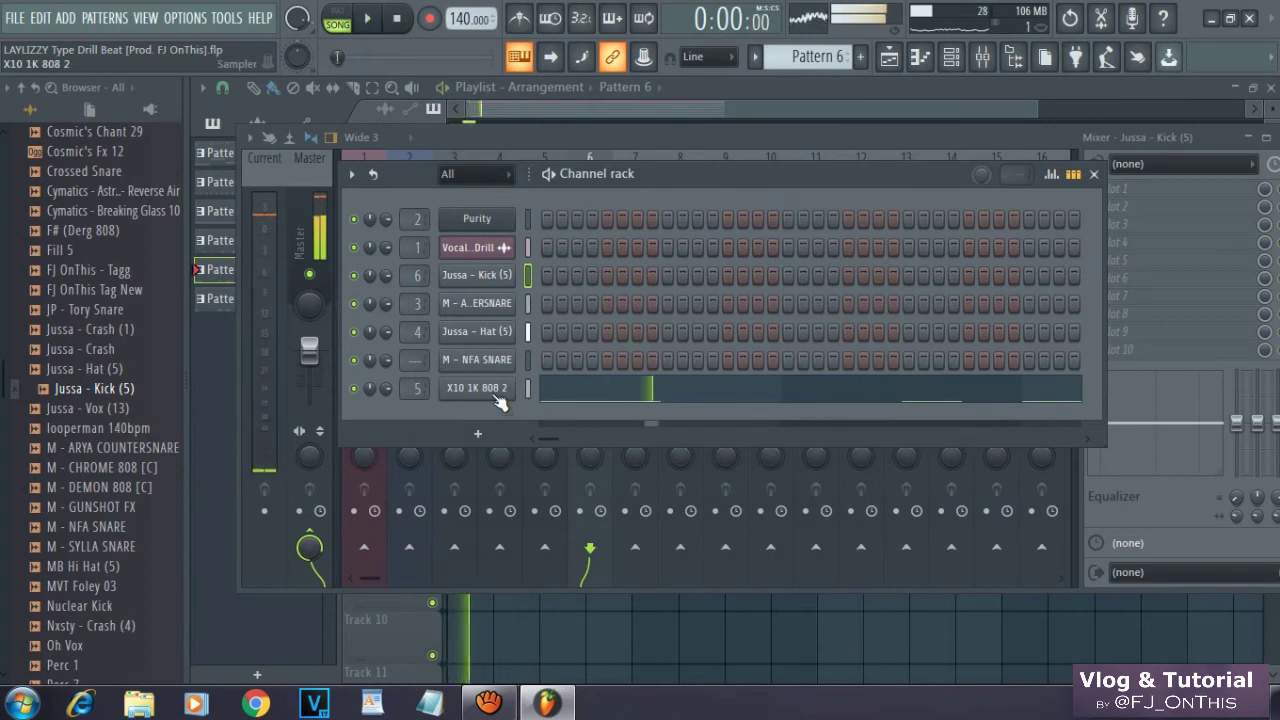
Check the X10 1K 808 2 channel during playback, return to the playlist and save the project.
left_click(494, 396)
left_click(720, 175)
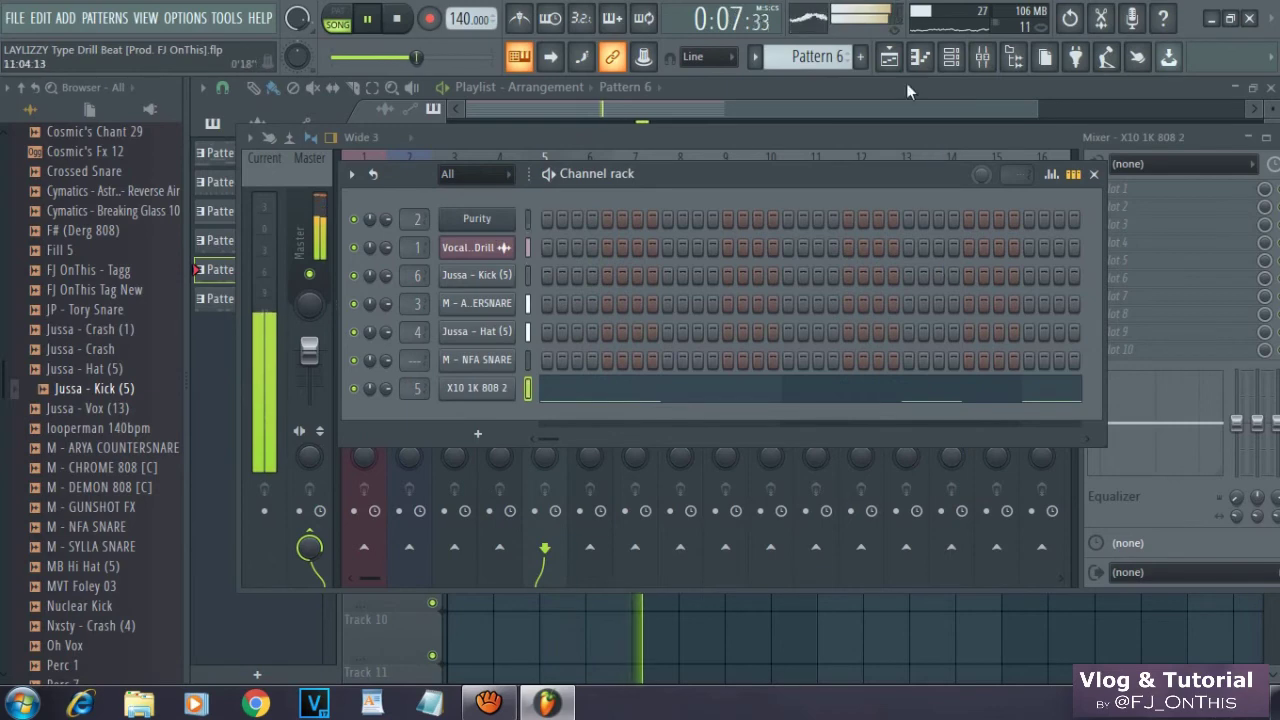
left_click(889, 57)
left_click(15, 17)
left_click(45, 99)
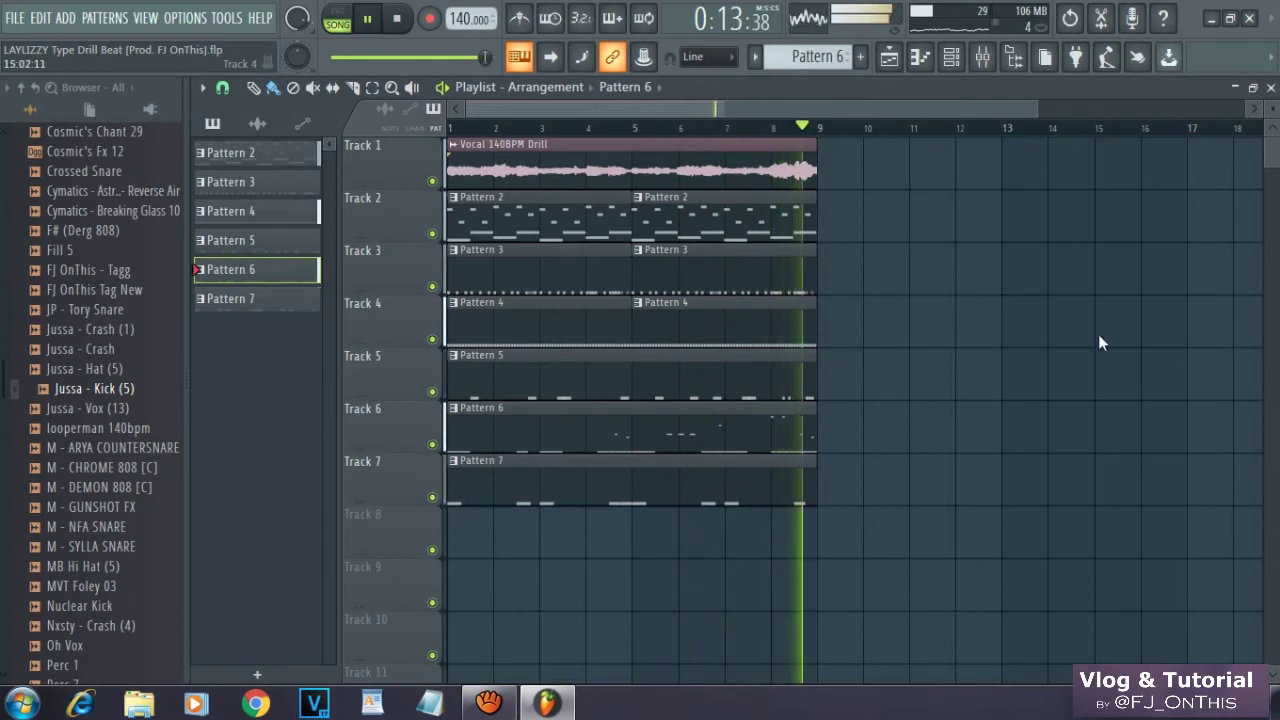
Play back the eight-bar arrangement and select all of its playlist clips.
key("space")
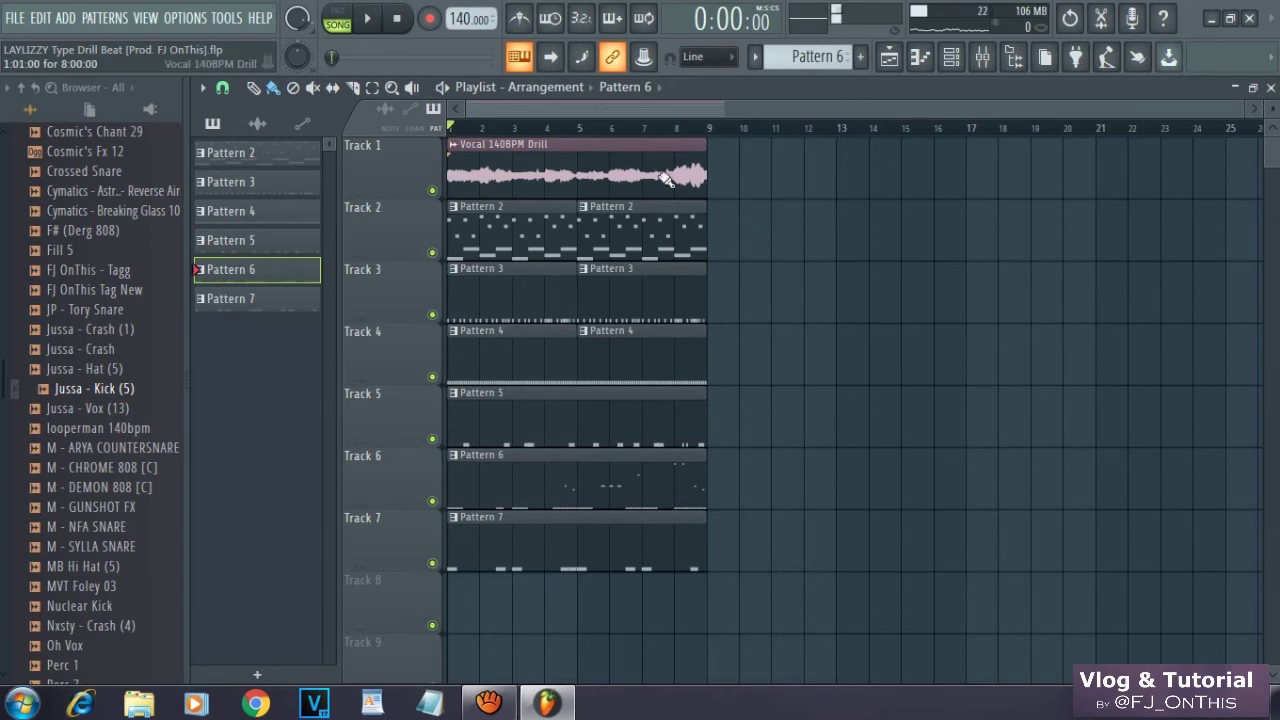
key("space")
key("ctrl+a")
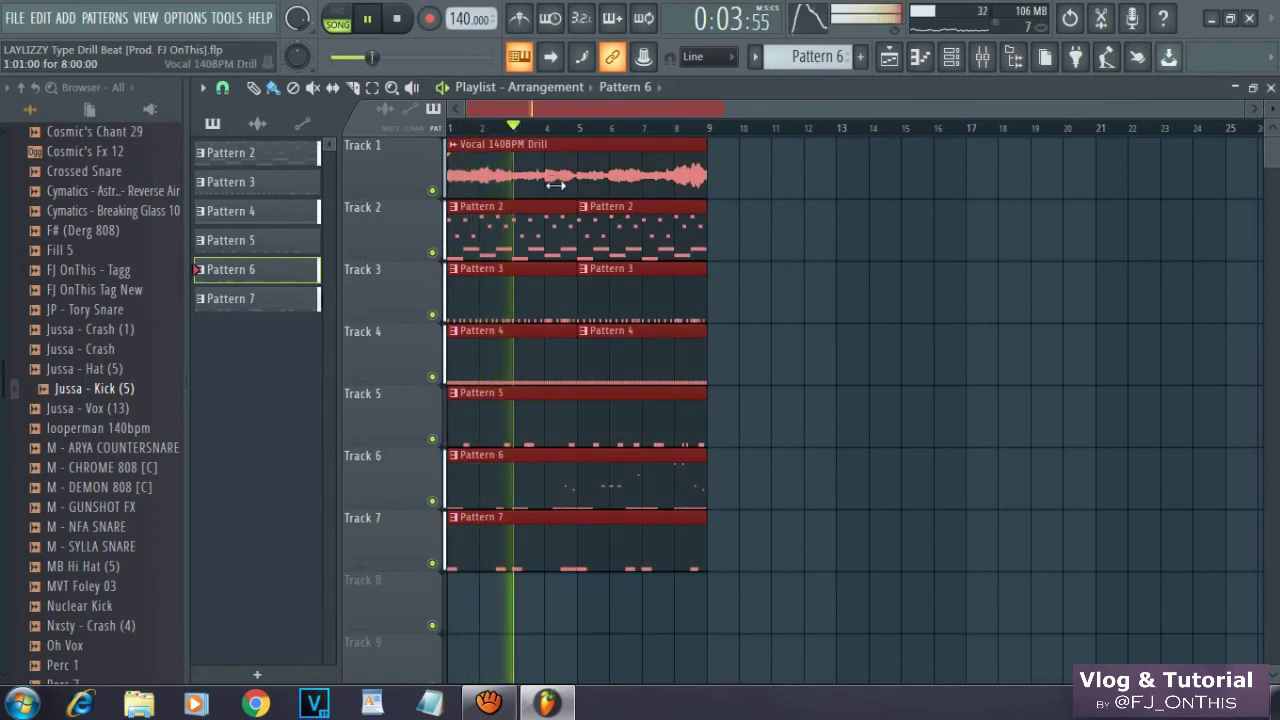
key("space")
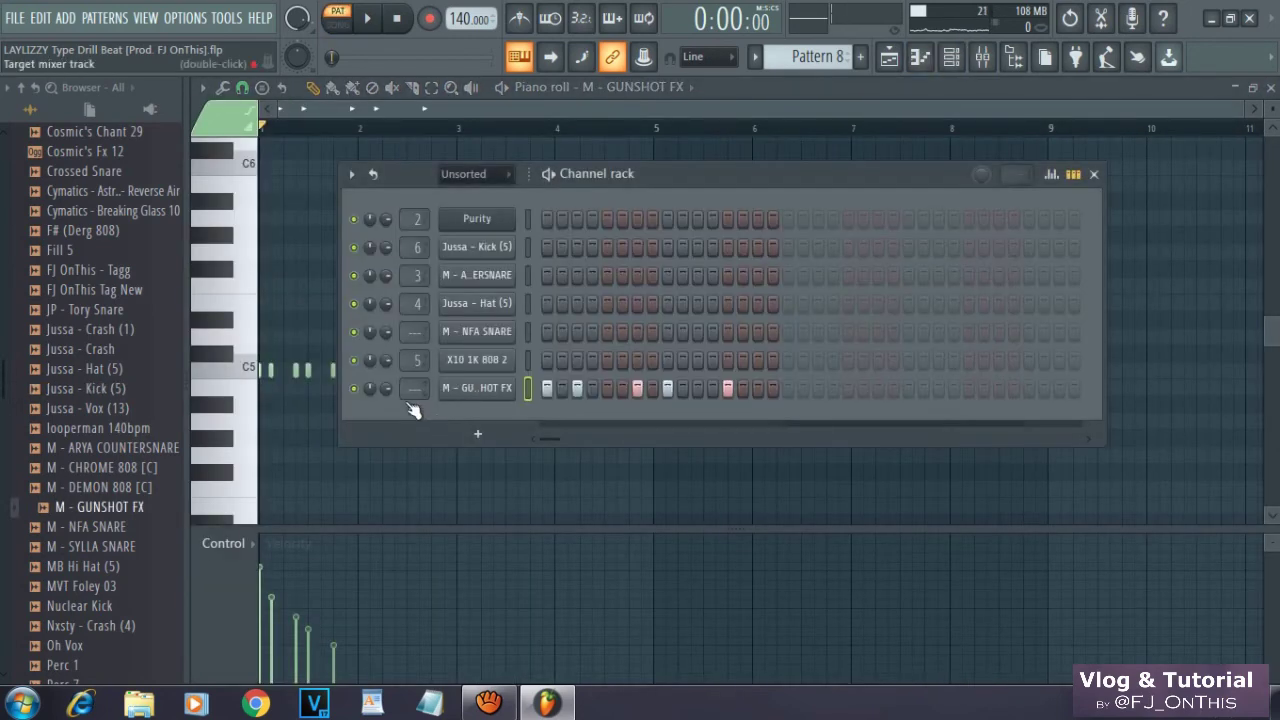
Lower the M - GUNSHOT FX channel volume and audition it in pattern mode and within the full song.
left_click_drag(386, 389, 395, 447)
key("space")
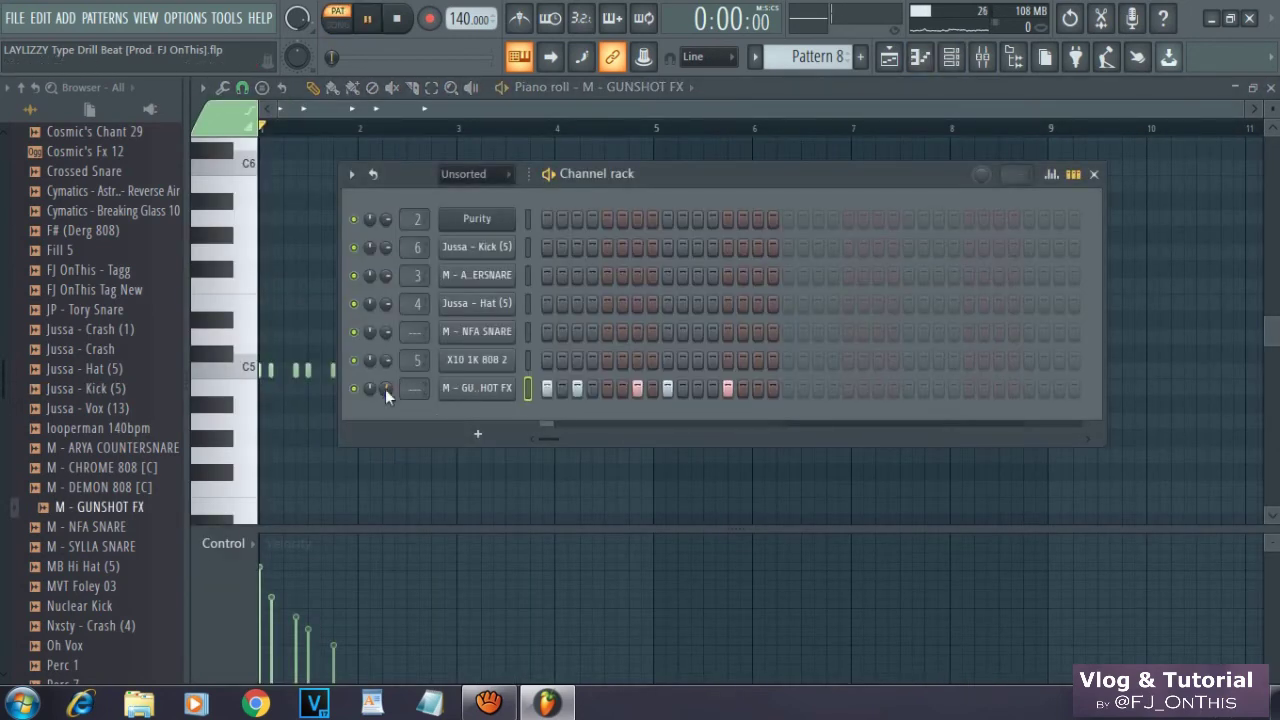
key("space")
left_click(348, 24)
key("space")
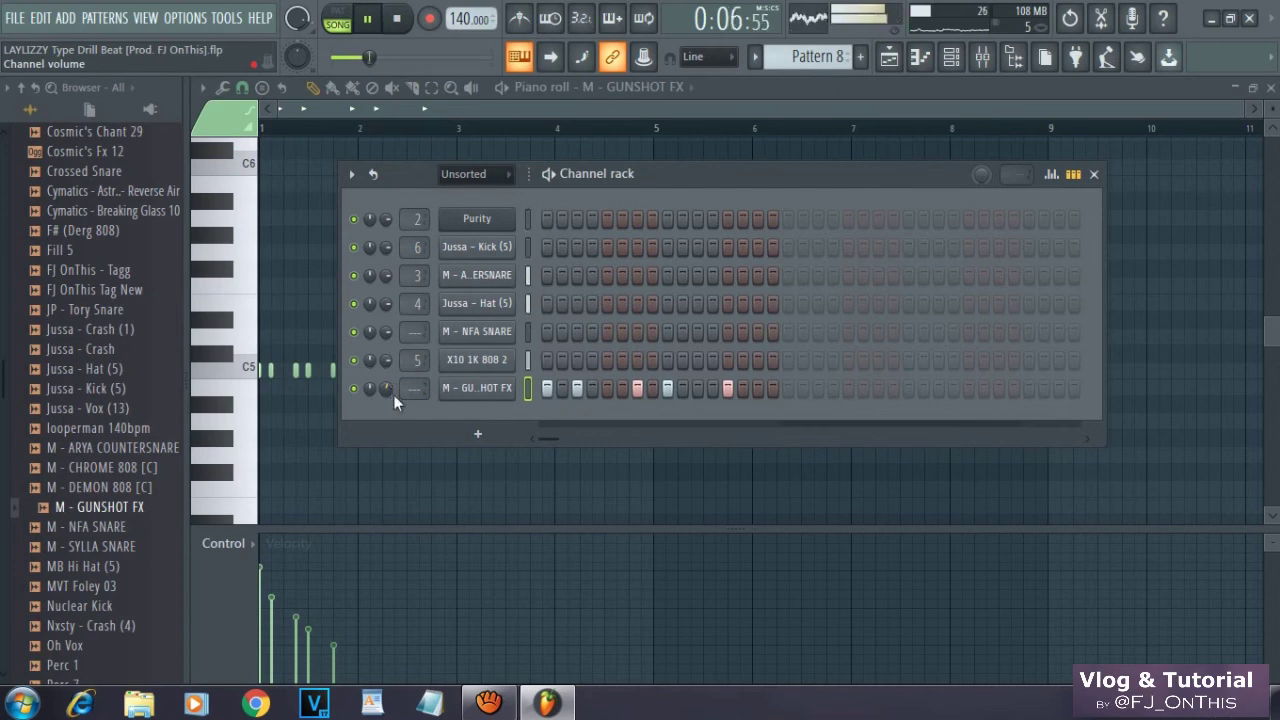
key("space")
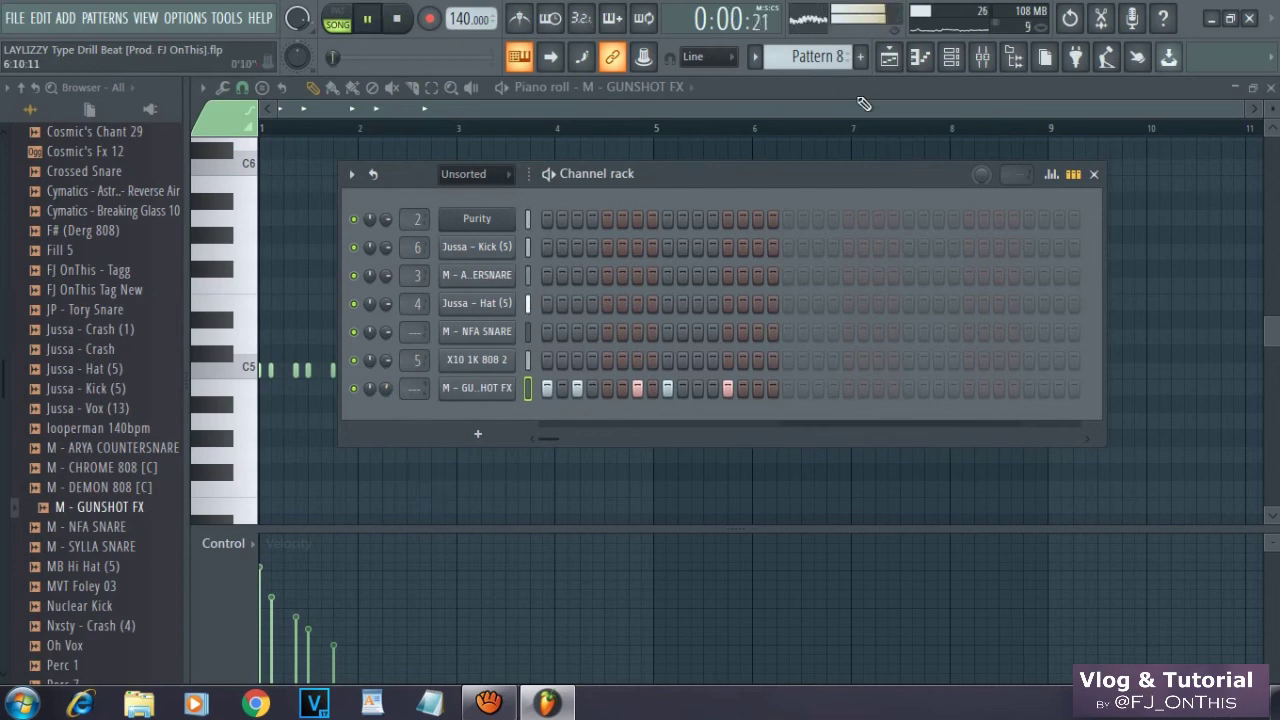
Play the playlist from around bar 8 to hear how the Pattern 8 gunshots enter at bar 9.
left_click(889, 57)
left_click(636, 129)
key("space")
left_click(616, 129)
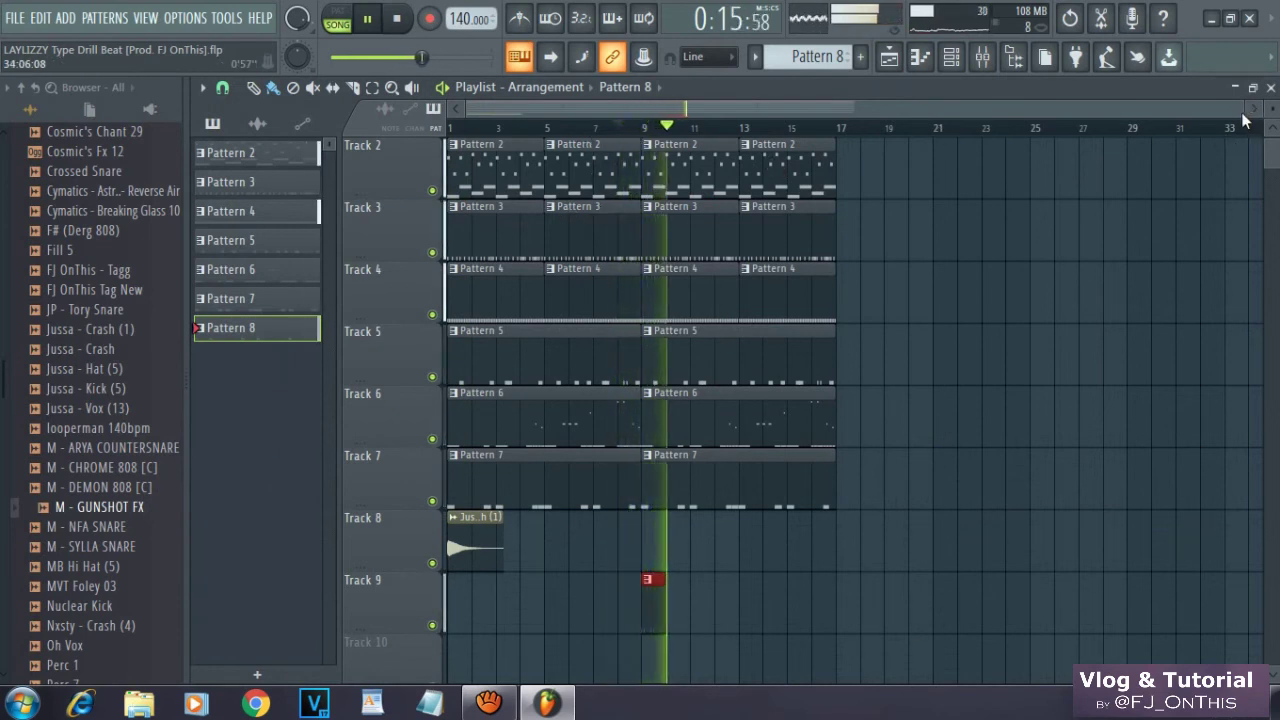
Save the project with the 16-bar arrangement in place.
left_click_drag(1245, 109, 1234, 491)
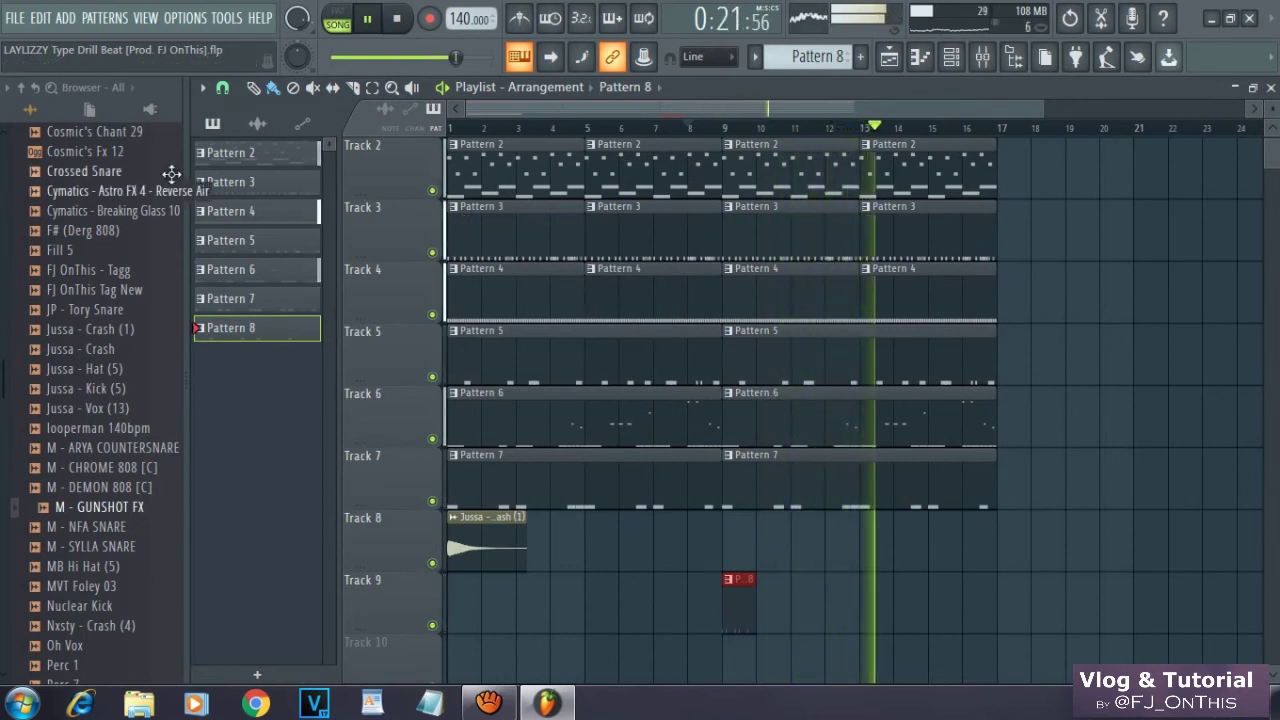
left_click(16, 19)
left_click(30, 105)
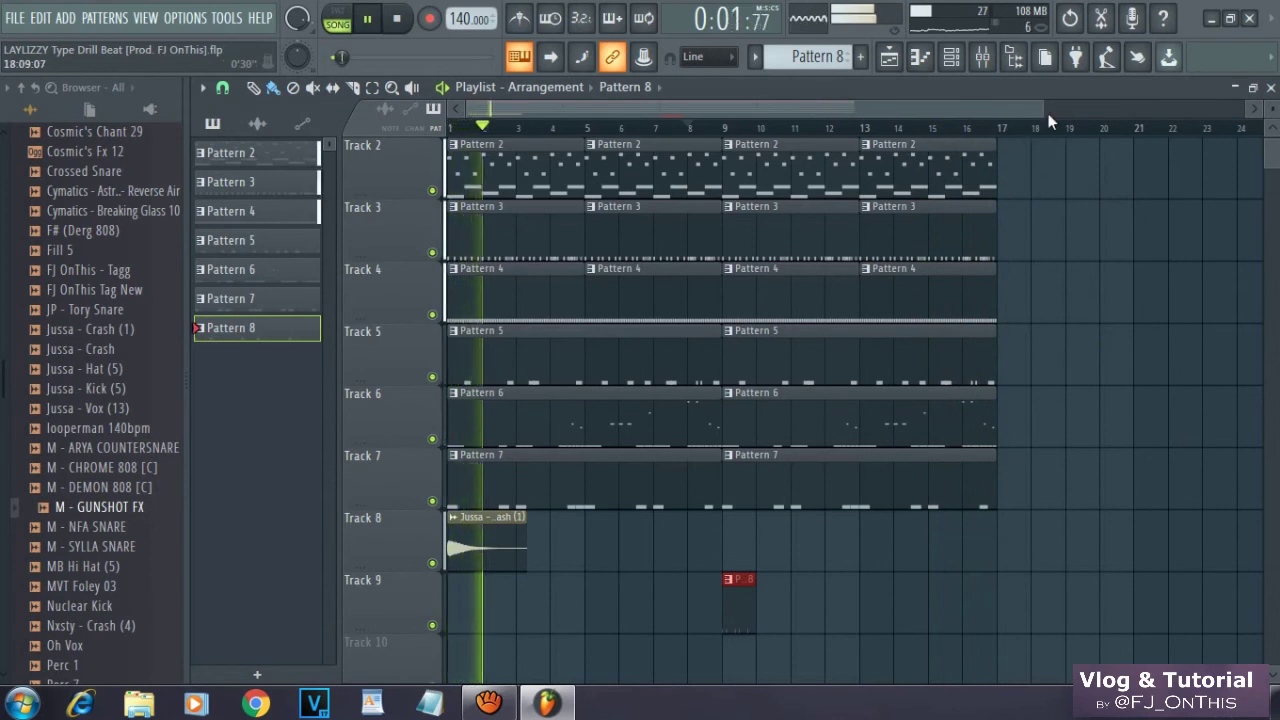
left_click_drag(1046, 113, 1247, 121)
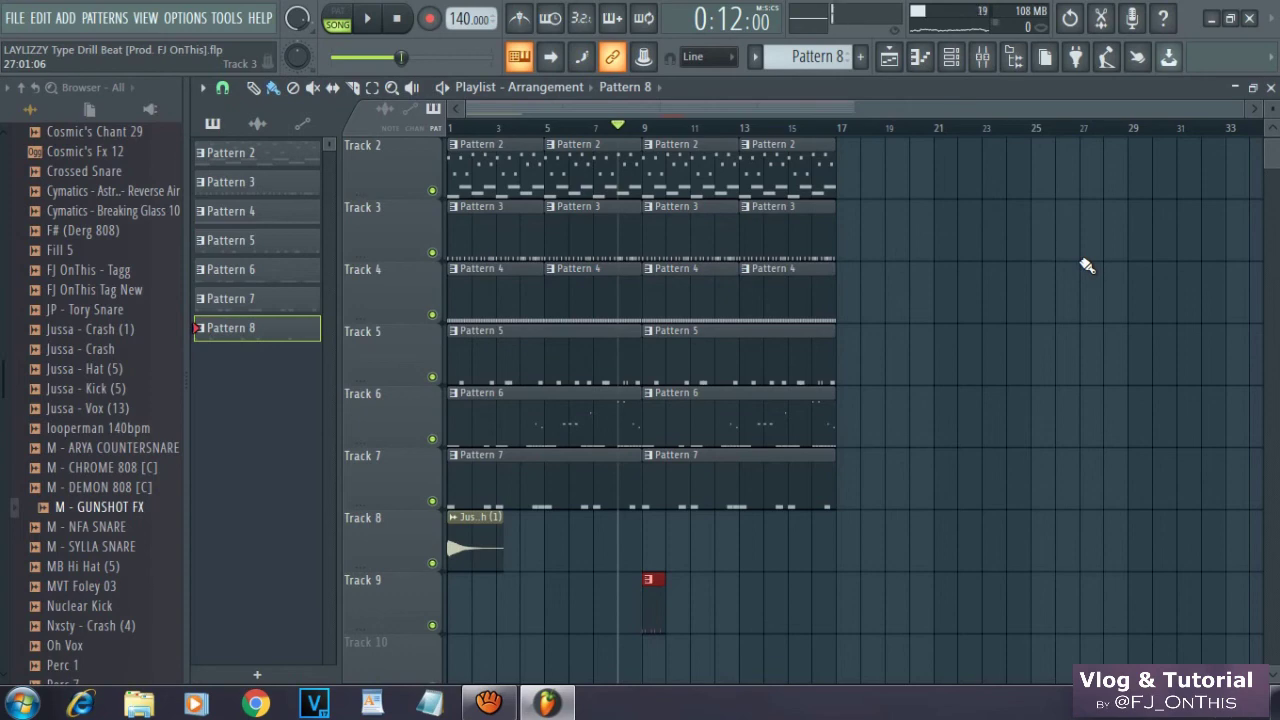
Load the Trap Mixer Drill Mixer track state onto the Master mixer track and audition the beat through it.
left_click(985, 58)
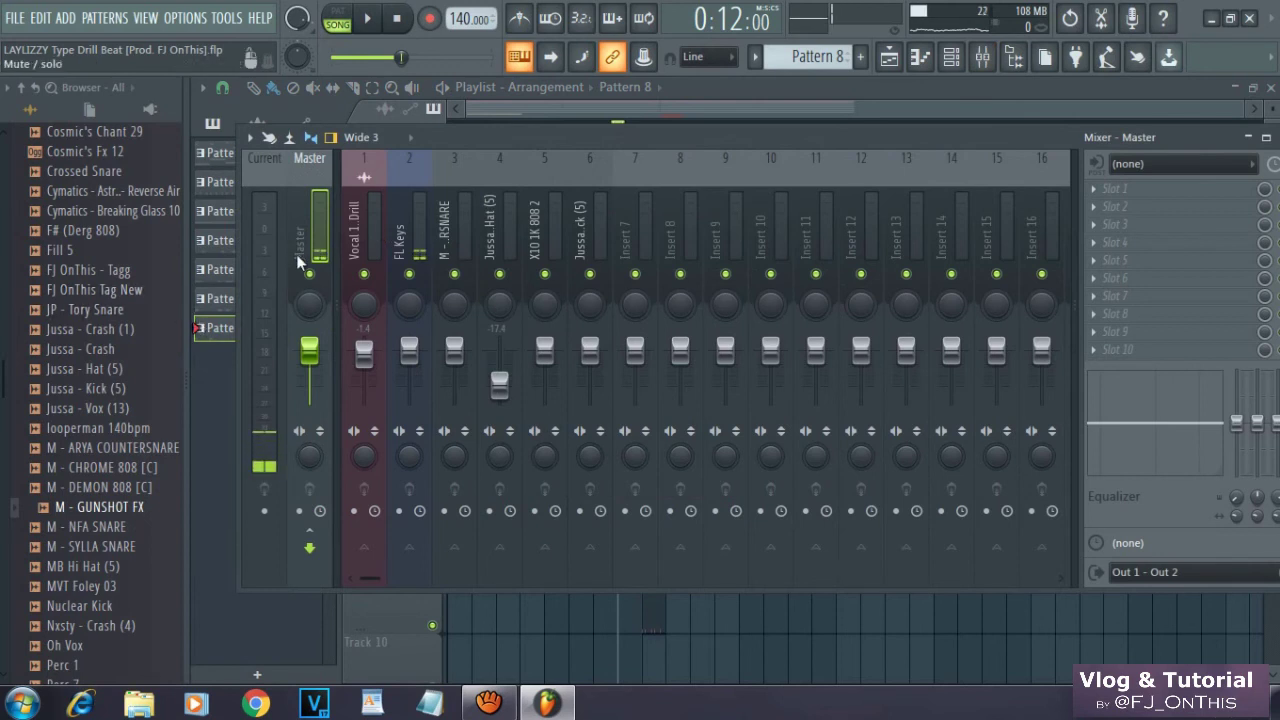
right_click(321, 240)
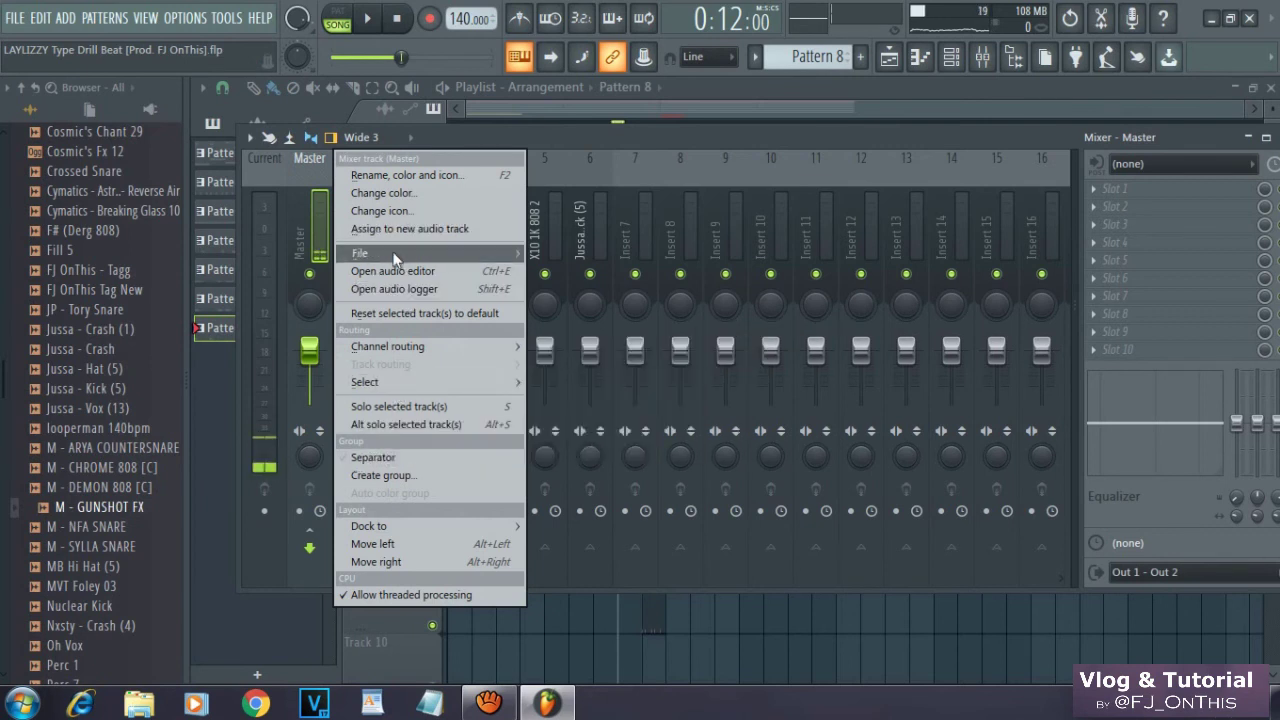
mouse_move(403, 252)
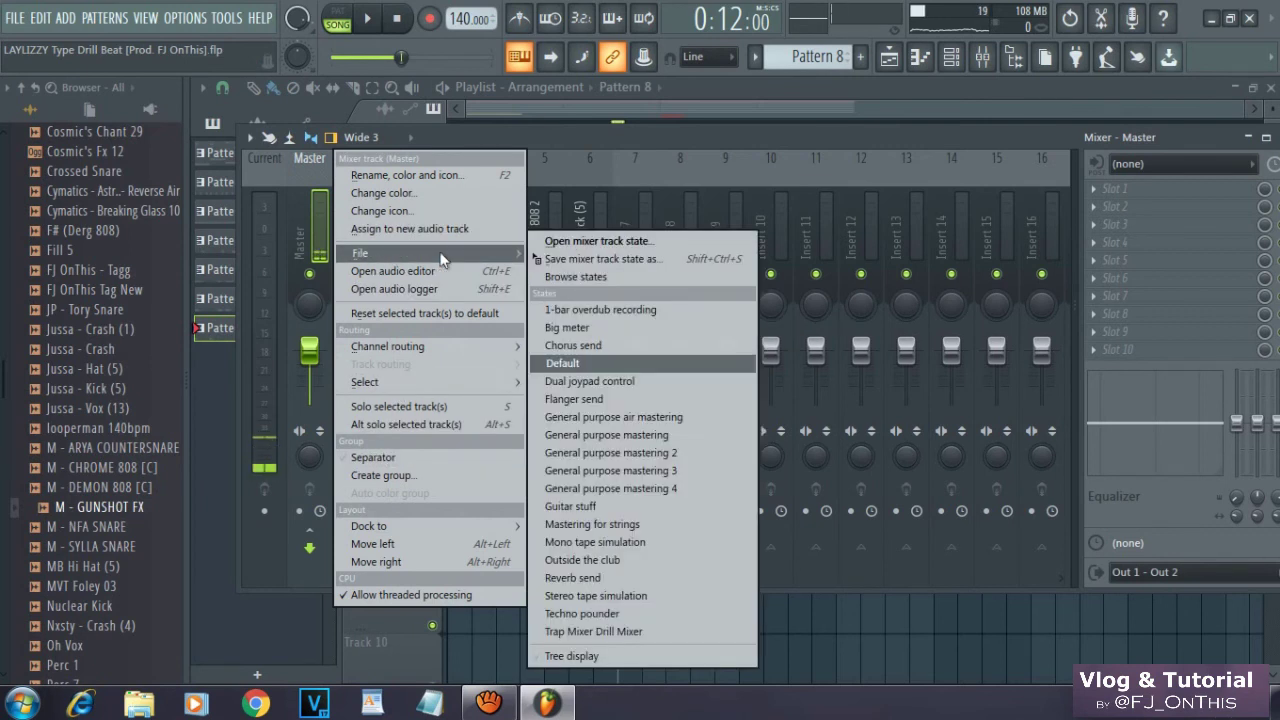
left_click(591, 242)
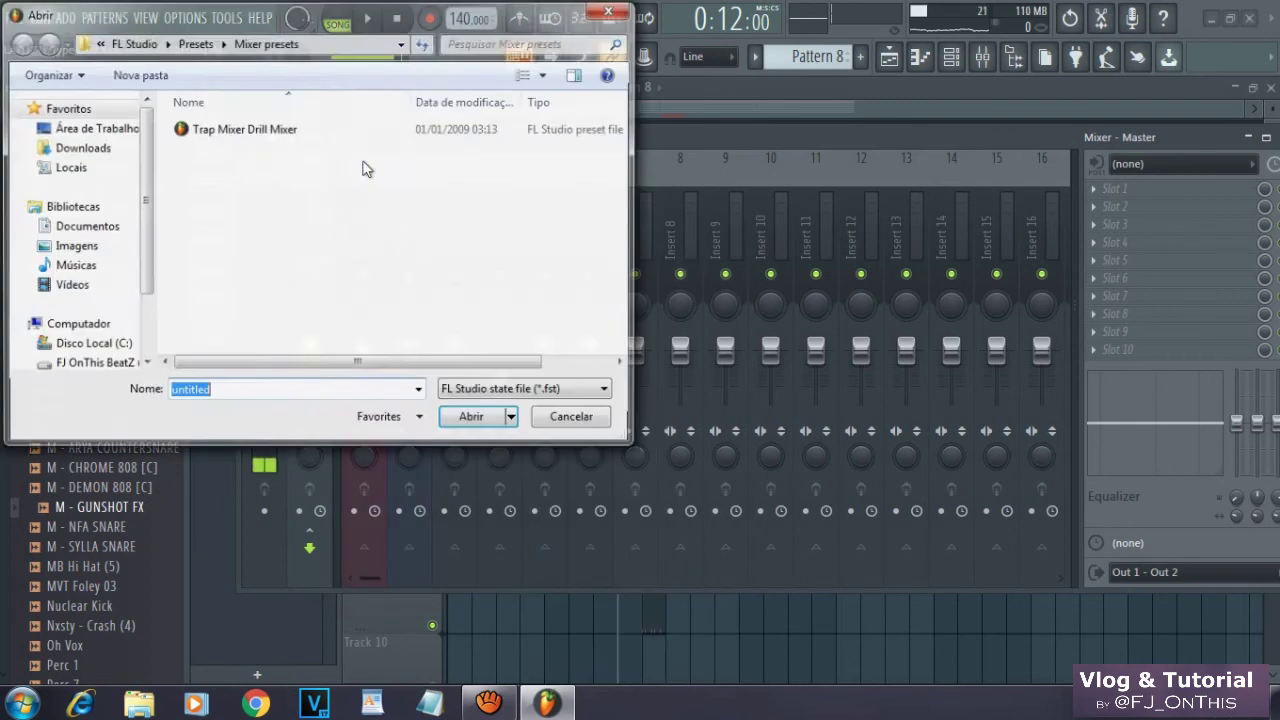
left_click(279, 134)
double_click(279, 134)
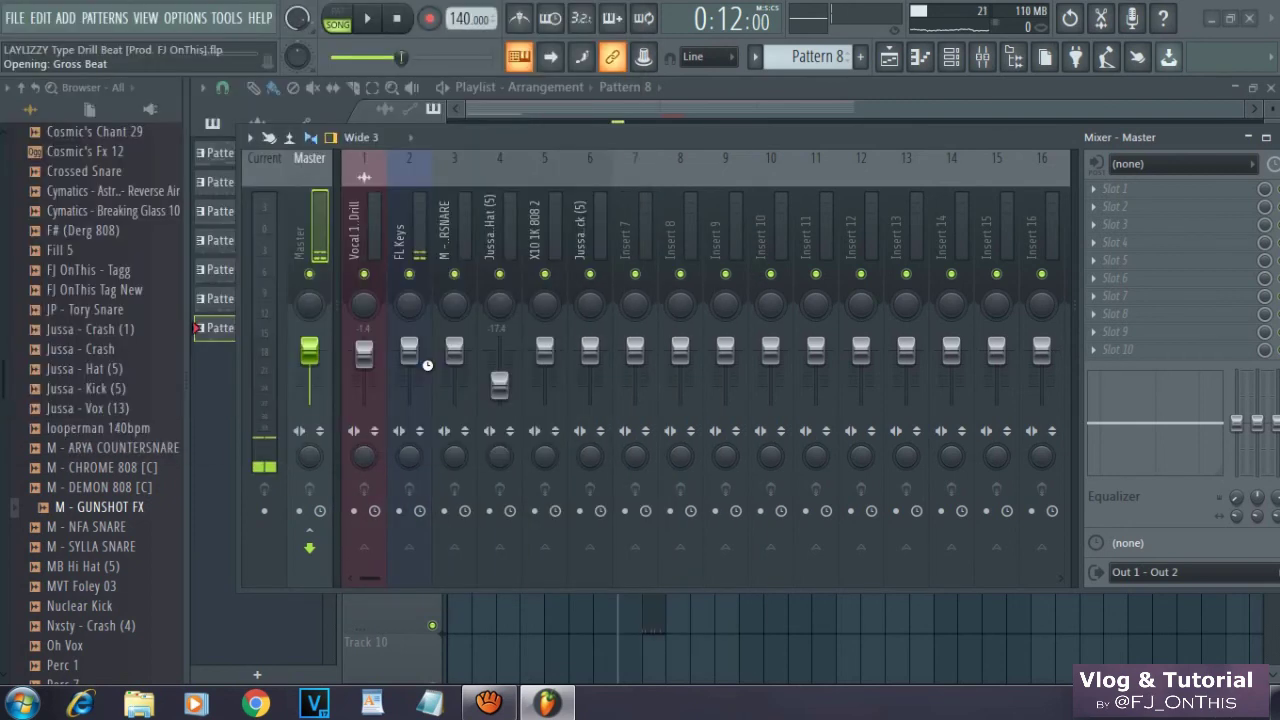
key("space")
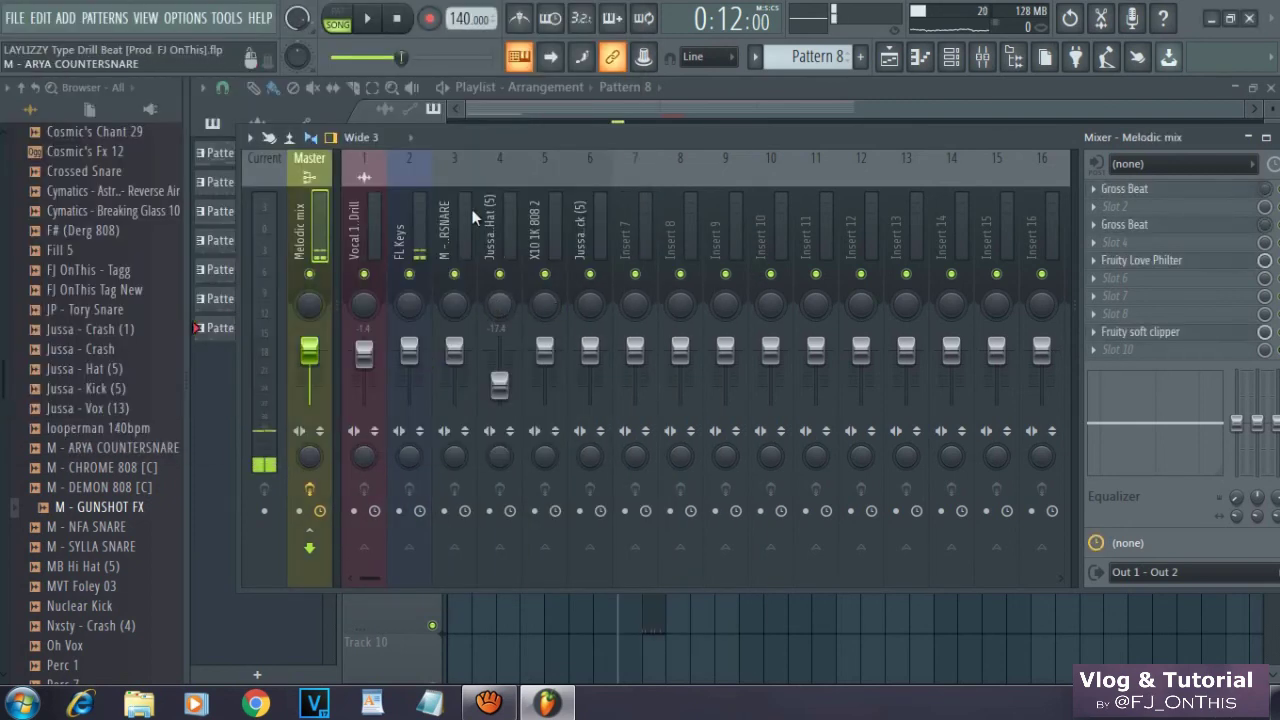
key("space")
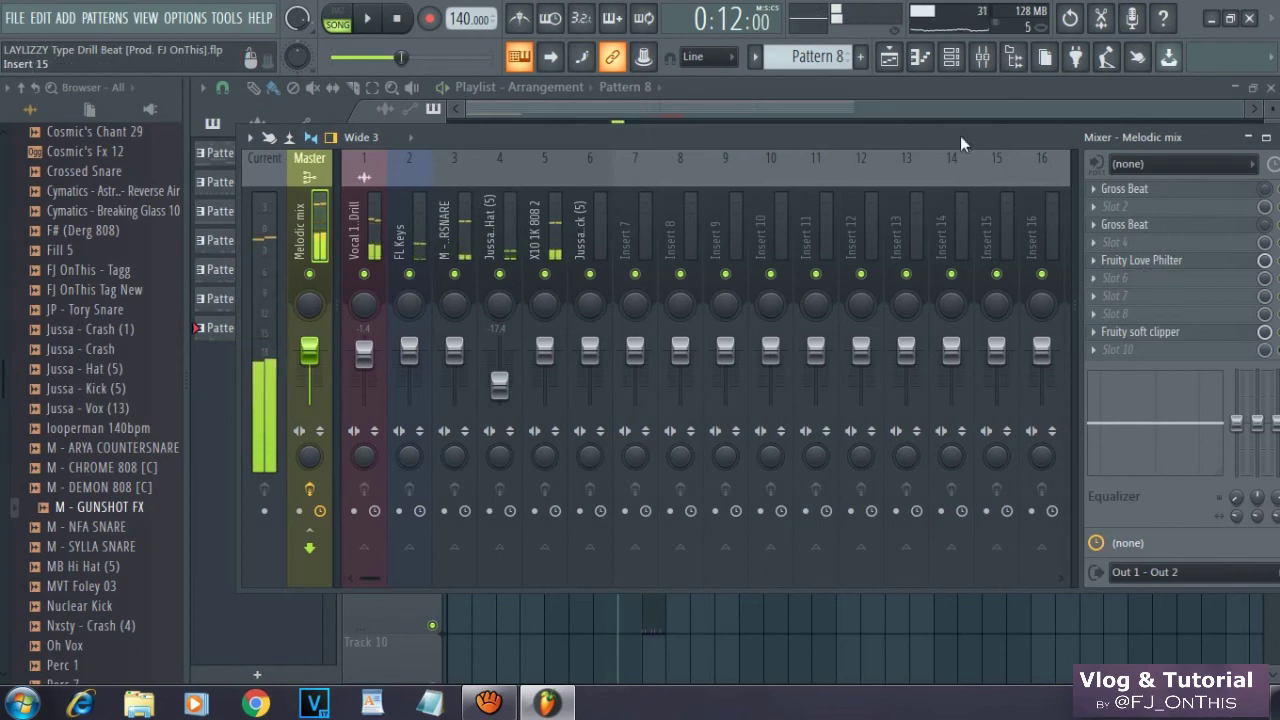
Open Fruity Love Philter on the Master track and turn its mix level all the way down.
left_click_drag(960, 137, 872, 135)
left_click(1127, 266)
left_click(1128, 266)
left_click(1128, 266)
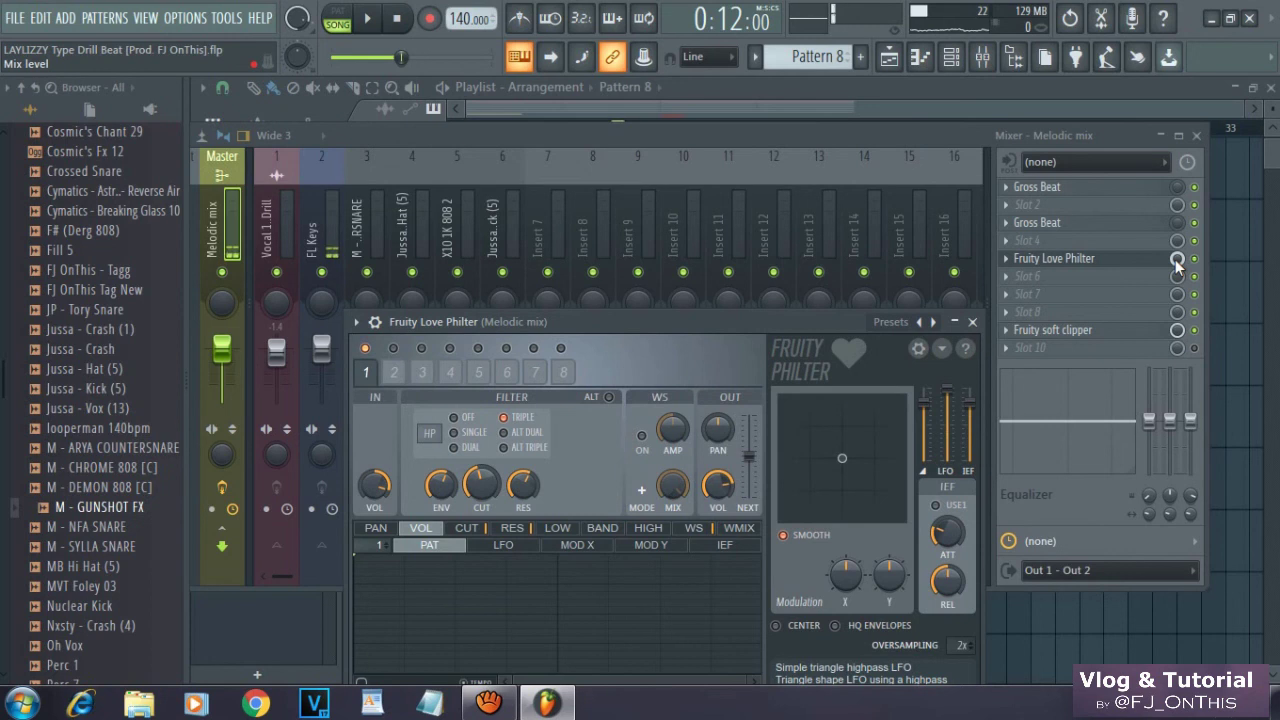
left_click_drag(1177, 258, 1229, 441)
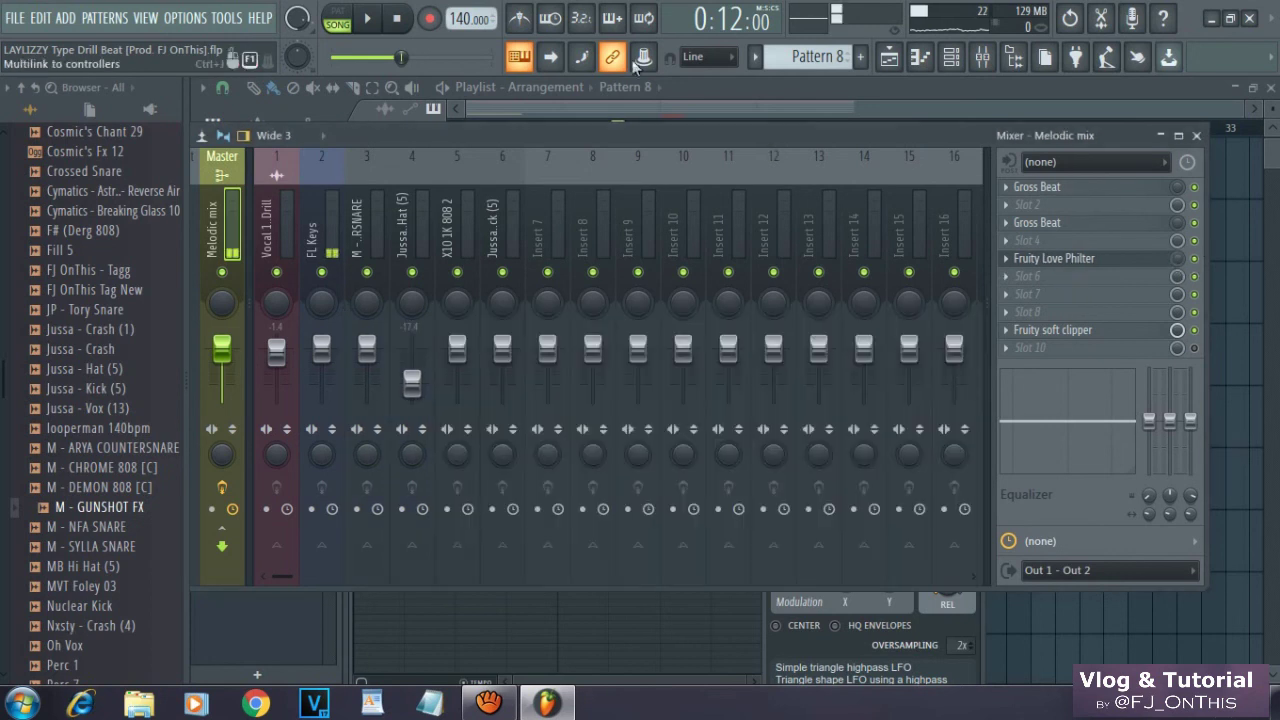
Play the song from the start and raise the Master fader slightly.
left_click(368, 19)
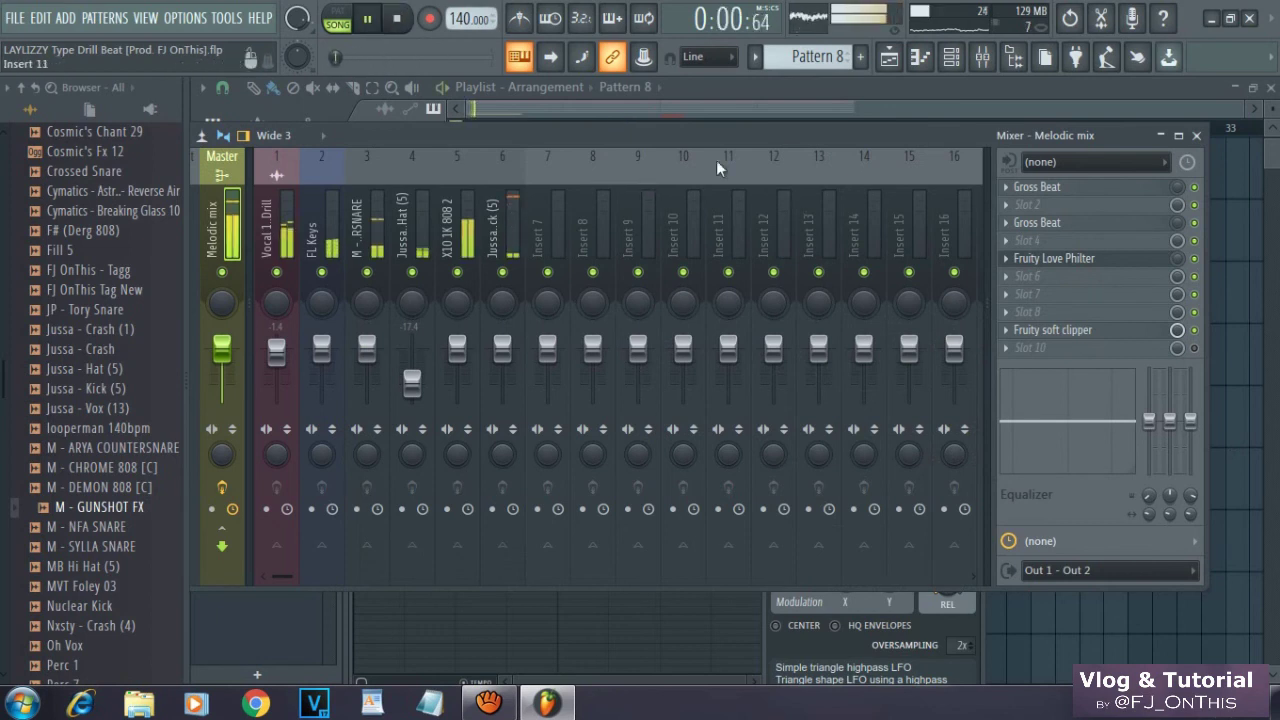
left_click_drag(681, 136, 761, 146)
left_click_drag(350, 368, 349, 360)
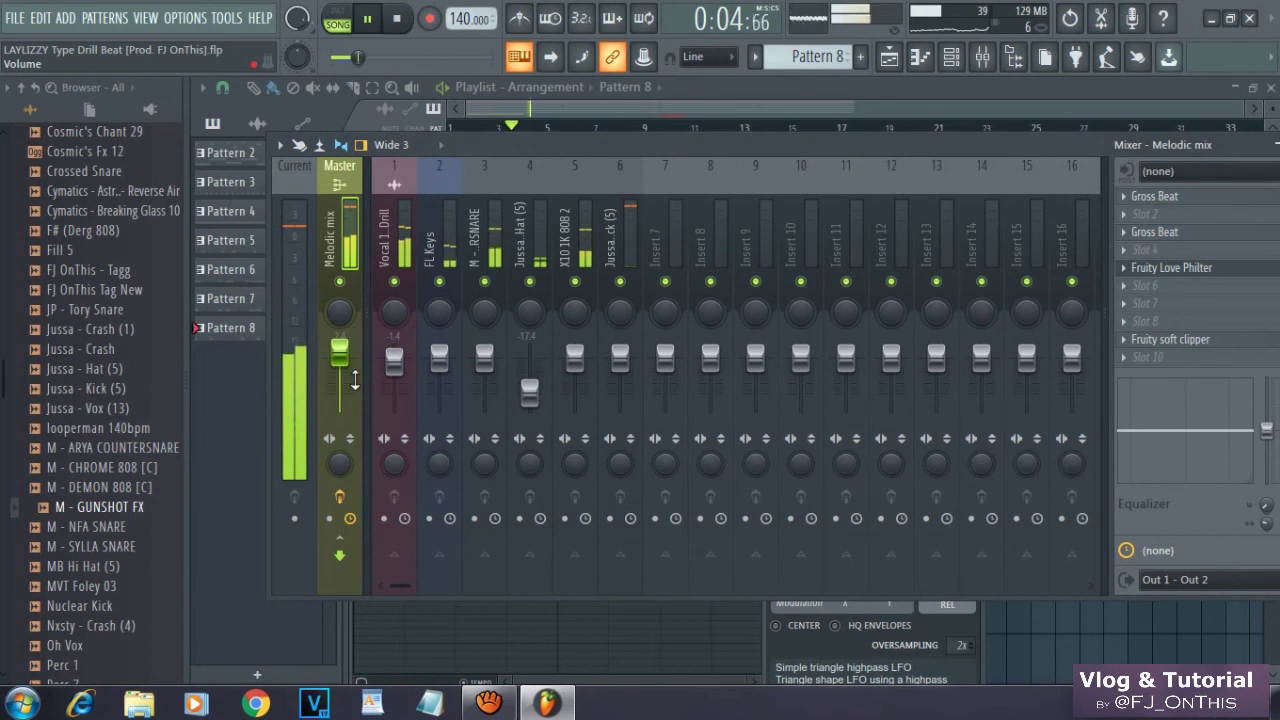
Save the project and duplicate the 16-bar playlist arrangement into bars 17 to 32.
left_click(12, 20)
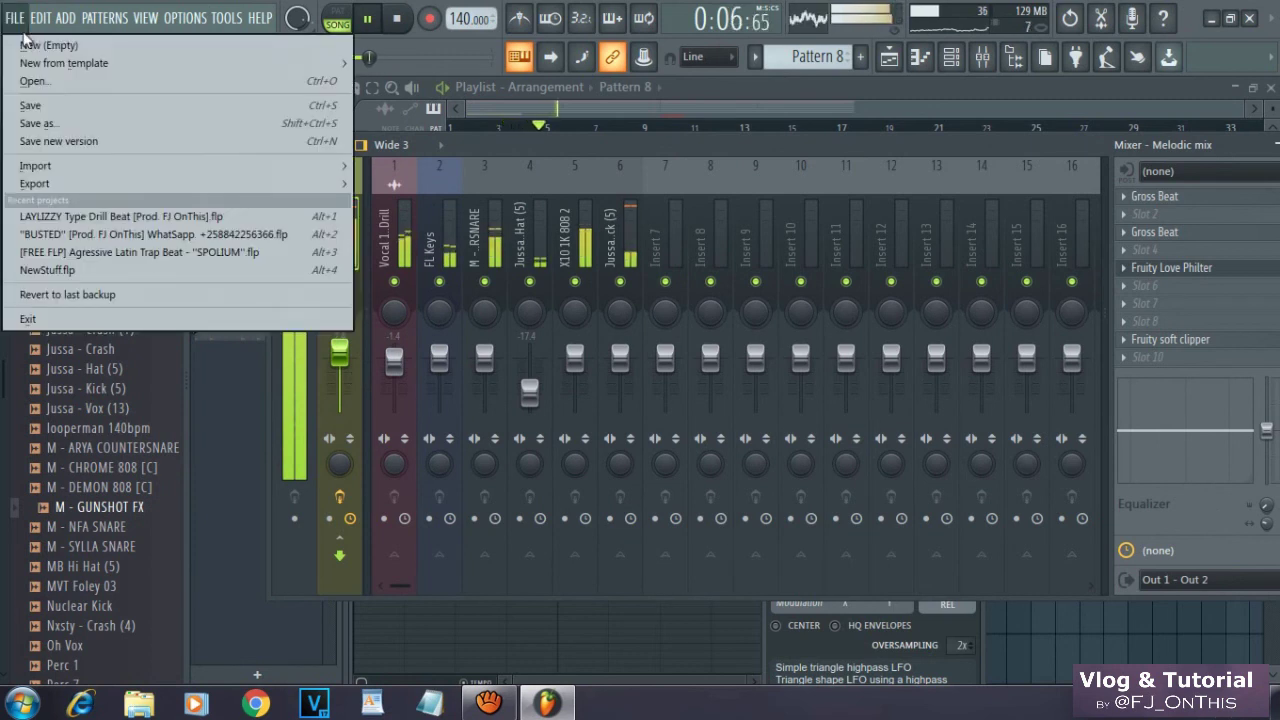
left_click(24, 106)
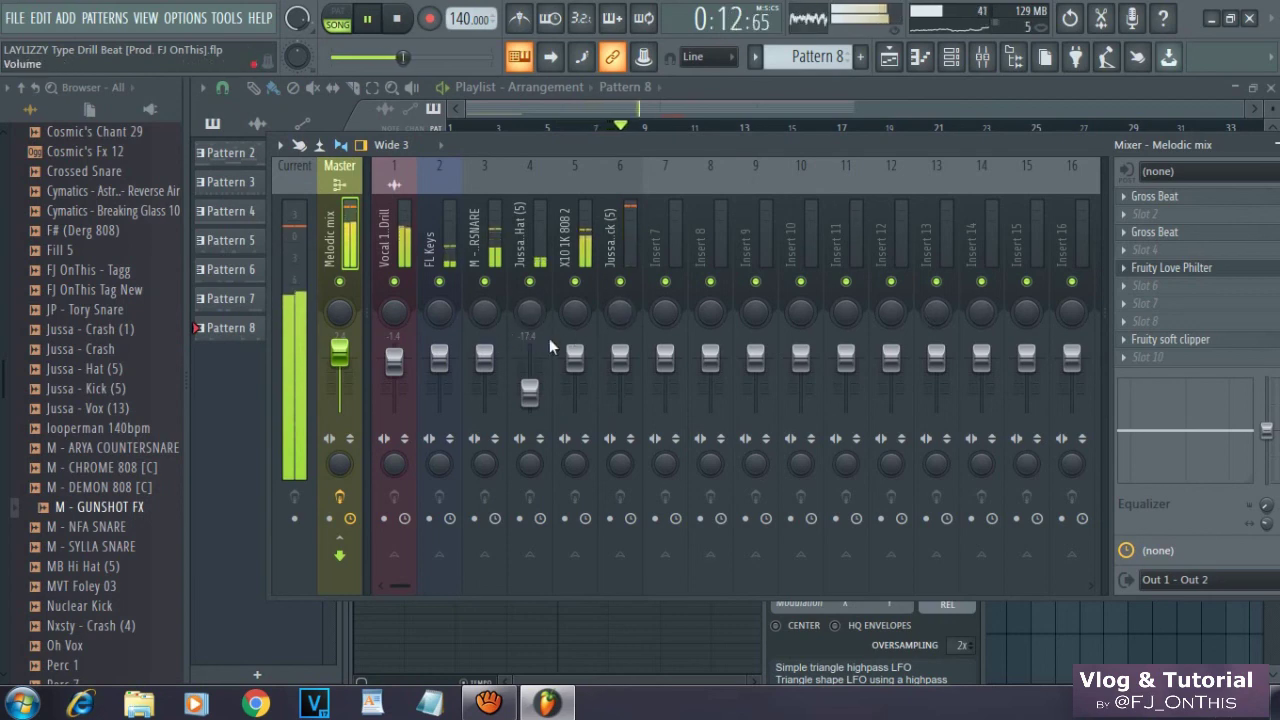
key("ctrl+b")
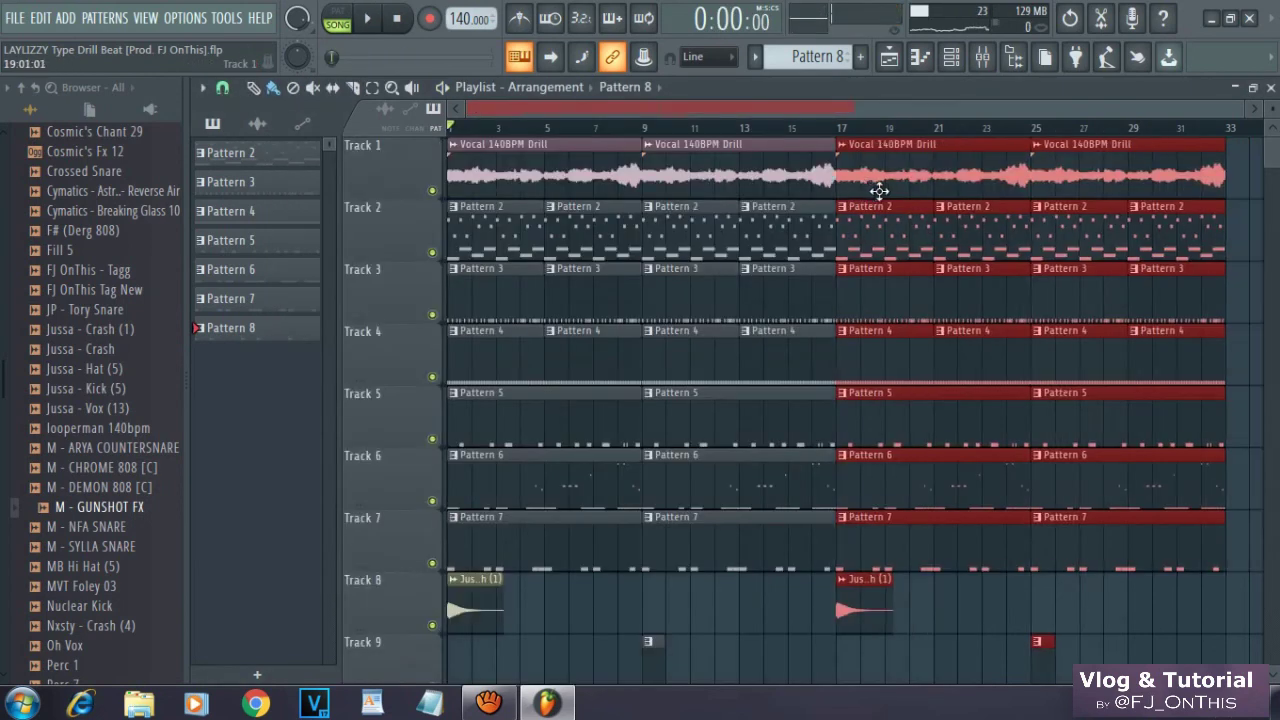
Play the extended 32-bar arrangement from the start and select all its clips across Tracks 1 to 9.
left_click_drag(999, 108, 1189, 105)
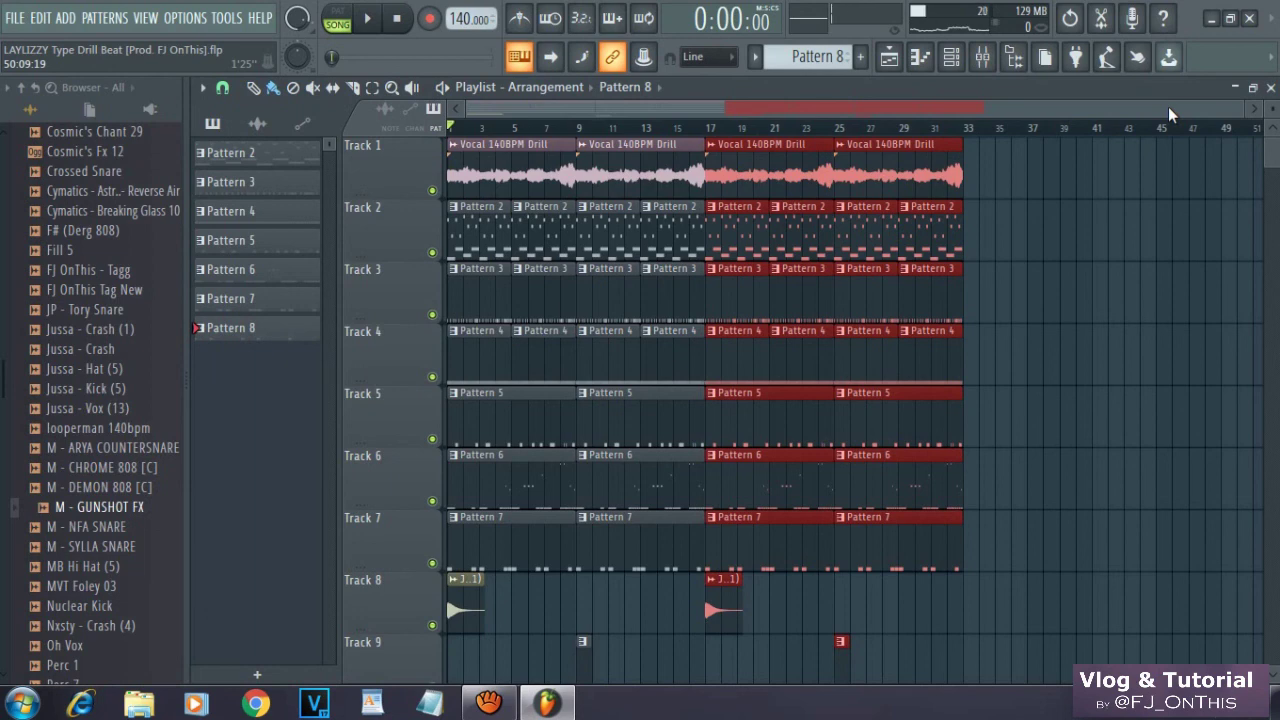
scroll(817, 274, "down", 3)
scroll(817, 274, "up", 3)
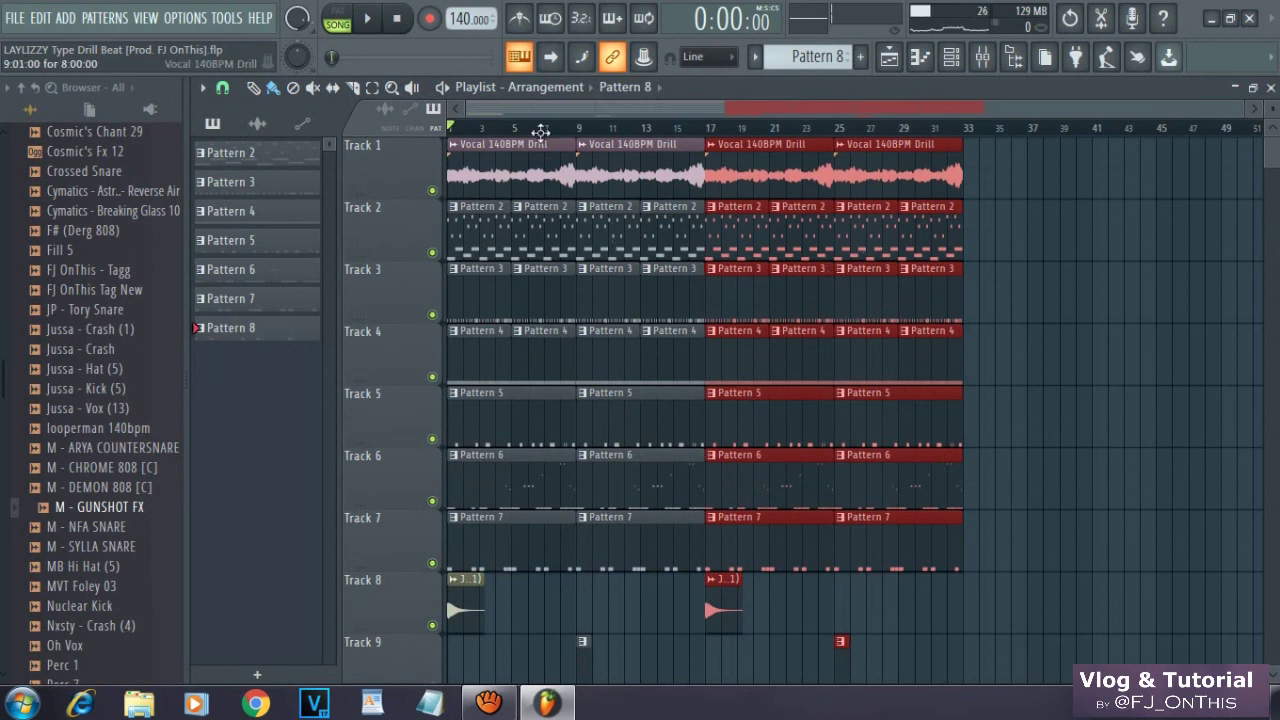
key("space")
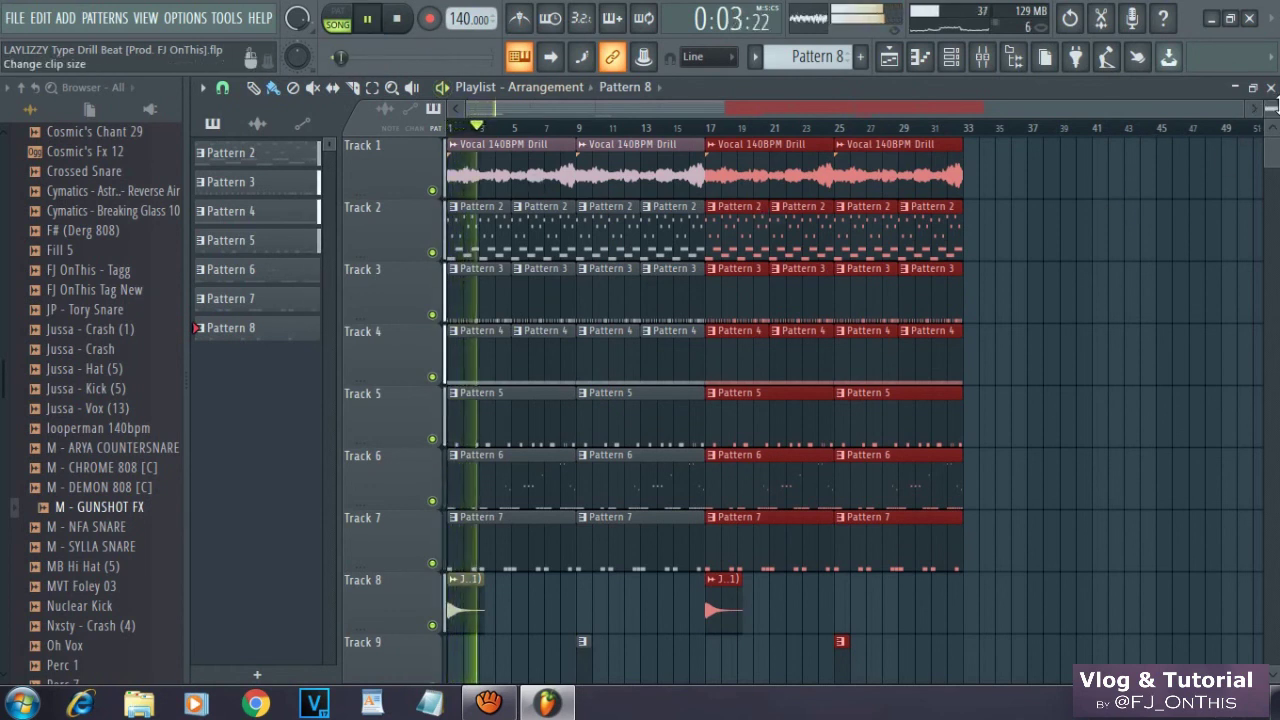
left_click_drag(1273, 108, 52, 110)
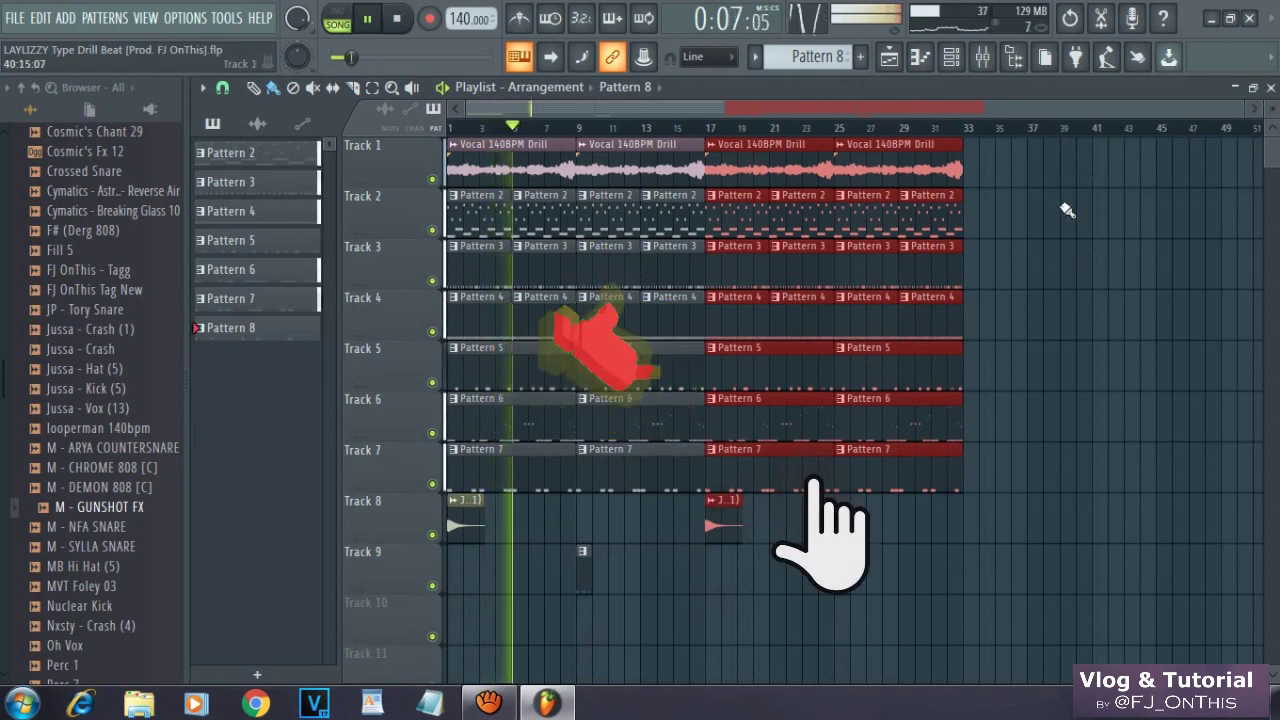
left_click_drag(1029, 183, 455, 592)
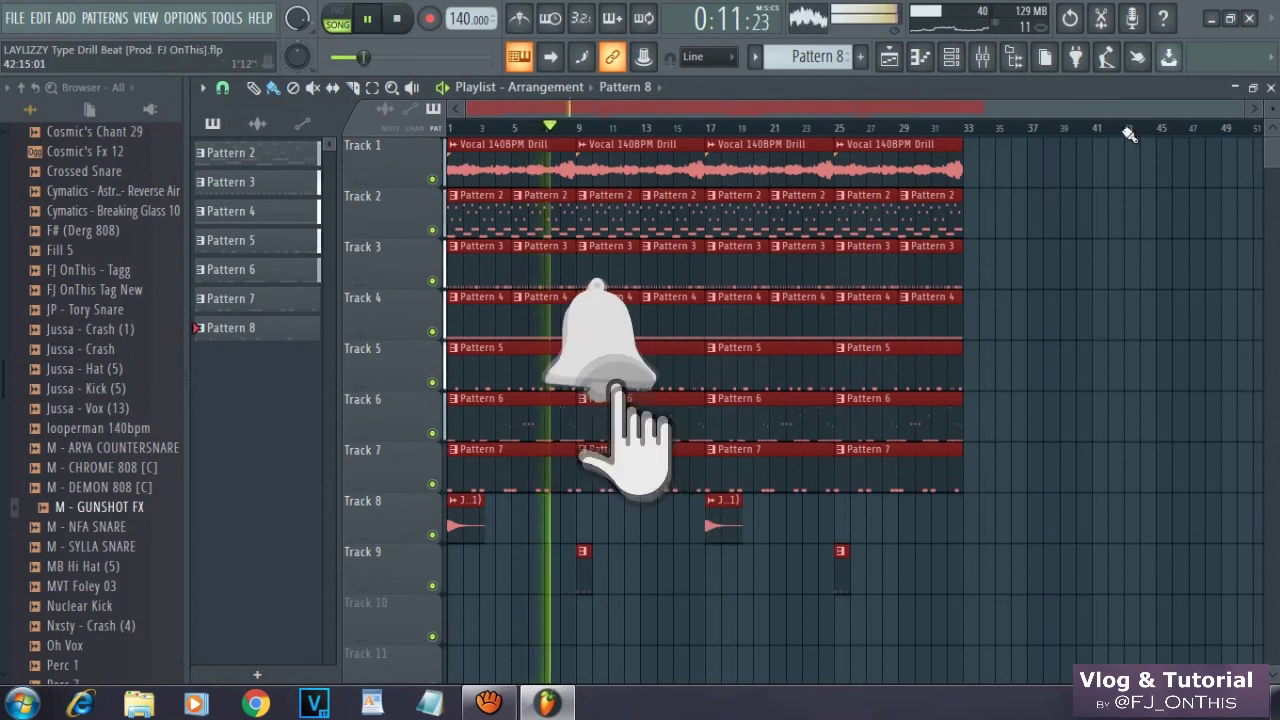
key("space")
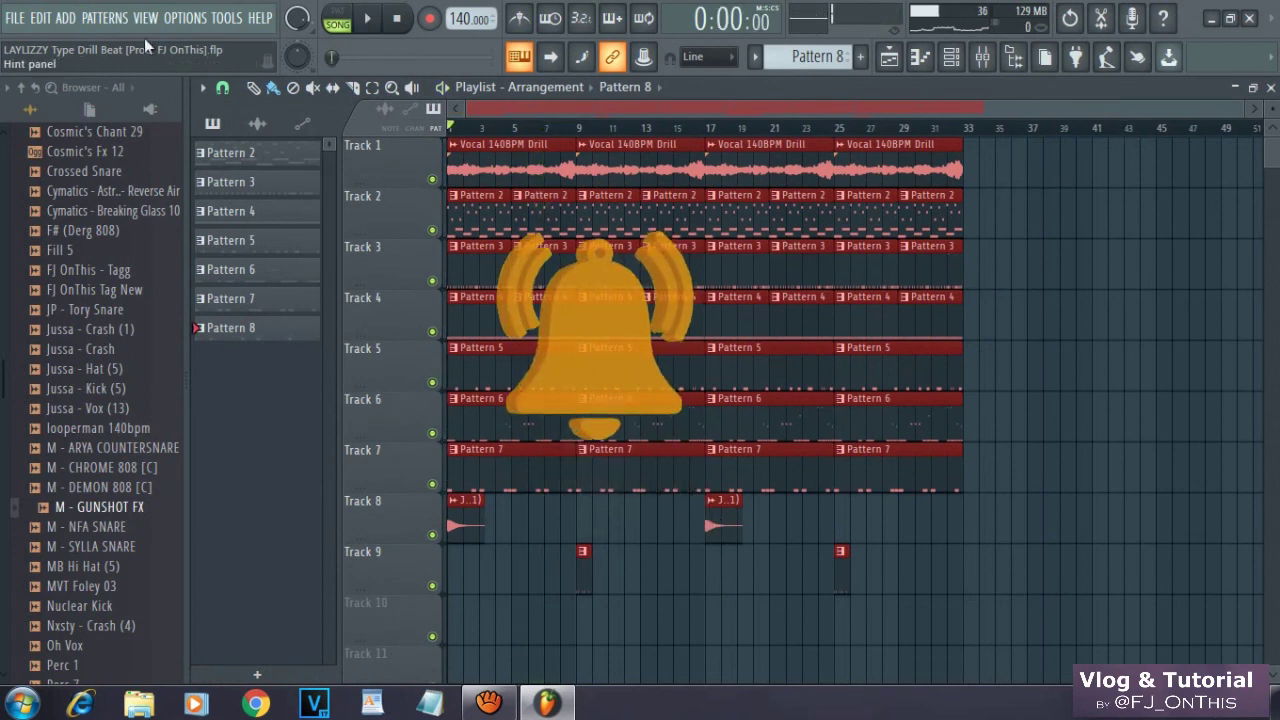
Save the project and bring up the export formats, including the MP3 file option, without exporting.
left_click(15, 18)
left_click(40, 108)
left_click(15, 18)
mouse_move(60, 184)
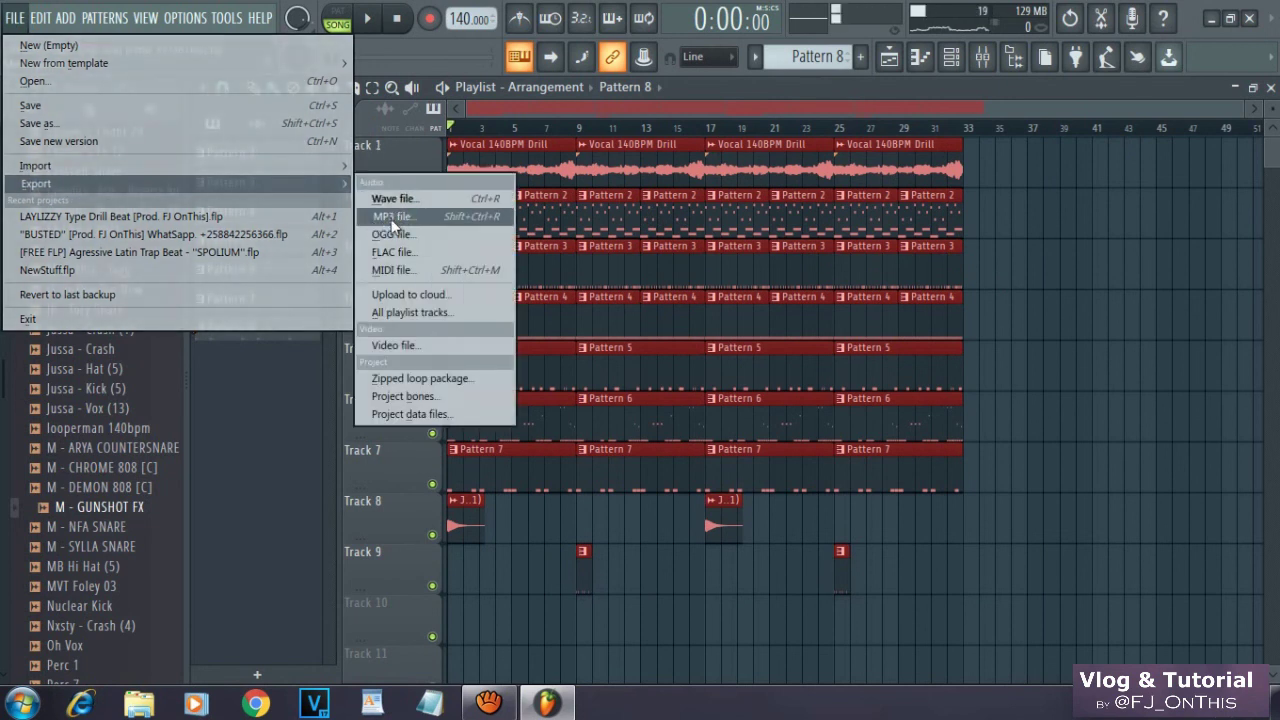
left_click(828, 100)
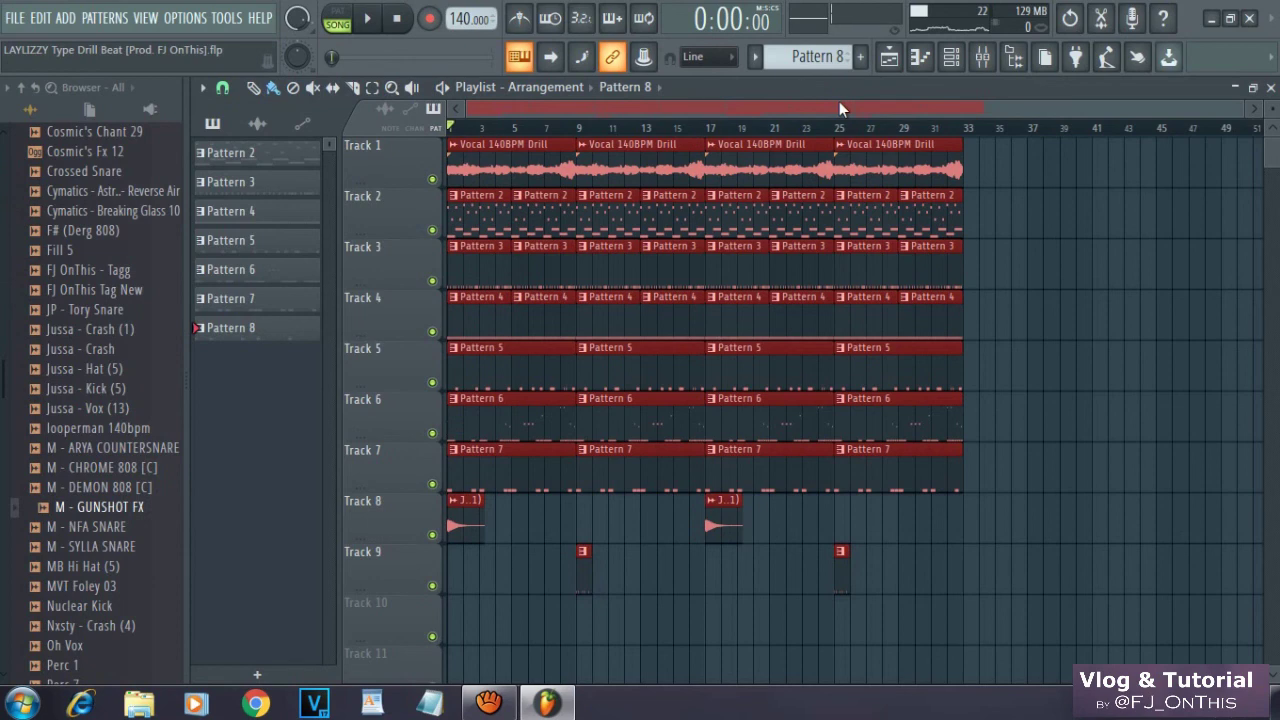